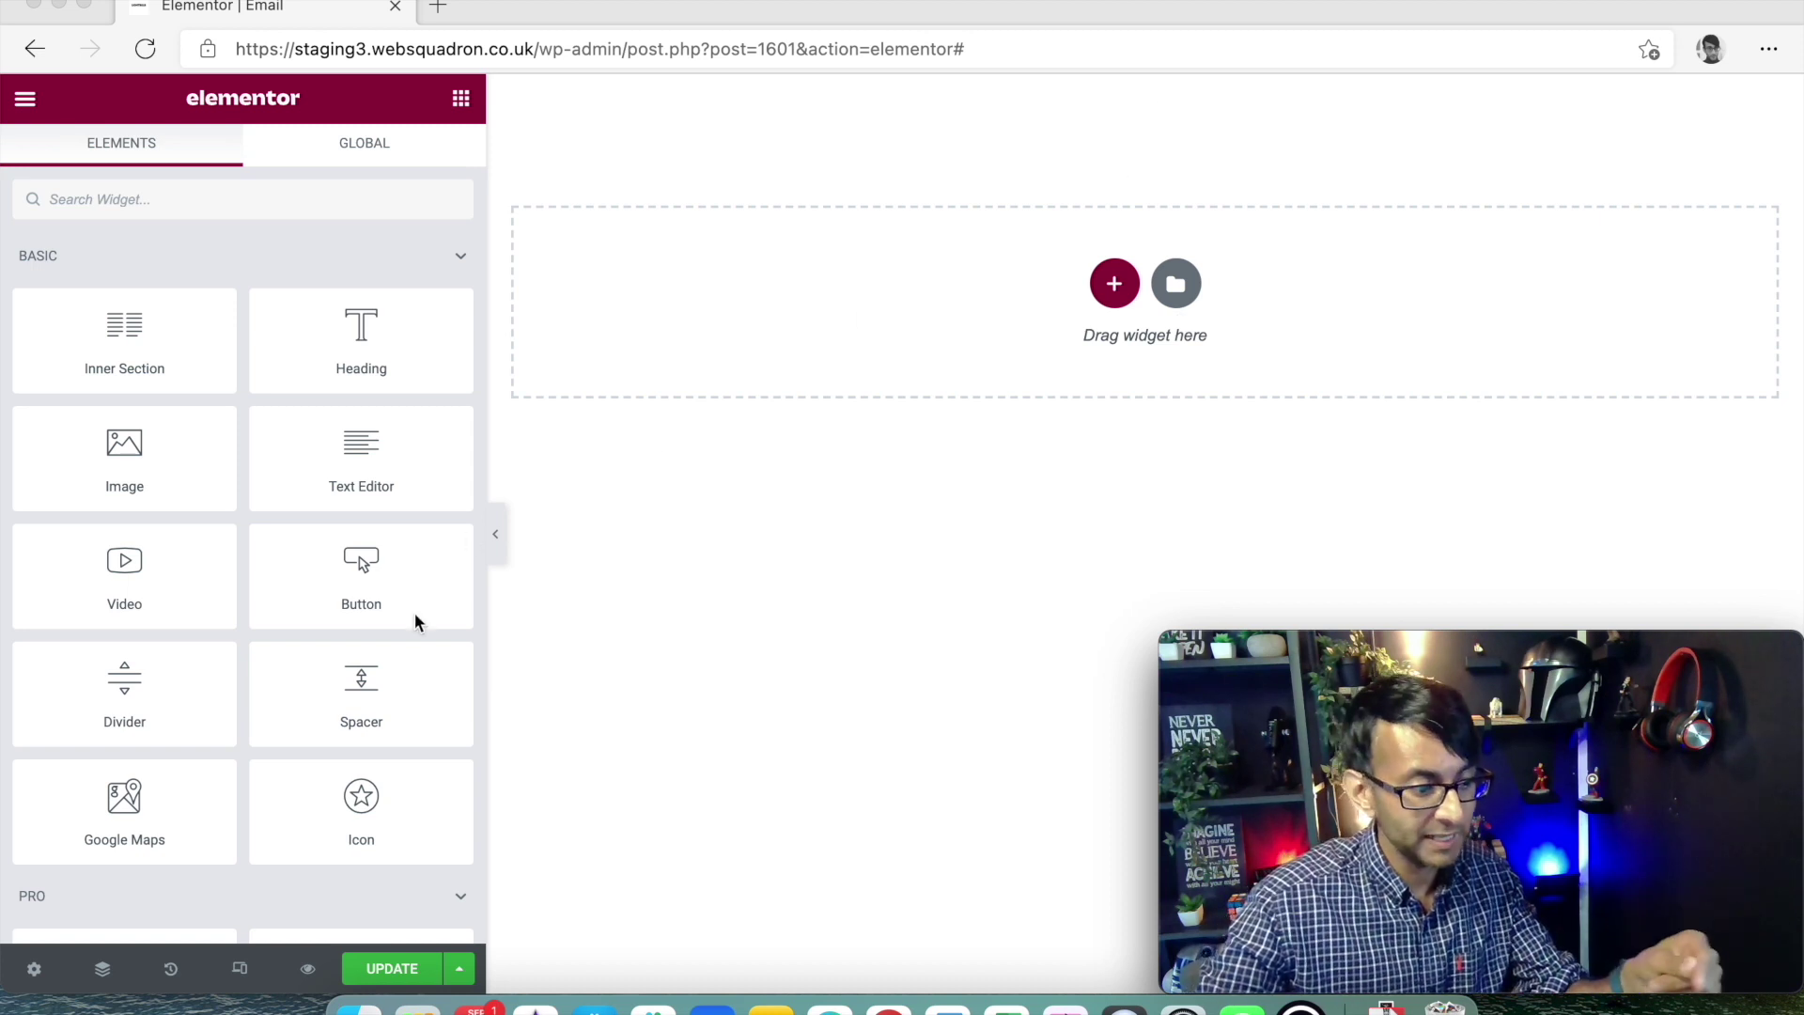
- Add a centred Button widget at the top of the page with global White text colour
drag(343, 580, 912, 282)
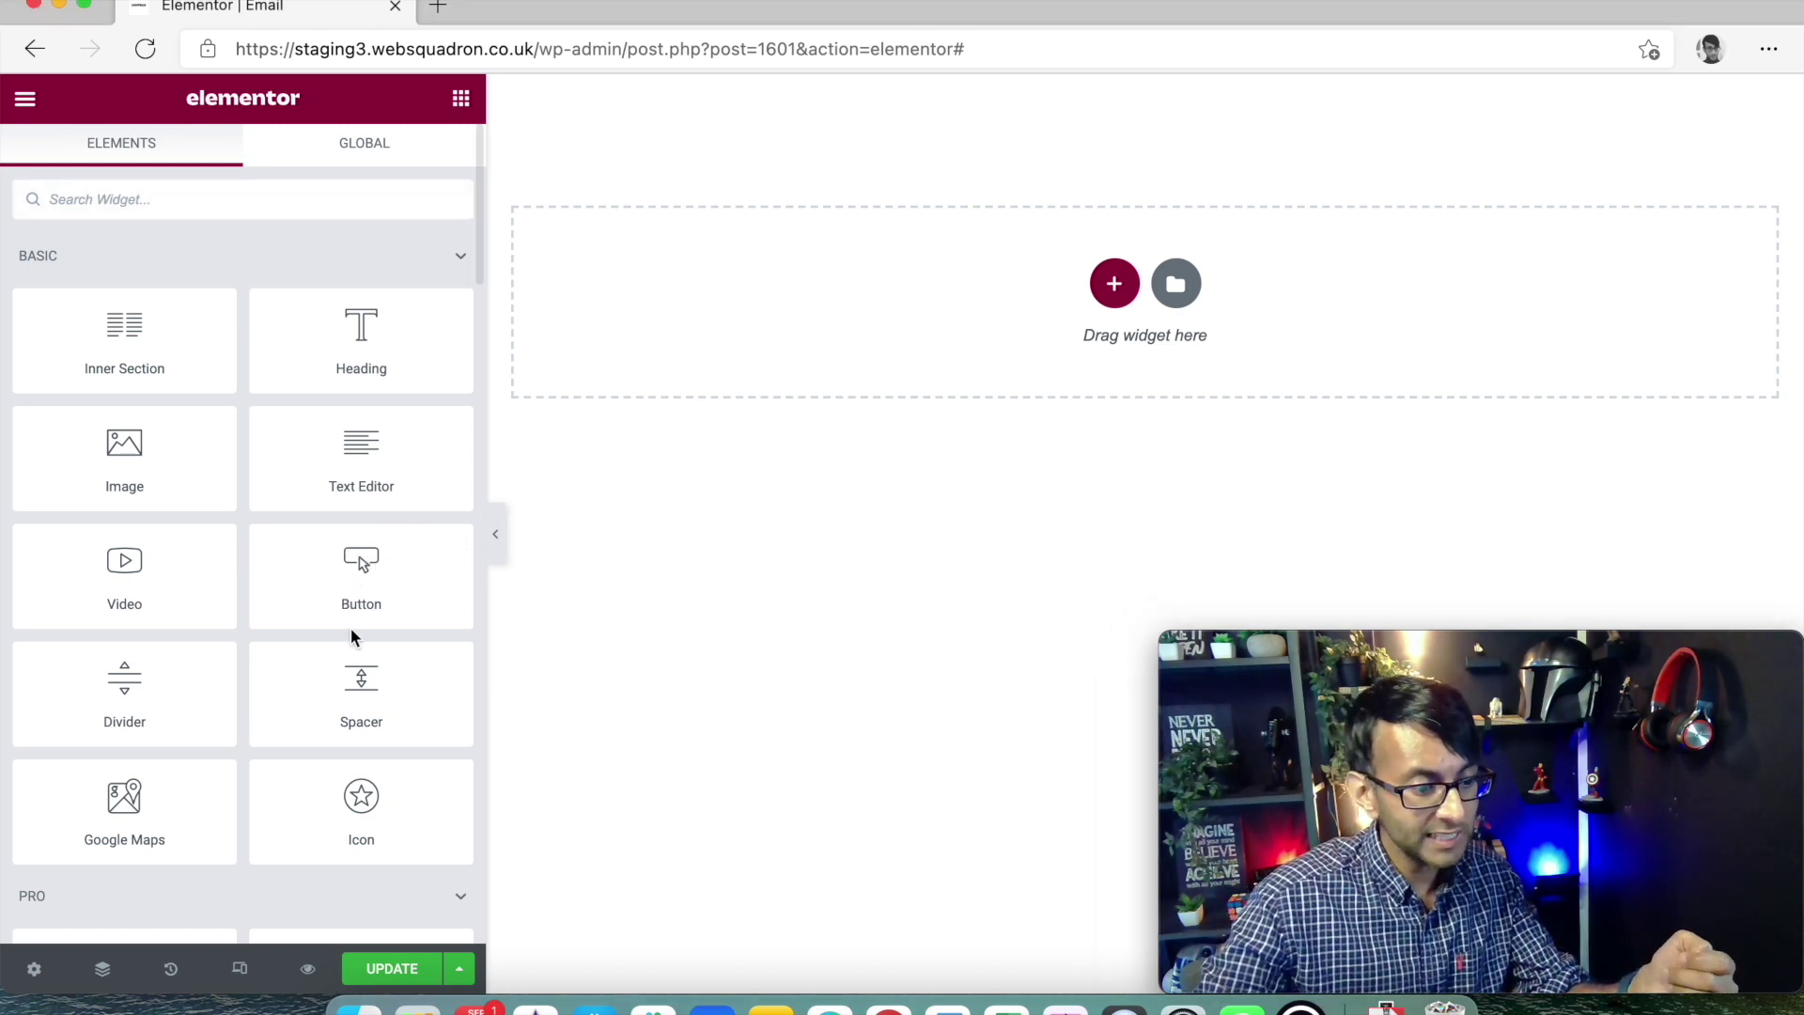
drag(351, 610, 994, 302)
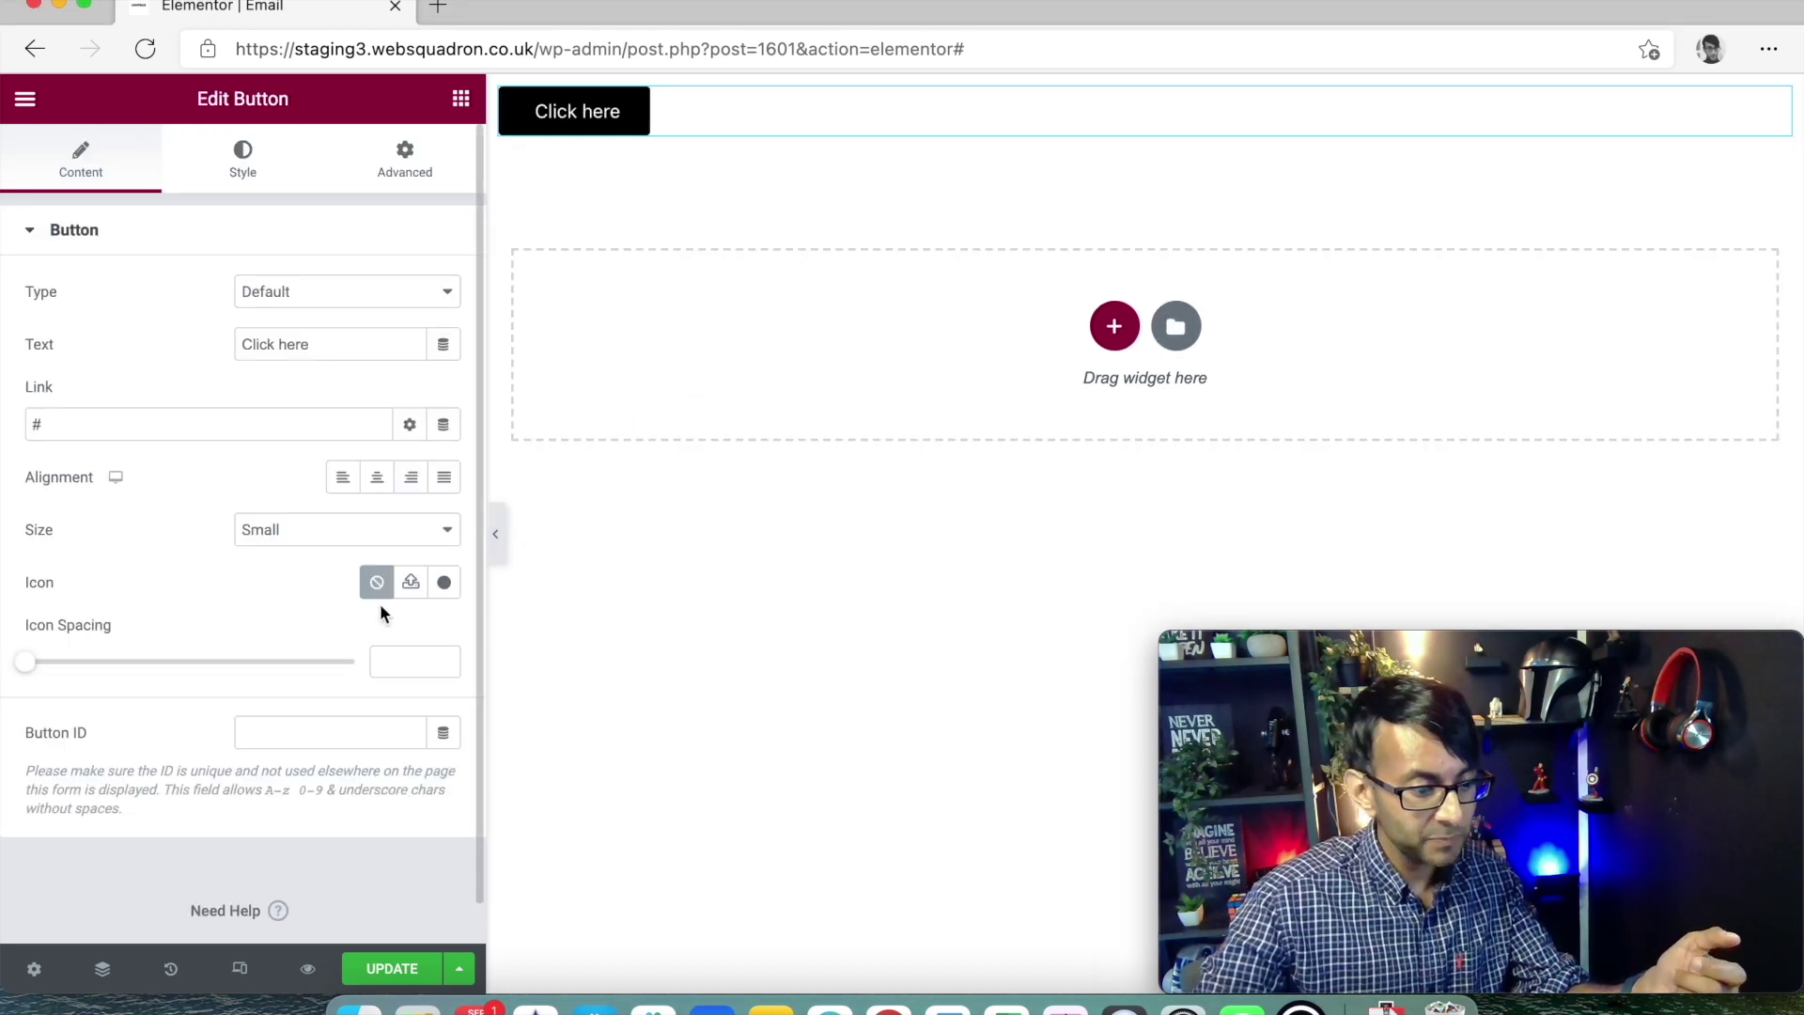
click(380, 478)
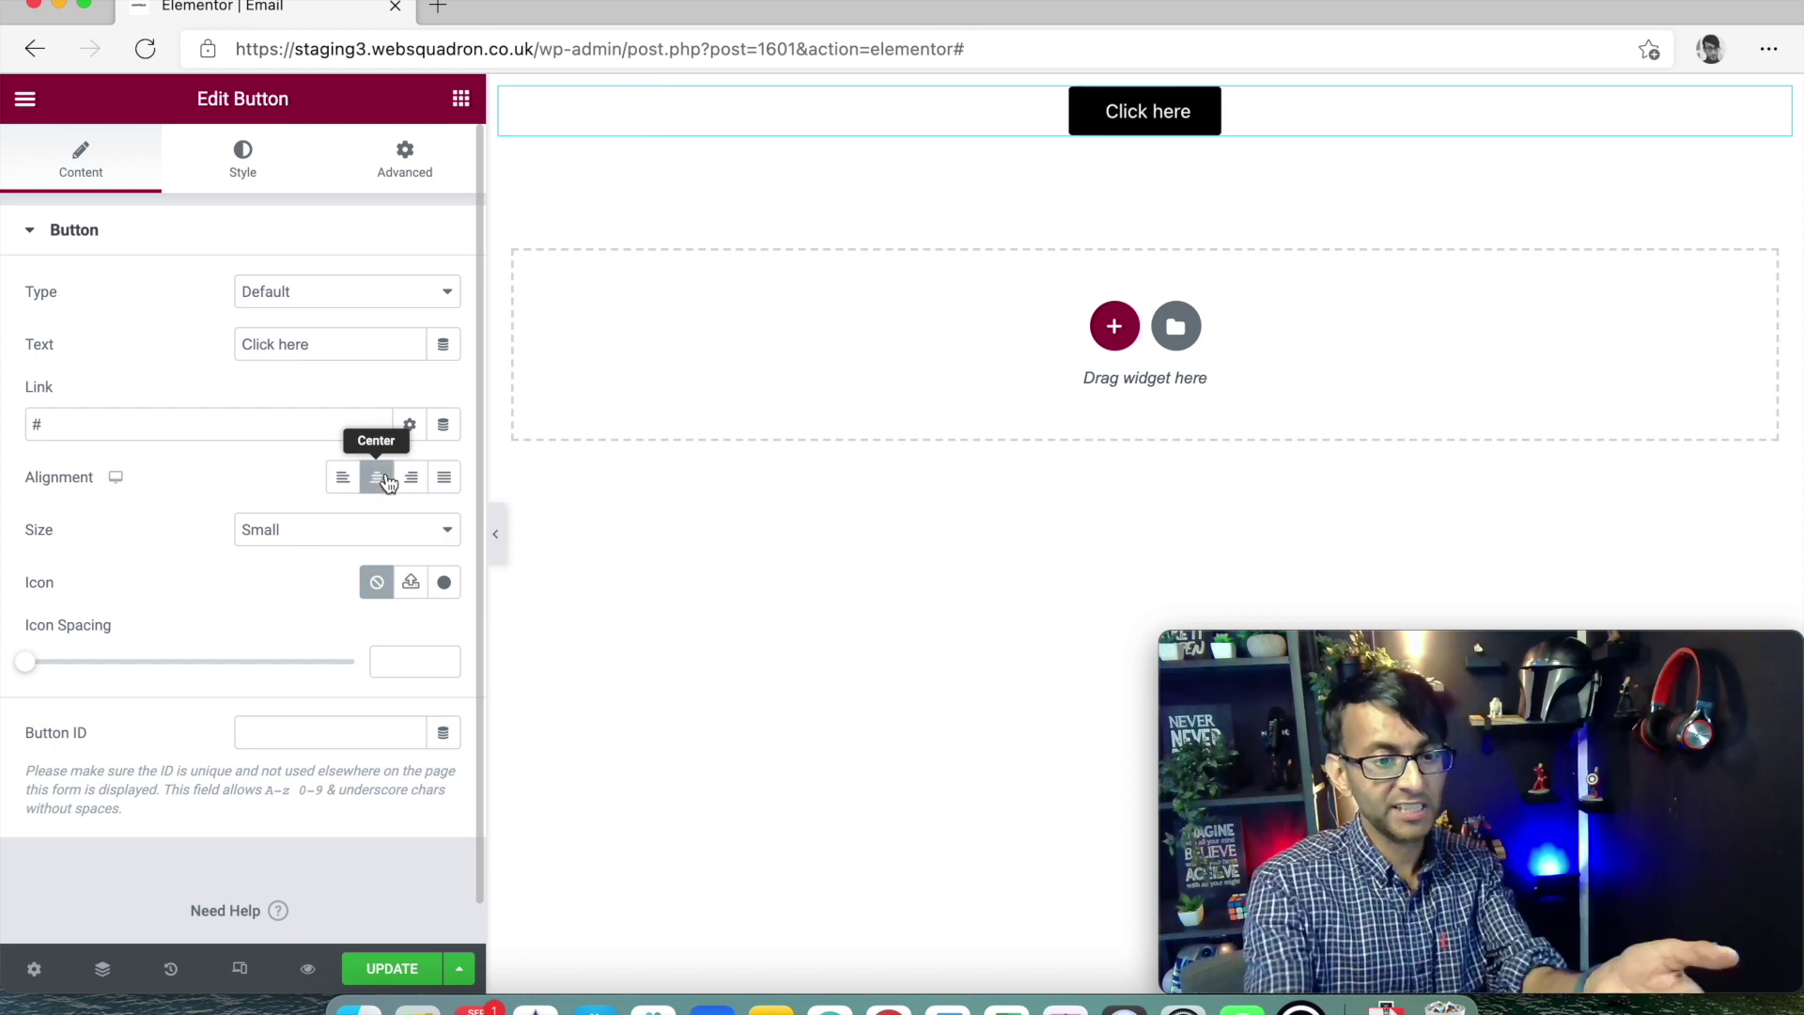
click(241, 184)
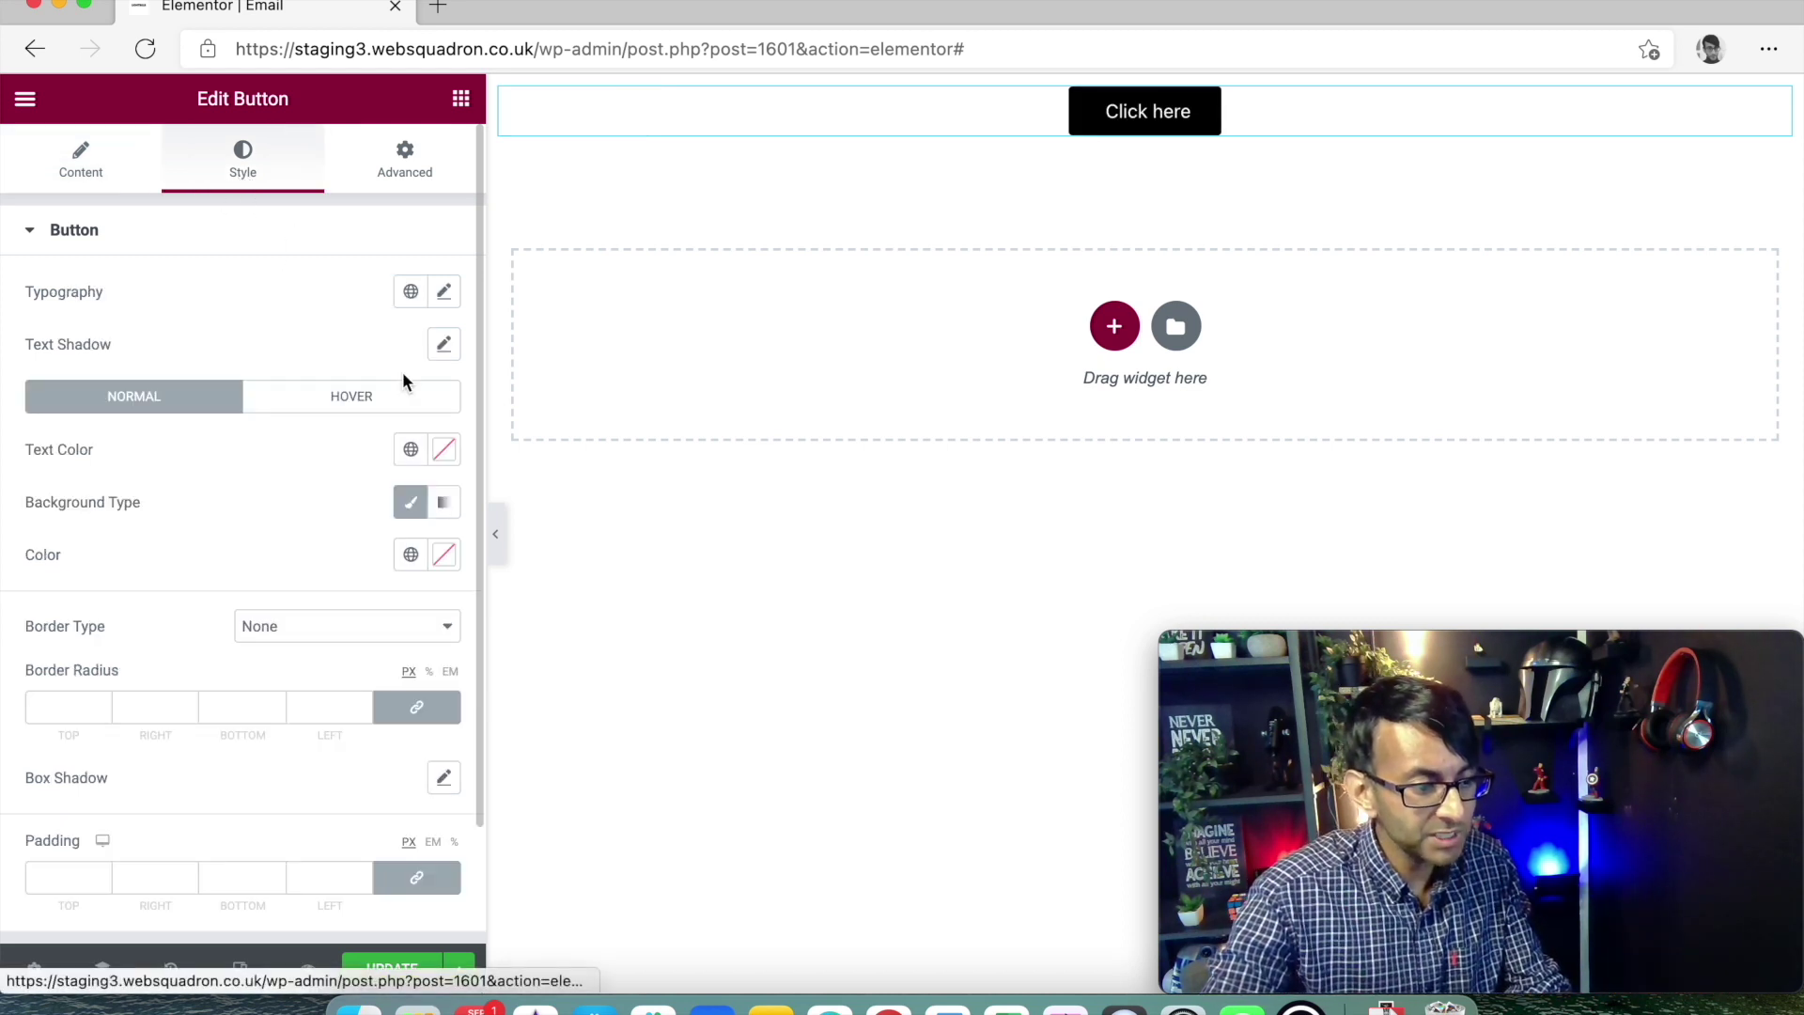
click(411, 450)
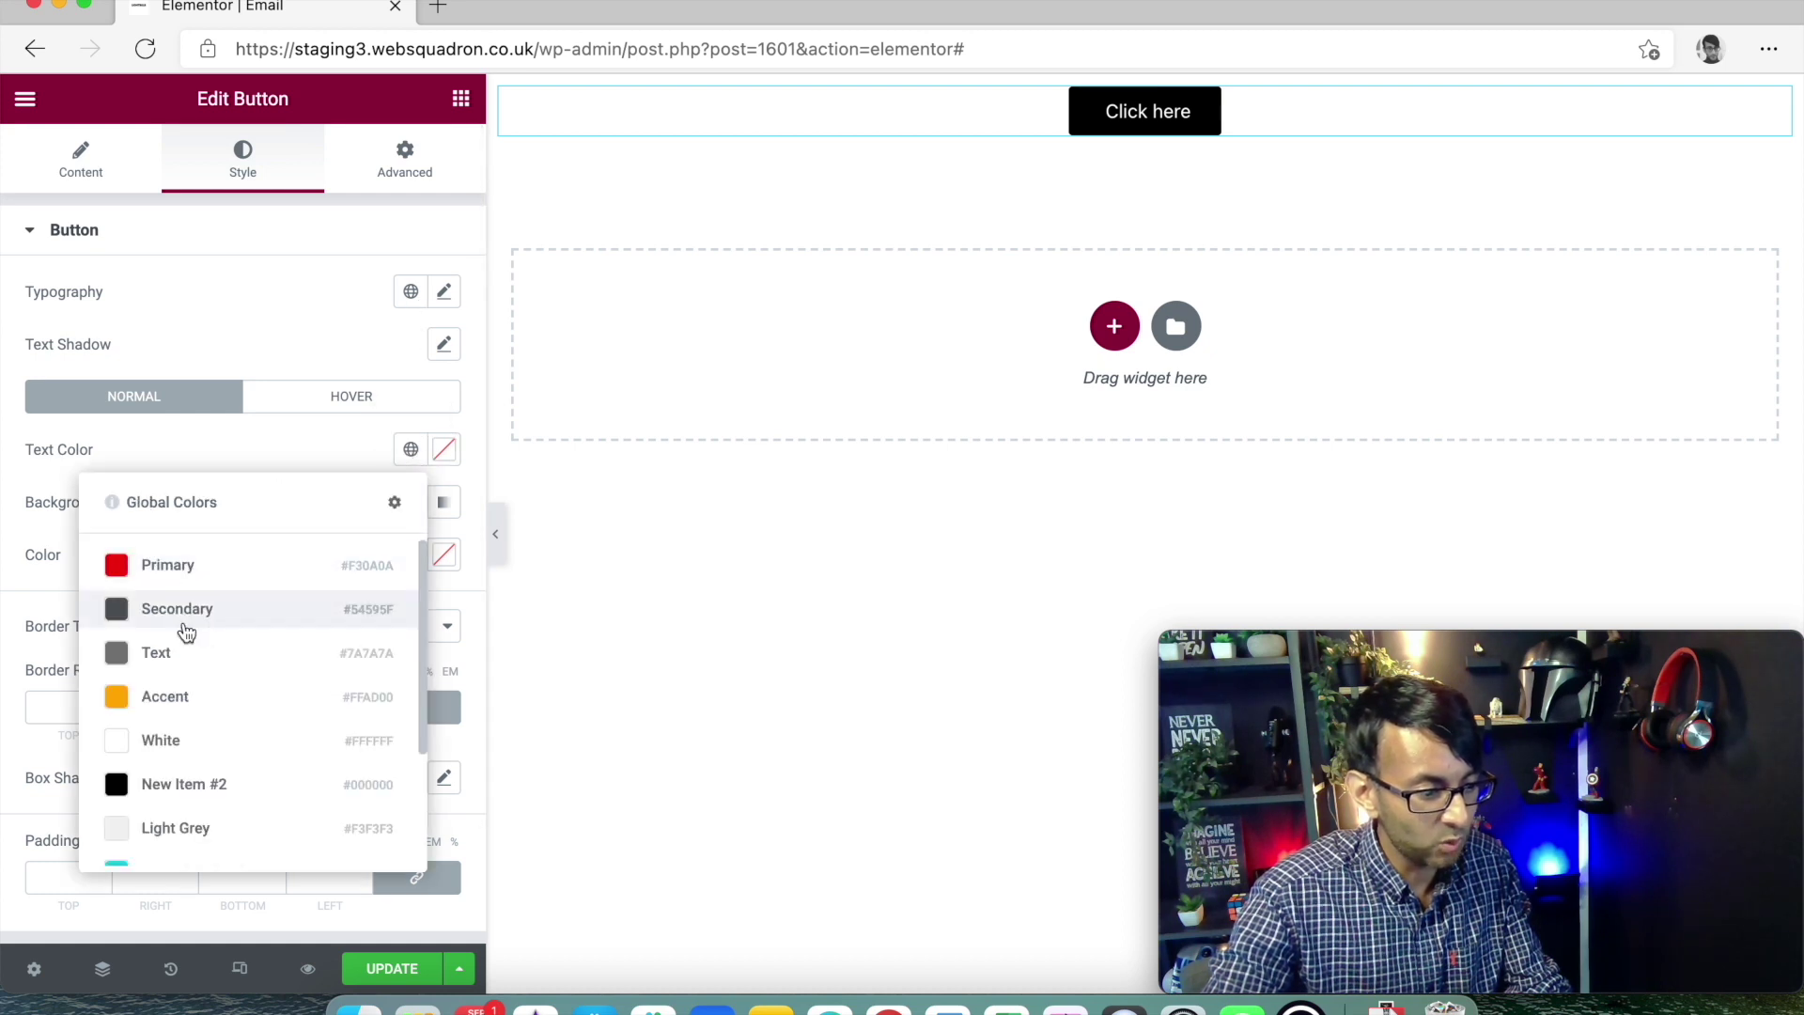
click(185, 749)
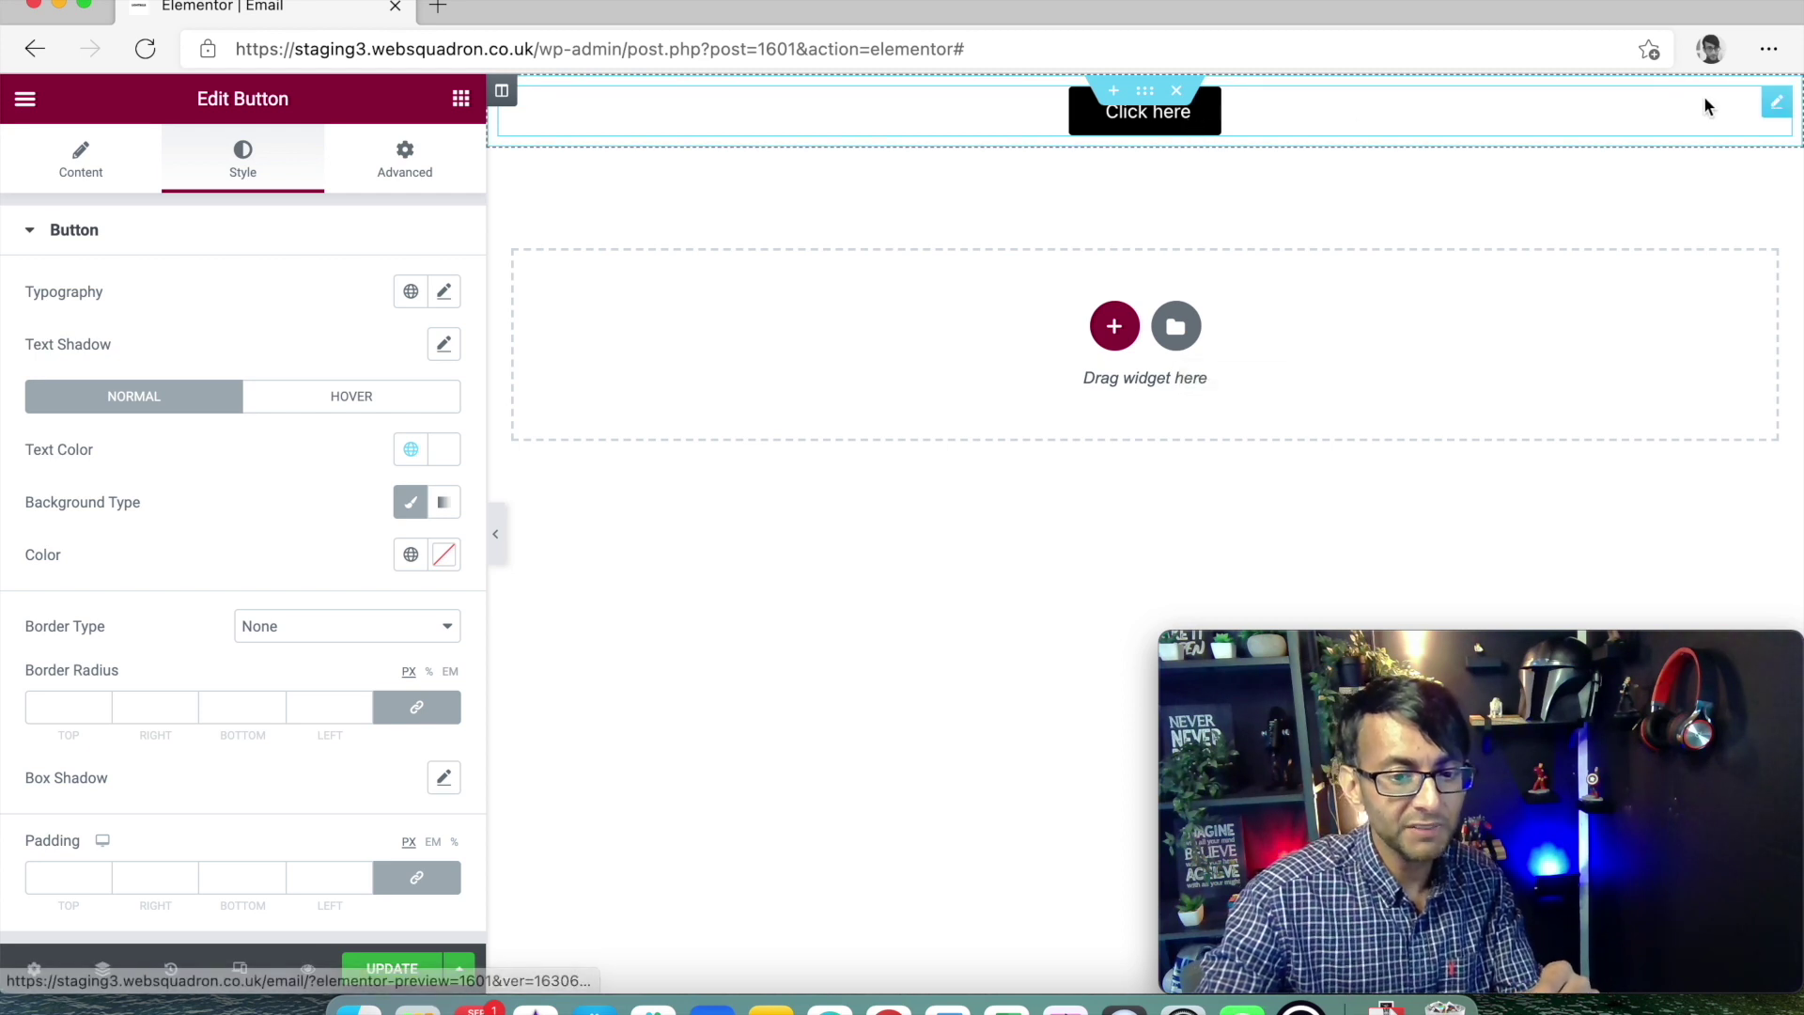
- Change the button label to 'Step 1'
click(83, 153)
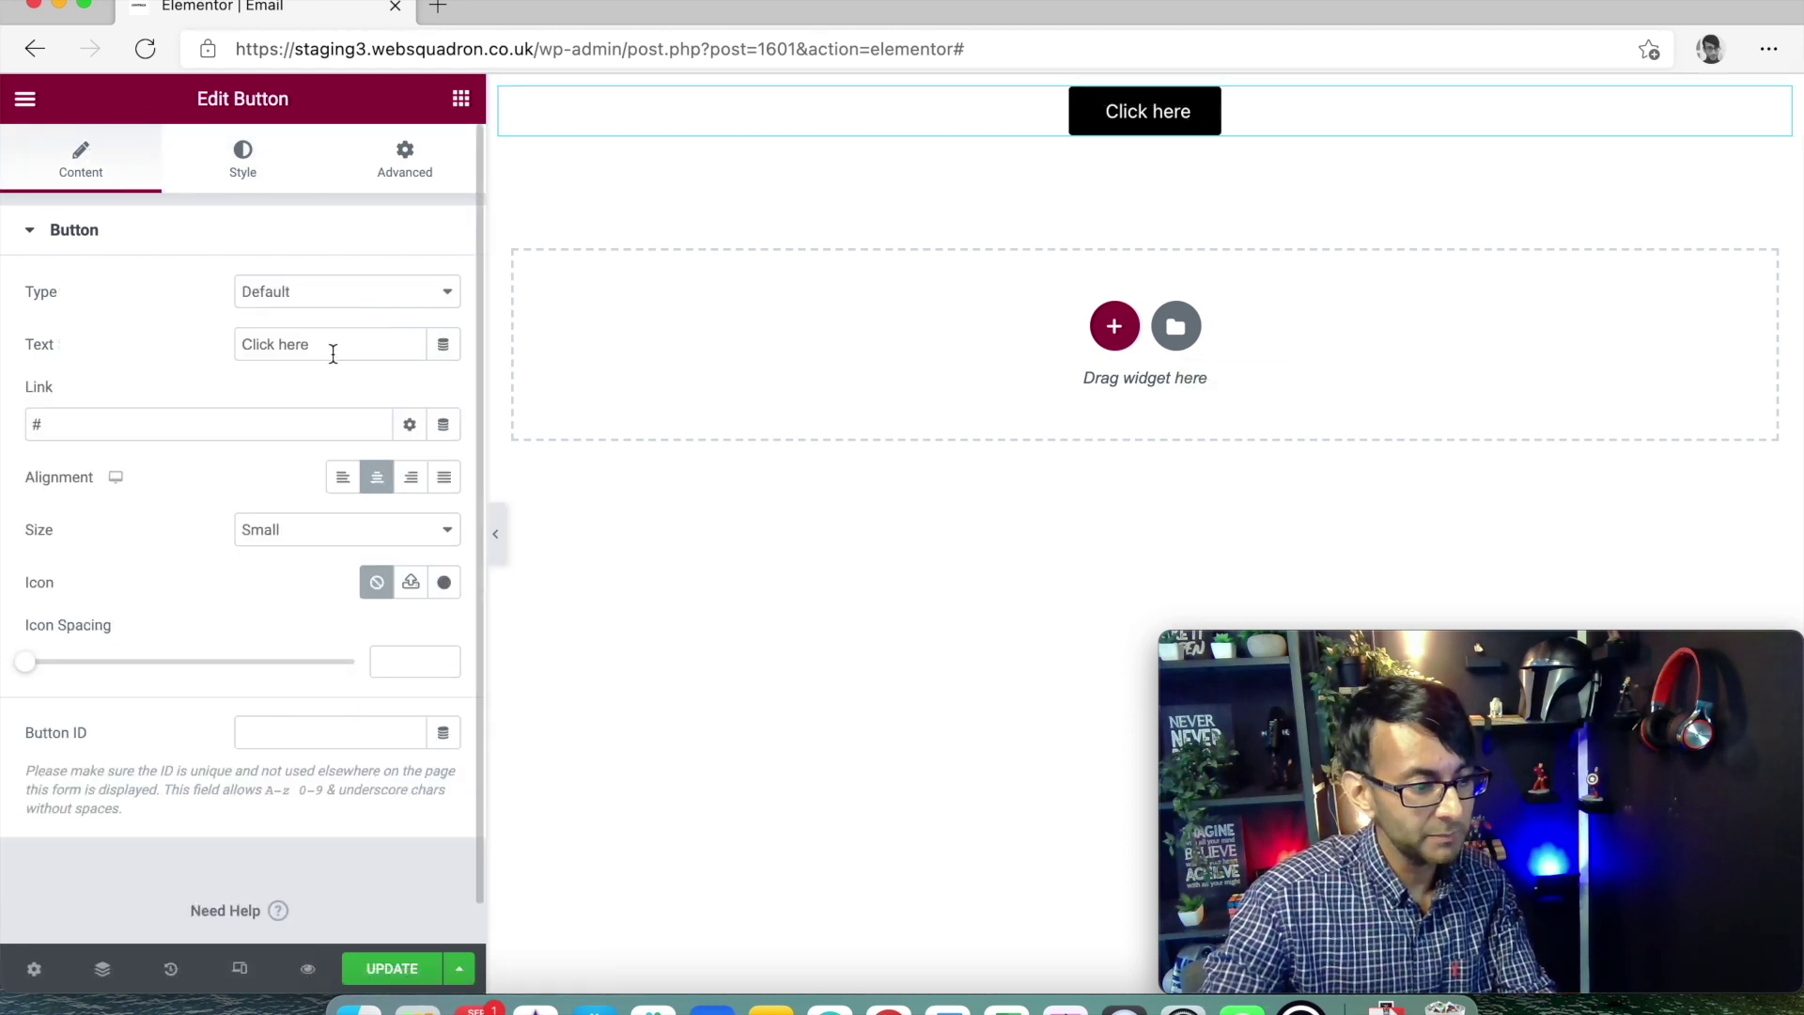
triple_click(333, 353)
text(Step 1)
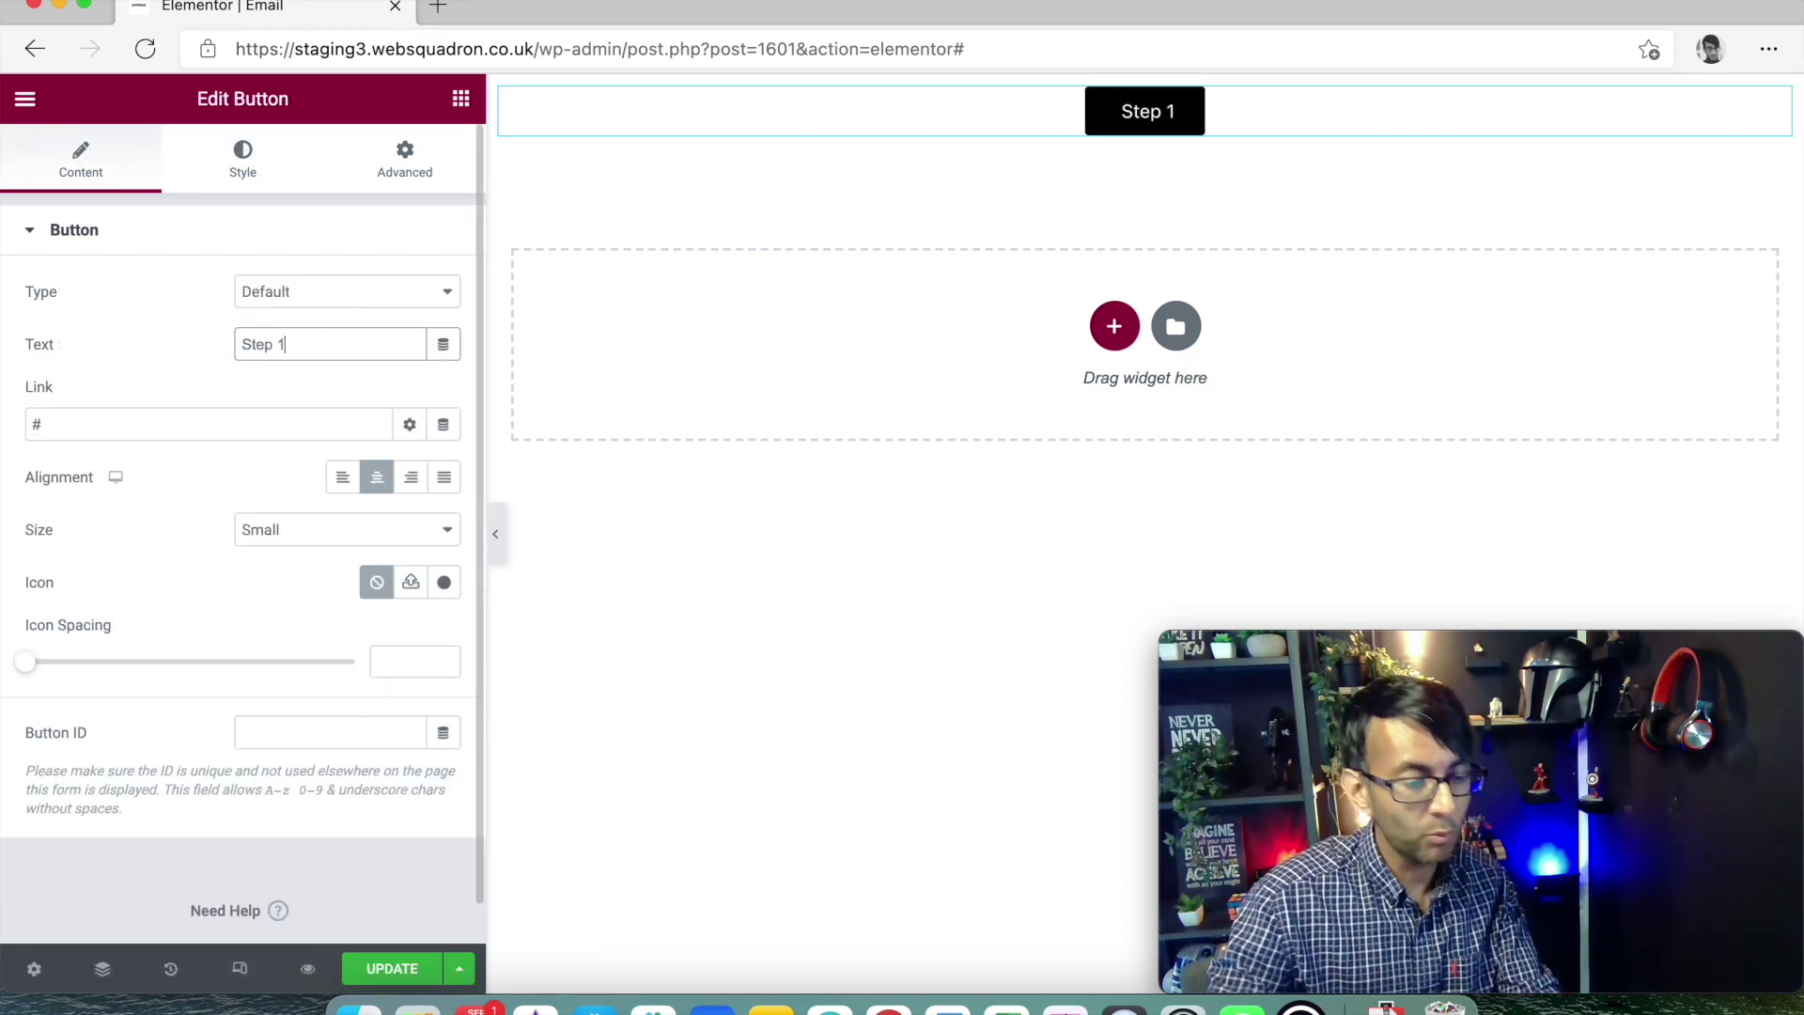
click(703, 252)
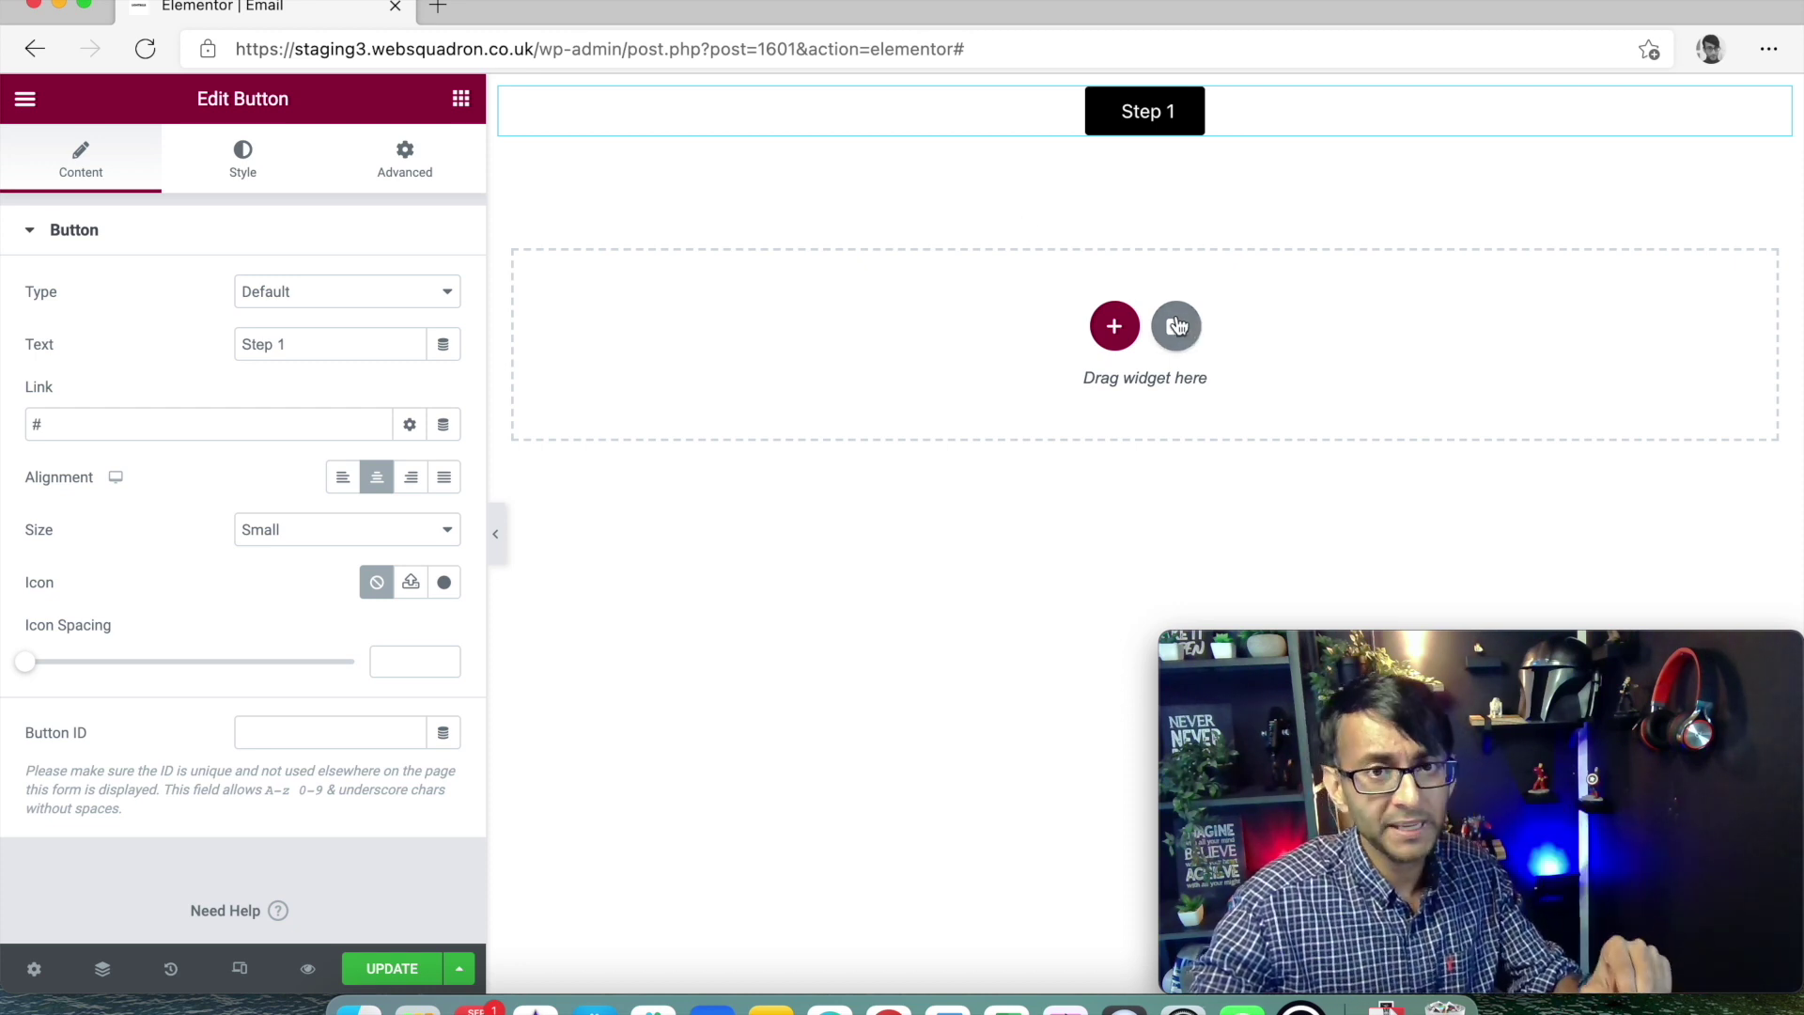
- Add a one-column section below the button and drop an Image widget into it
click(1111, 329)
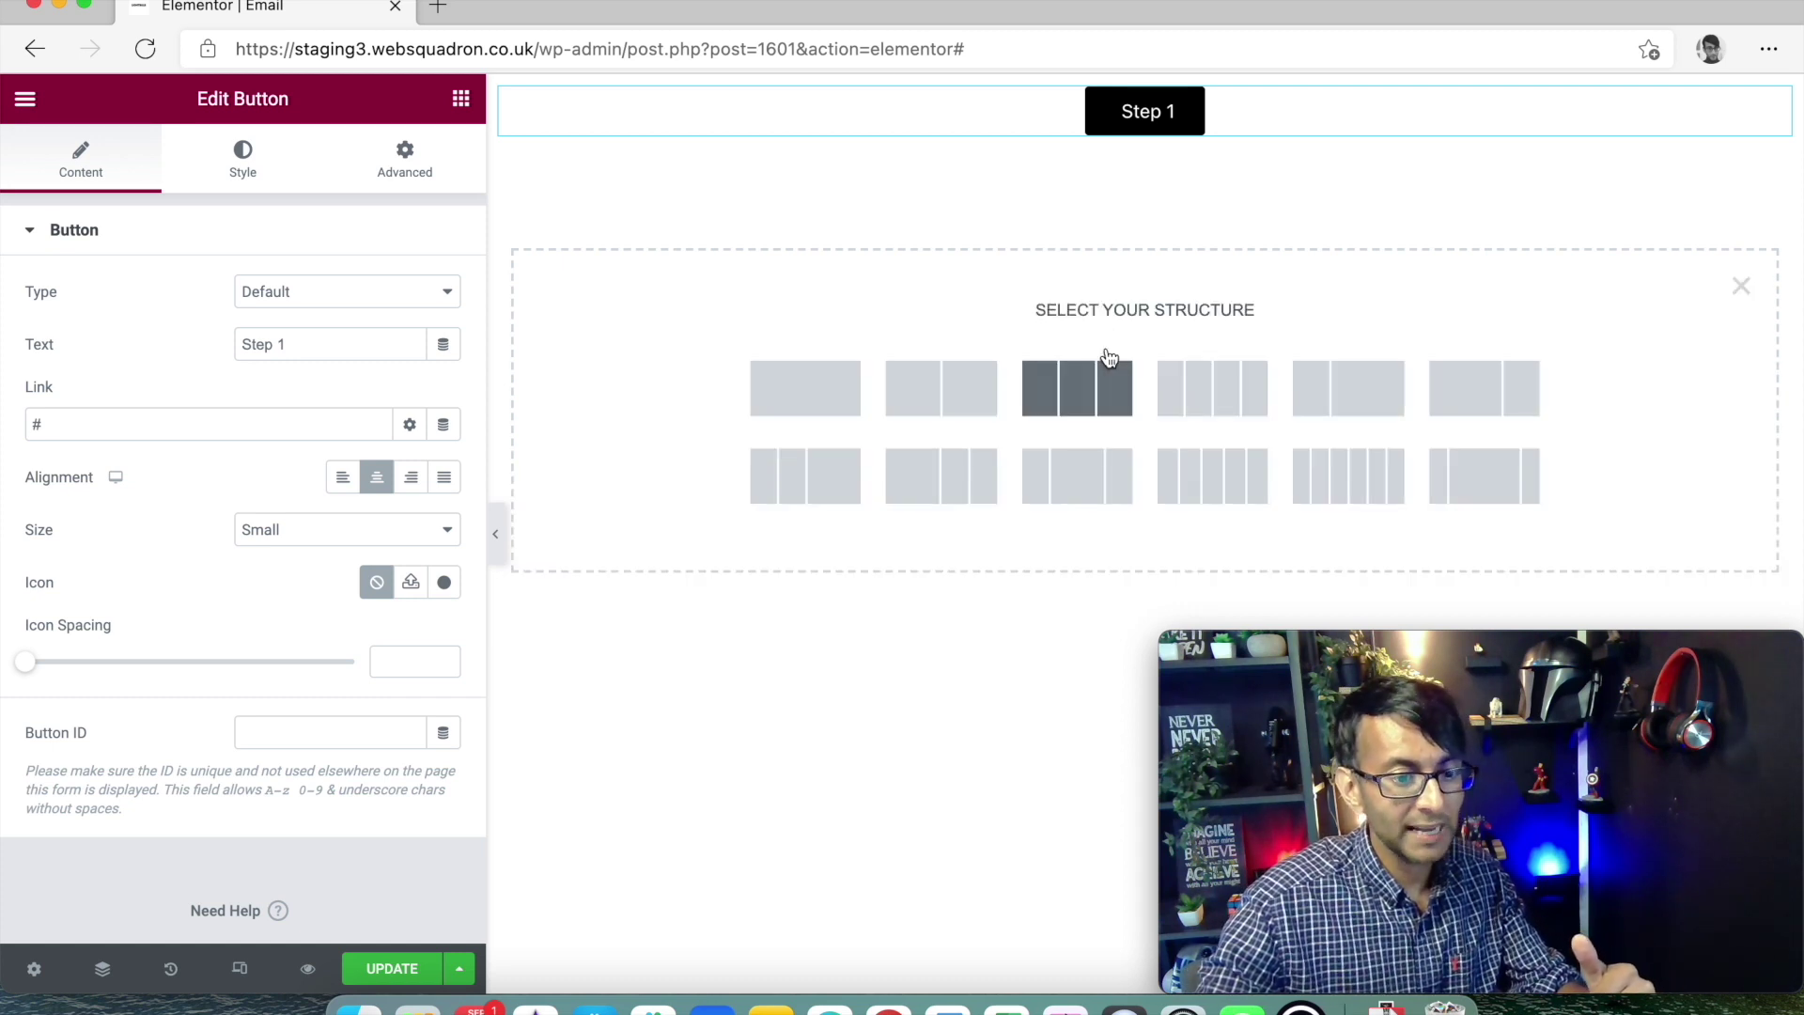
click(804, 399)
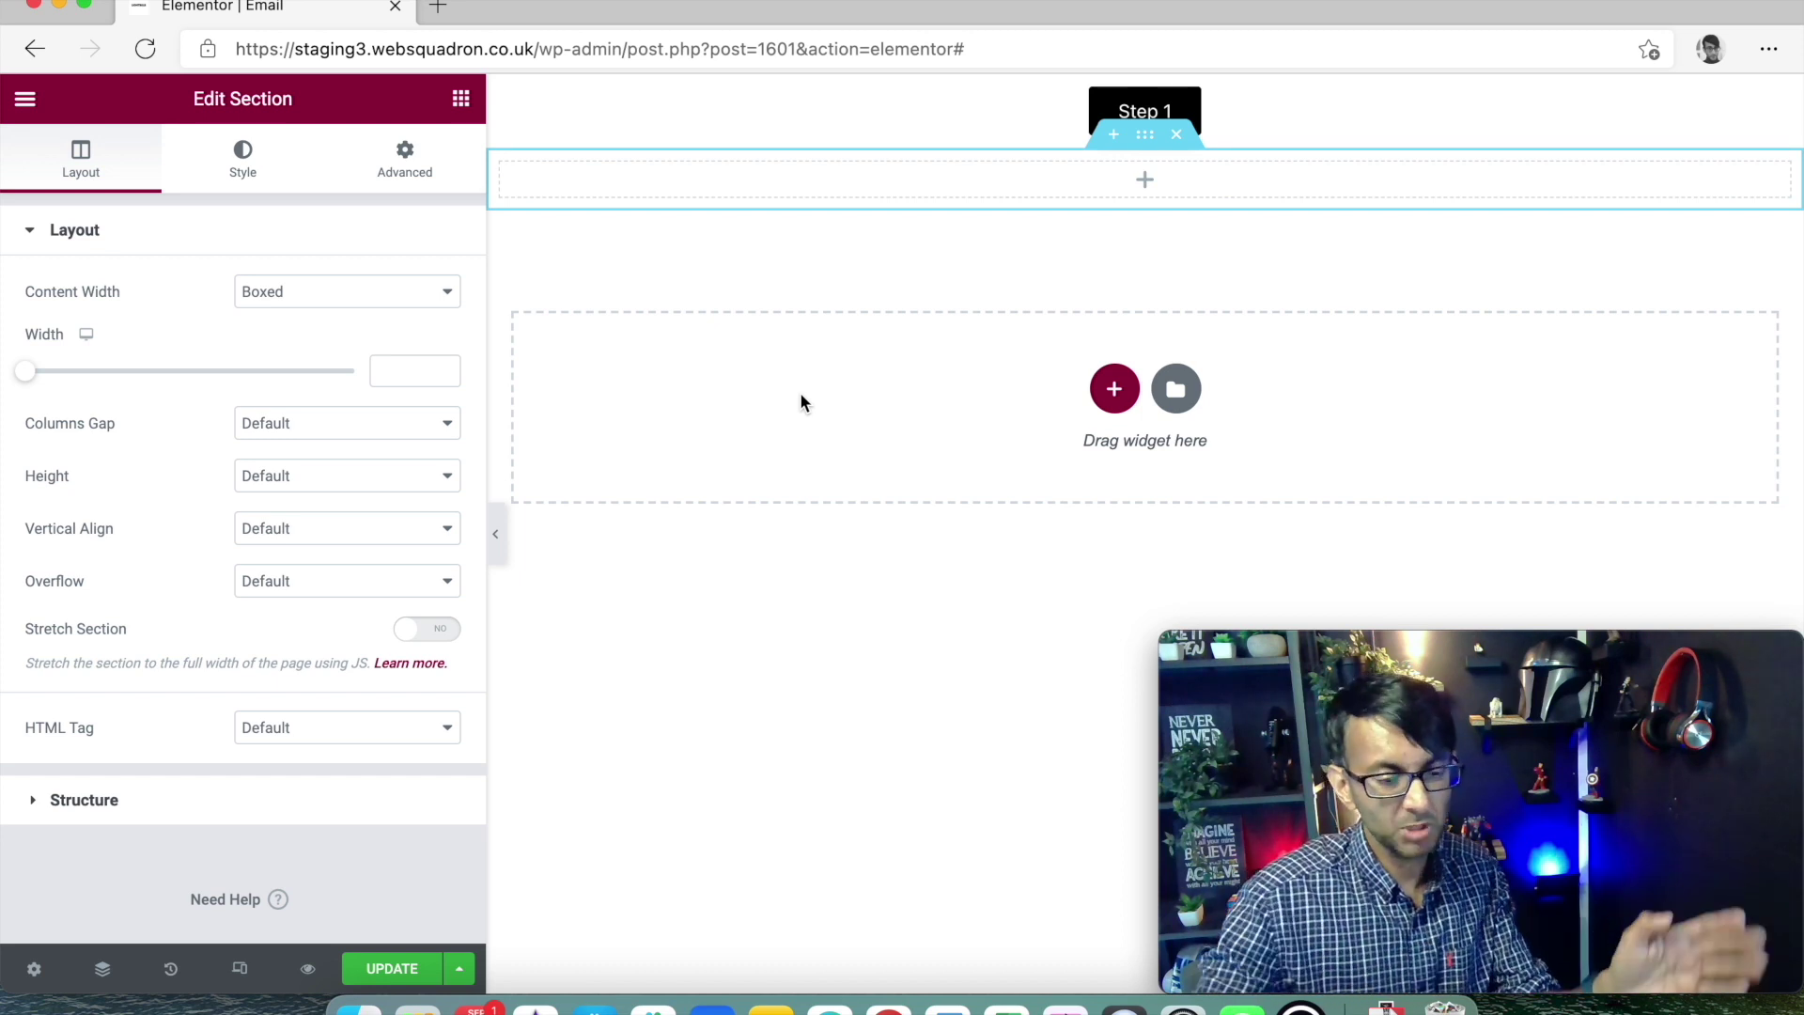
click(461, 111)
drag(222, 467, 1103, 189)
- Insert the Robot-1.svg image from the Media Library
click(306, 338)
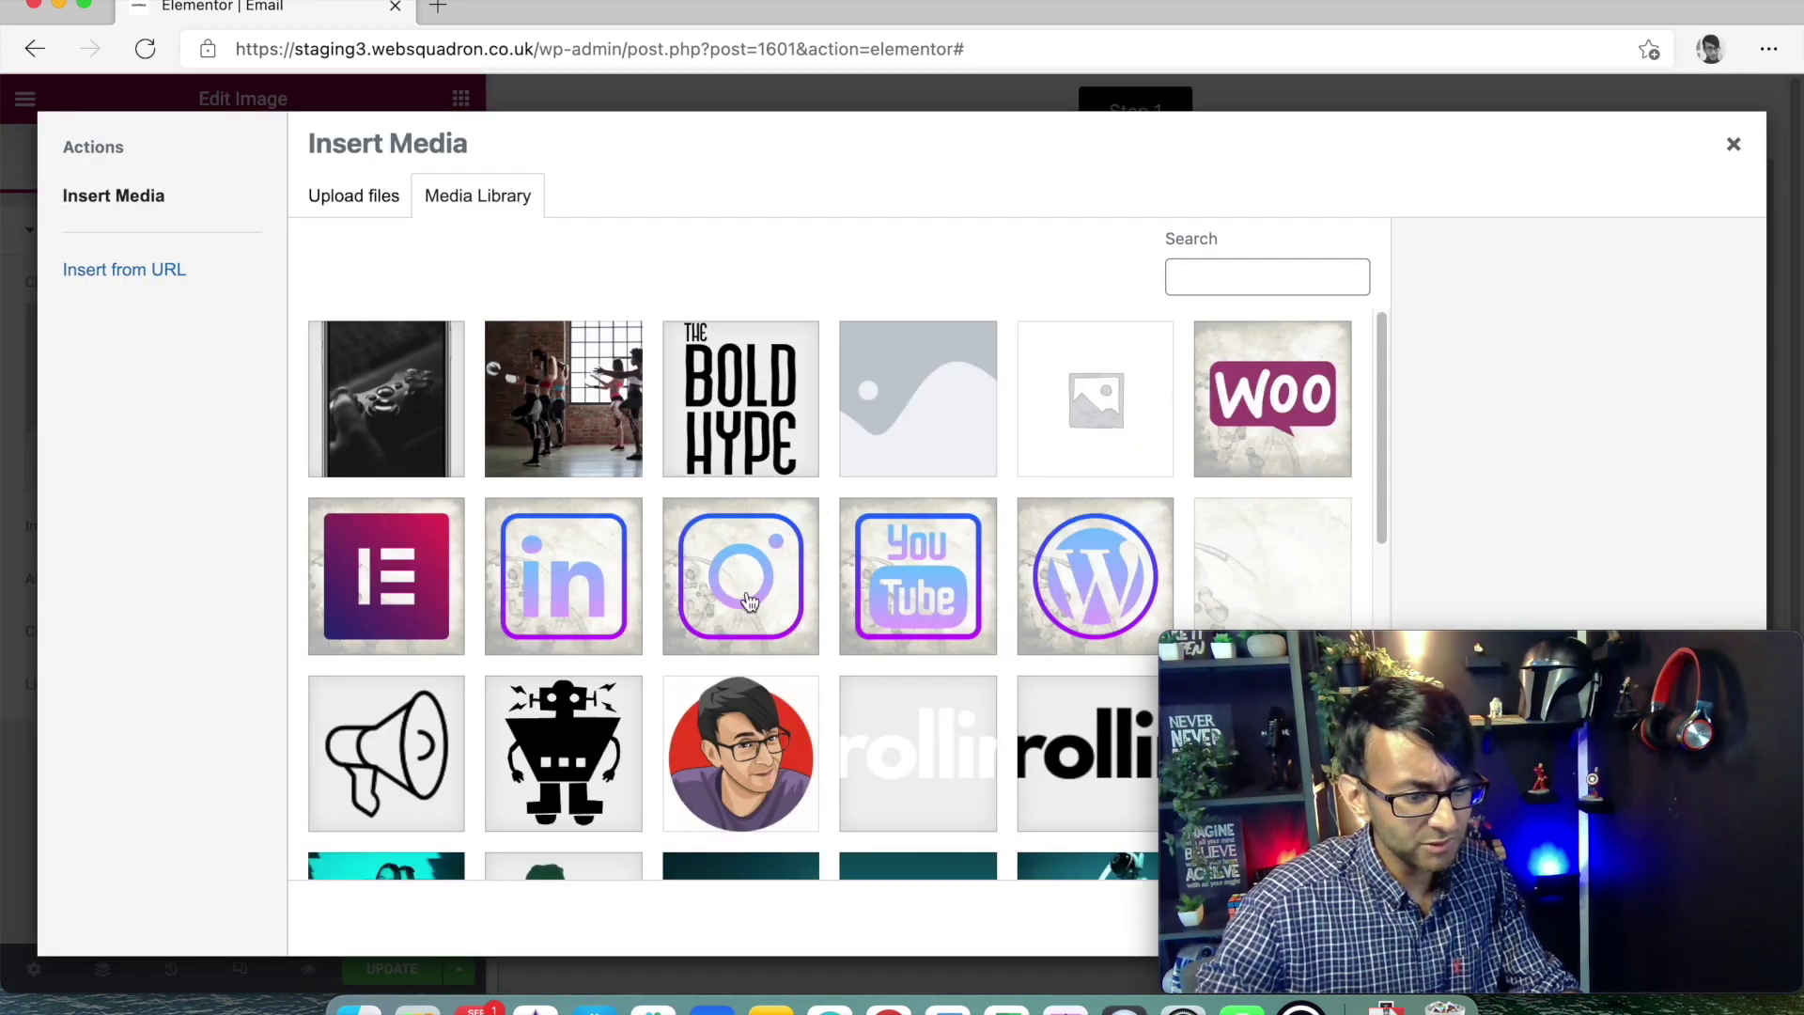
click(766, 752)
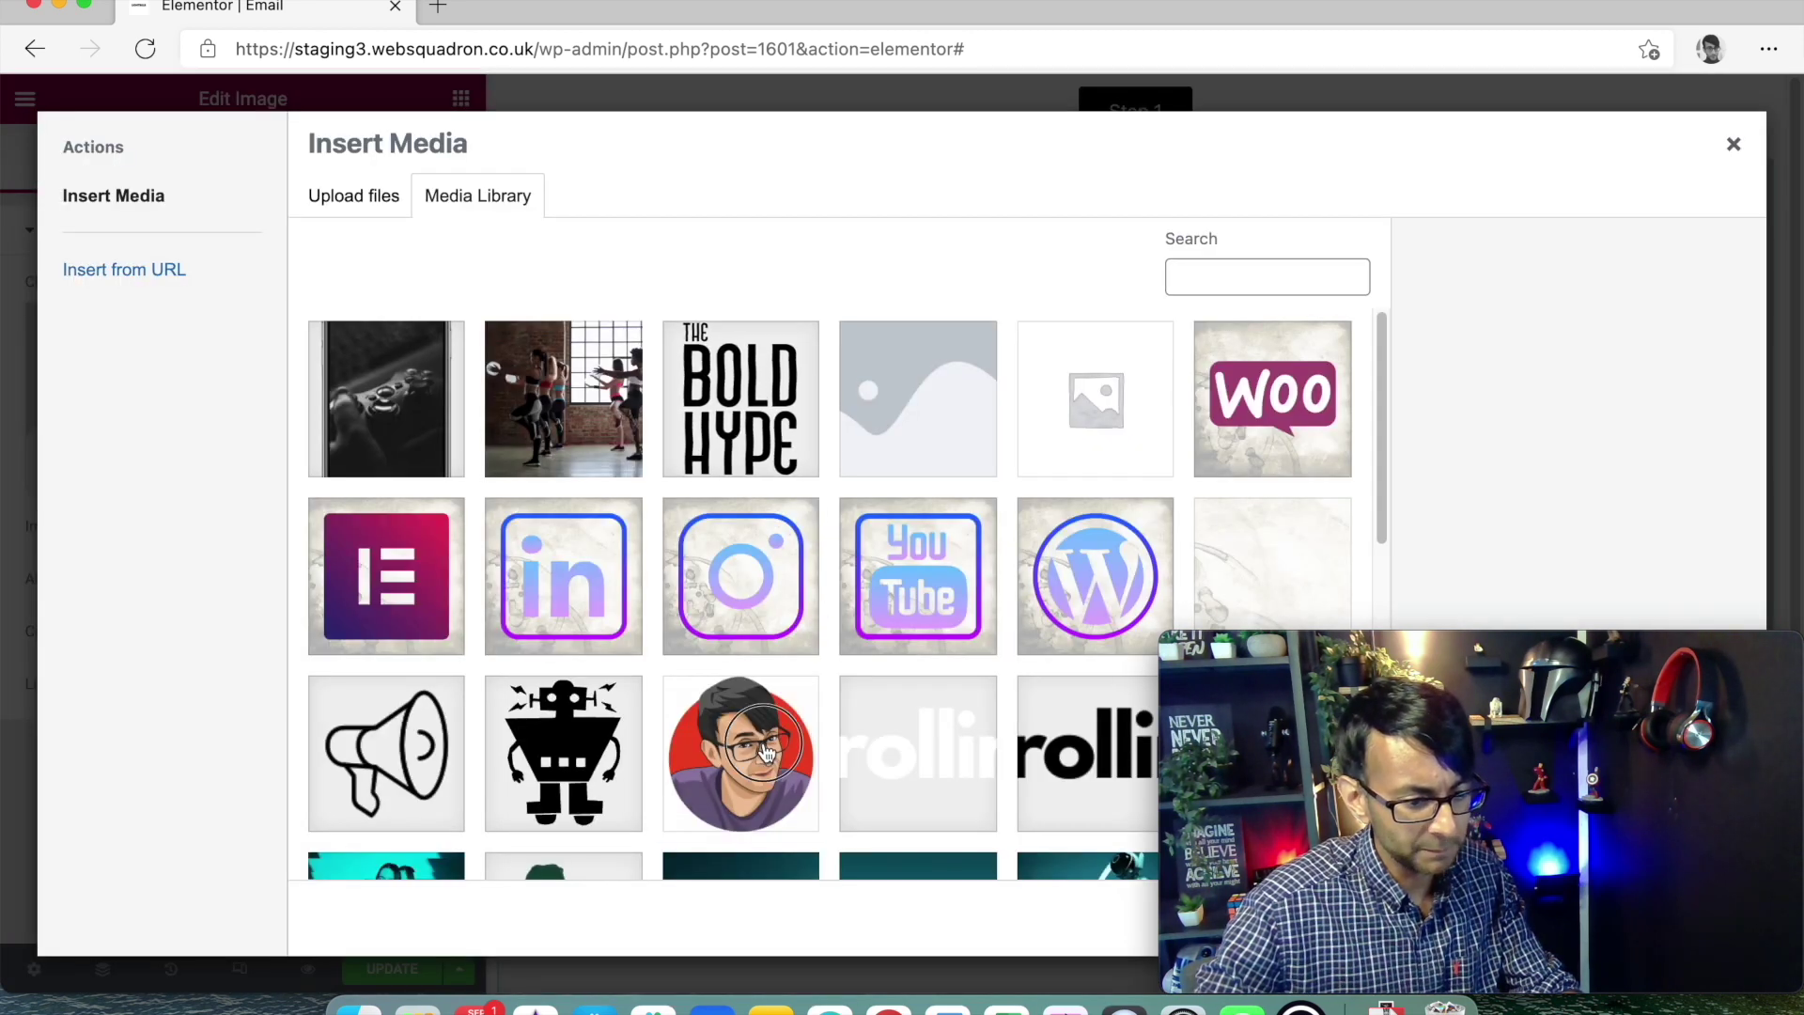
click(555, 712)
drag(1658, 647, 1295, 612)
click(1689, 921)
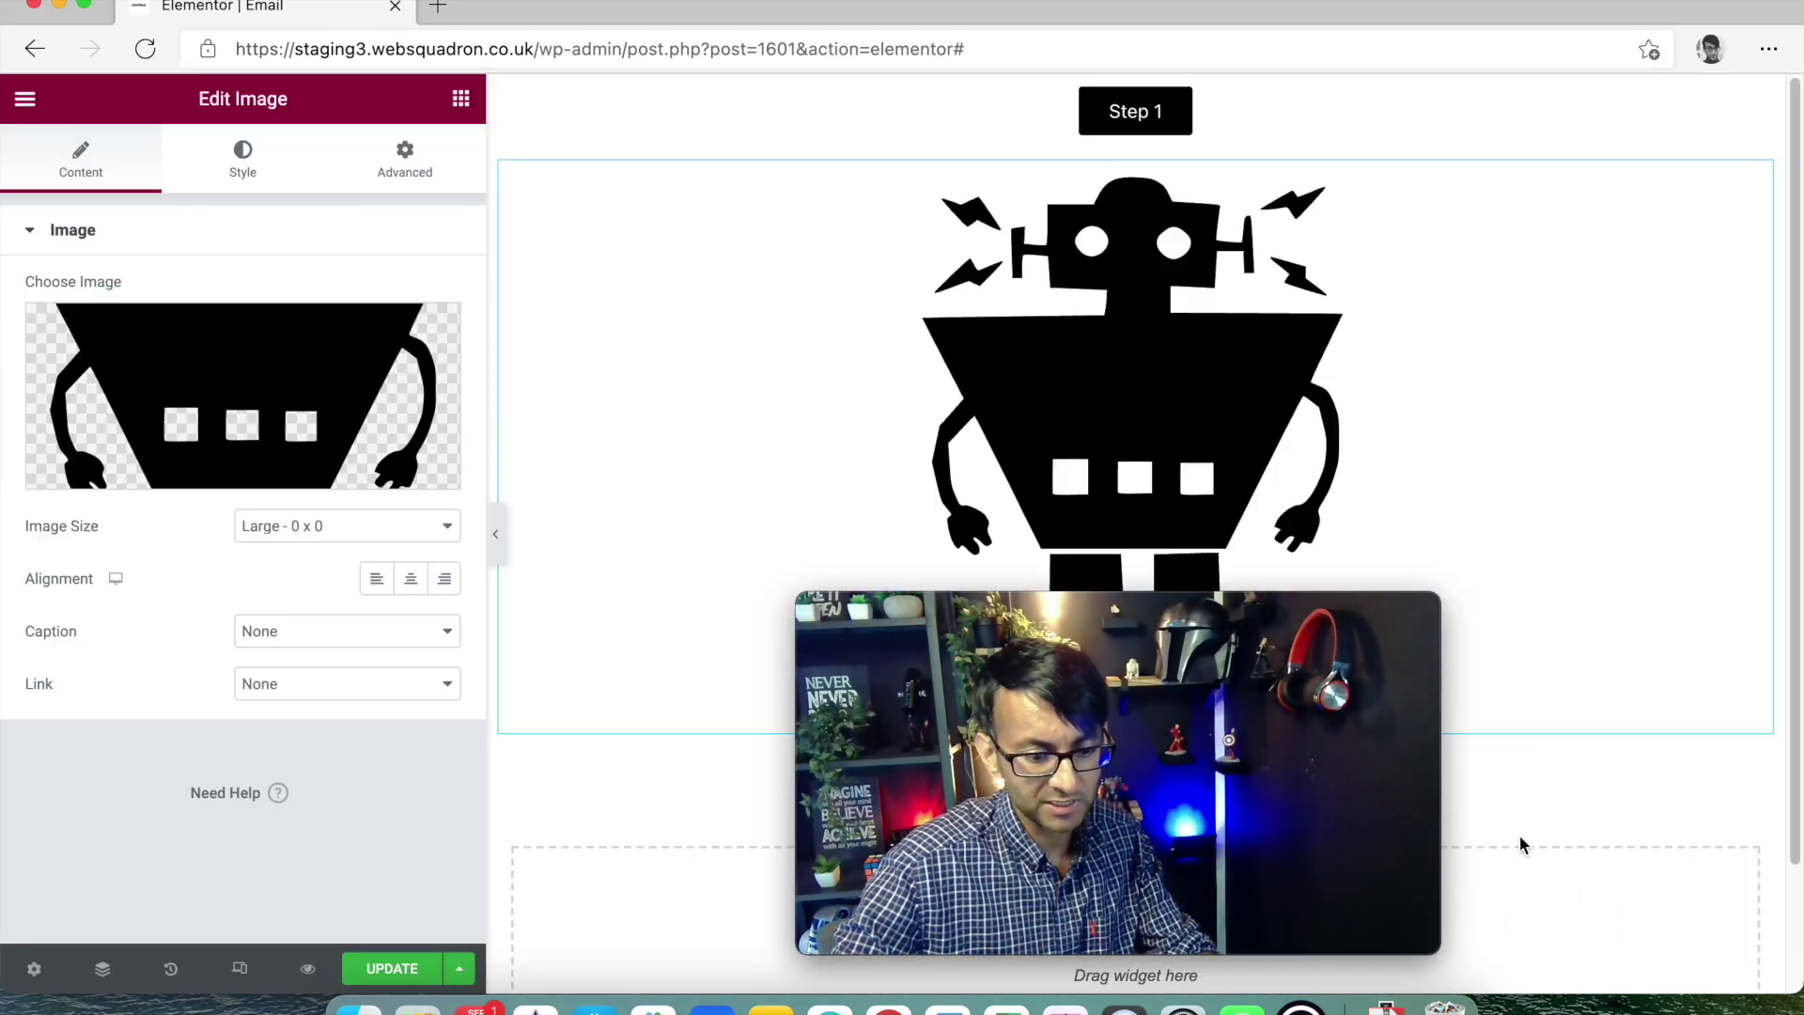
drag(1128, 609, 1660, 640)
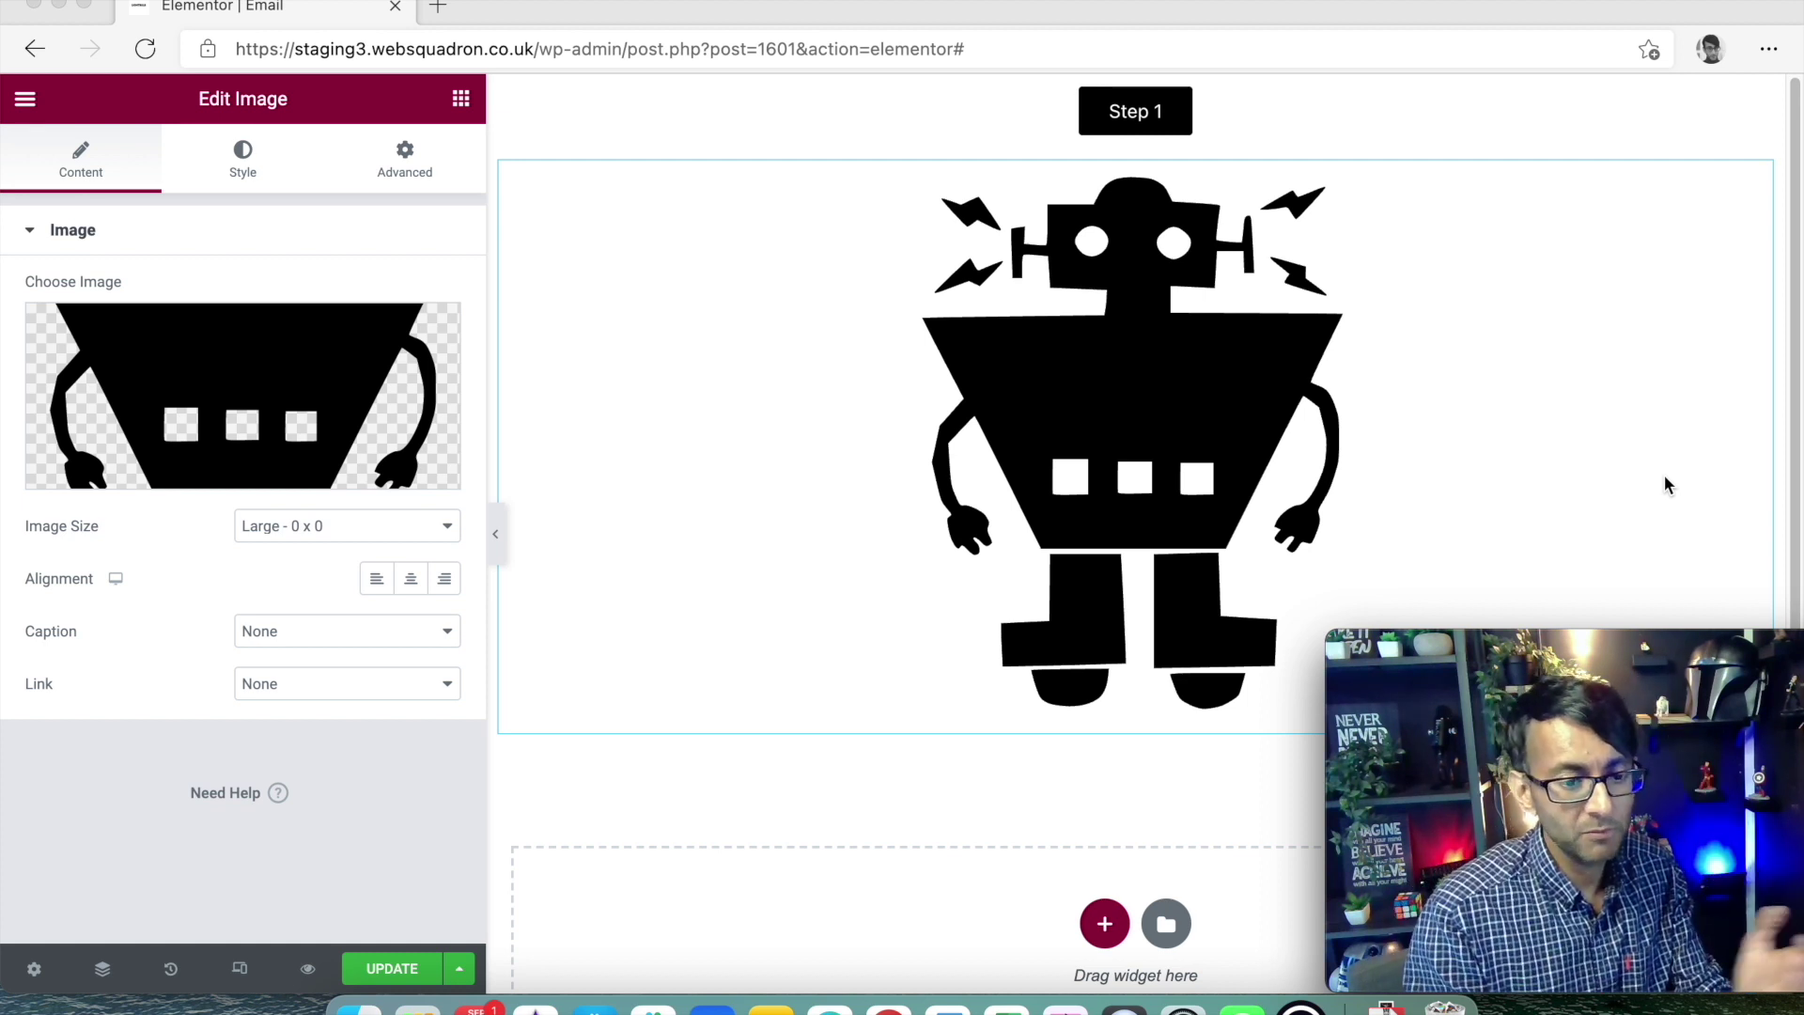
- Set the image's Width and Max Width to 100 px
click(235, 161)
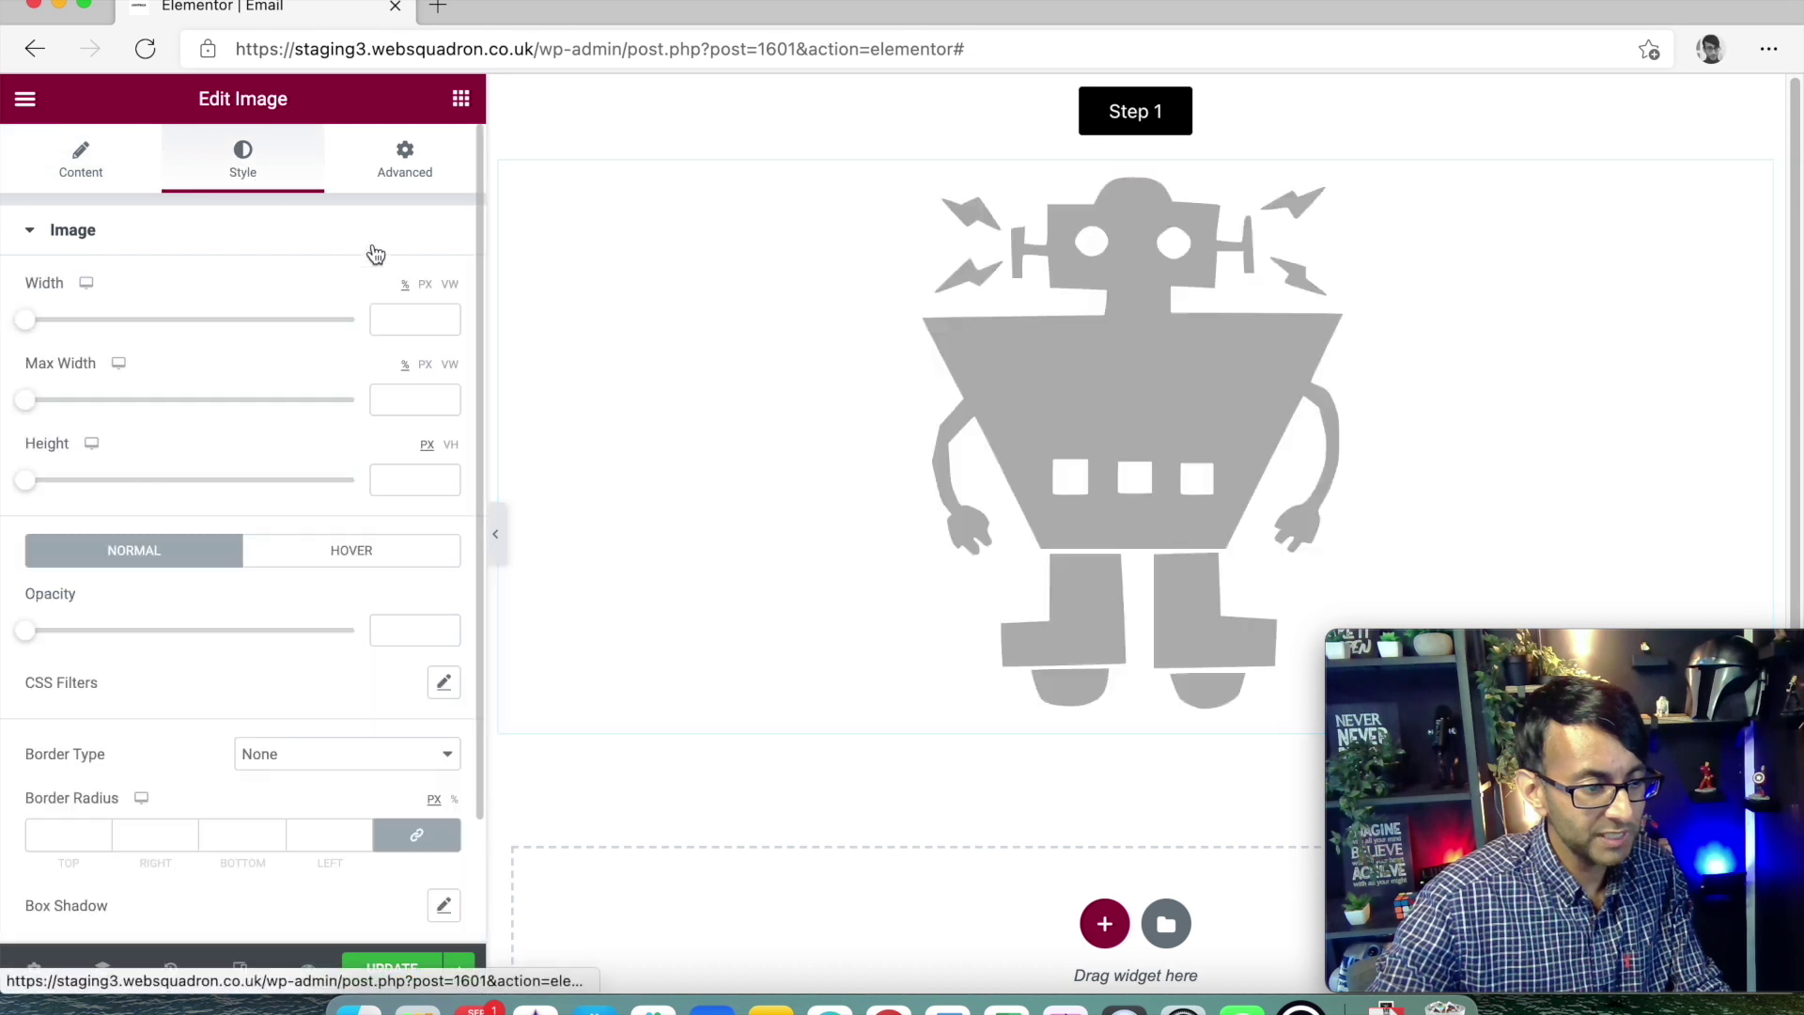
click(425, 284)
click(425, 364)
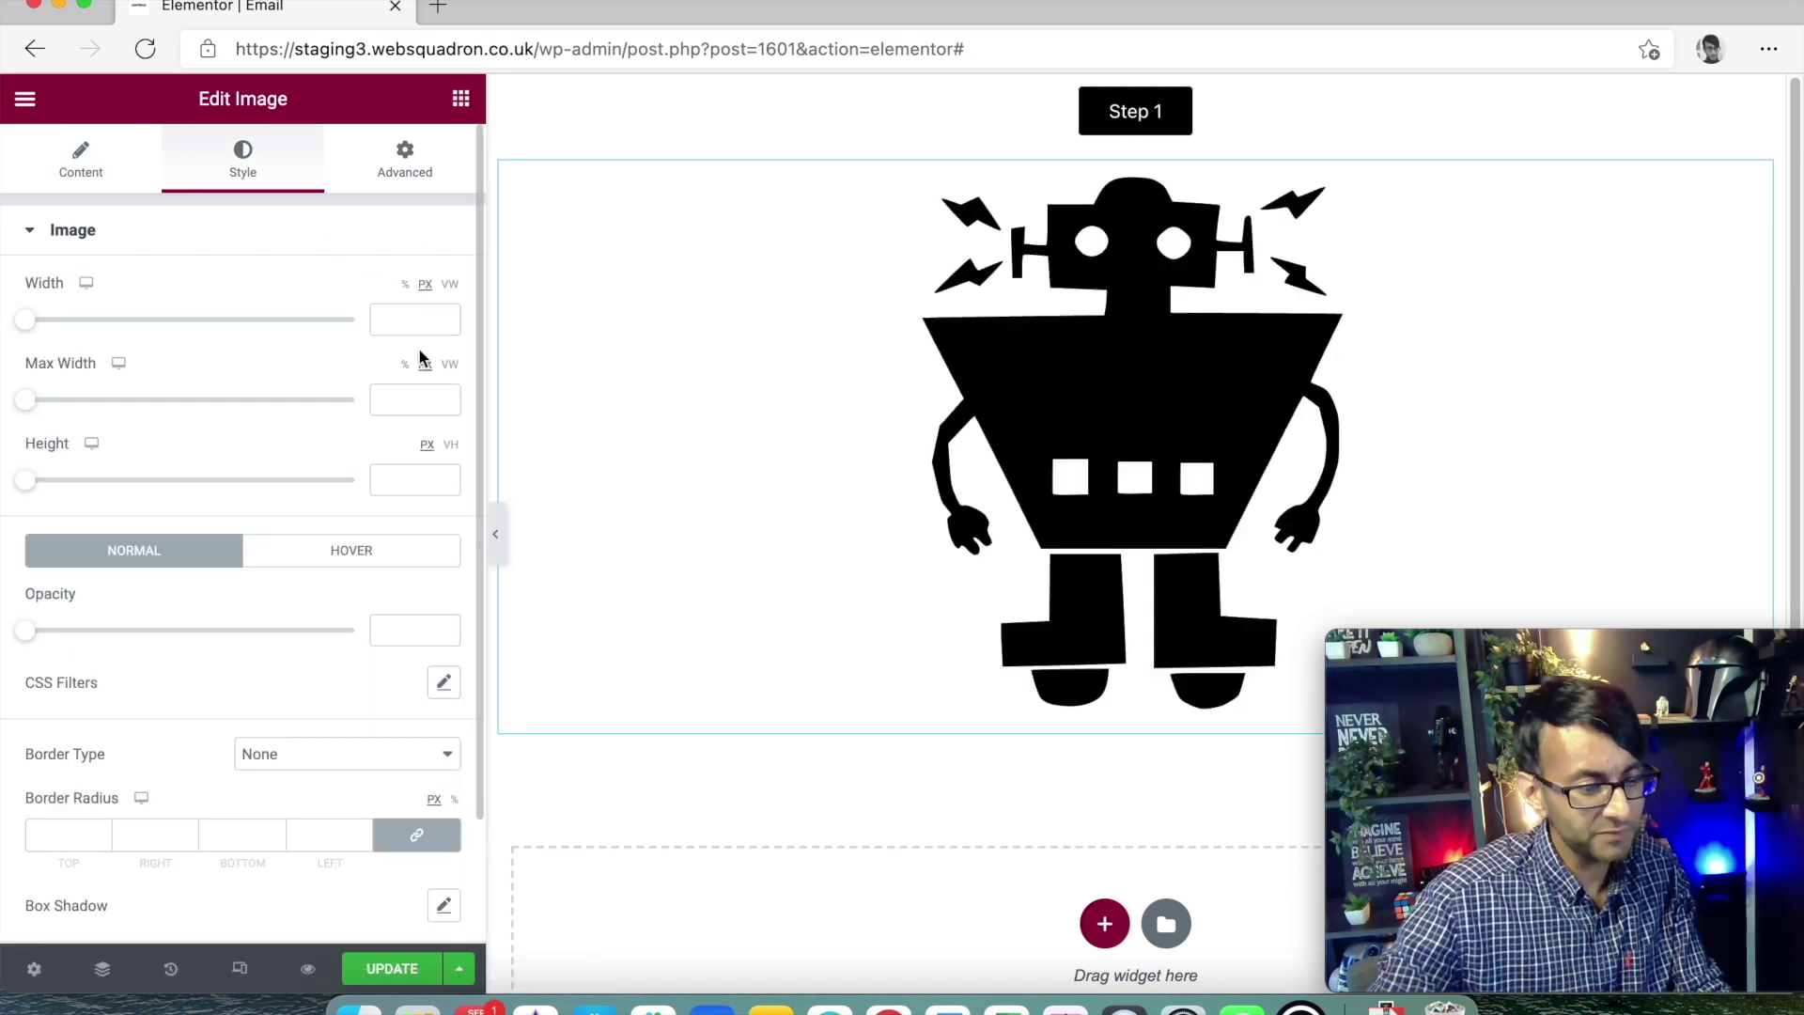
click(419, 321)
text(200)
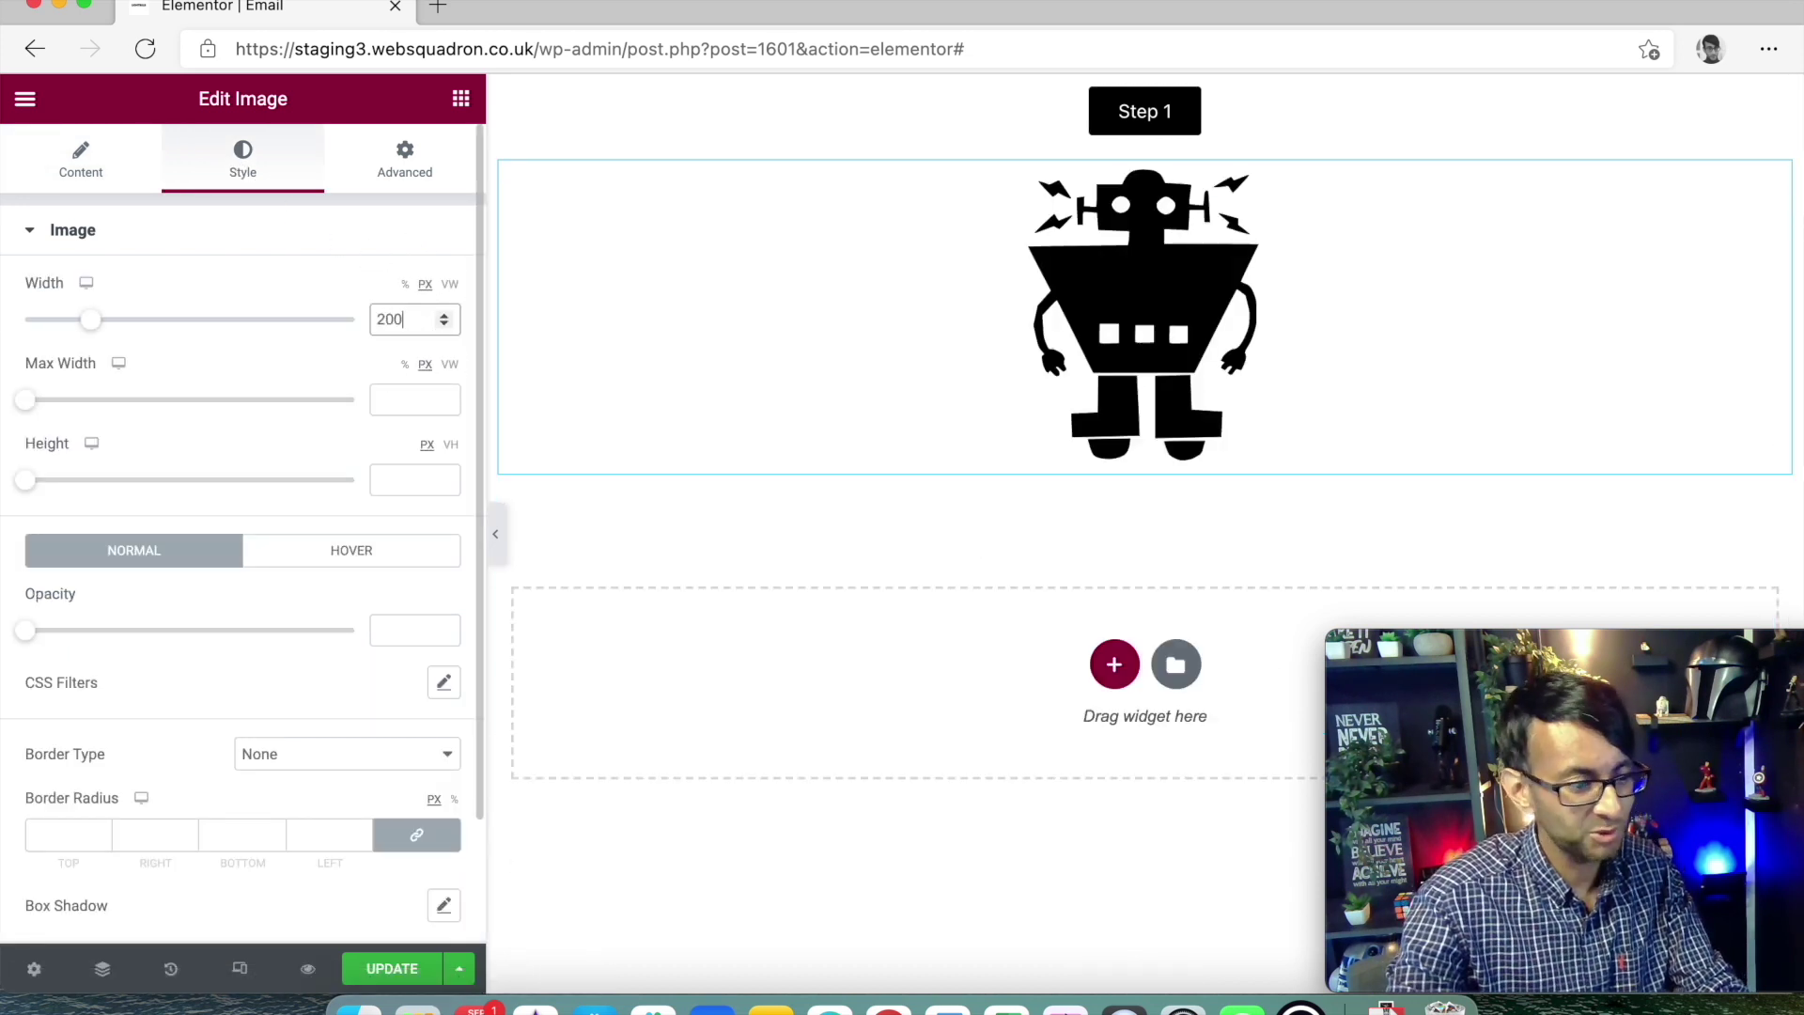
key(Tab)
key(shift+Tab)
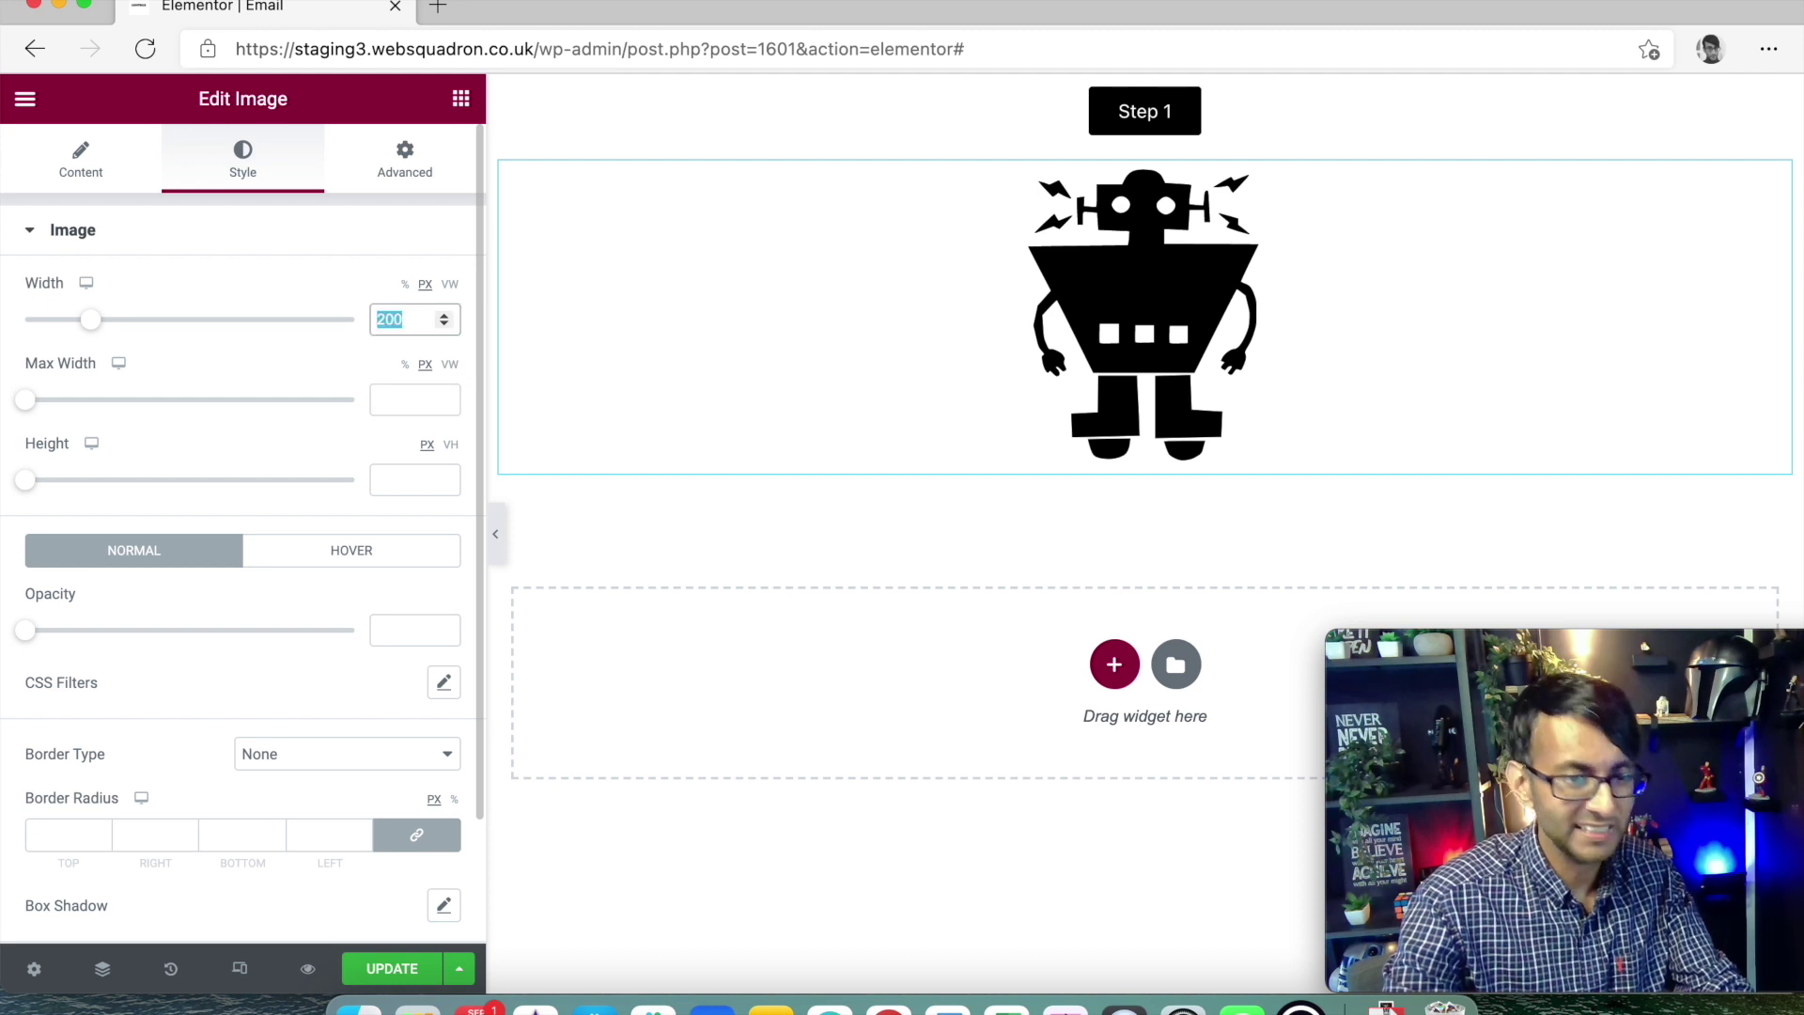
text(100)
key(Tab)
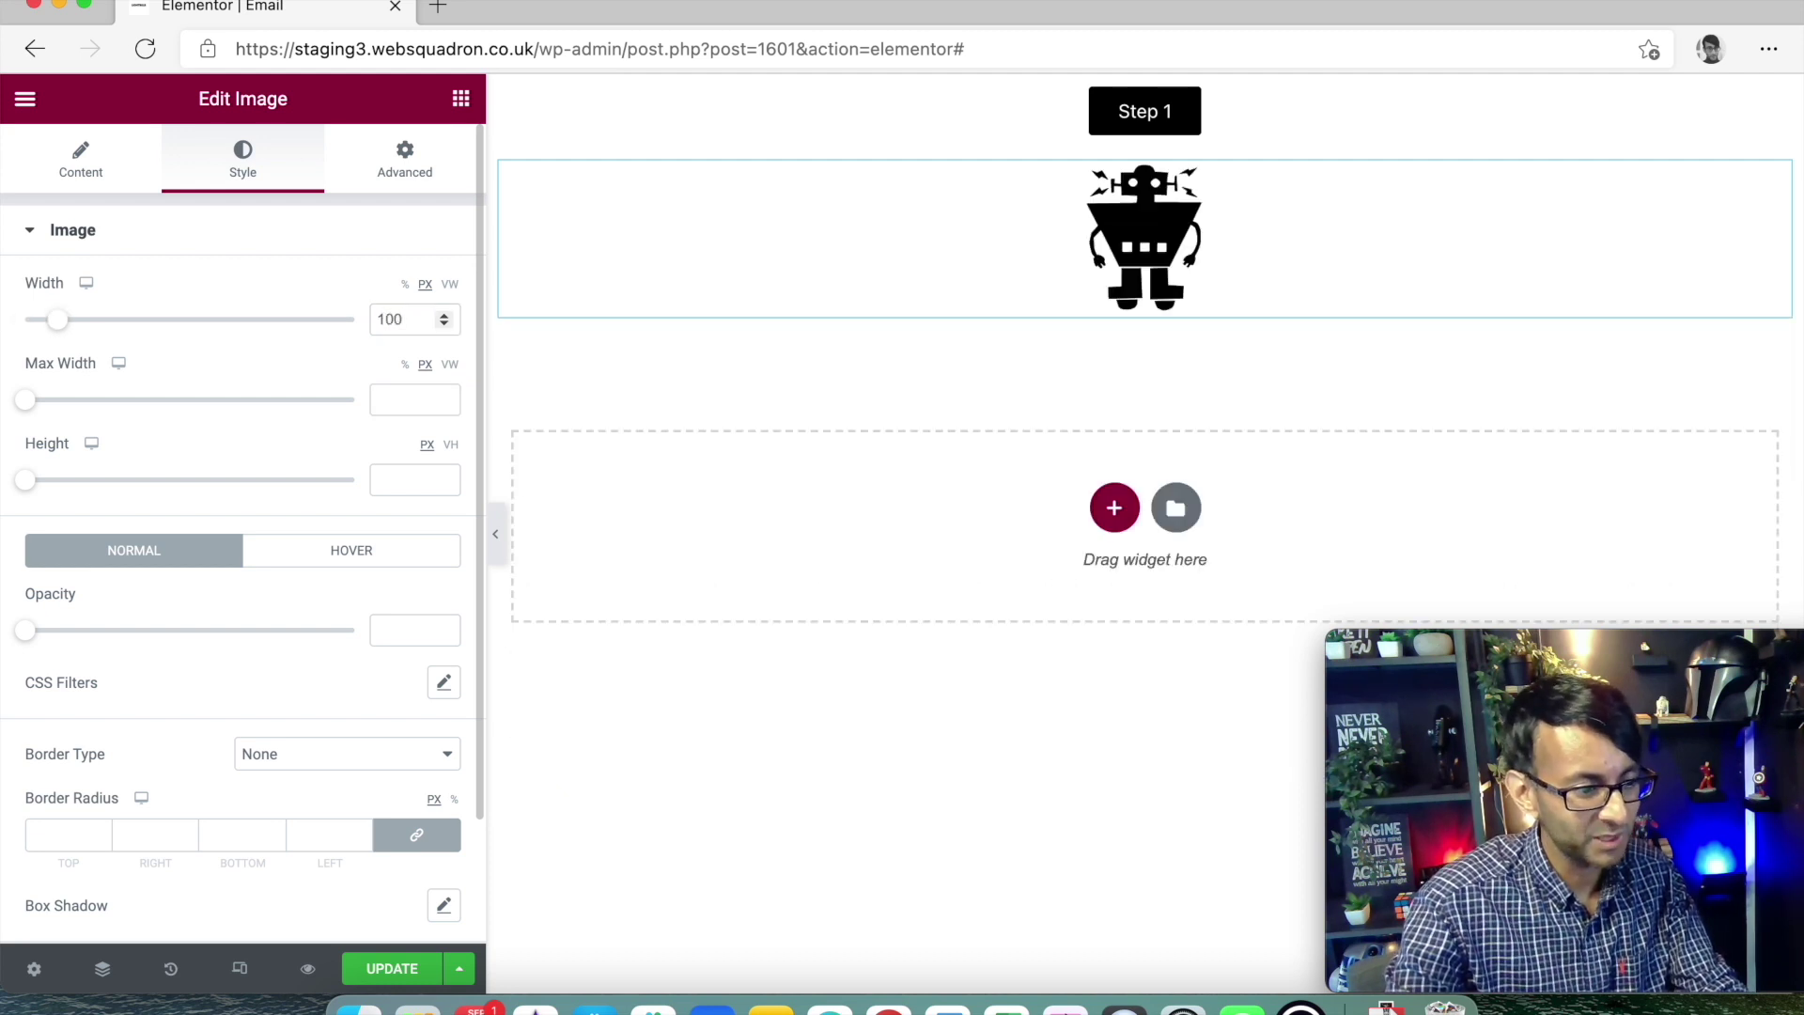
text(100)
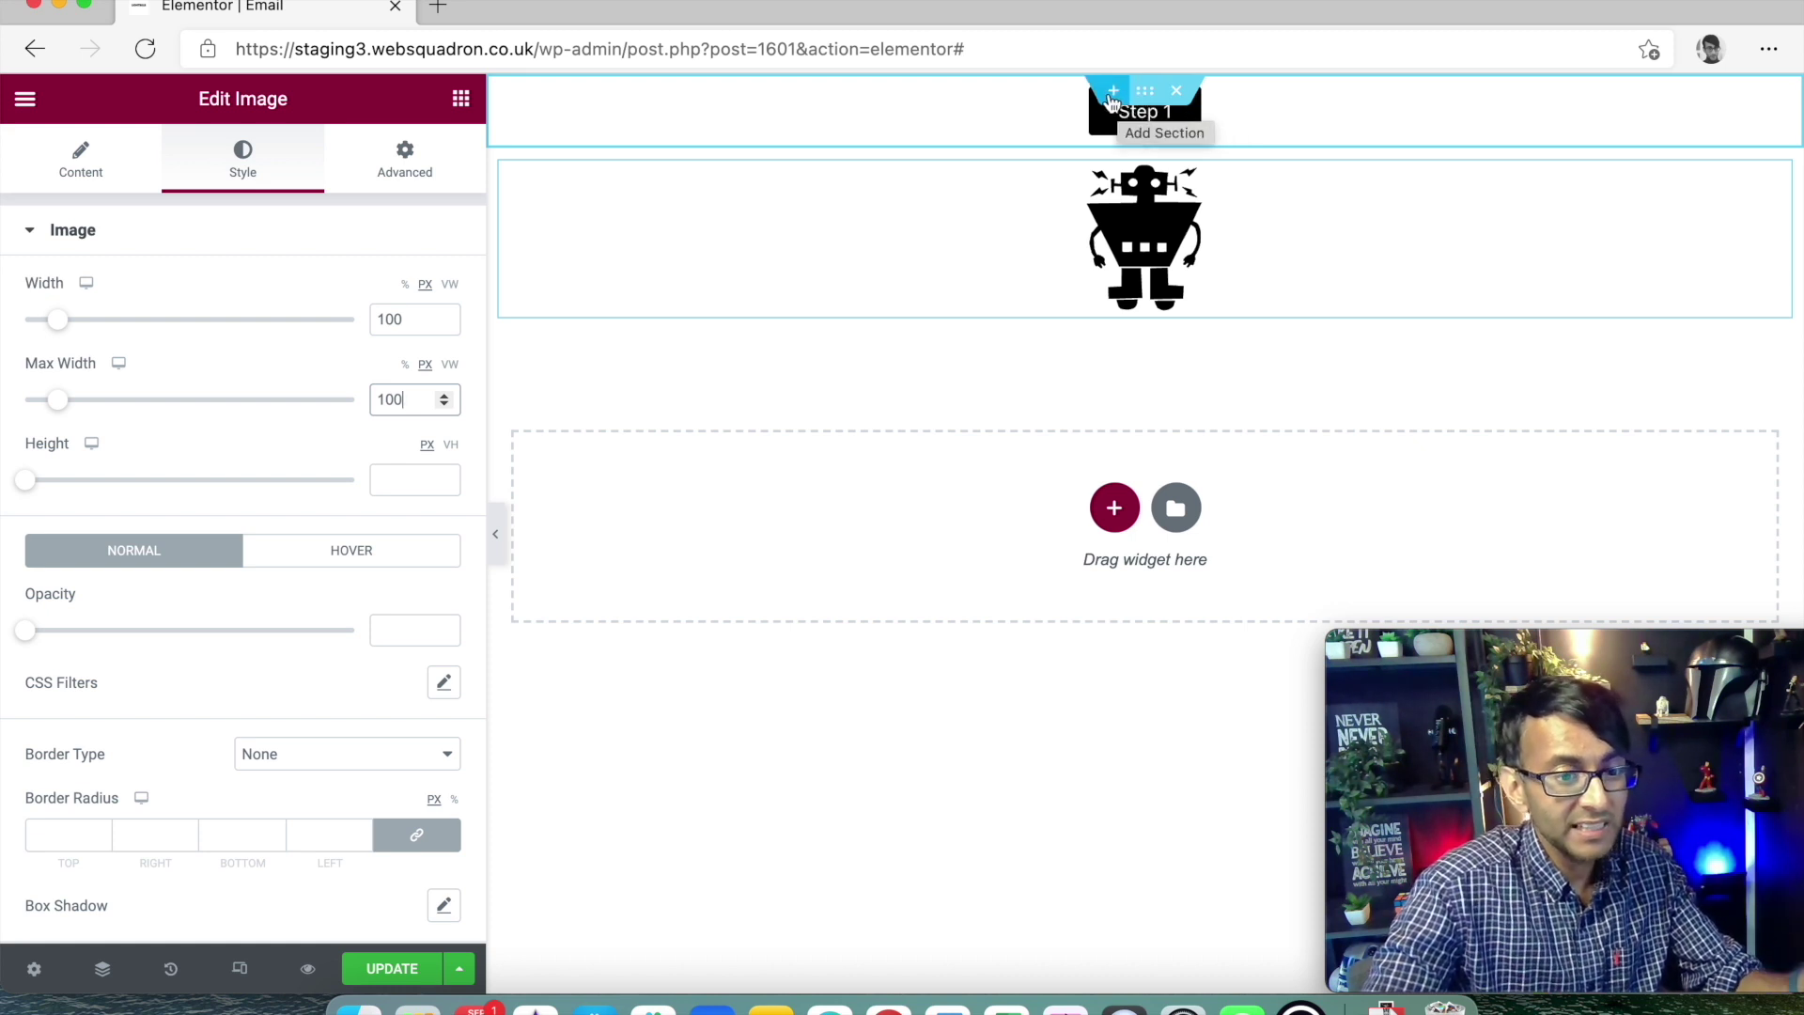
- Add a new section above the Step 1 button containing an HTML widget
click(1114, 94)
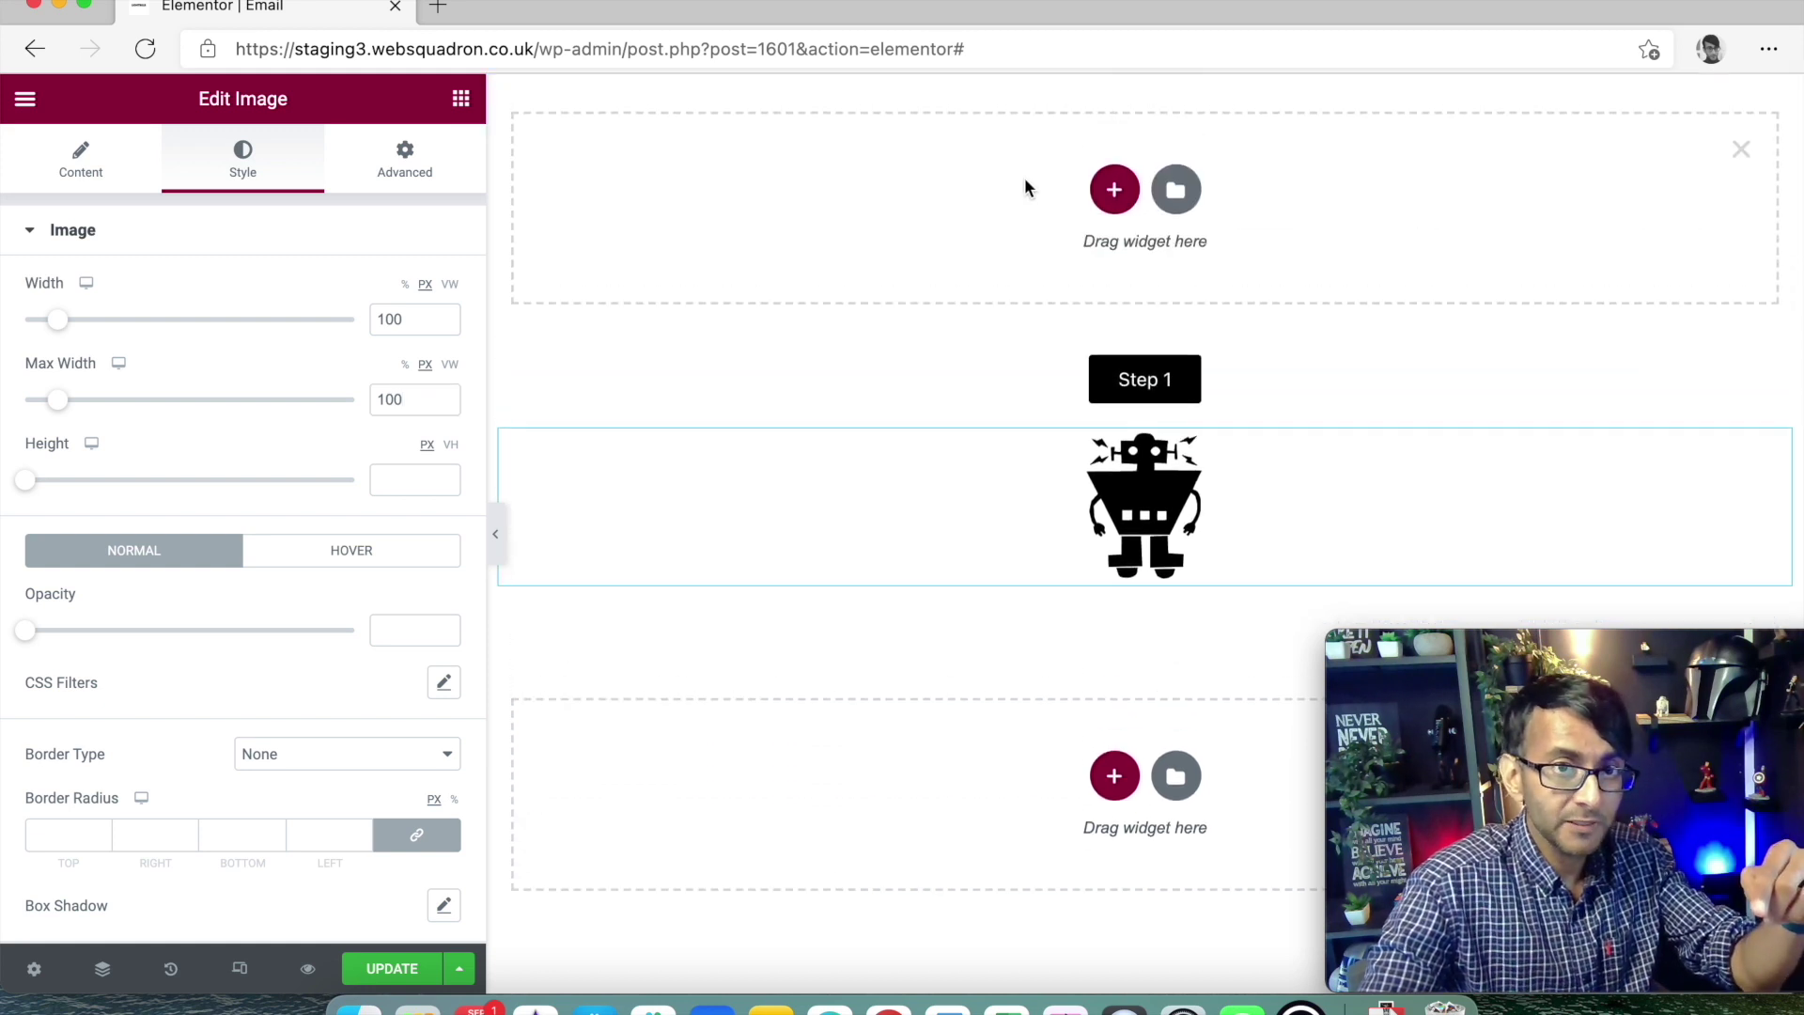
click(460, 98)
text(html)
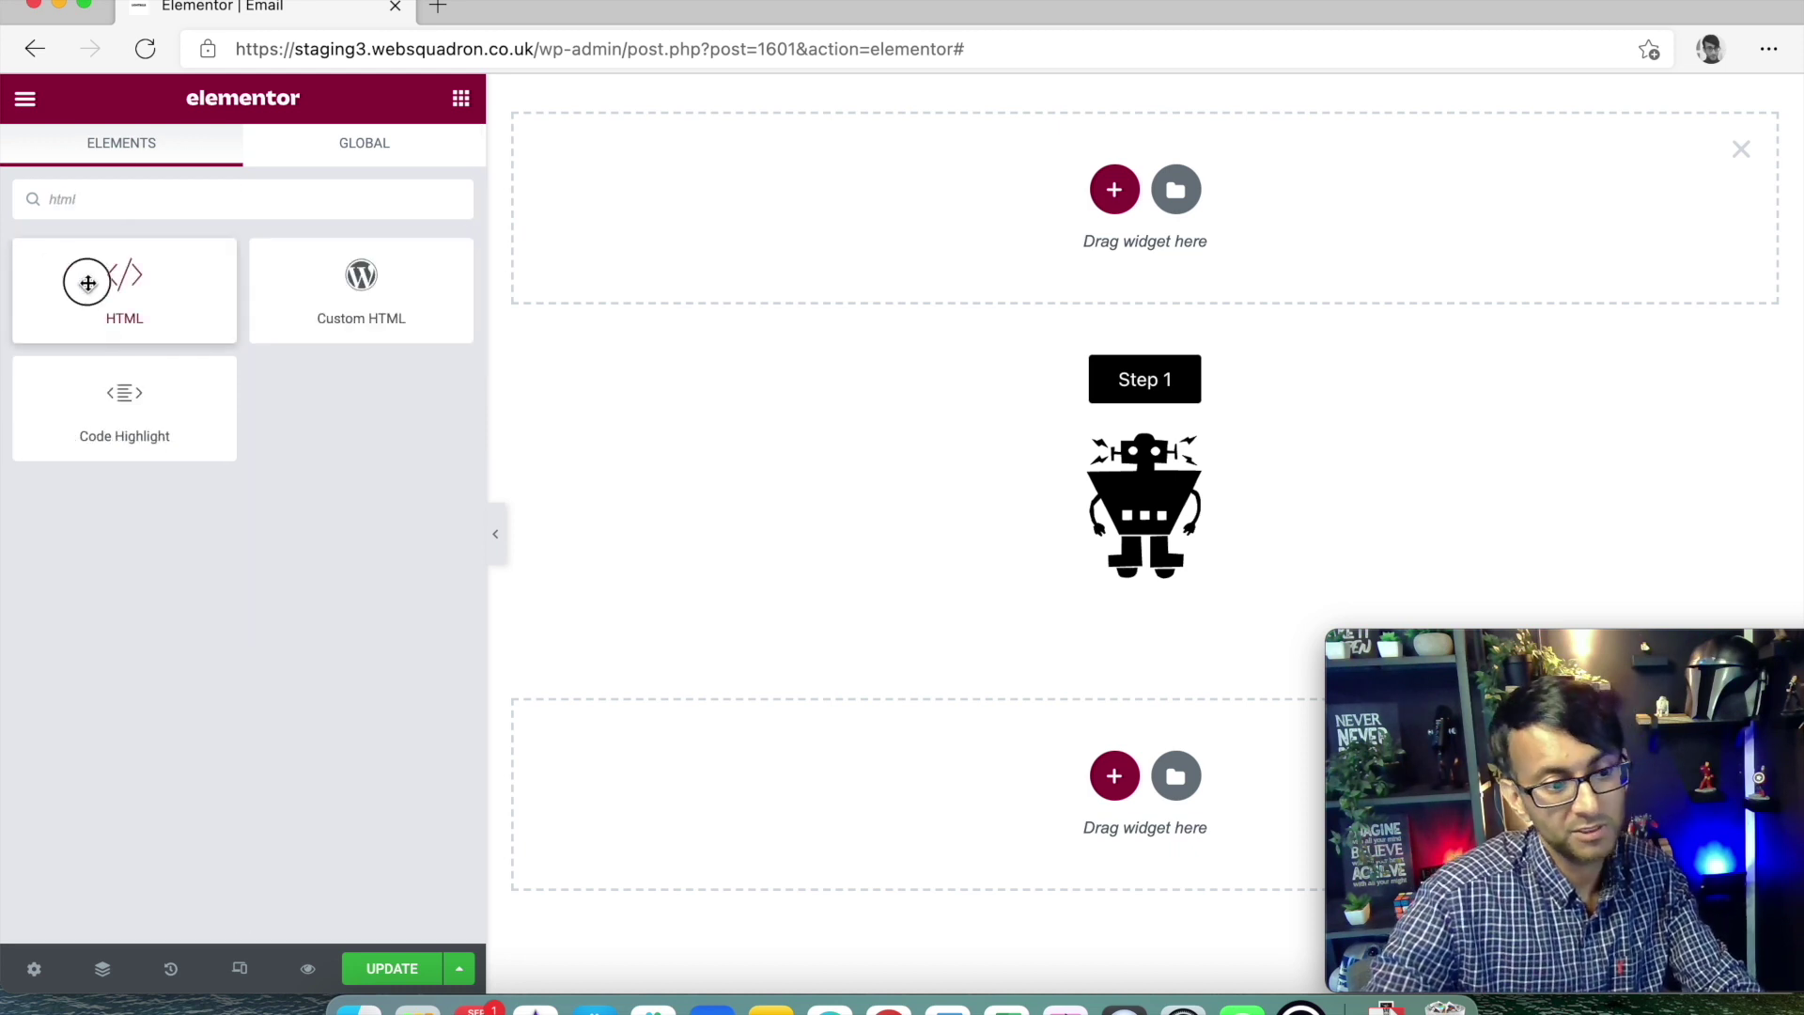
drag(87, 283, 853, 222)
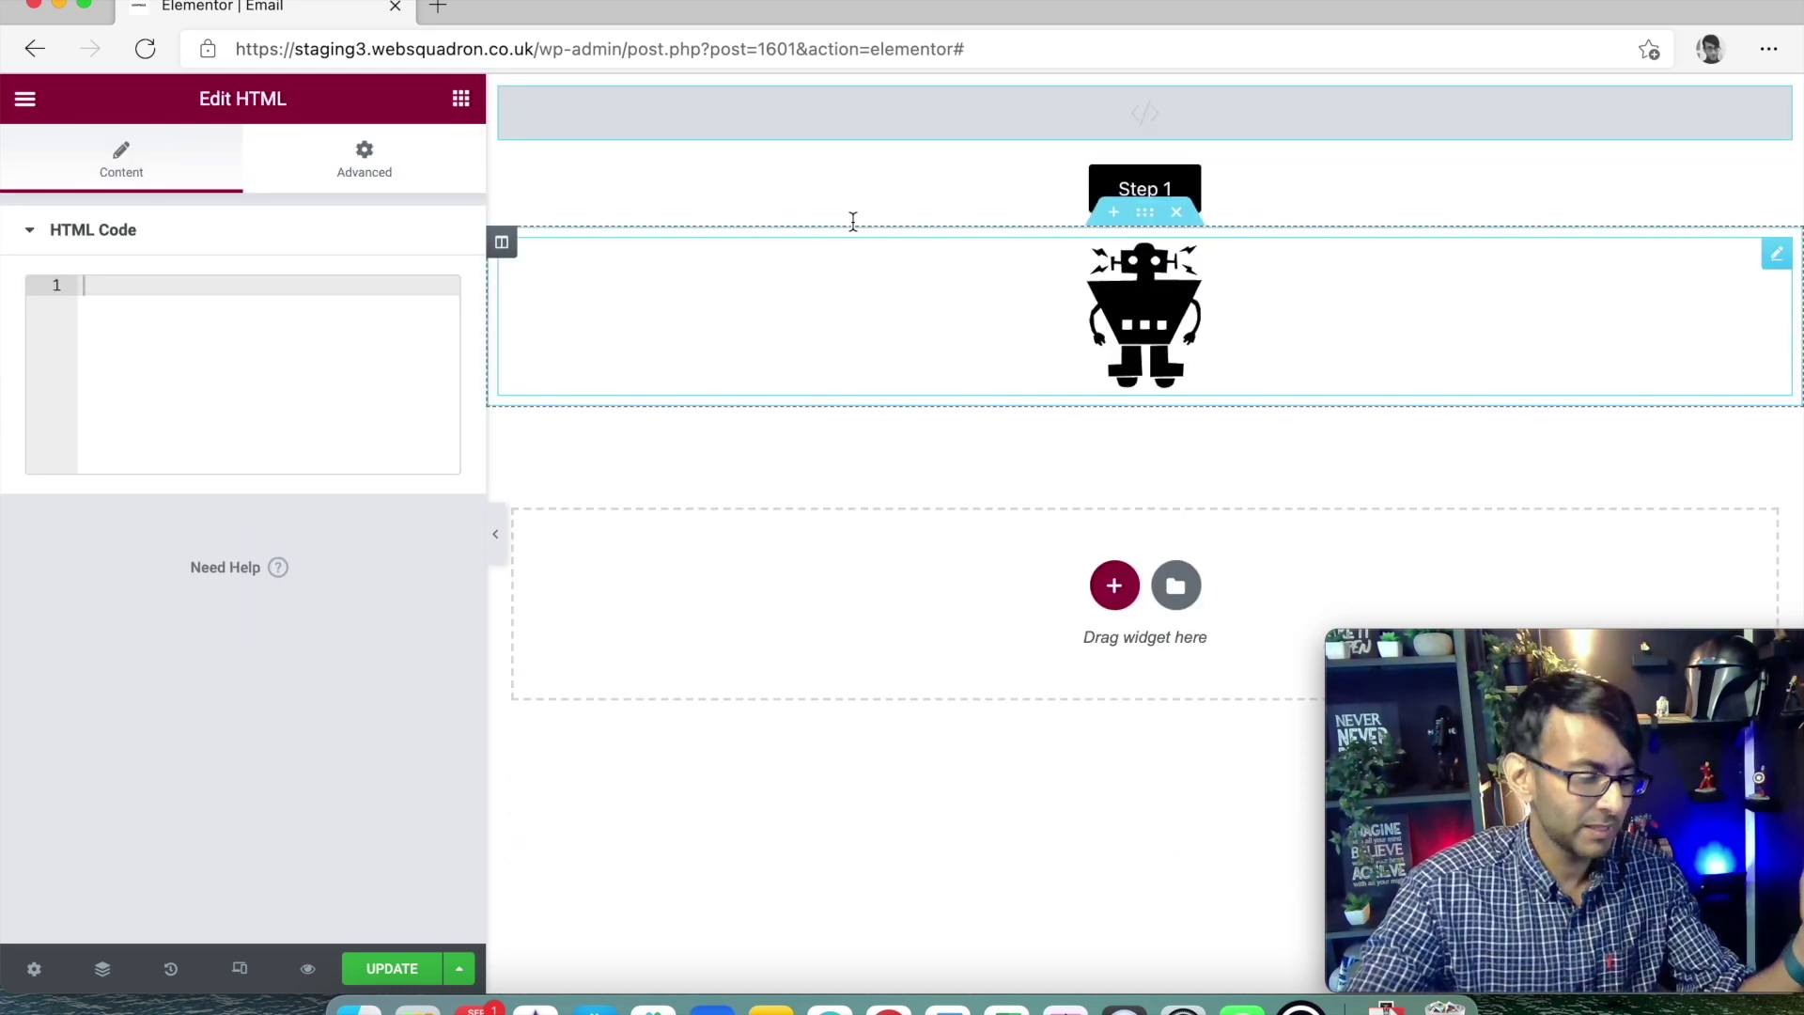
- Paste the show/hide toggle script and styles from Notes into the HTML Code box
click(771, 1009)
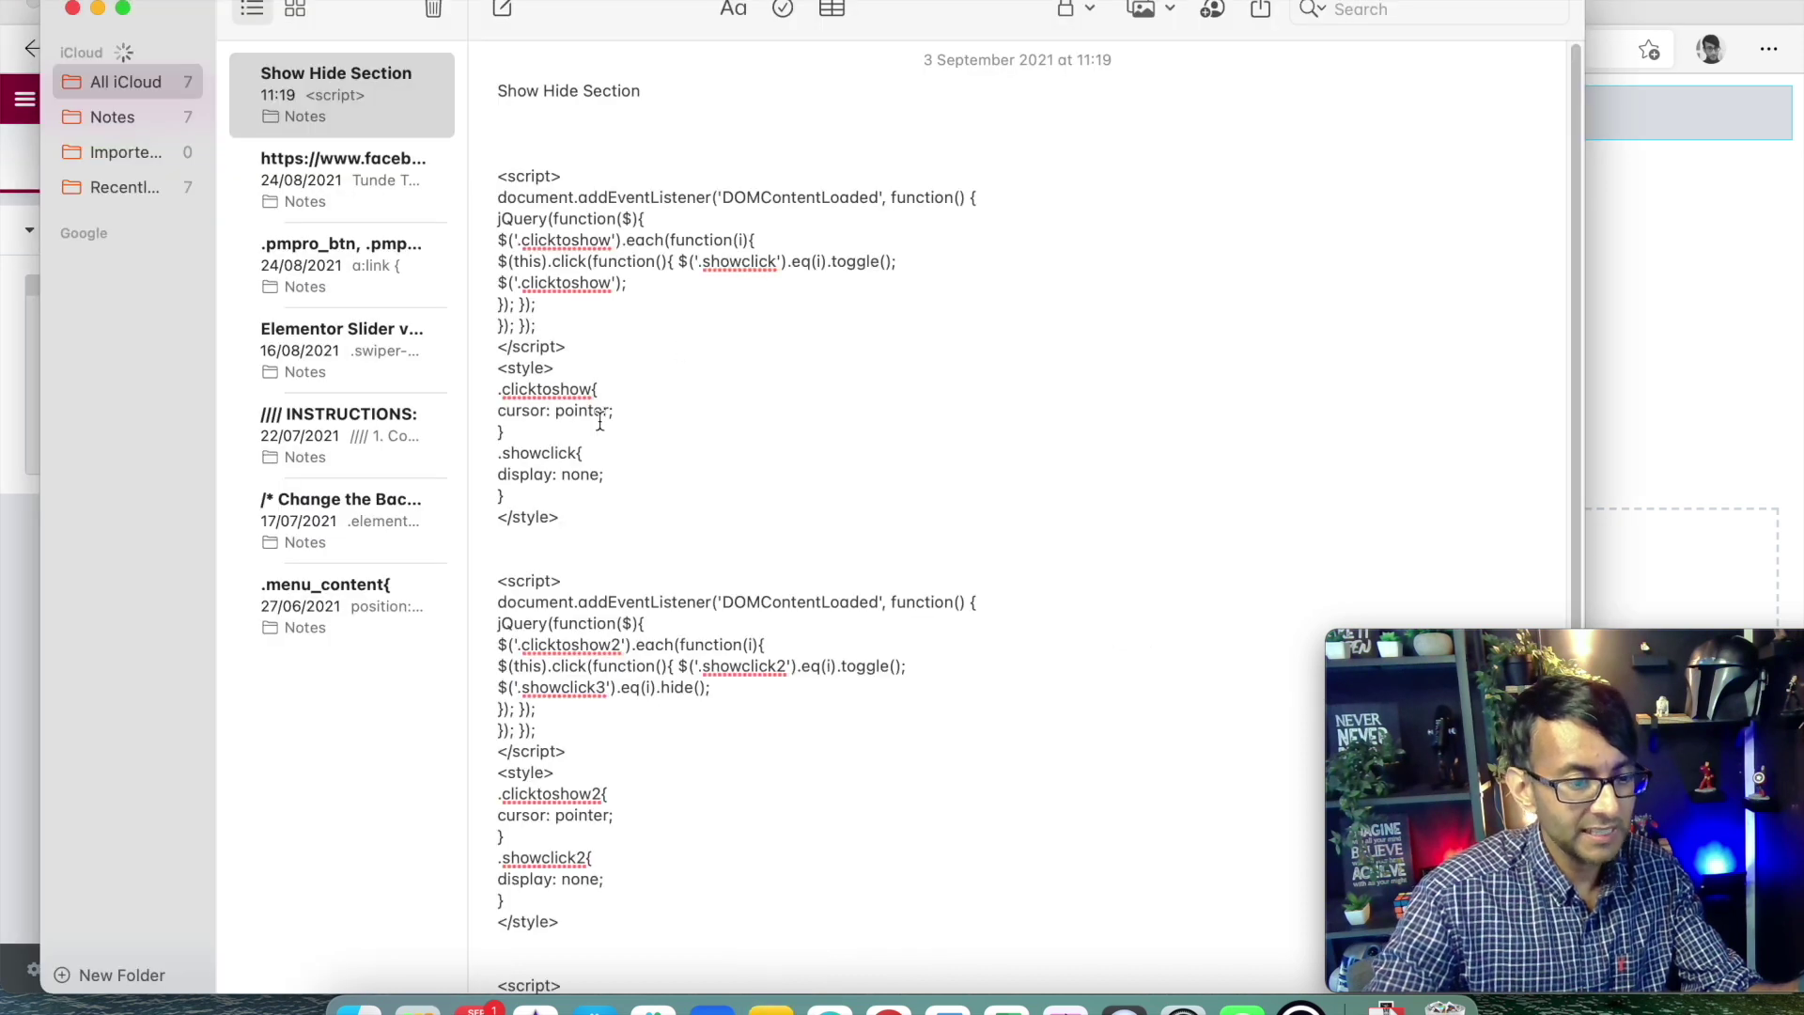
drag(599, 523, 507, 154)
key(super+c)
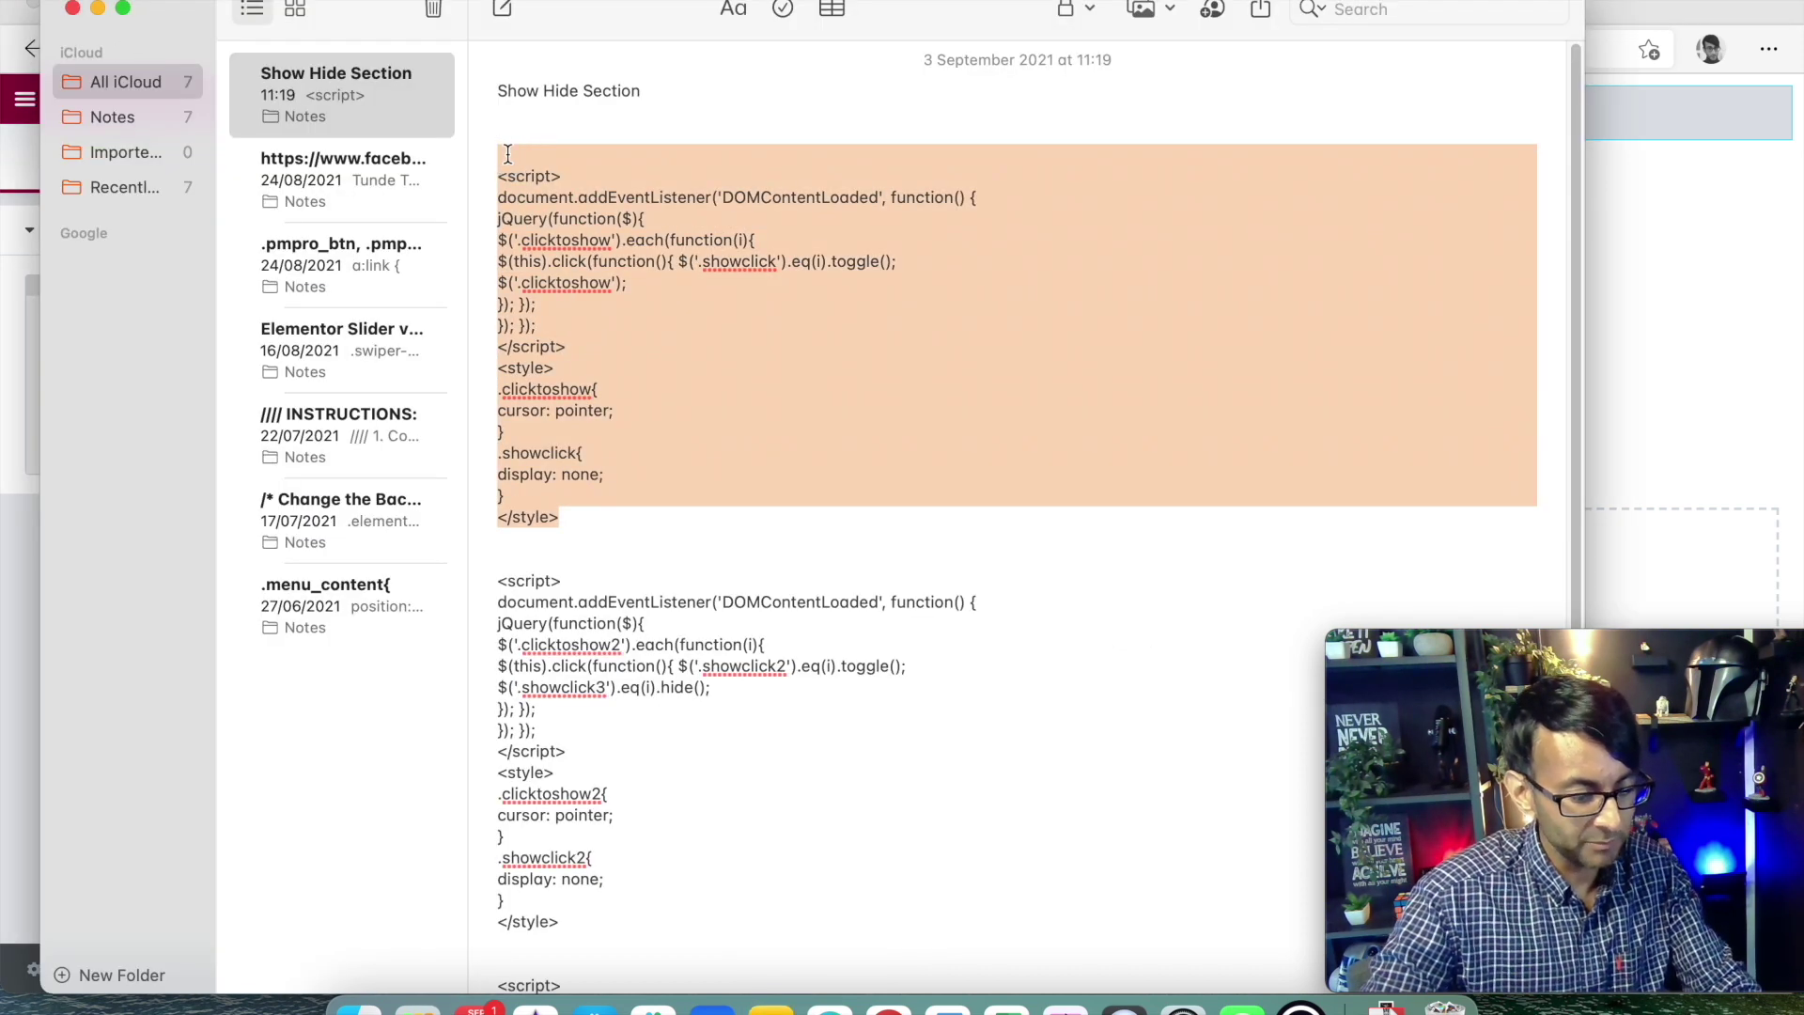
key(super+Tab)
click(294, 304)
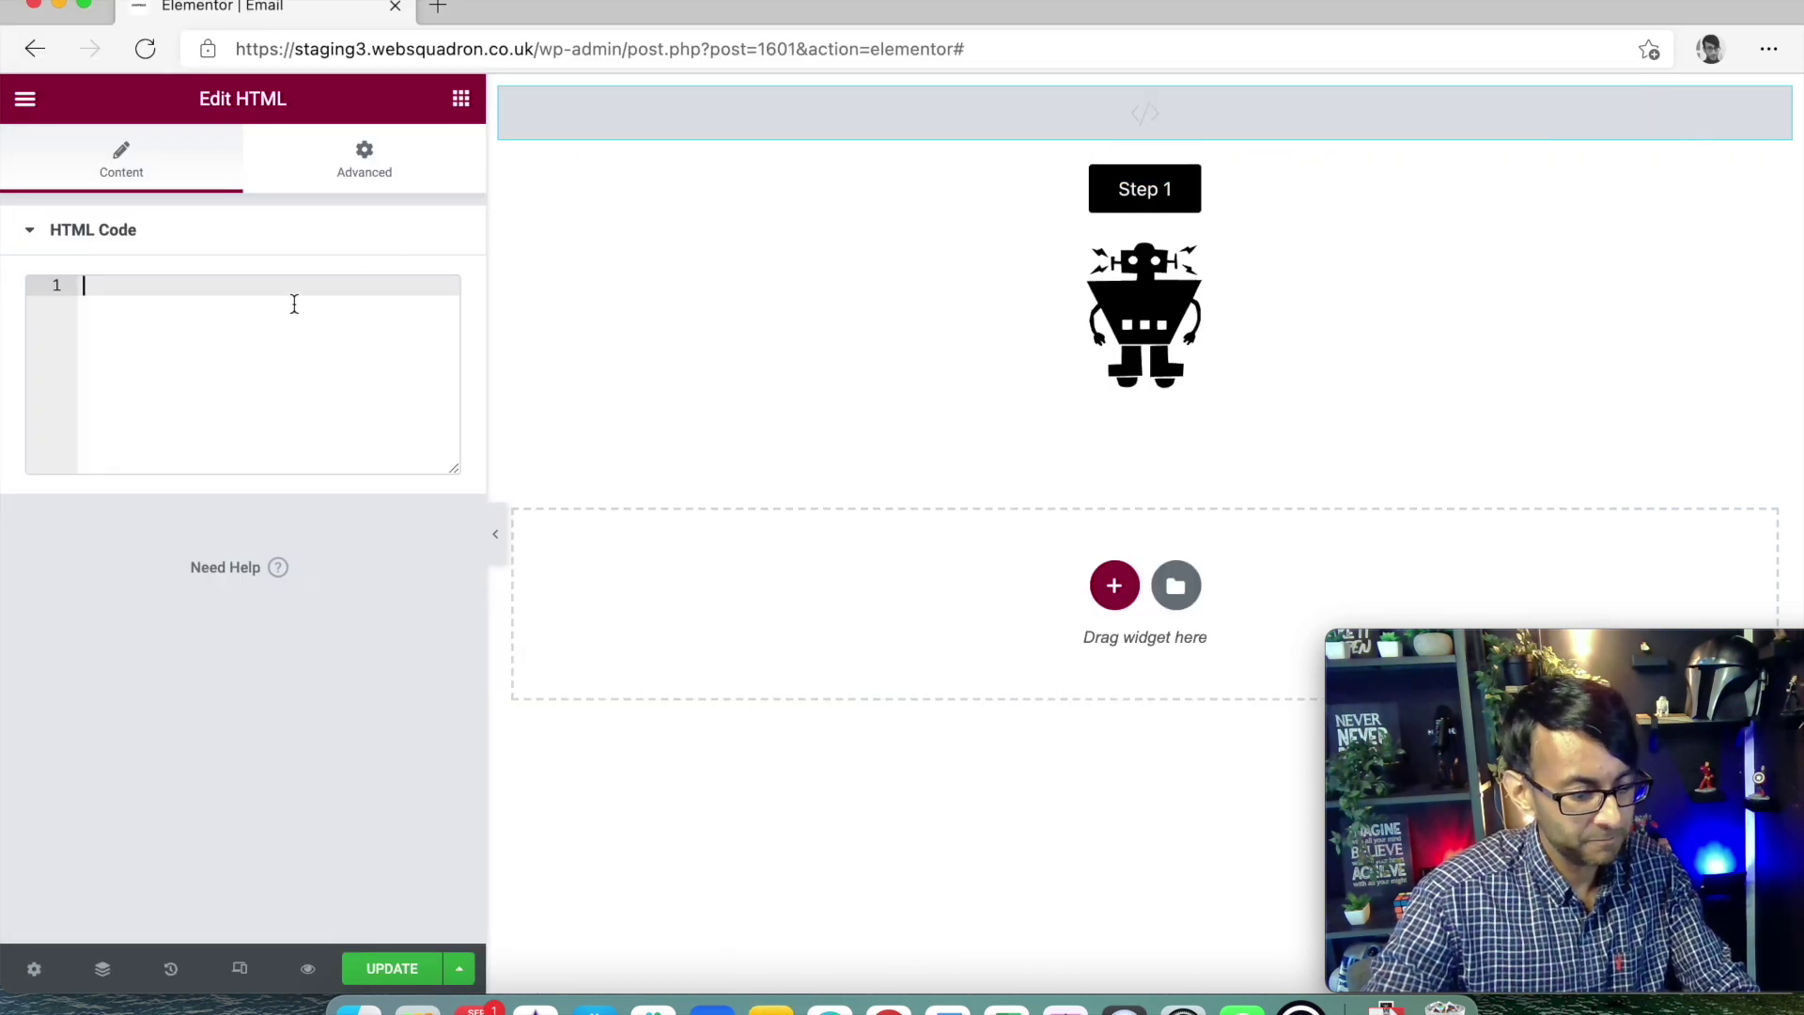
key(super+v)
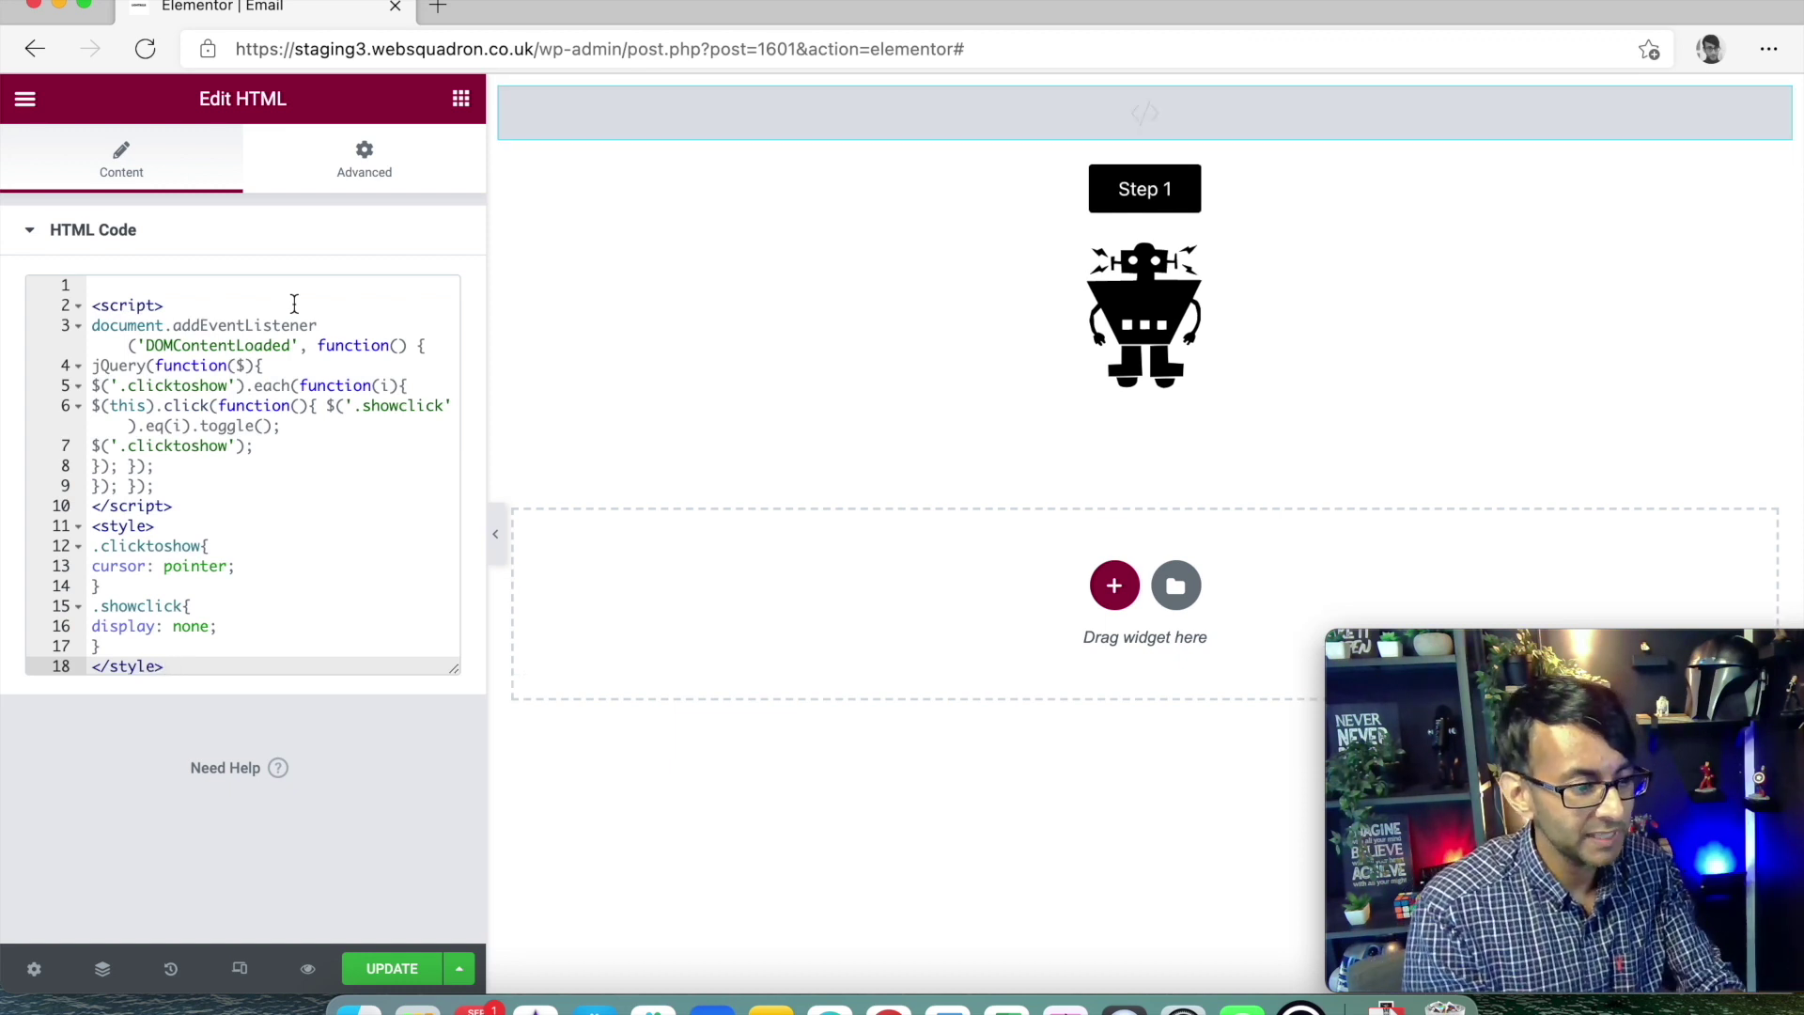
double_click(235, 427)
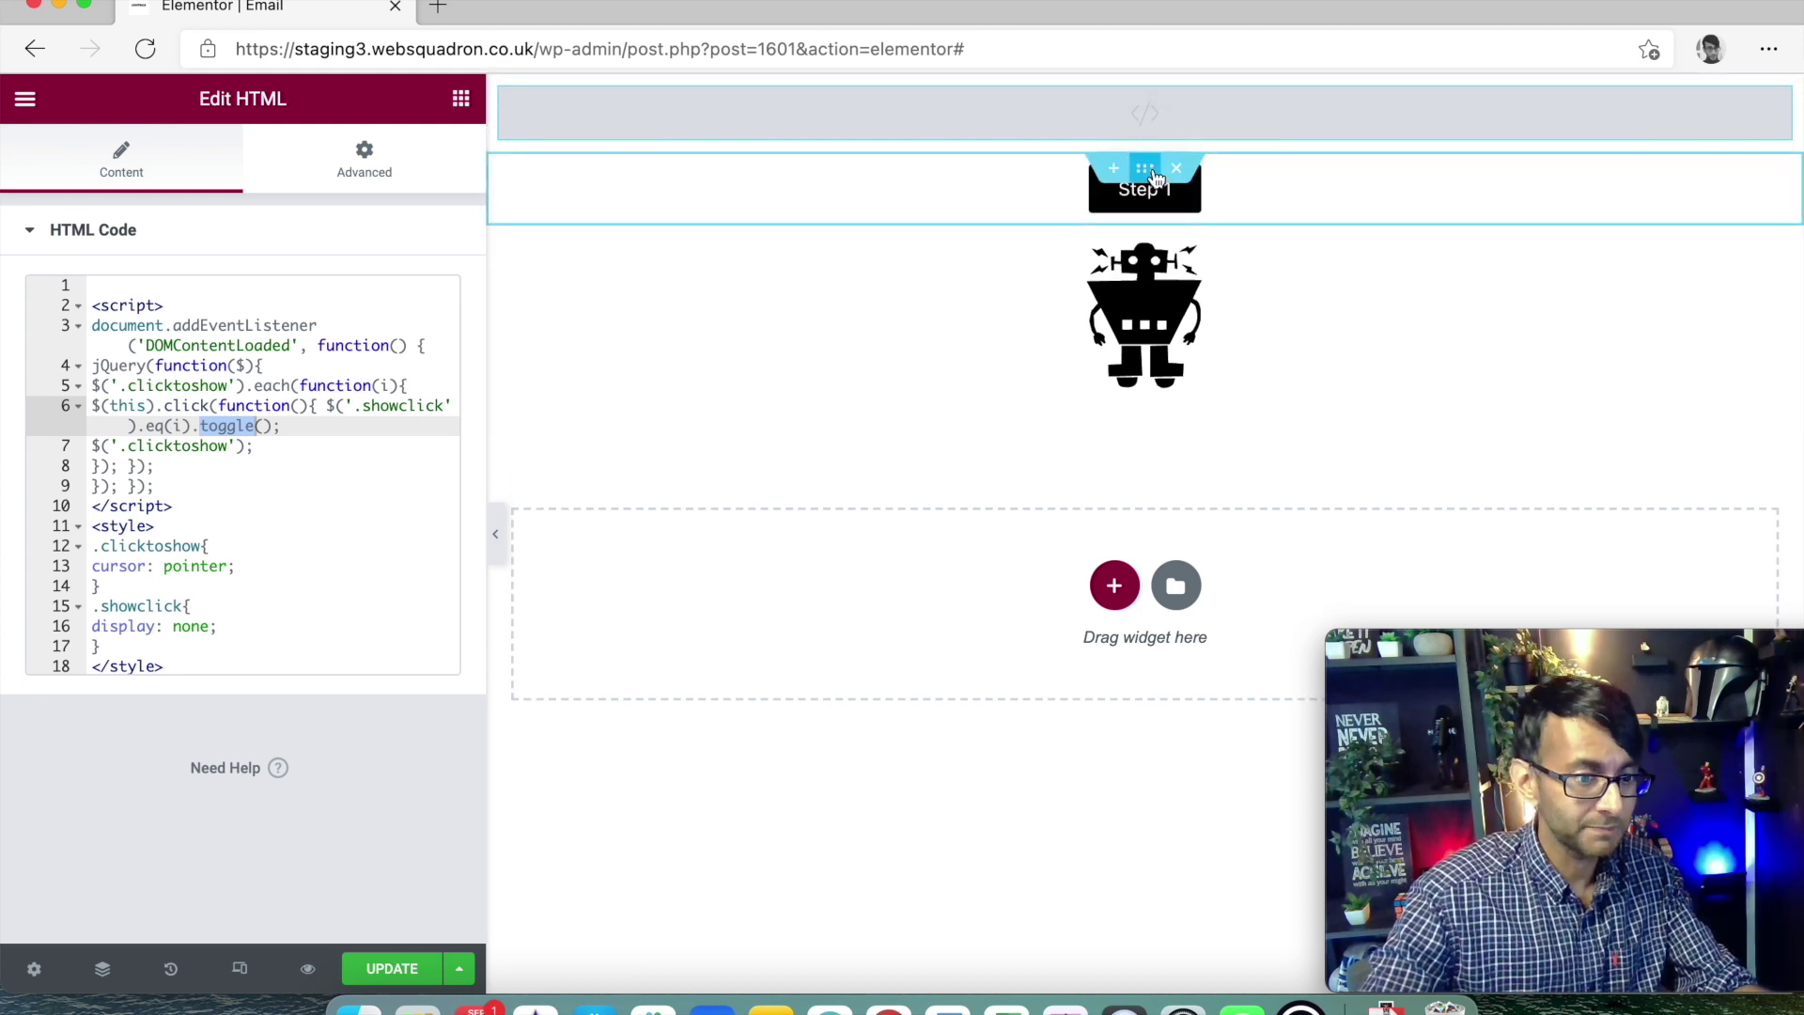
click(1146, 169)
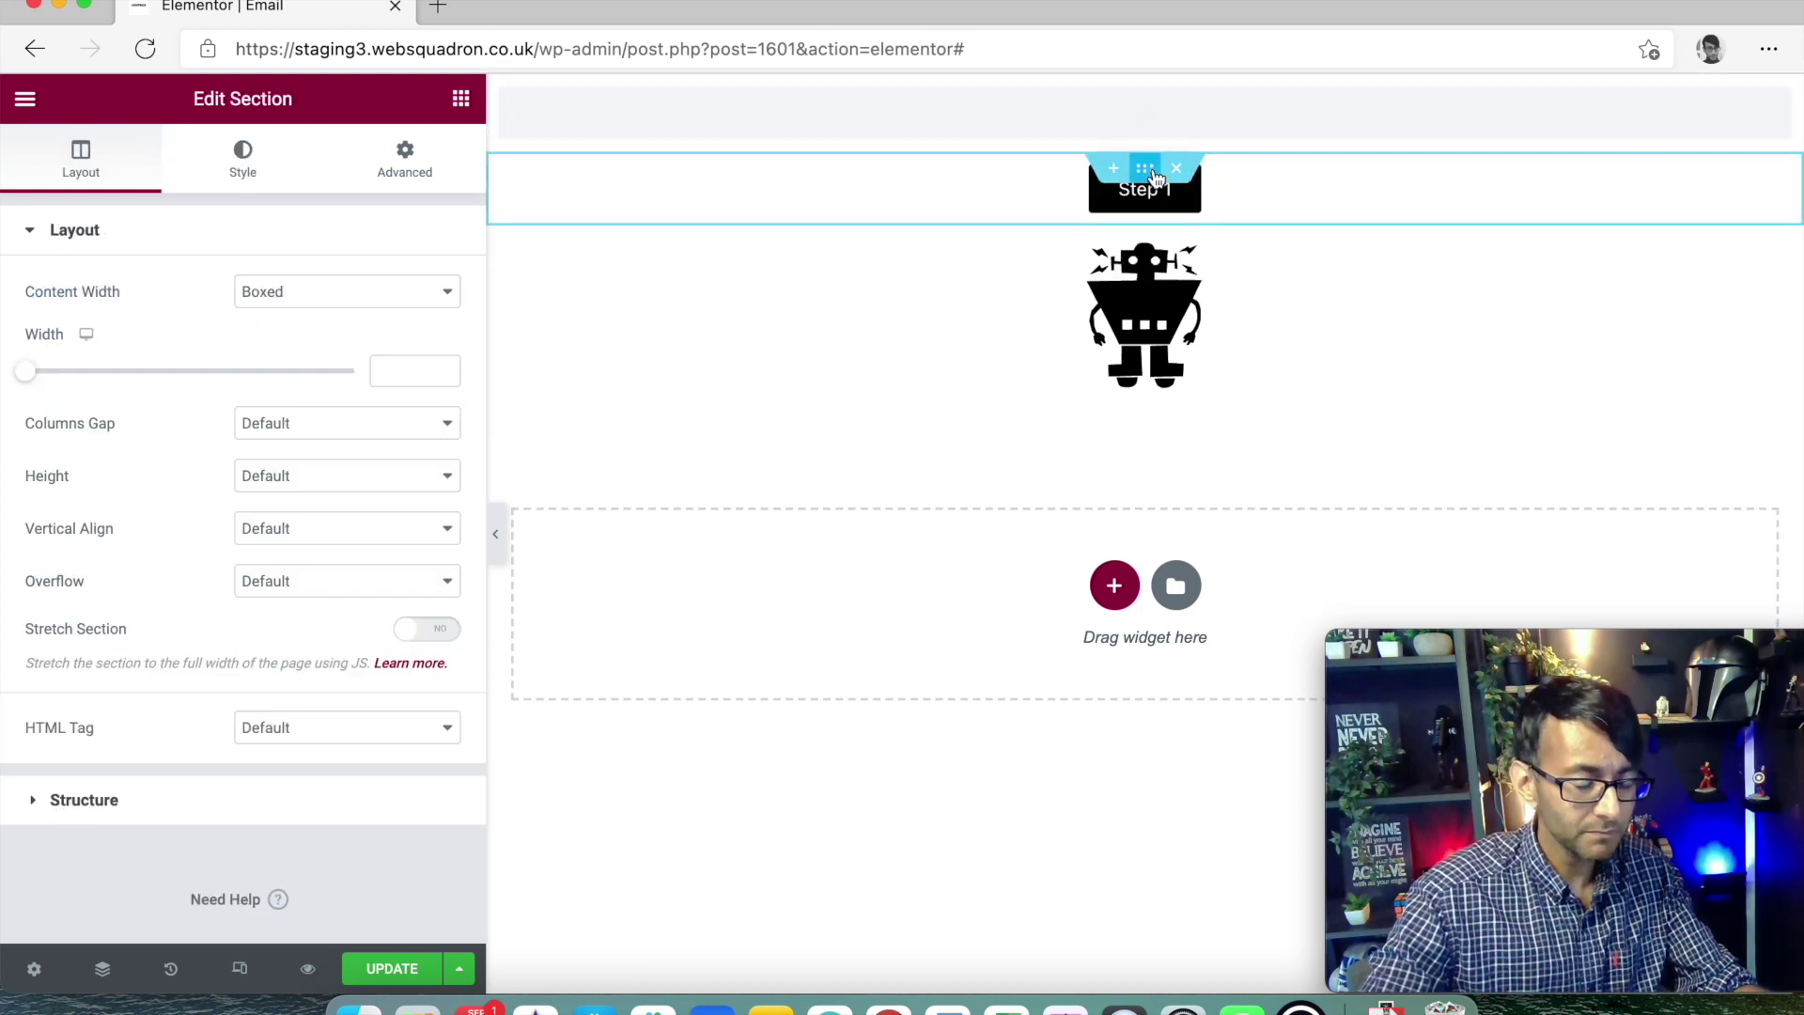
- Enter 'clicktoshow' in the Step 1 button's Advanced CSS Classes field
click(1199, 197)
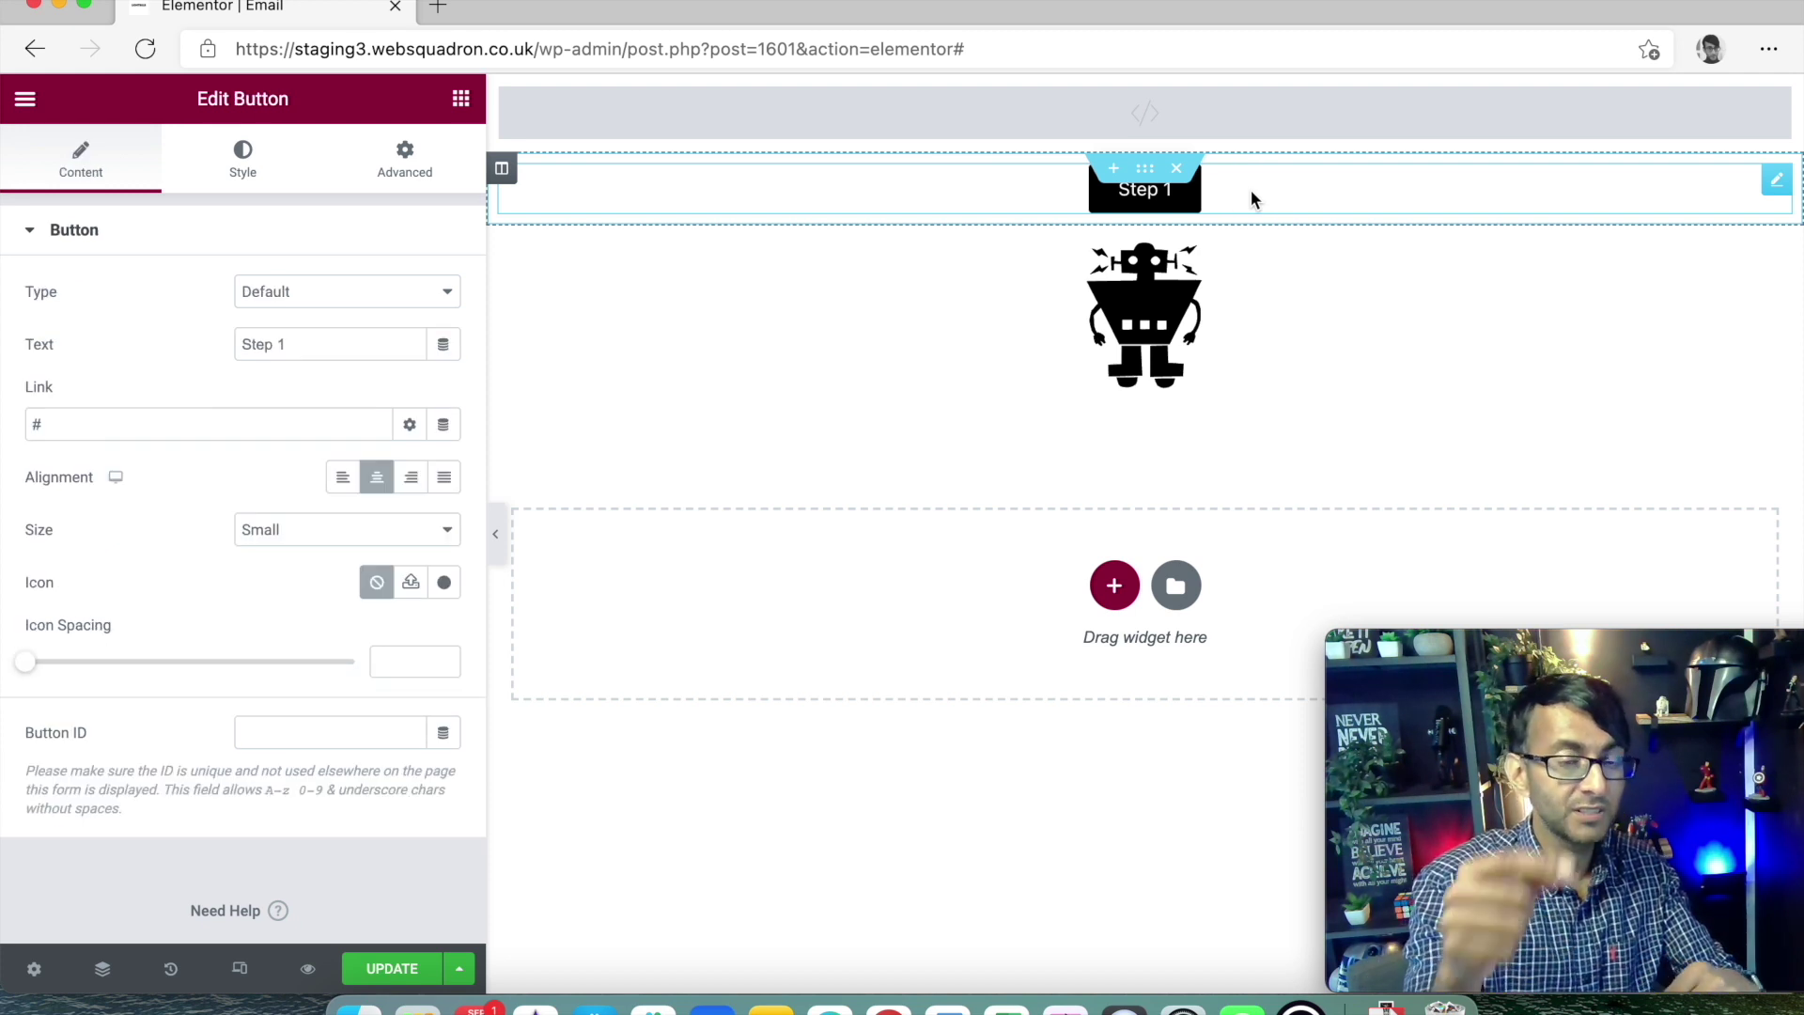
click(428, 167)
click(251, 611)
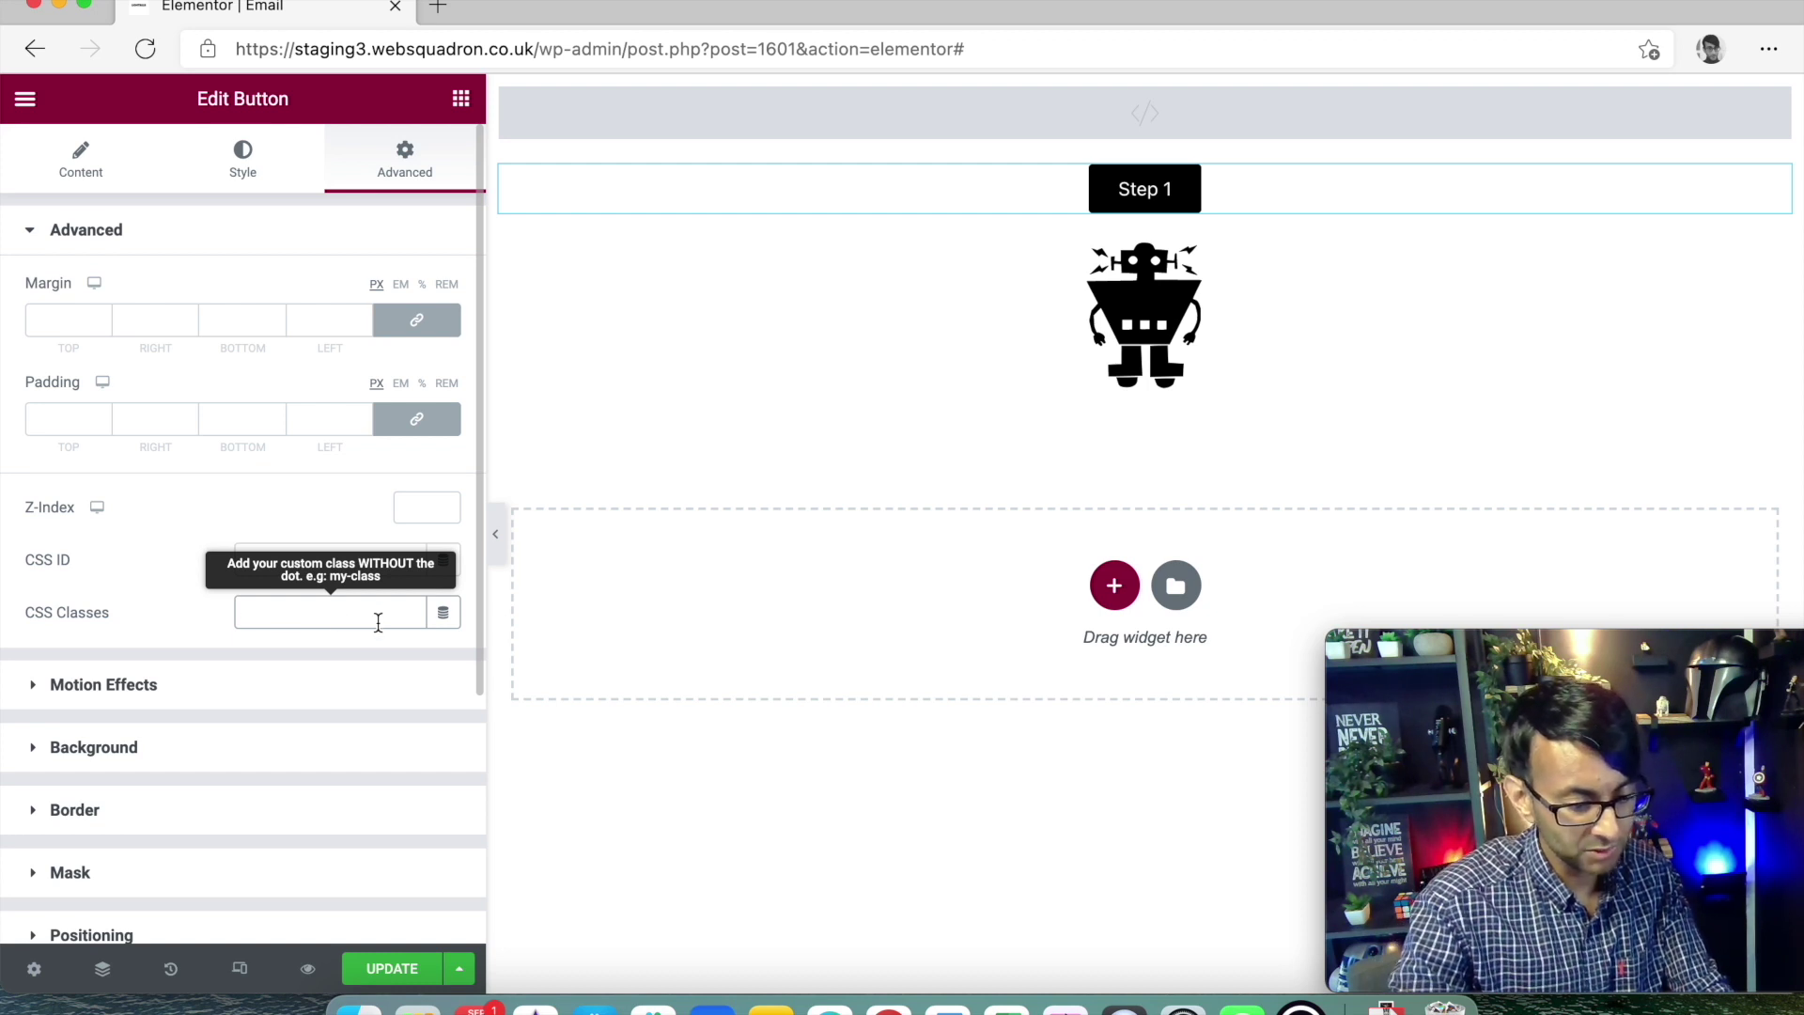
text(clicktoshow)
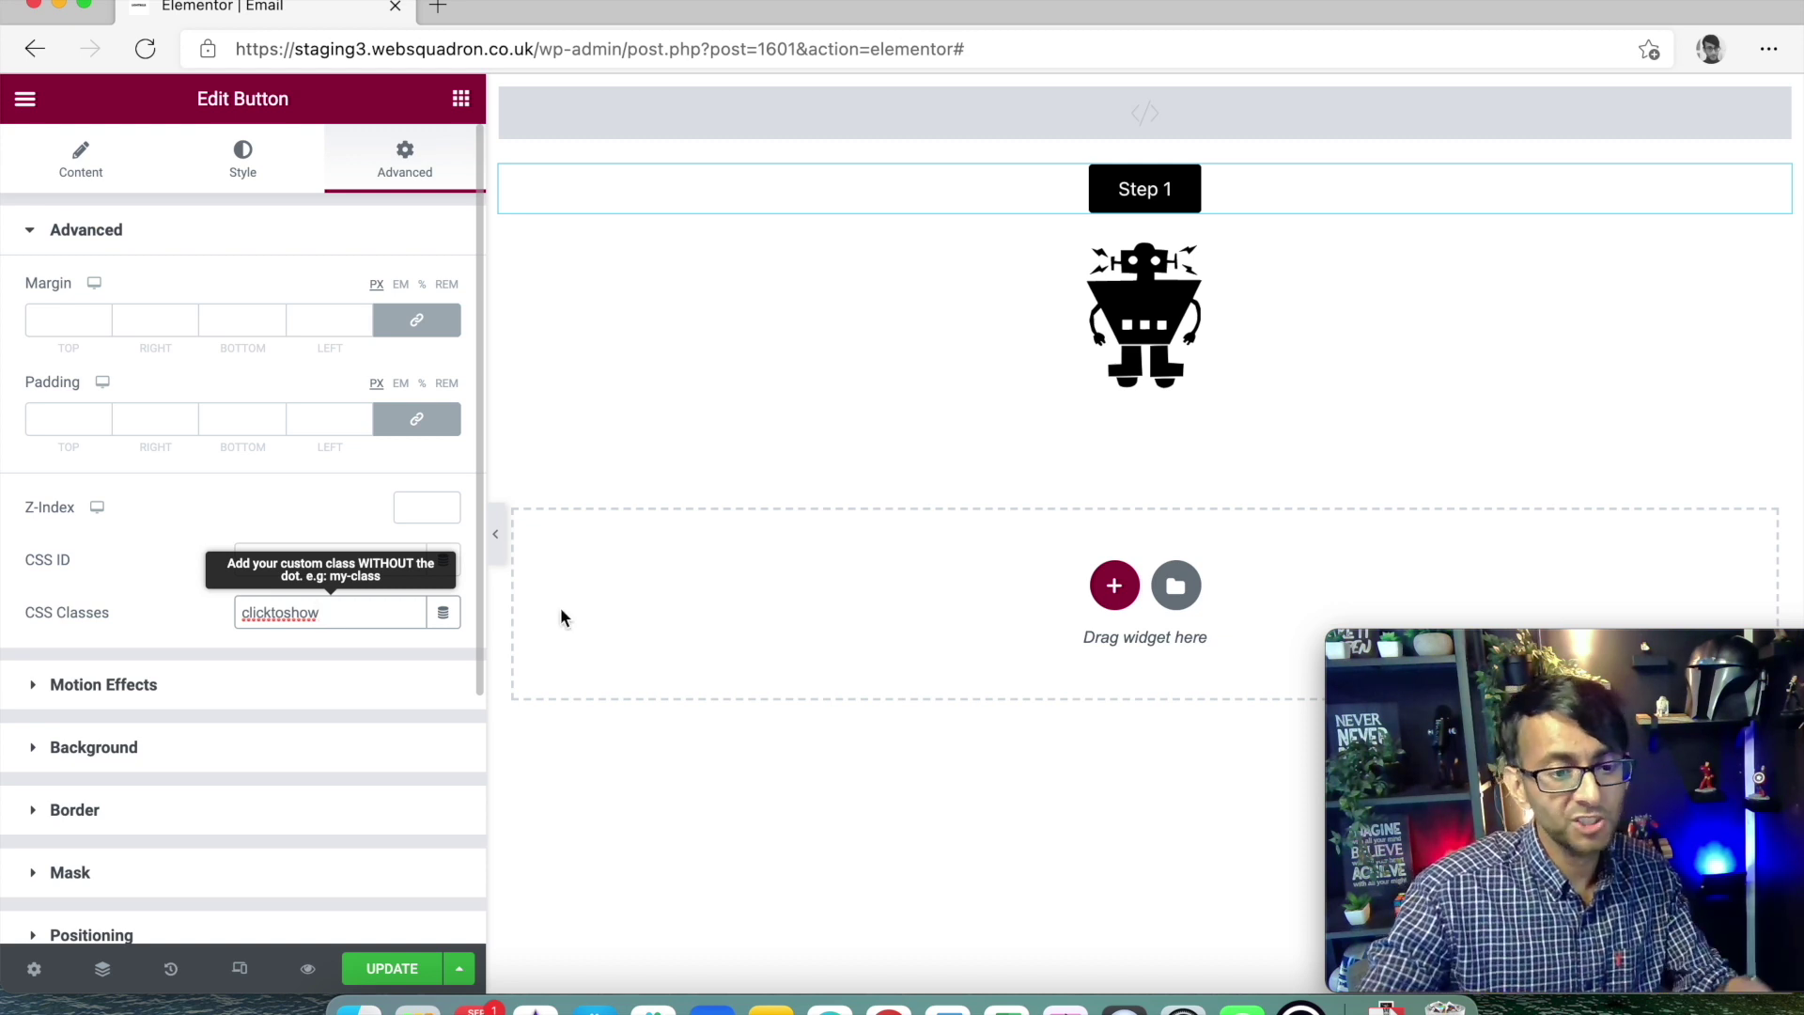
click(1149, 217)
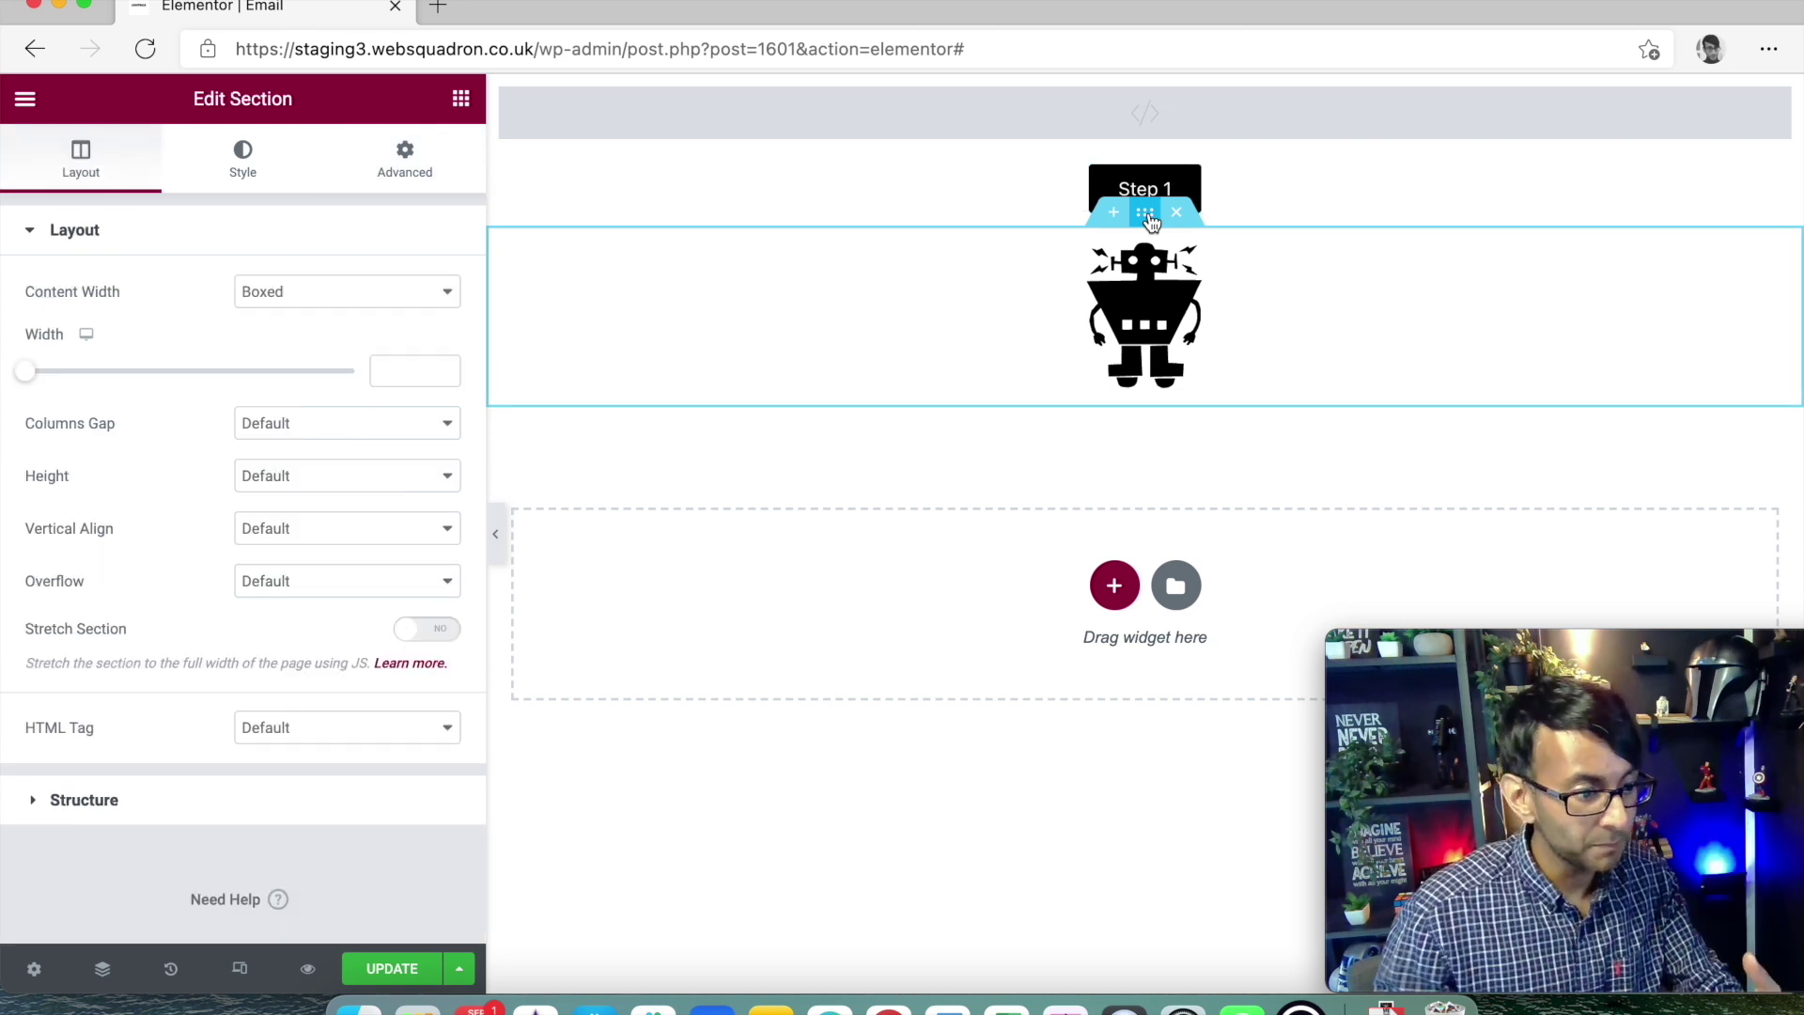
- Give the robot section the CSS class 'showclick', update the page and open the preview
click(394, 162)
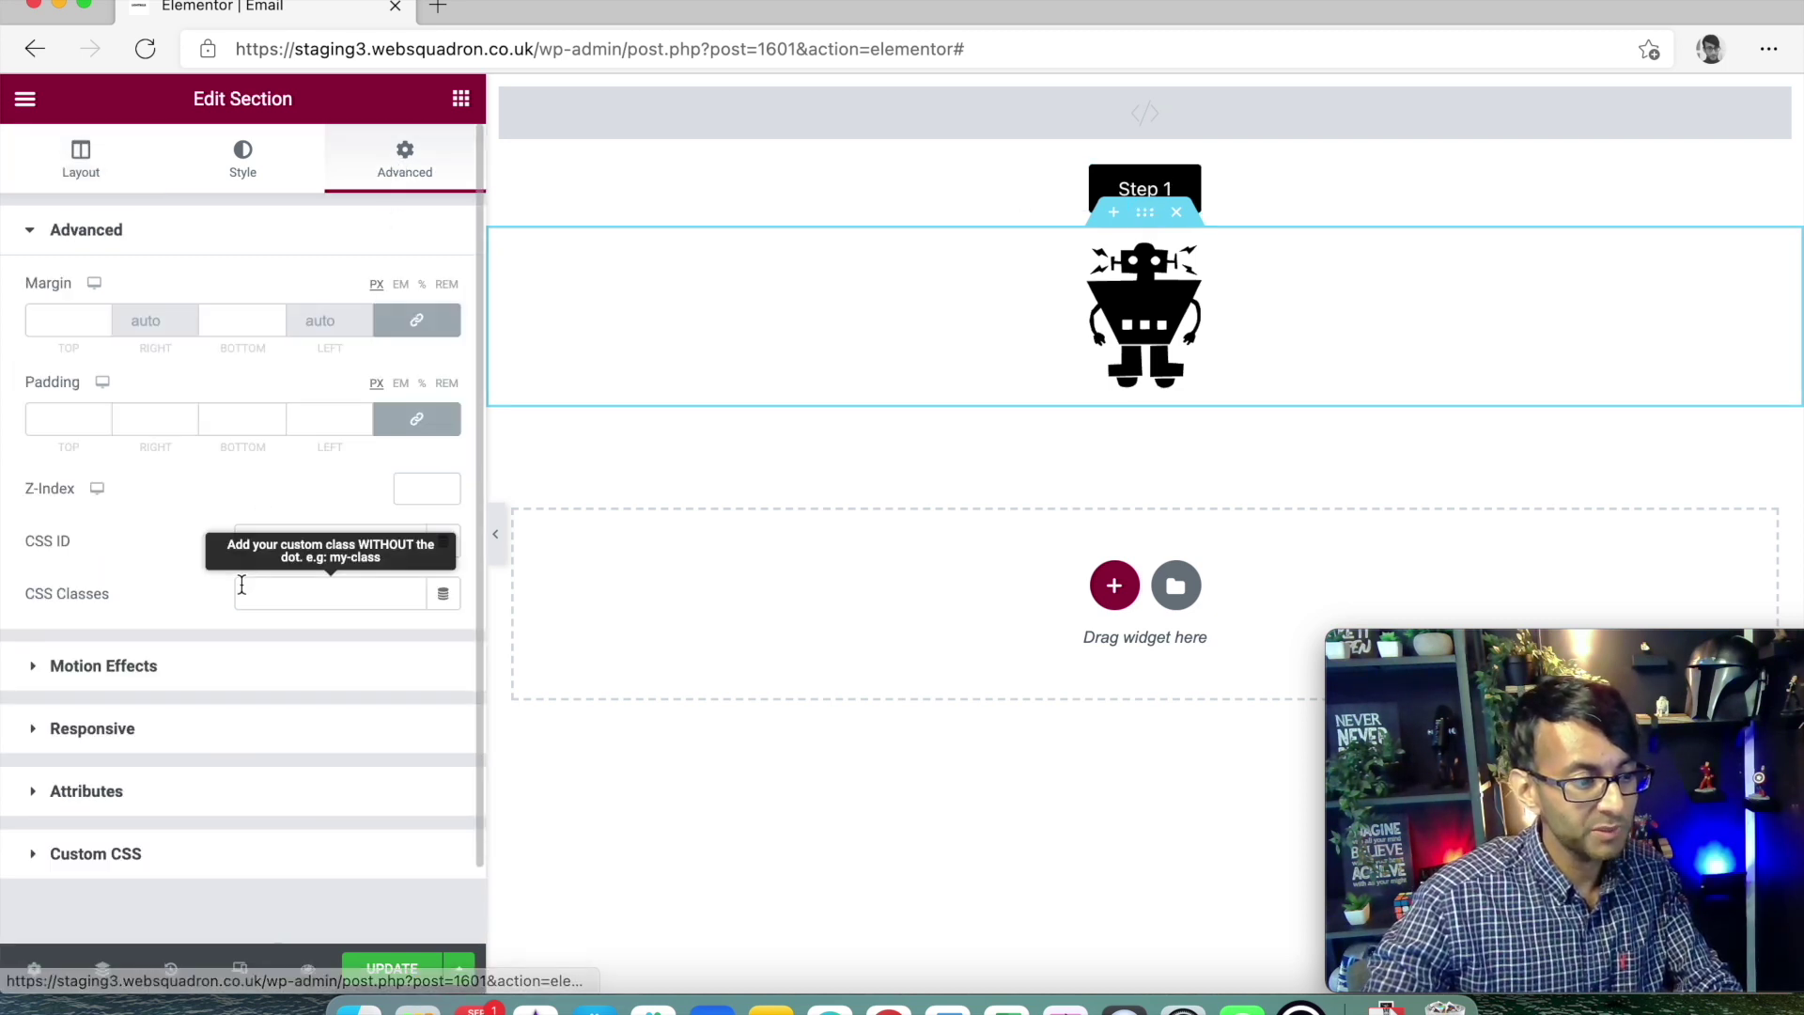
click(286, 591)
text(showclick)
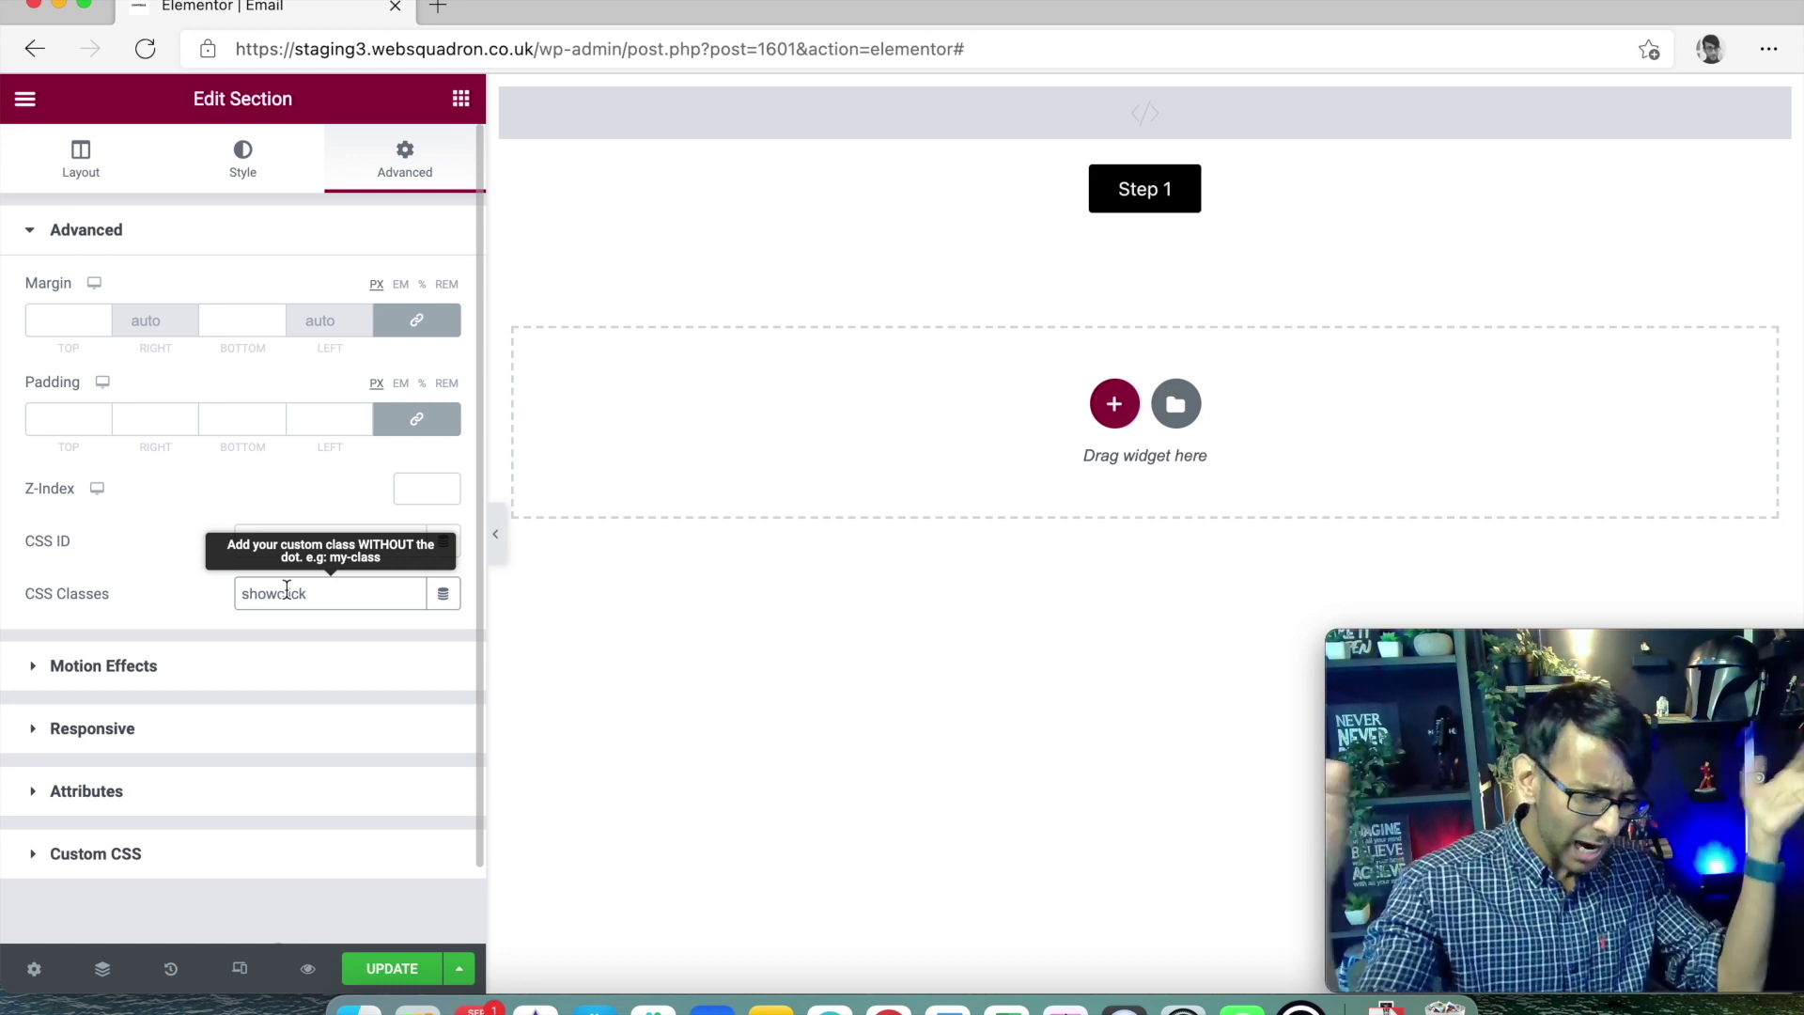
click(415, 973)
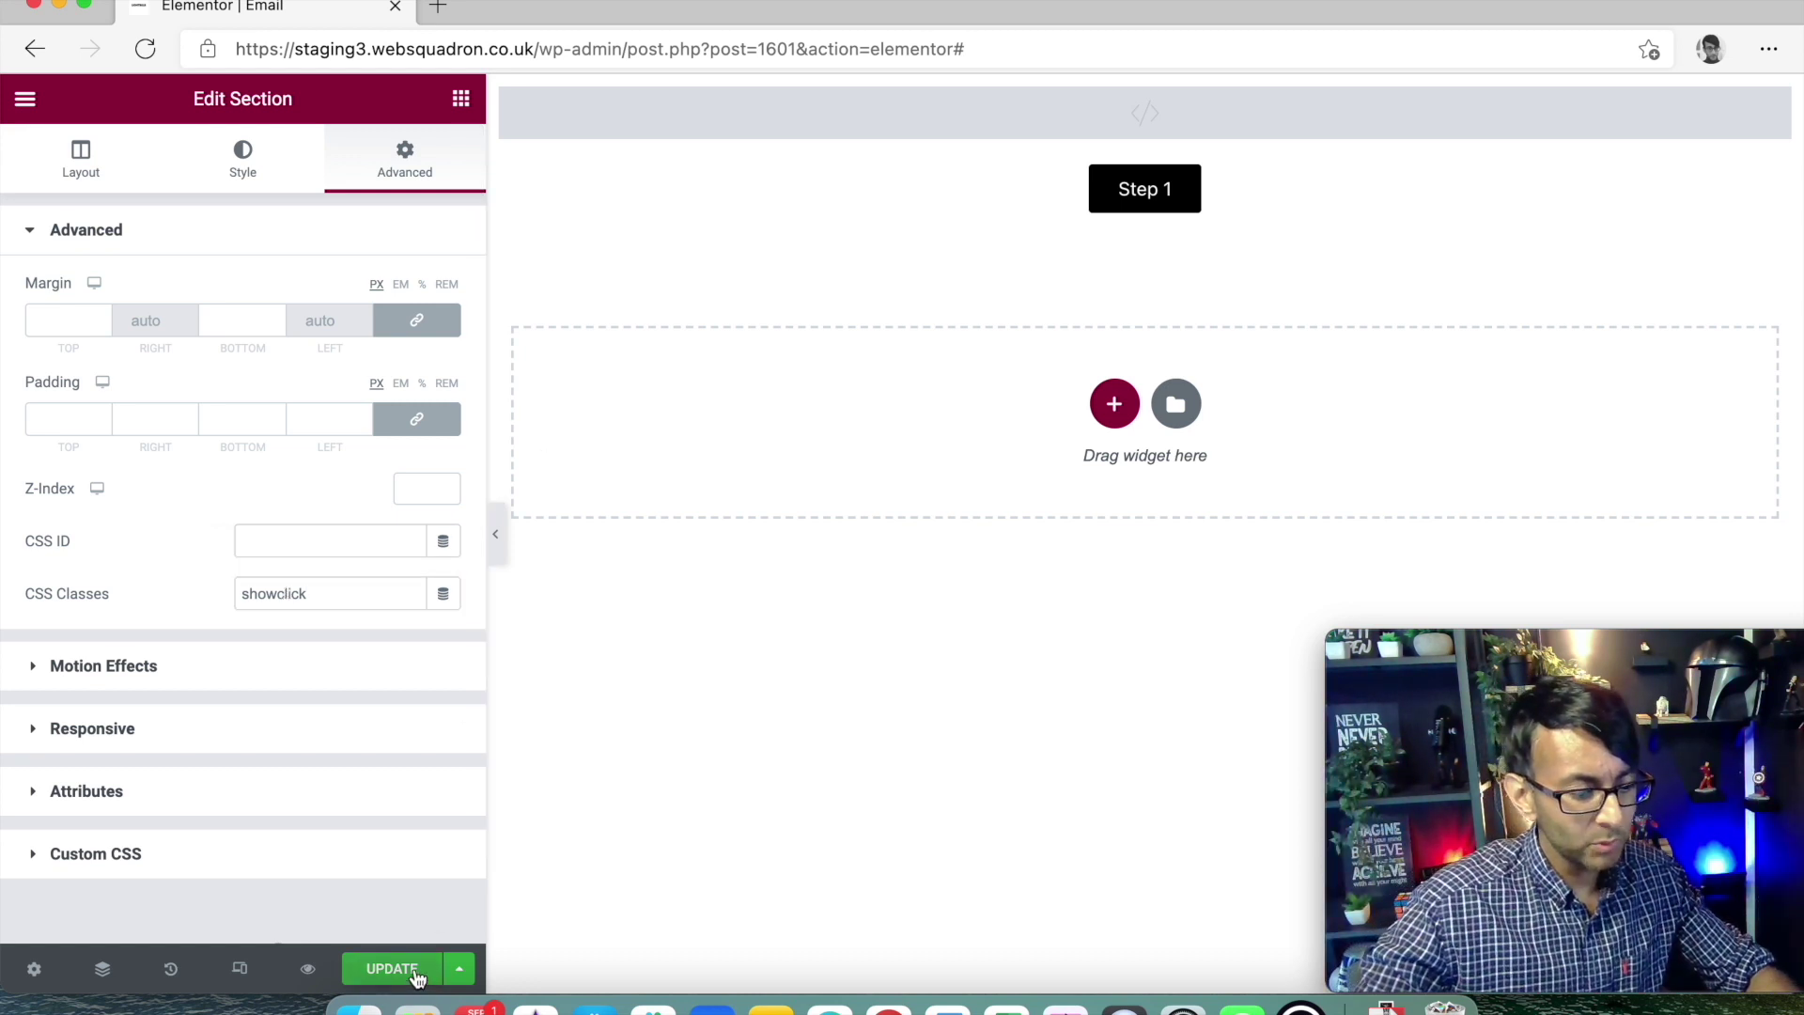
click(307, 974)
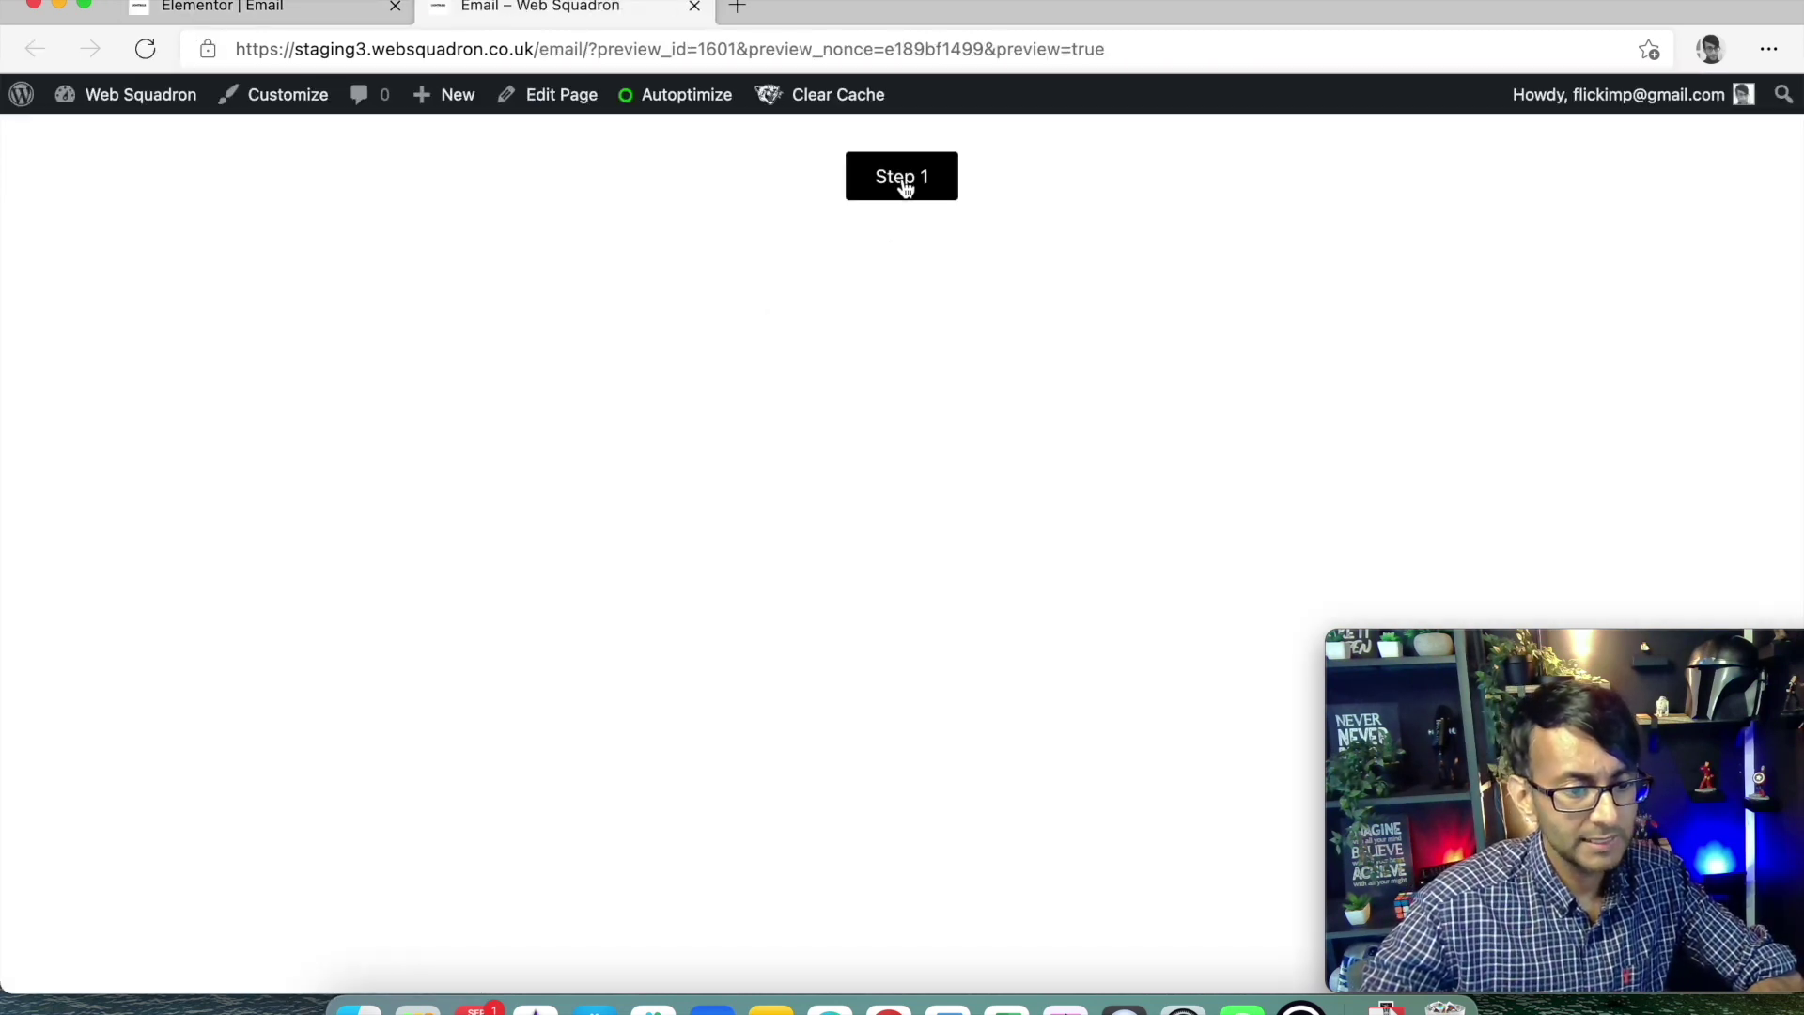
- Click Step 1 twice in the preview to show then hide the robot, then return to the editor
click(906, 187)
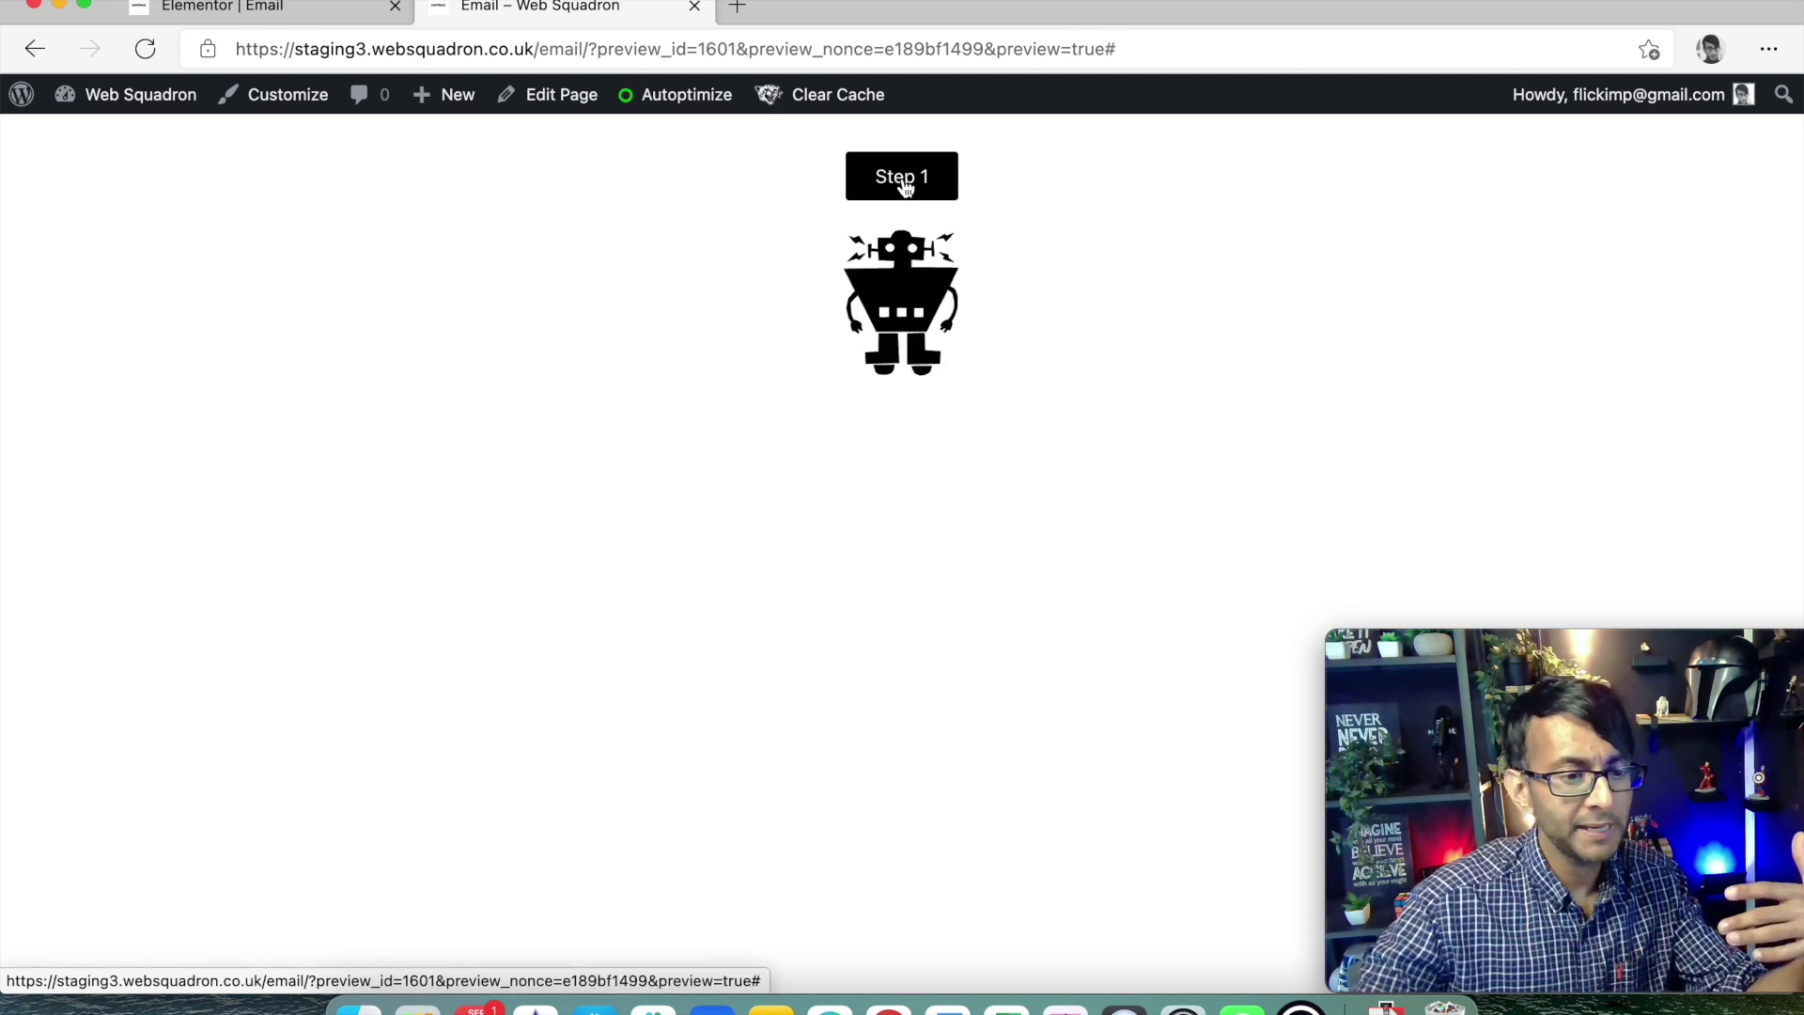
click(905, 187)
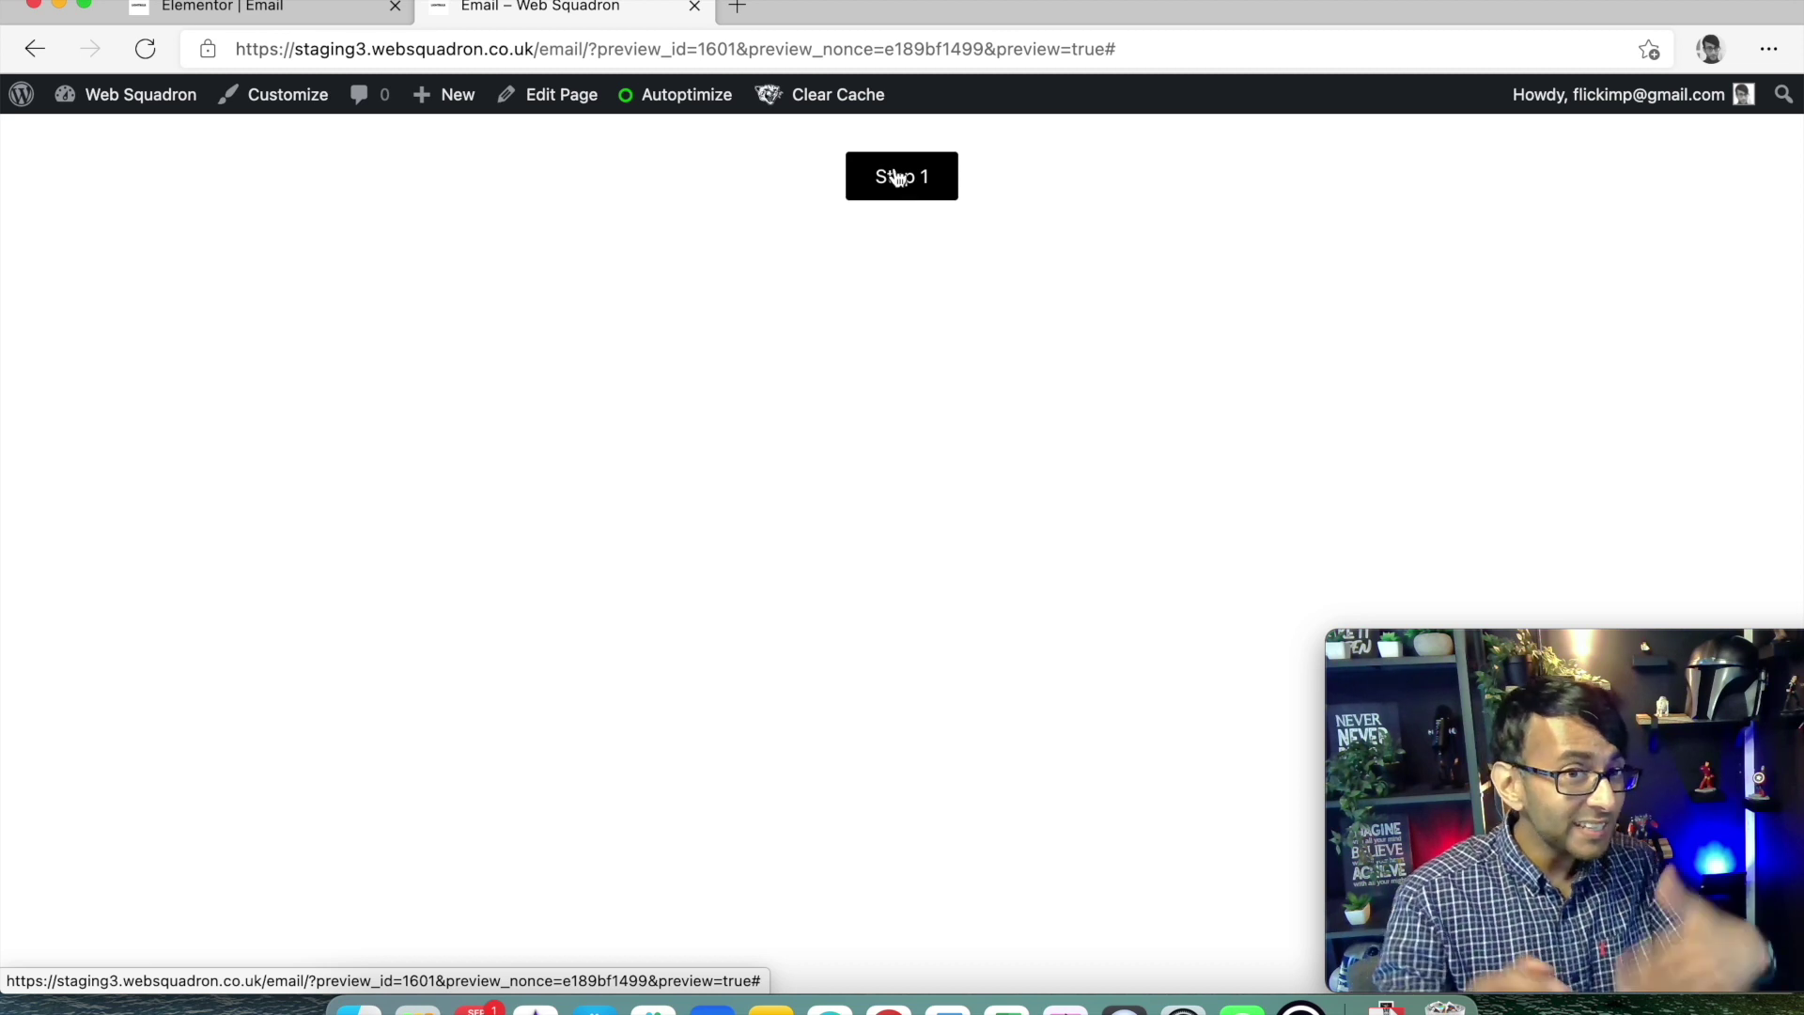
click(294, 15)
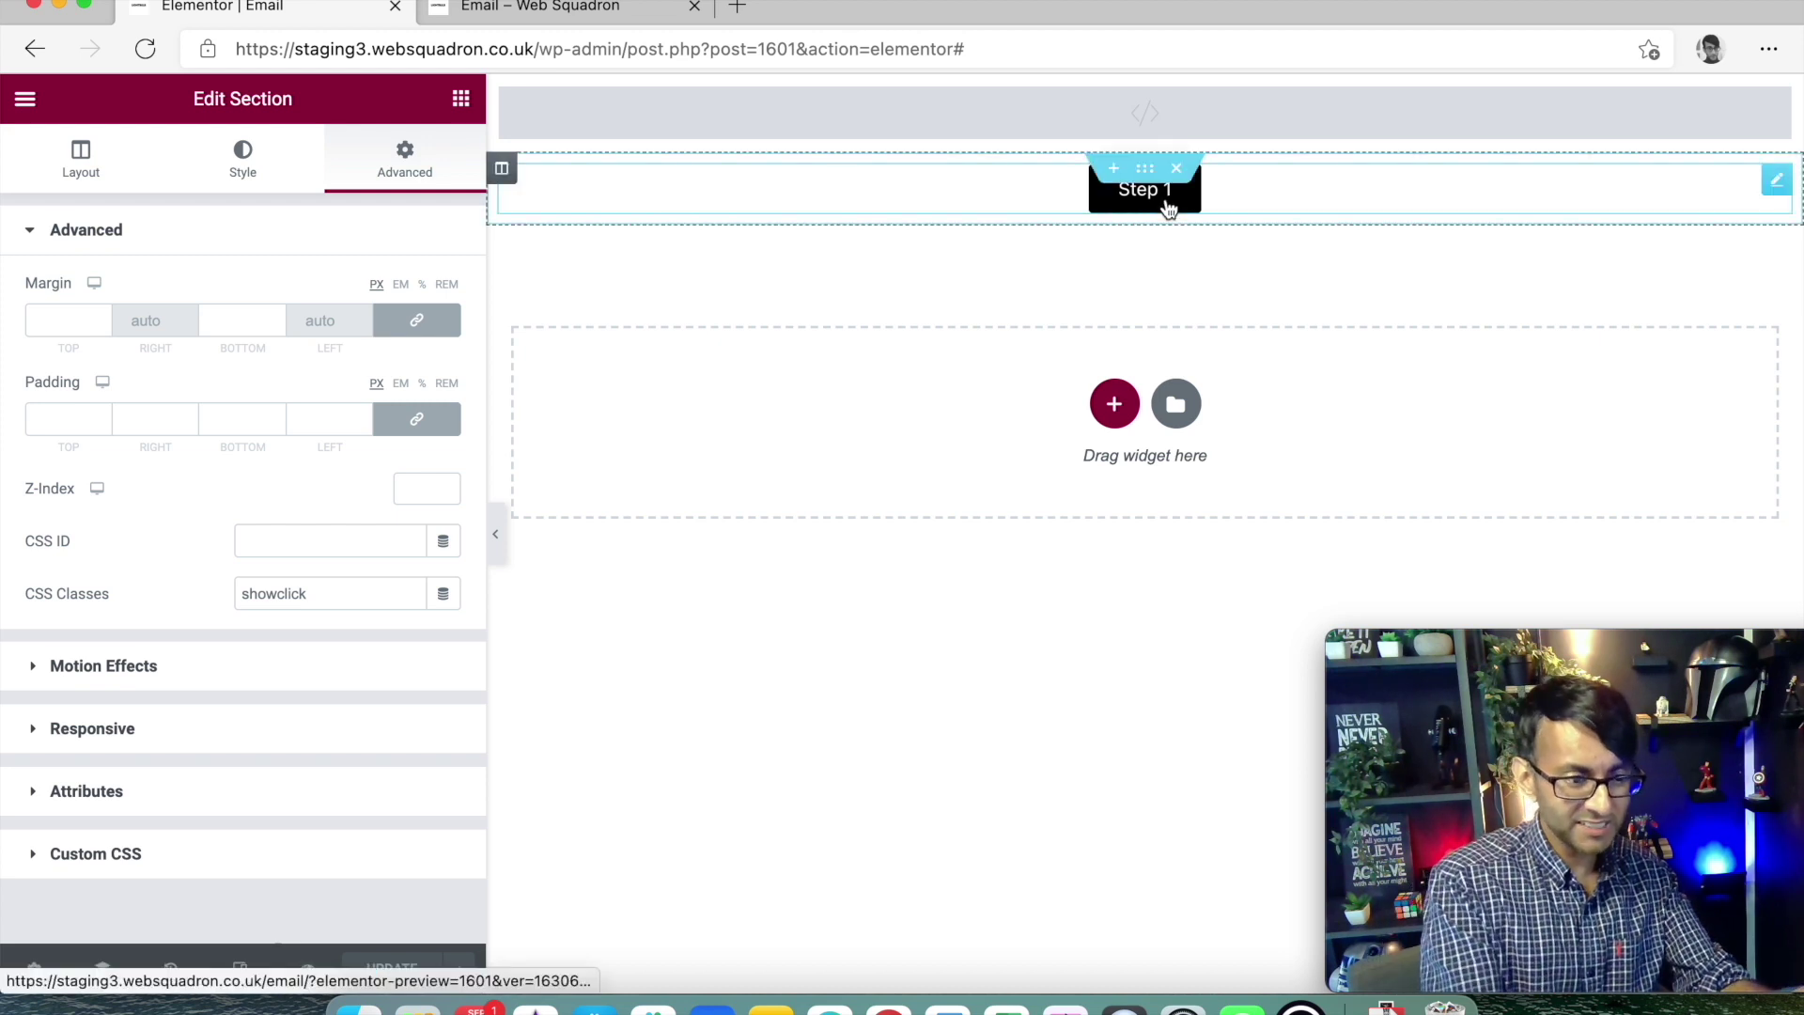
- Delete the '>' of the <script> tag in the HTML widget to disable the toggle
click(1211, 124)
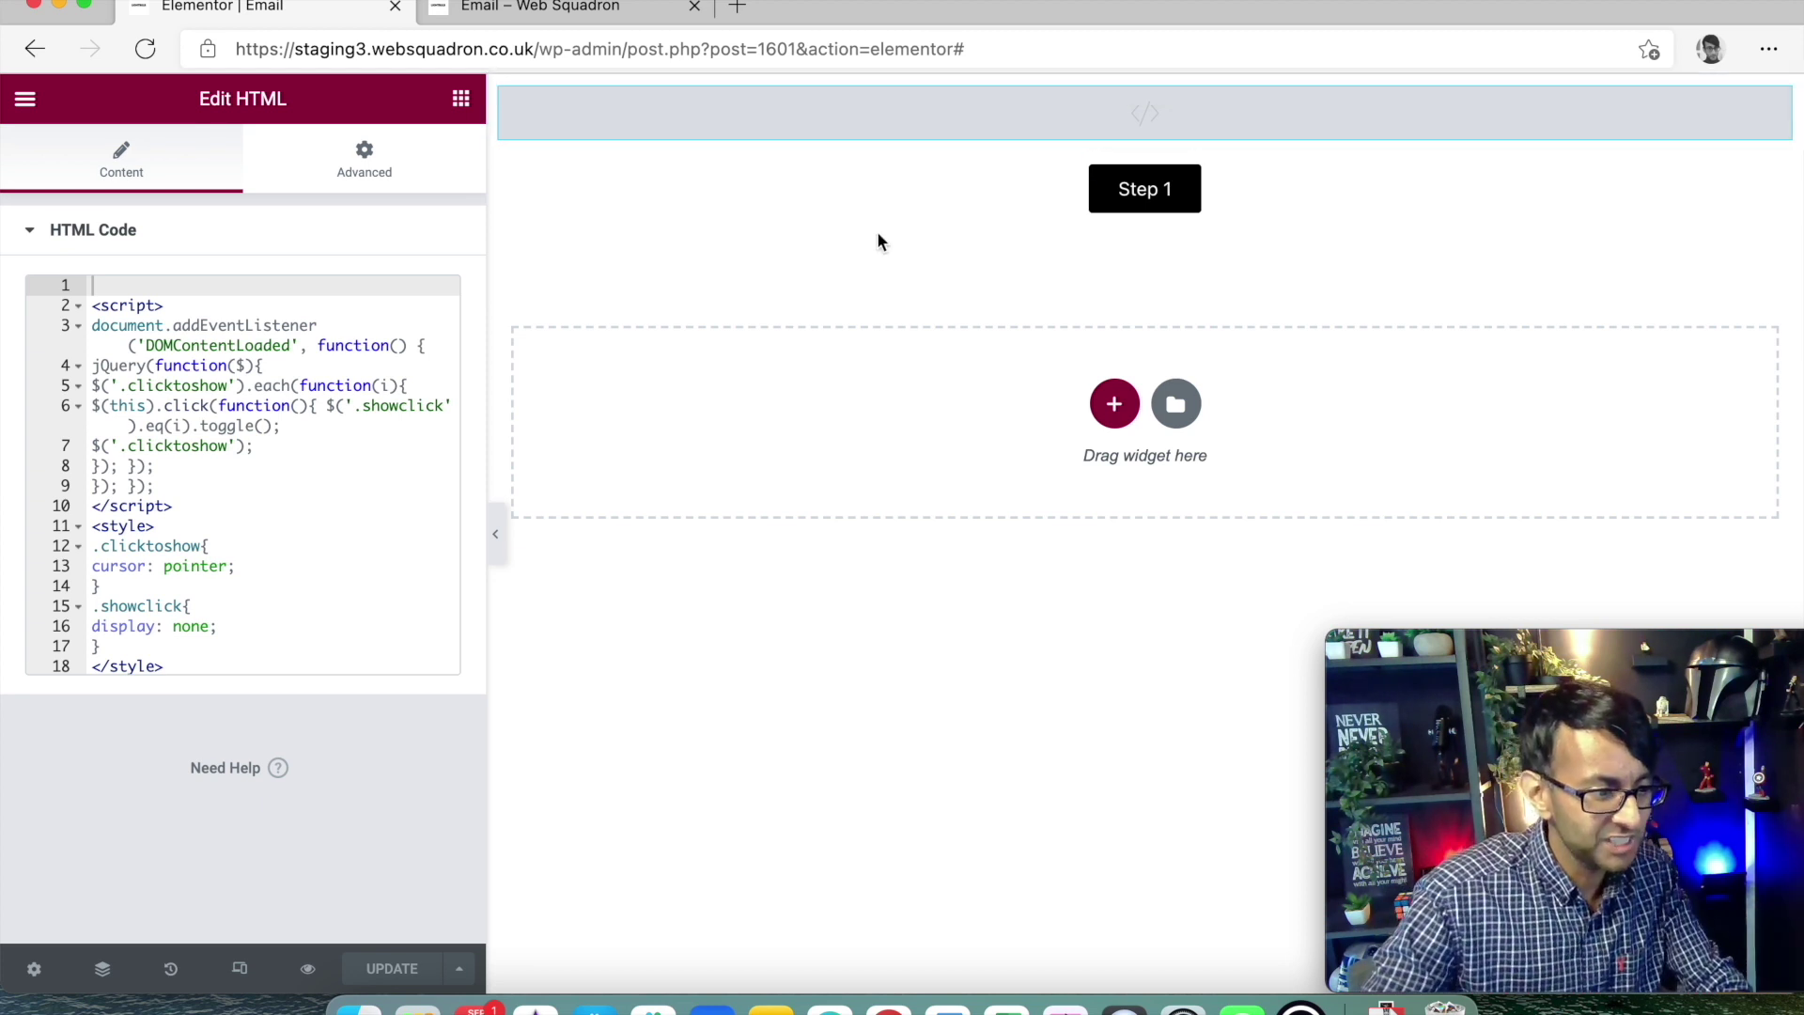
click(192, 302)
key(BackSpace)
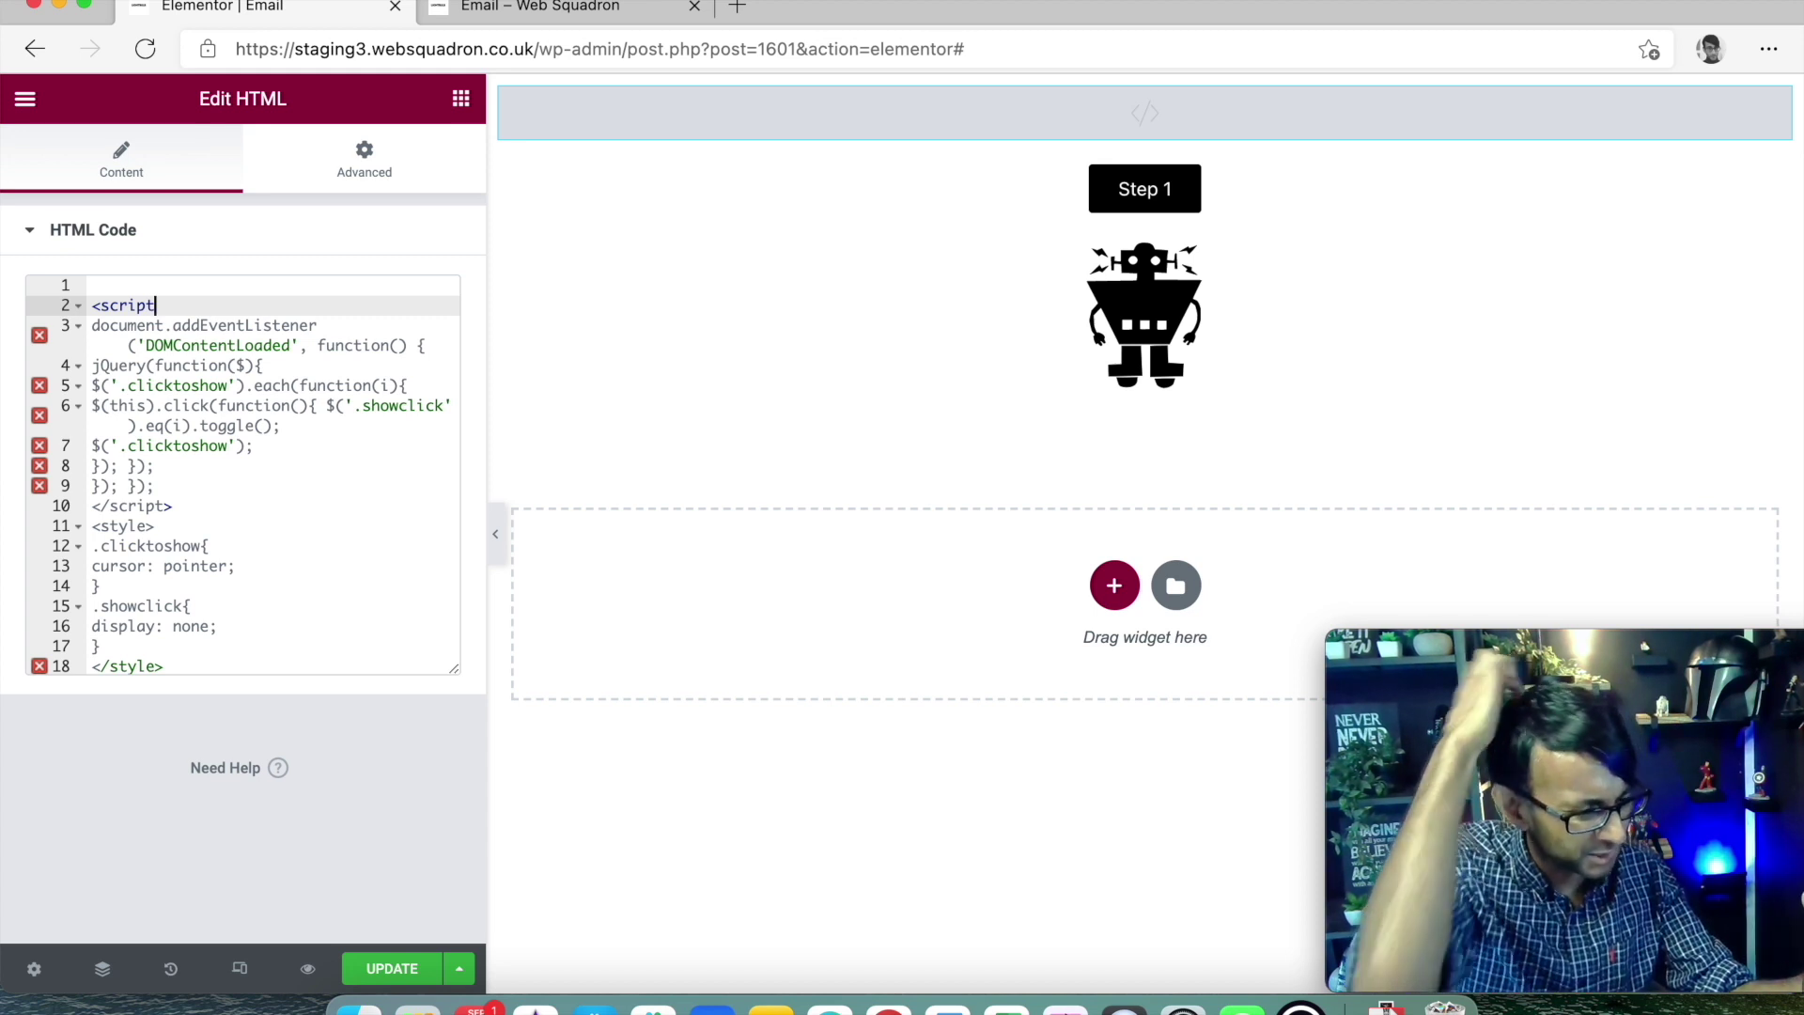
- Duplicate the Step 1 button below the robot, relabel it 'Step 2 Woo-hoo' and update
right_click(1244, 189)
click(1300, 237)
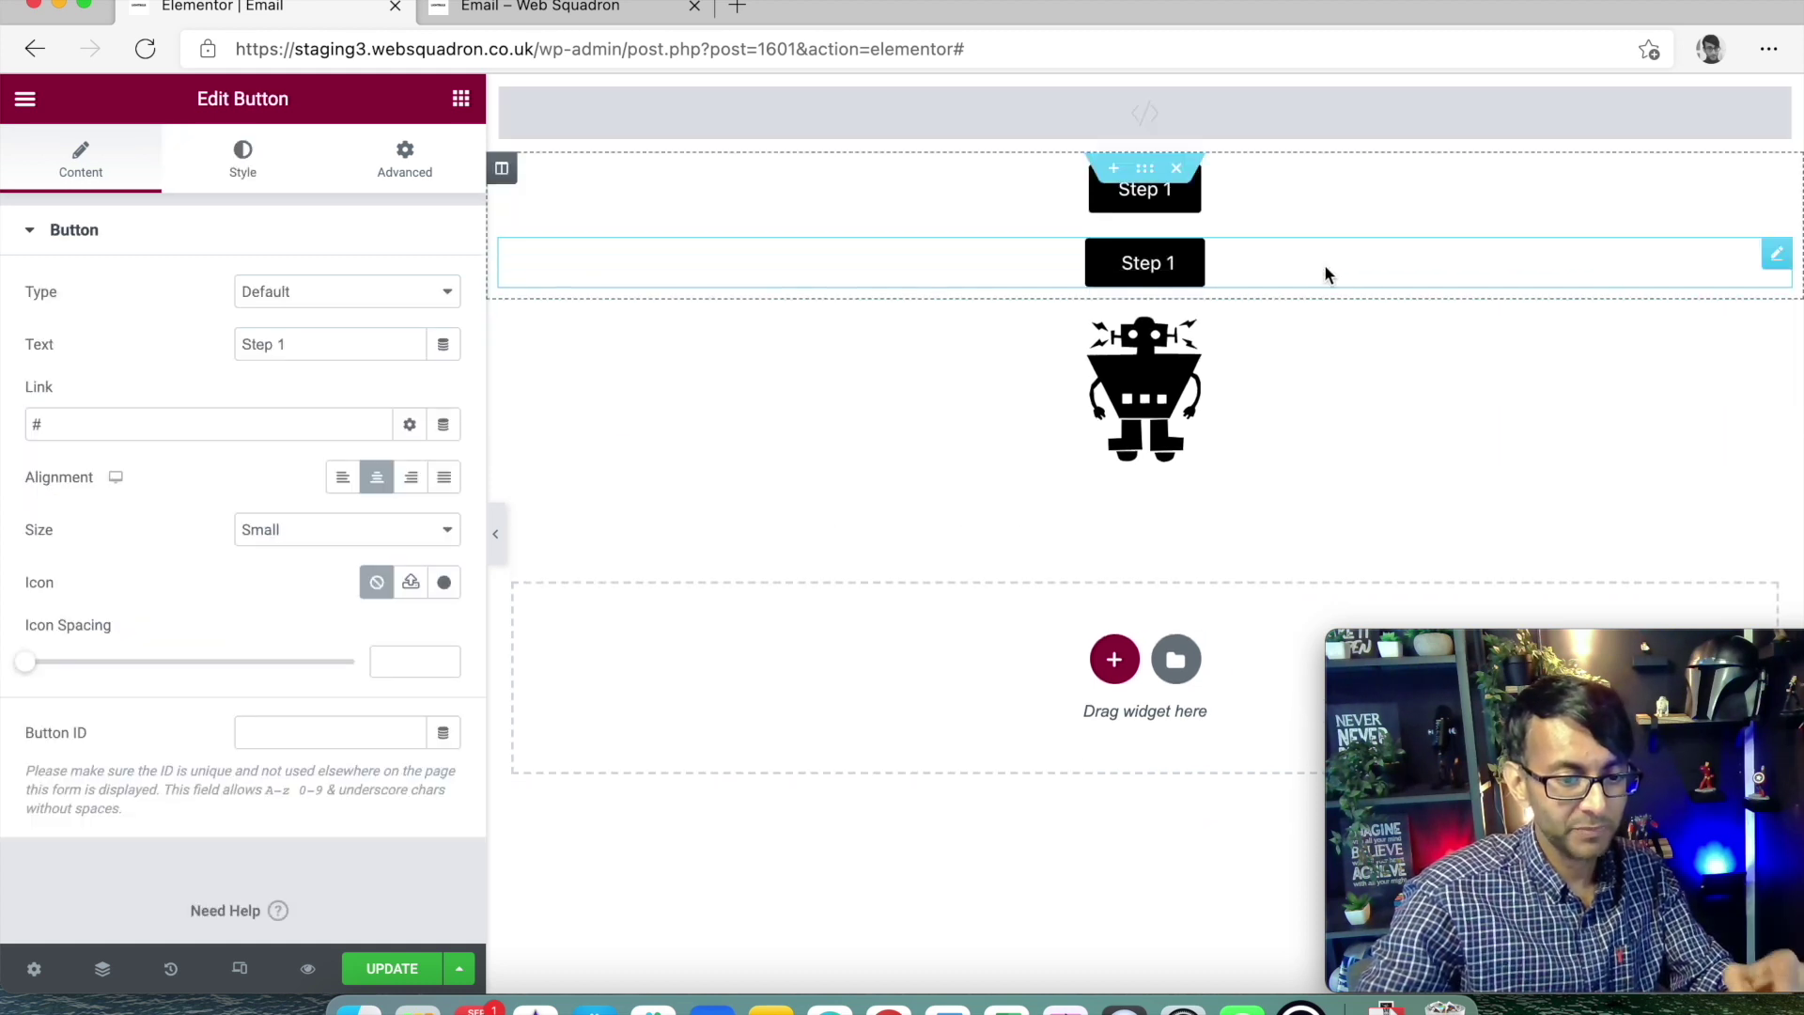
click(1774, 259)
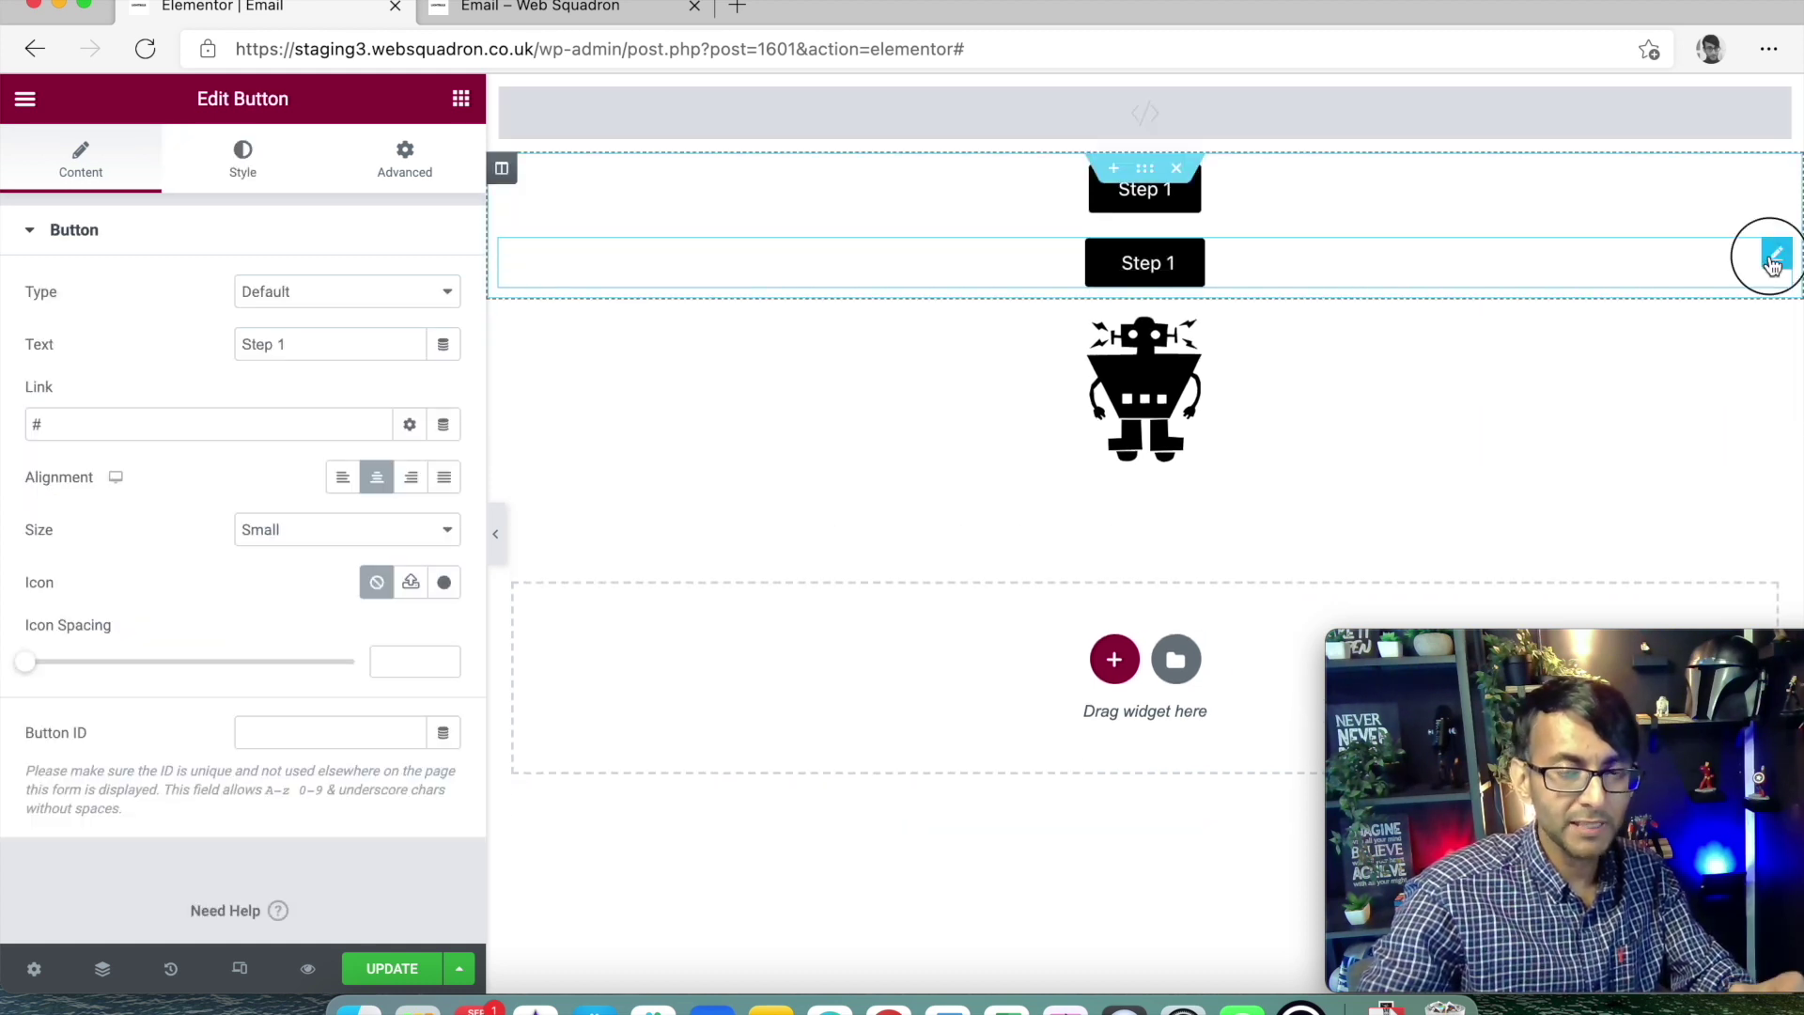
drag(1774, 259, 1225, 411)
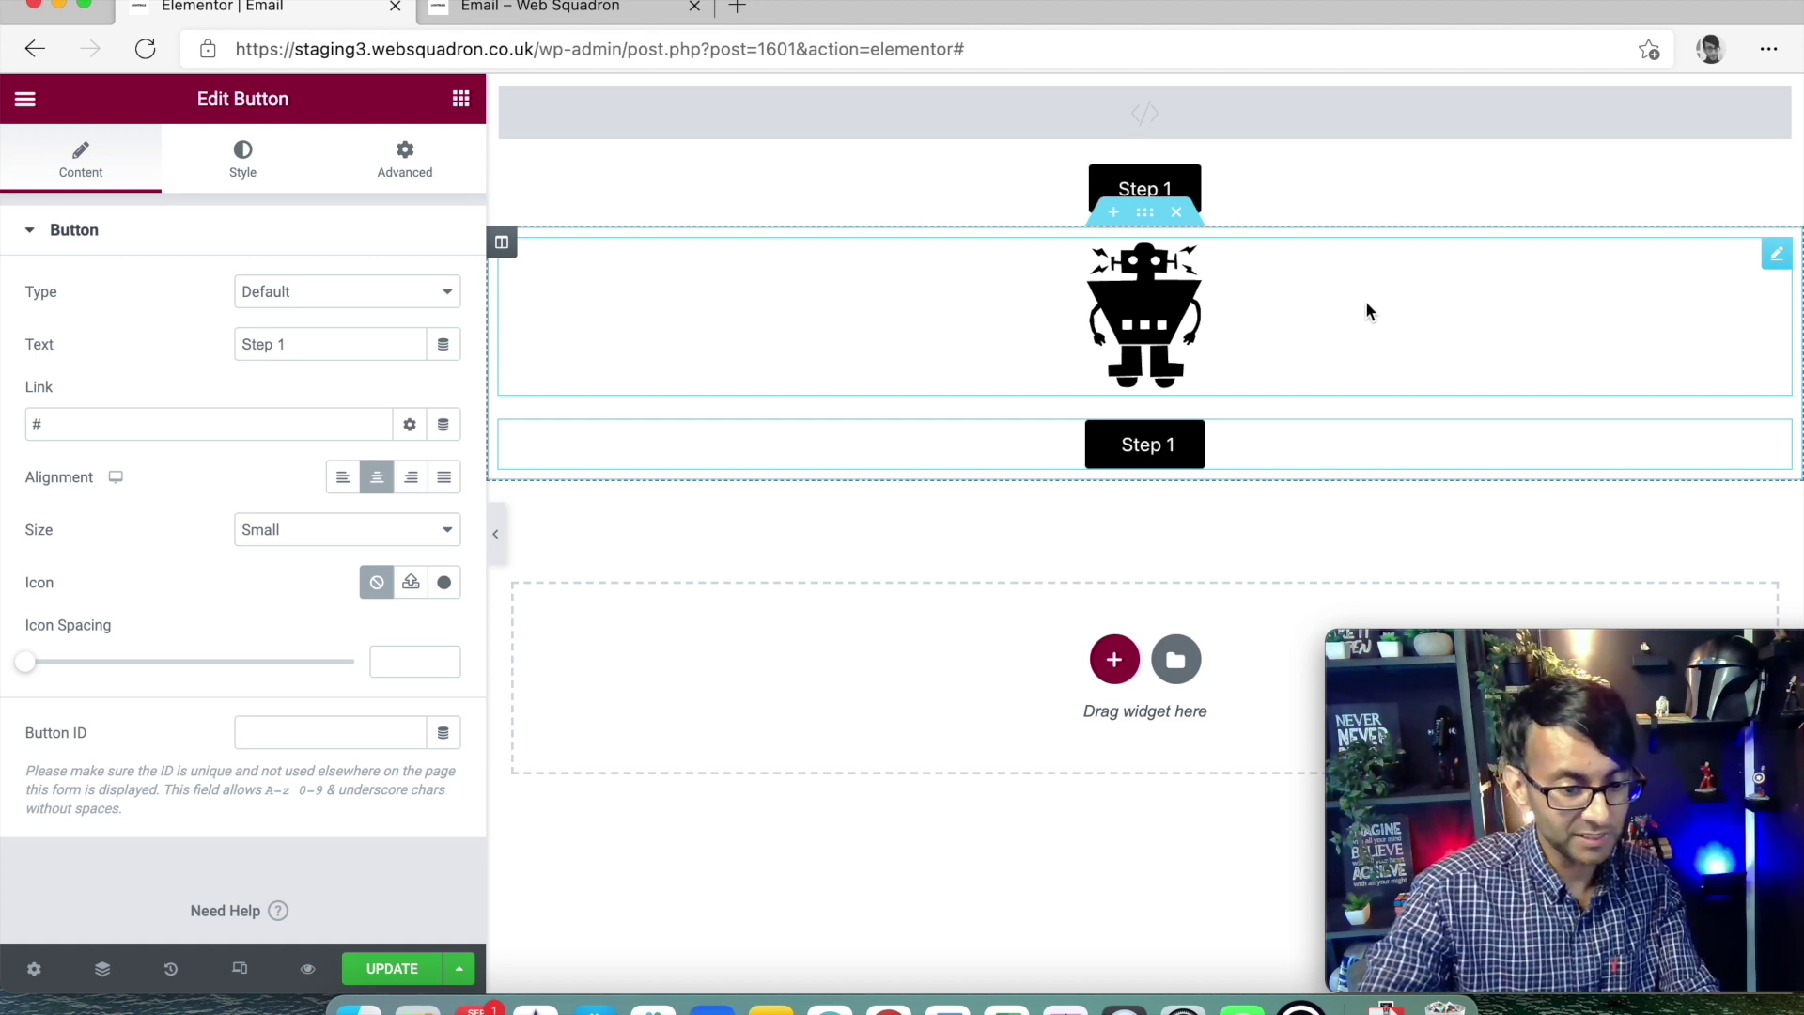
click(297, 344)
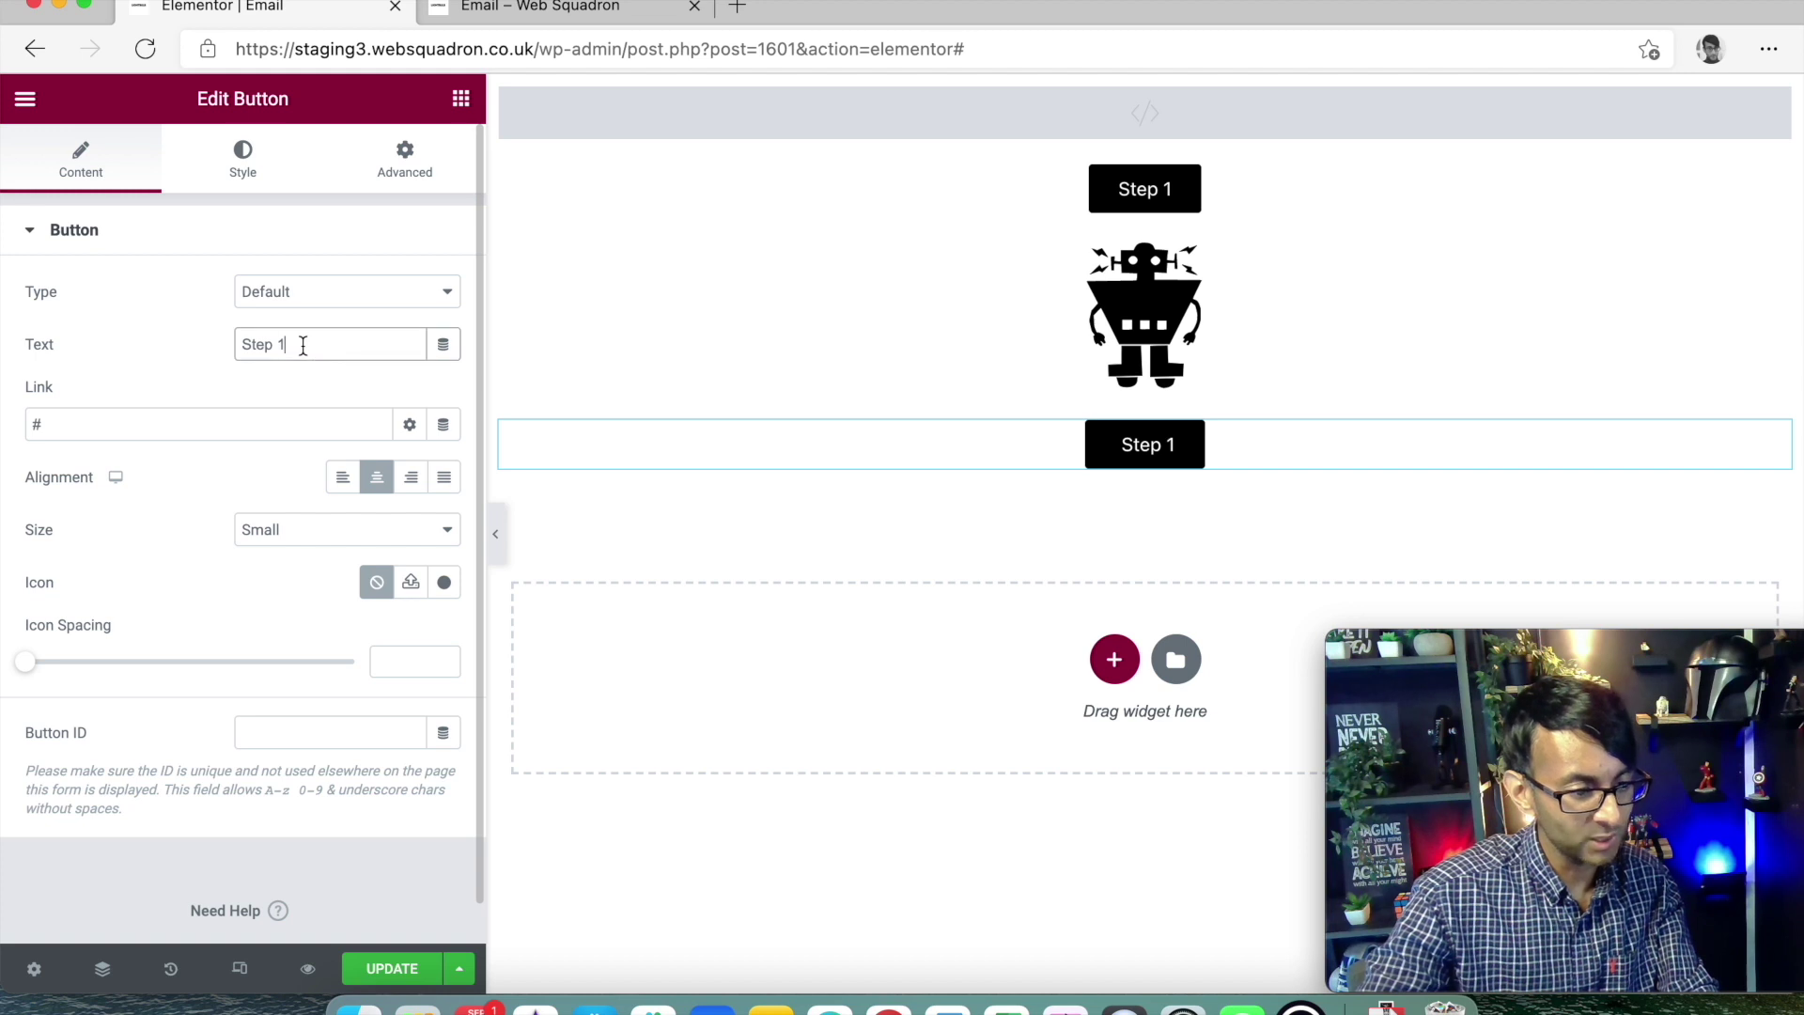
key(BackSpace)
text(2)
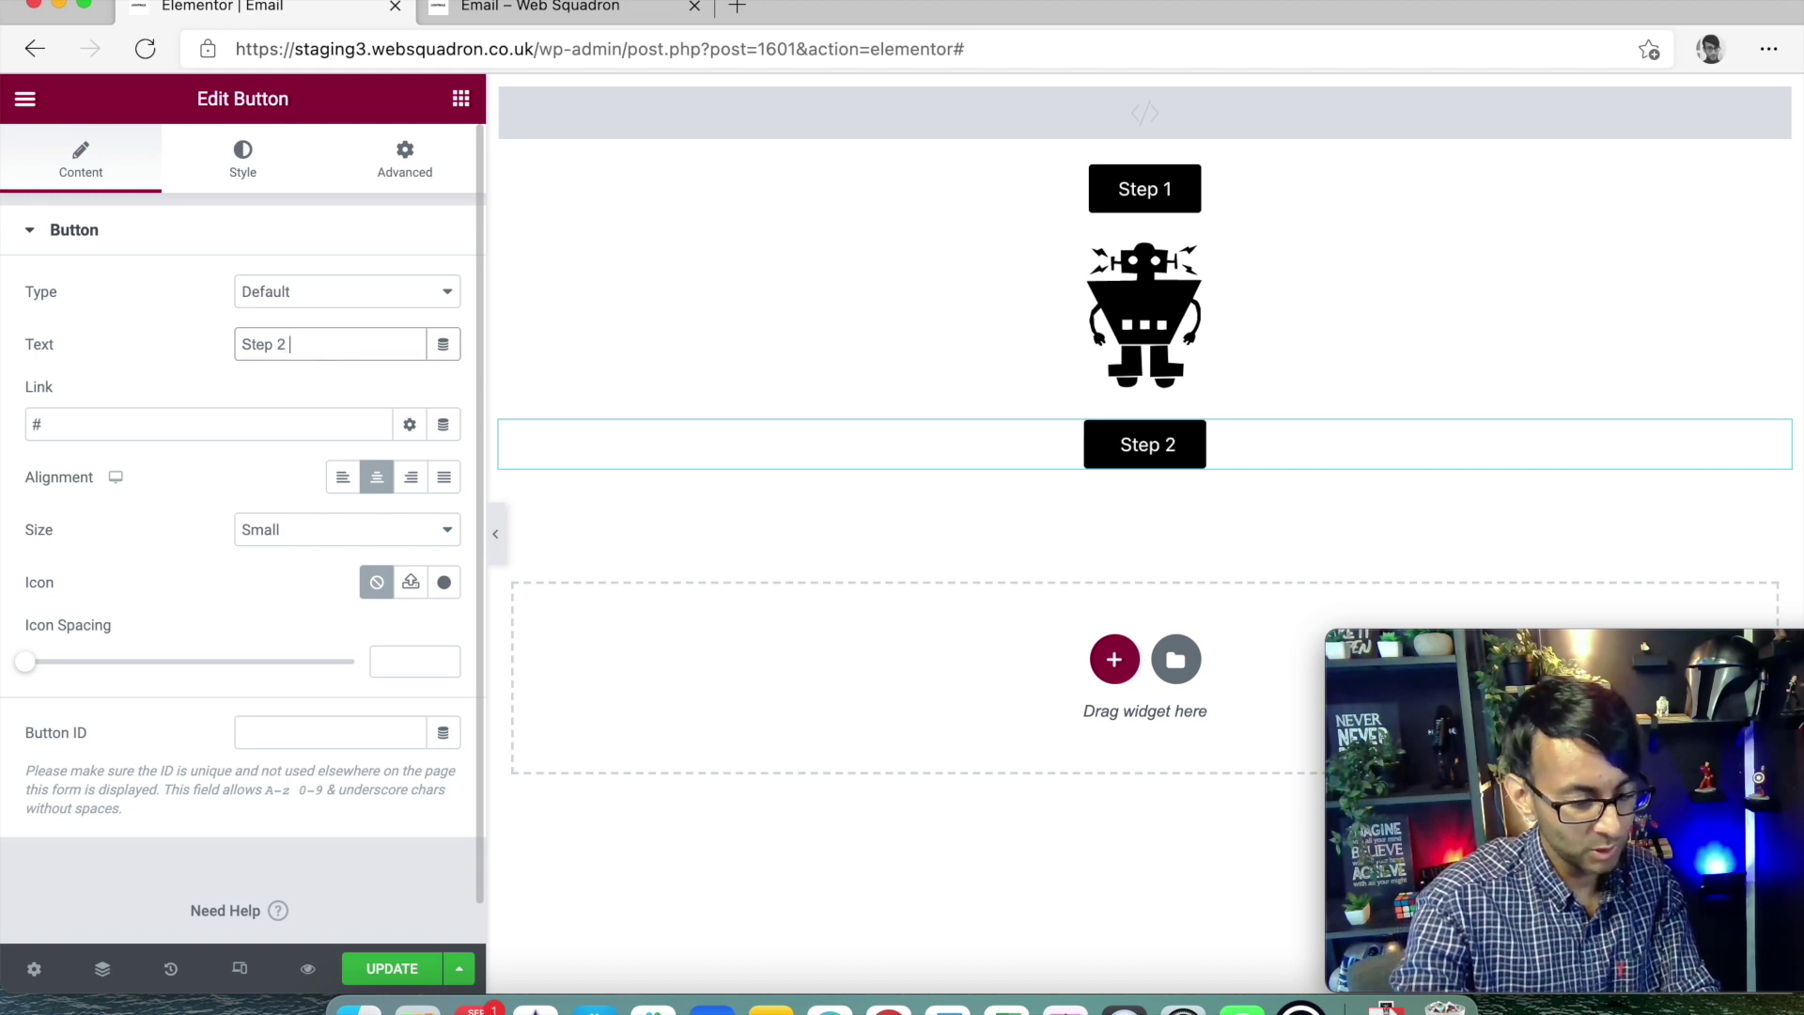
text( Woo-hoo)
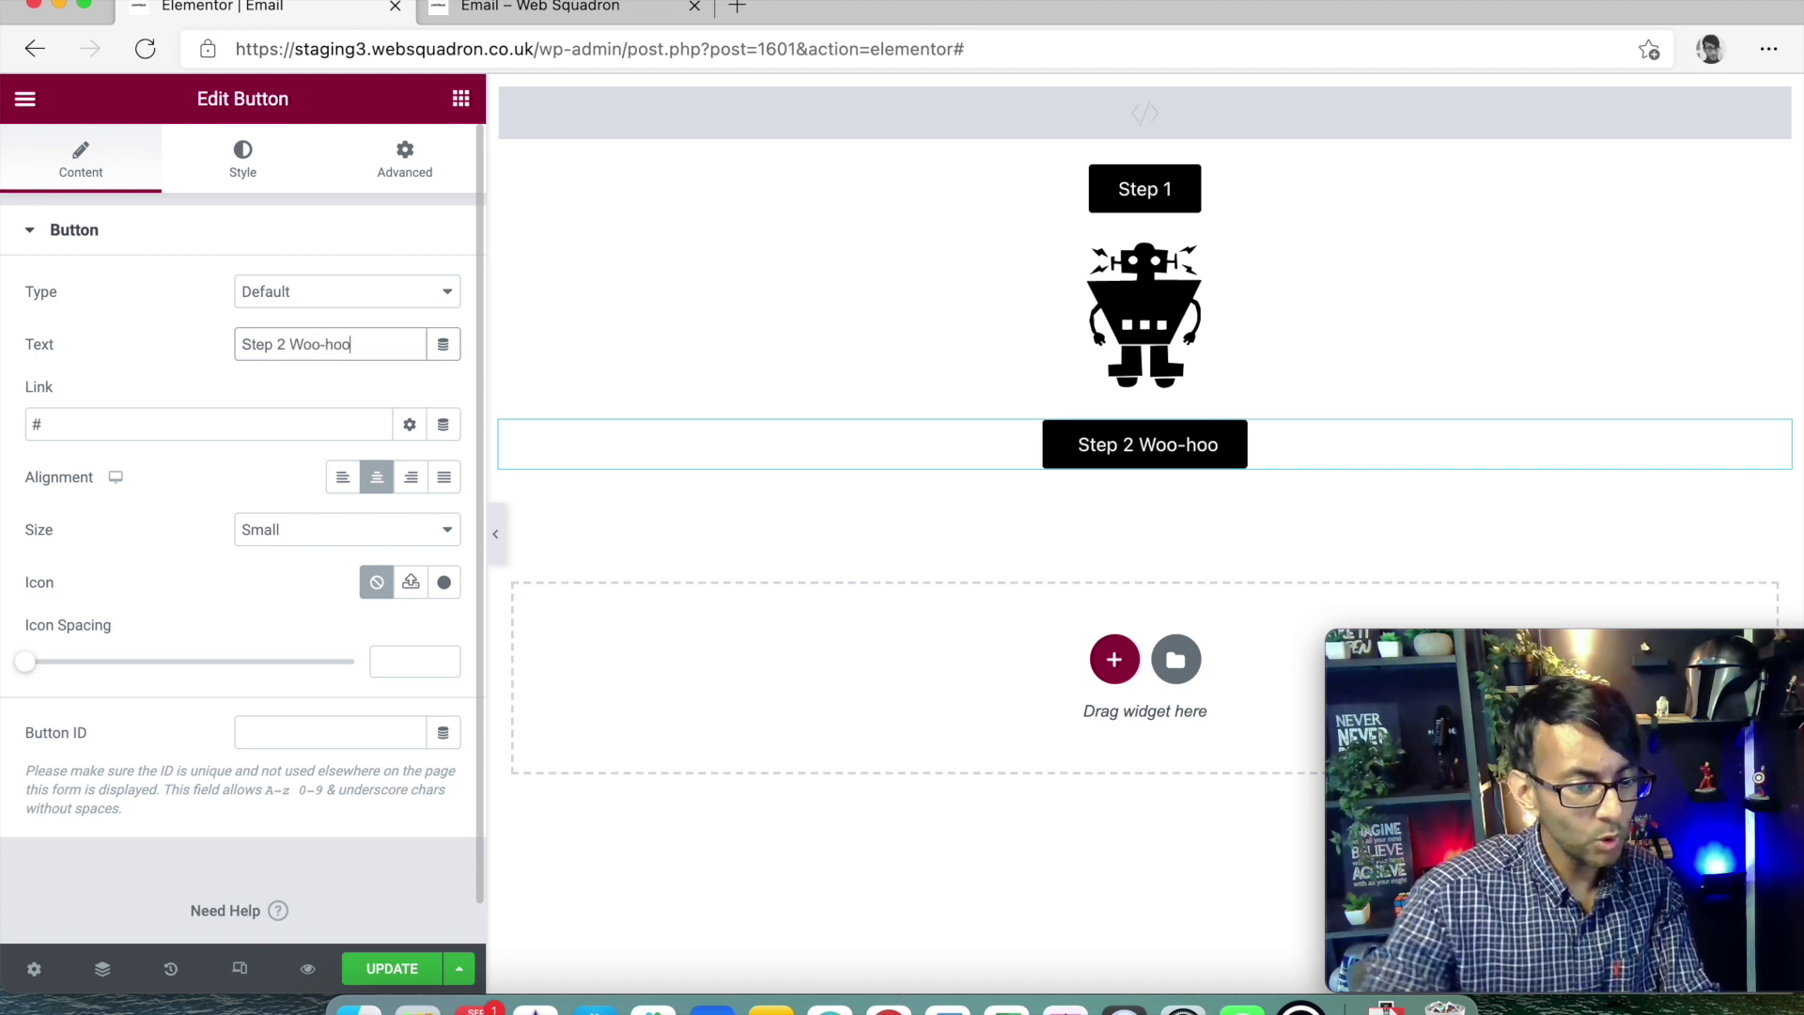
click(411, 968)
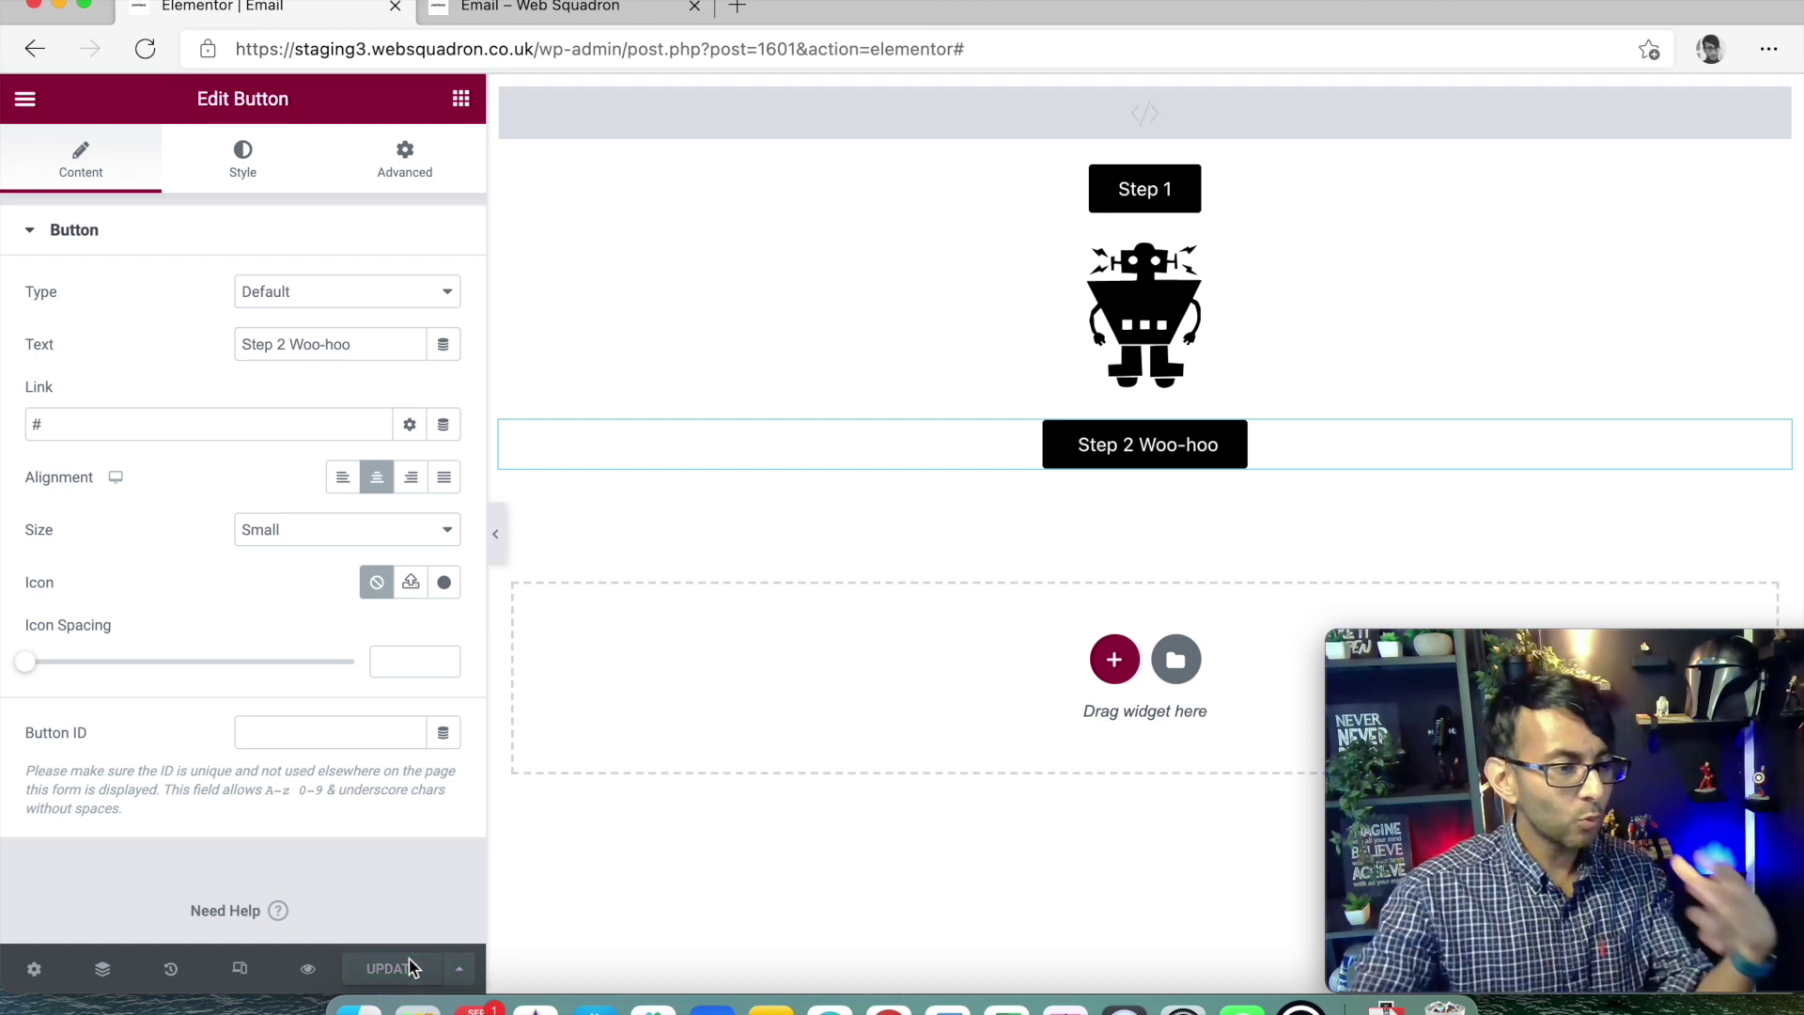
- Reload the preview page and test the Step 1 button
click(606, 9)
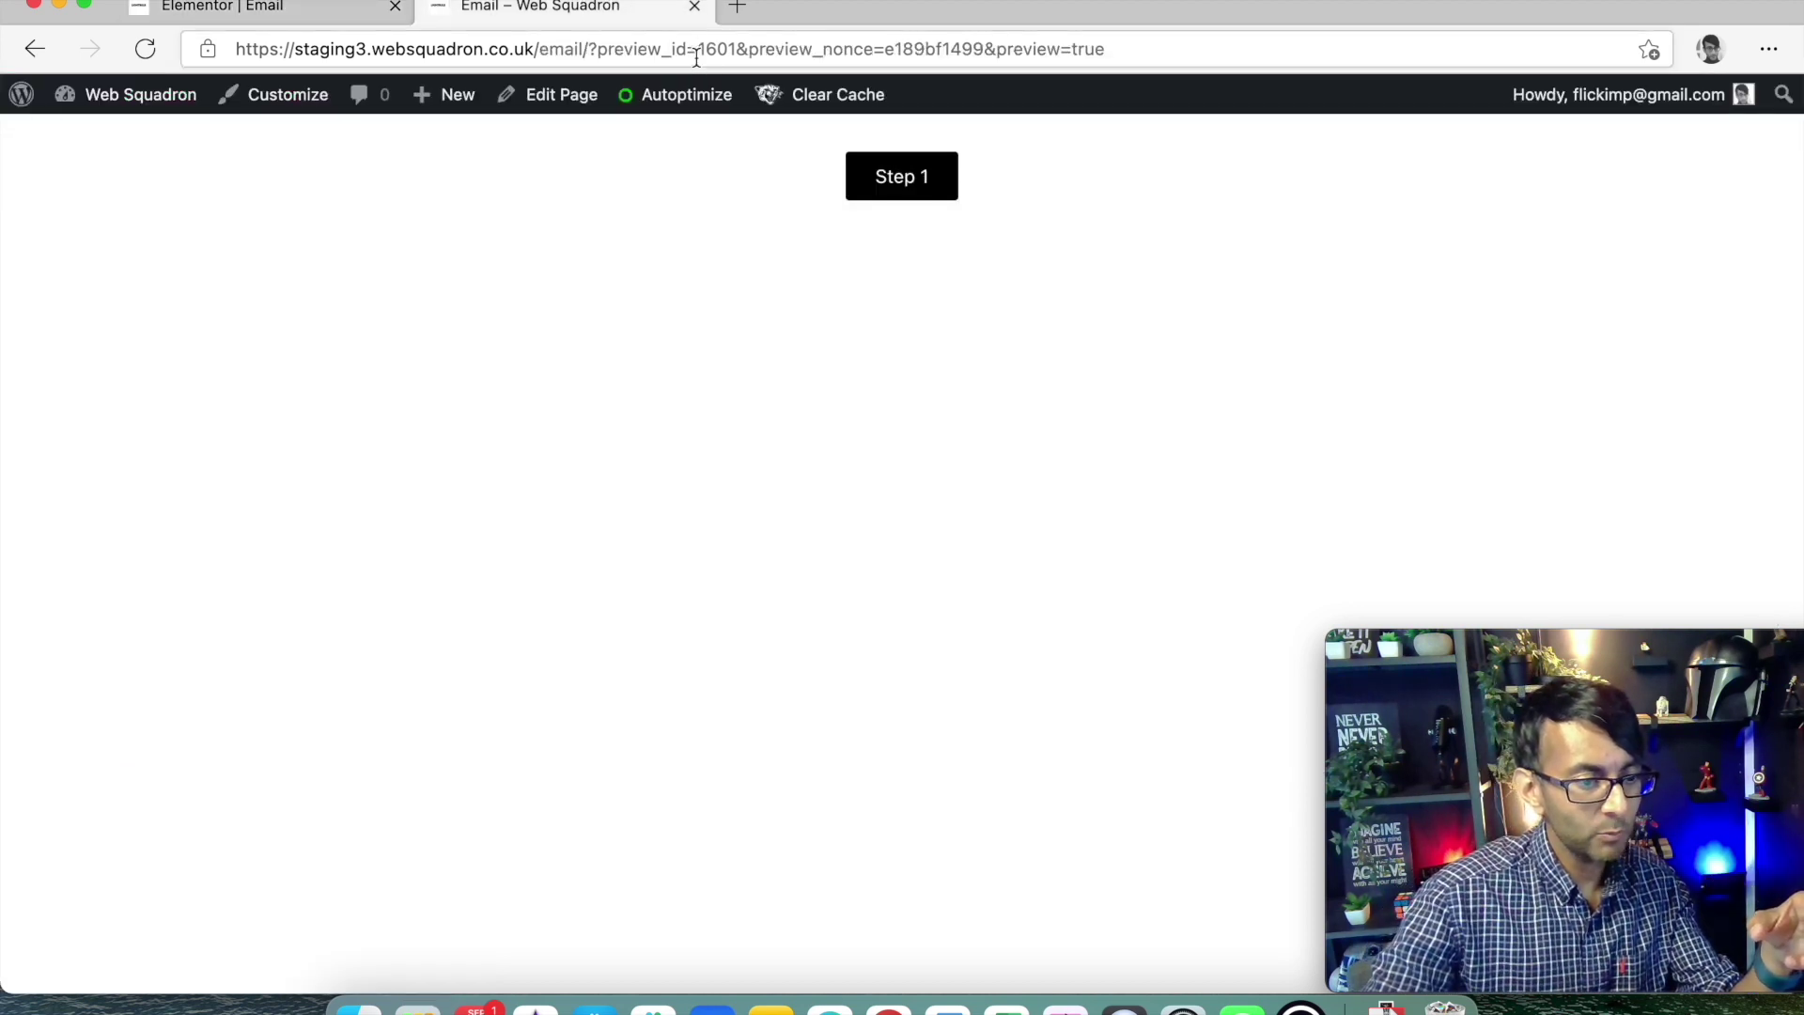
click(696, 48)
key(Return)
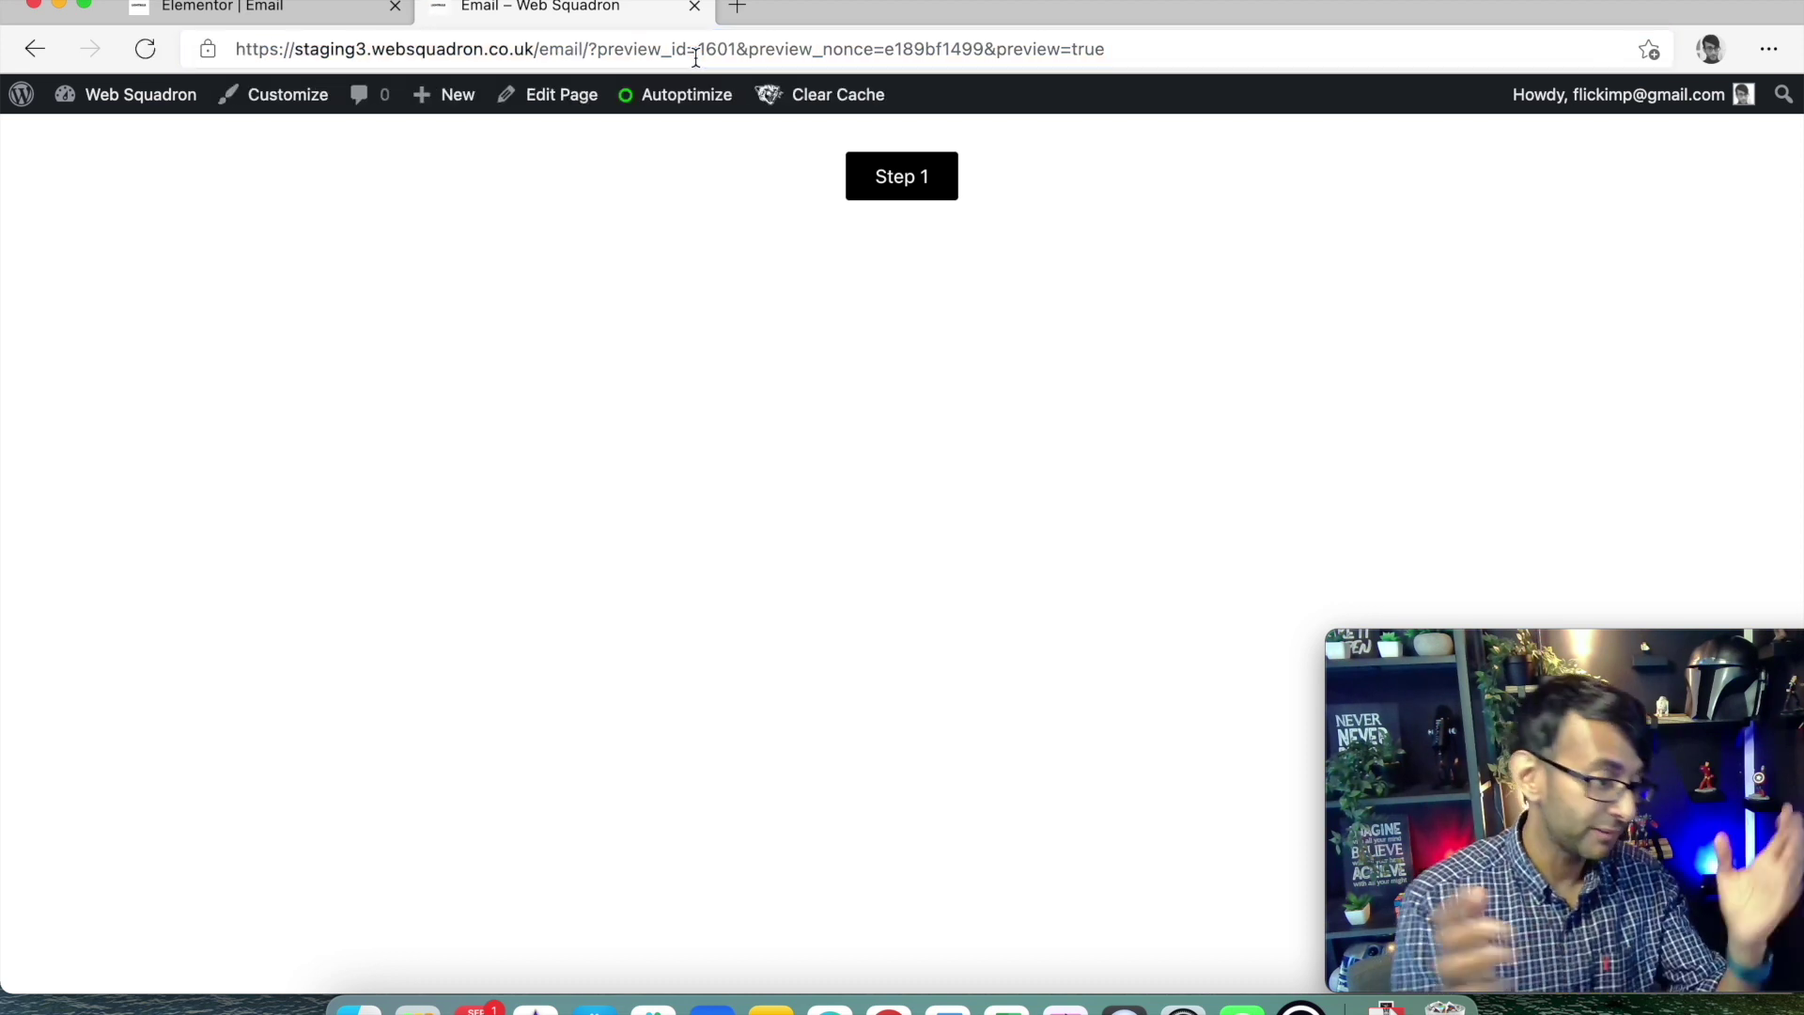
click(889, 188)
click(320, 10)
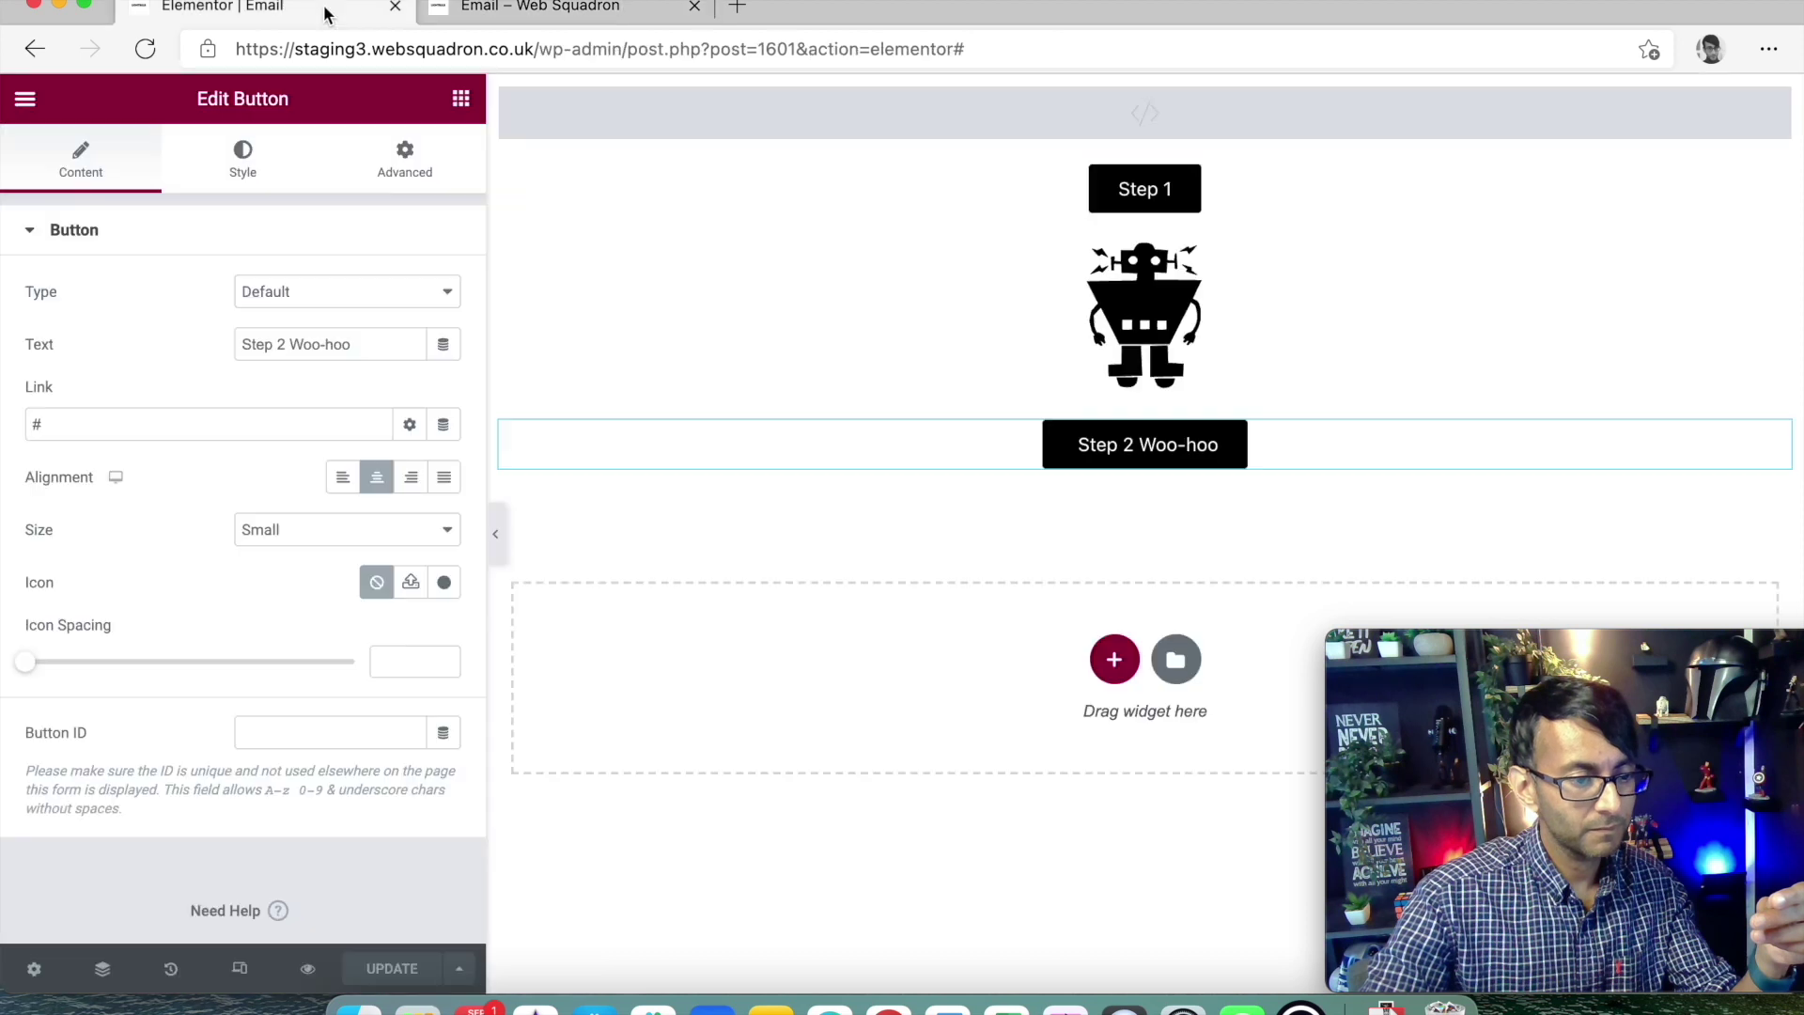
- Restore the '>' on the <script> tag, remove the auto-inserted closing tag, and save
click(992, 116)
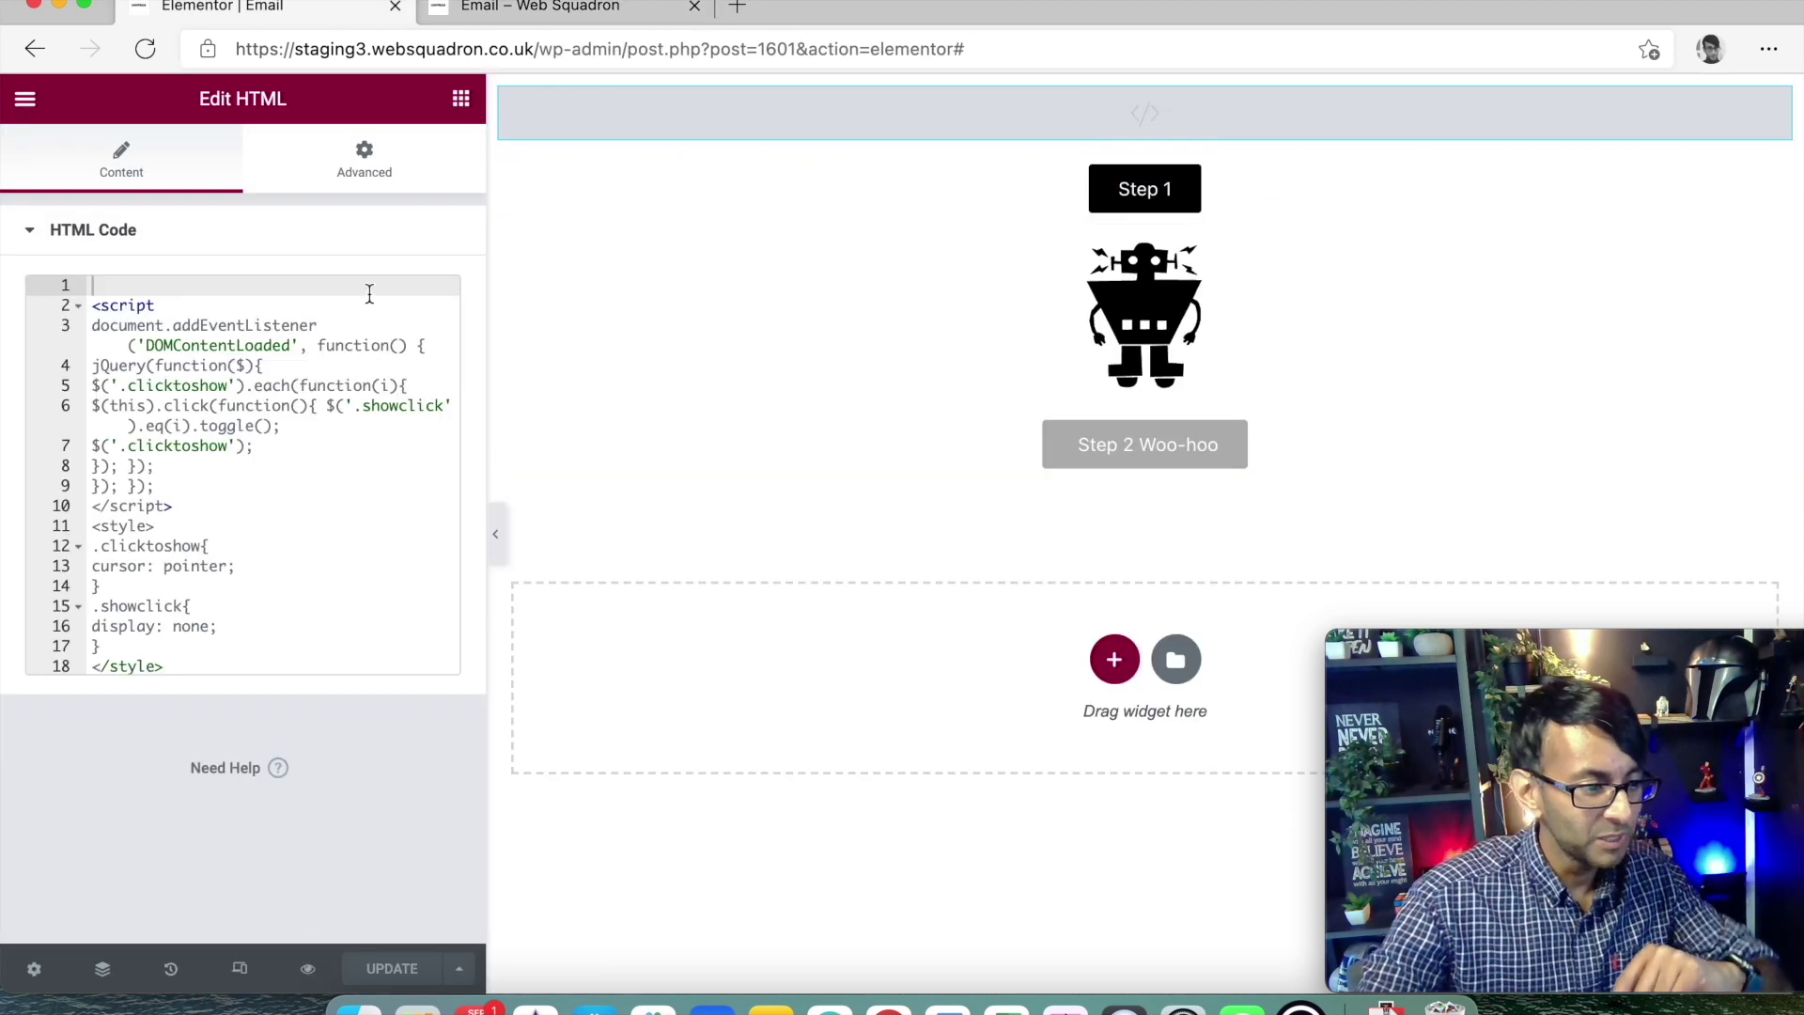
click(271, 310)
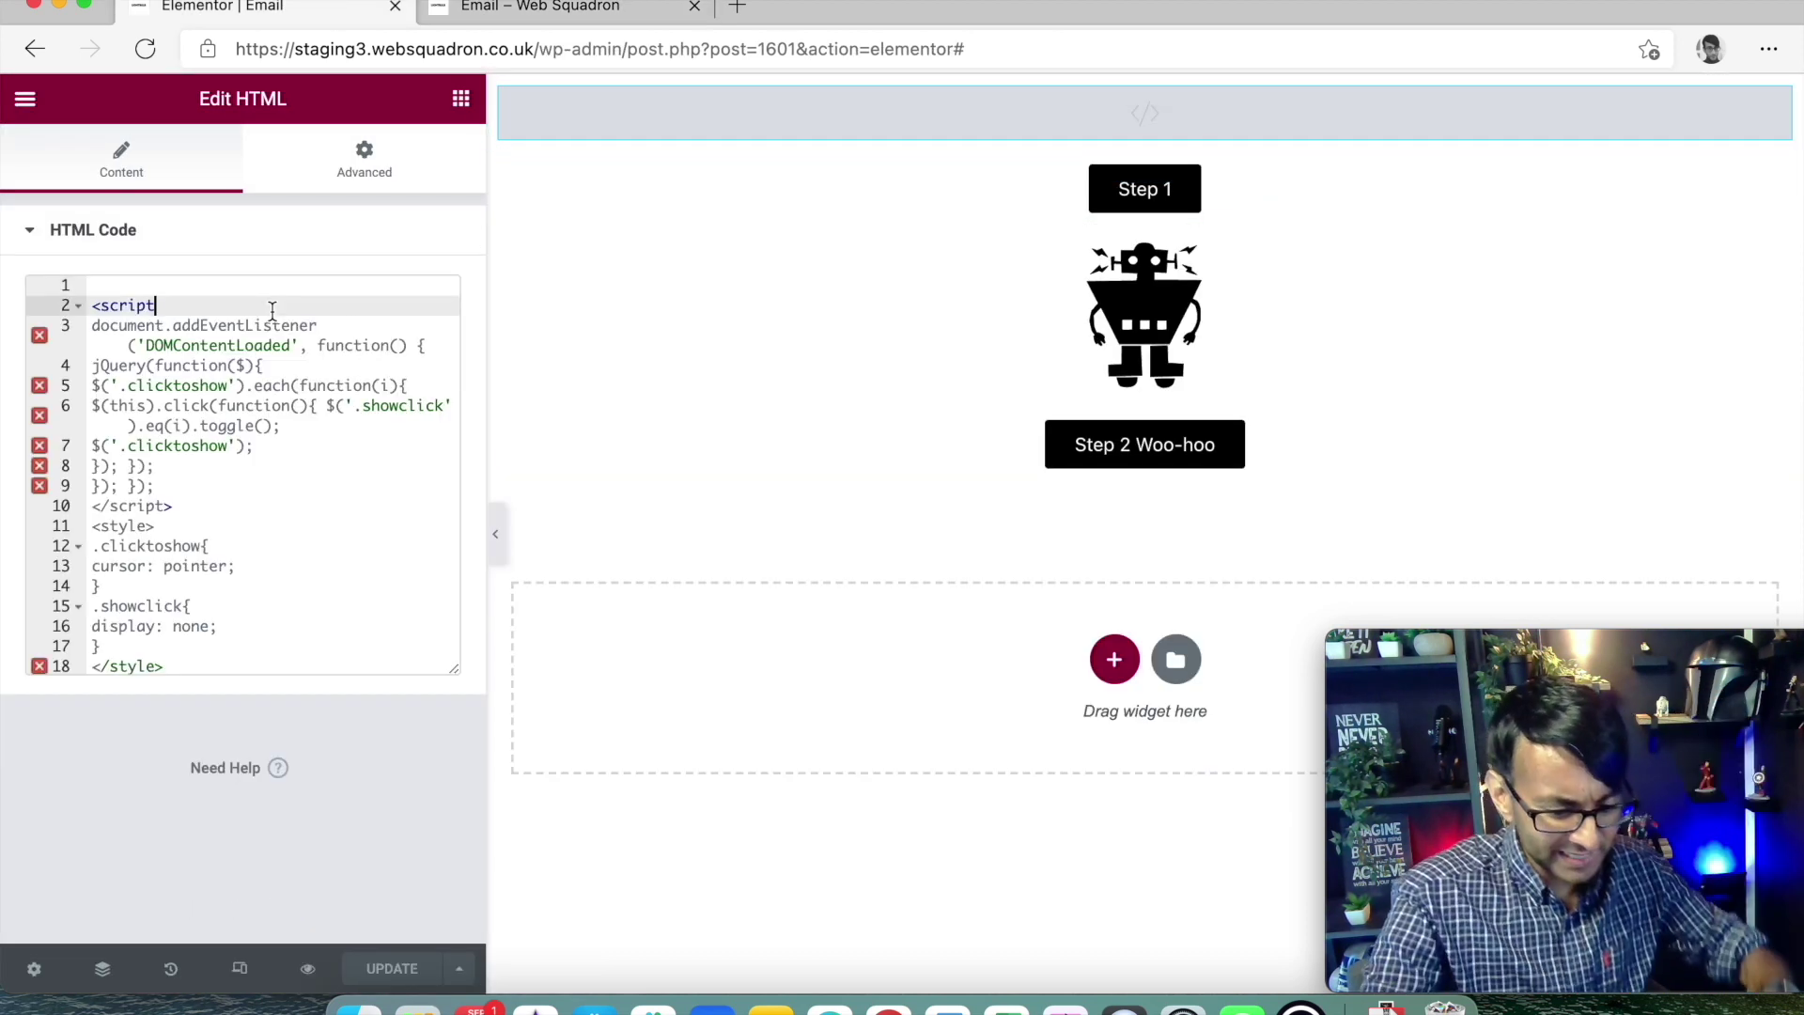
text(></script>)
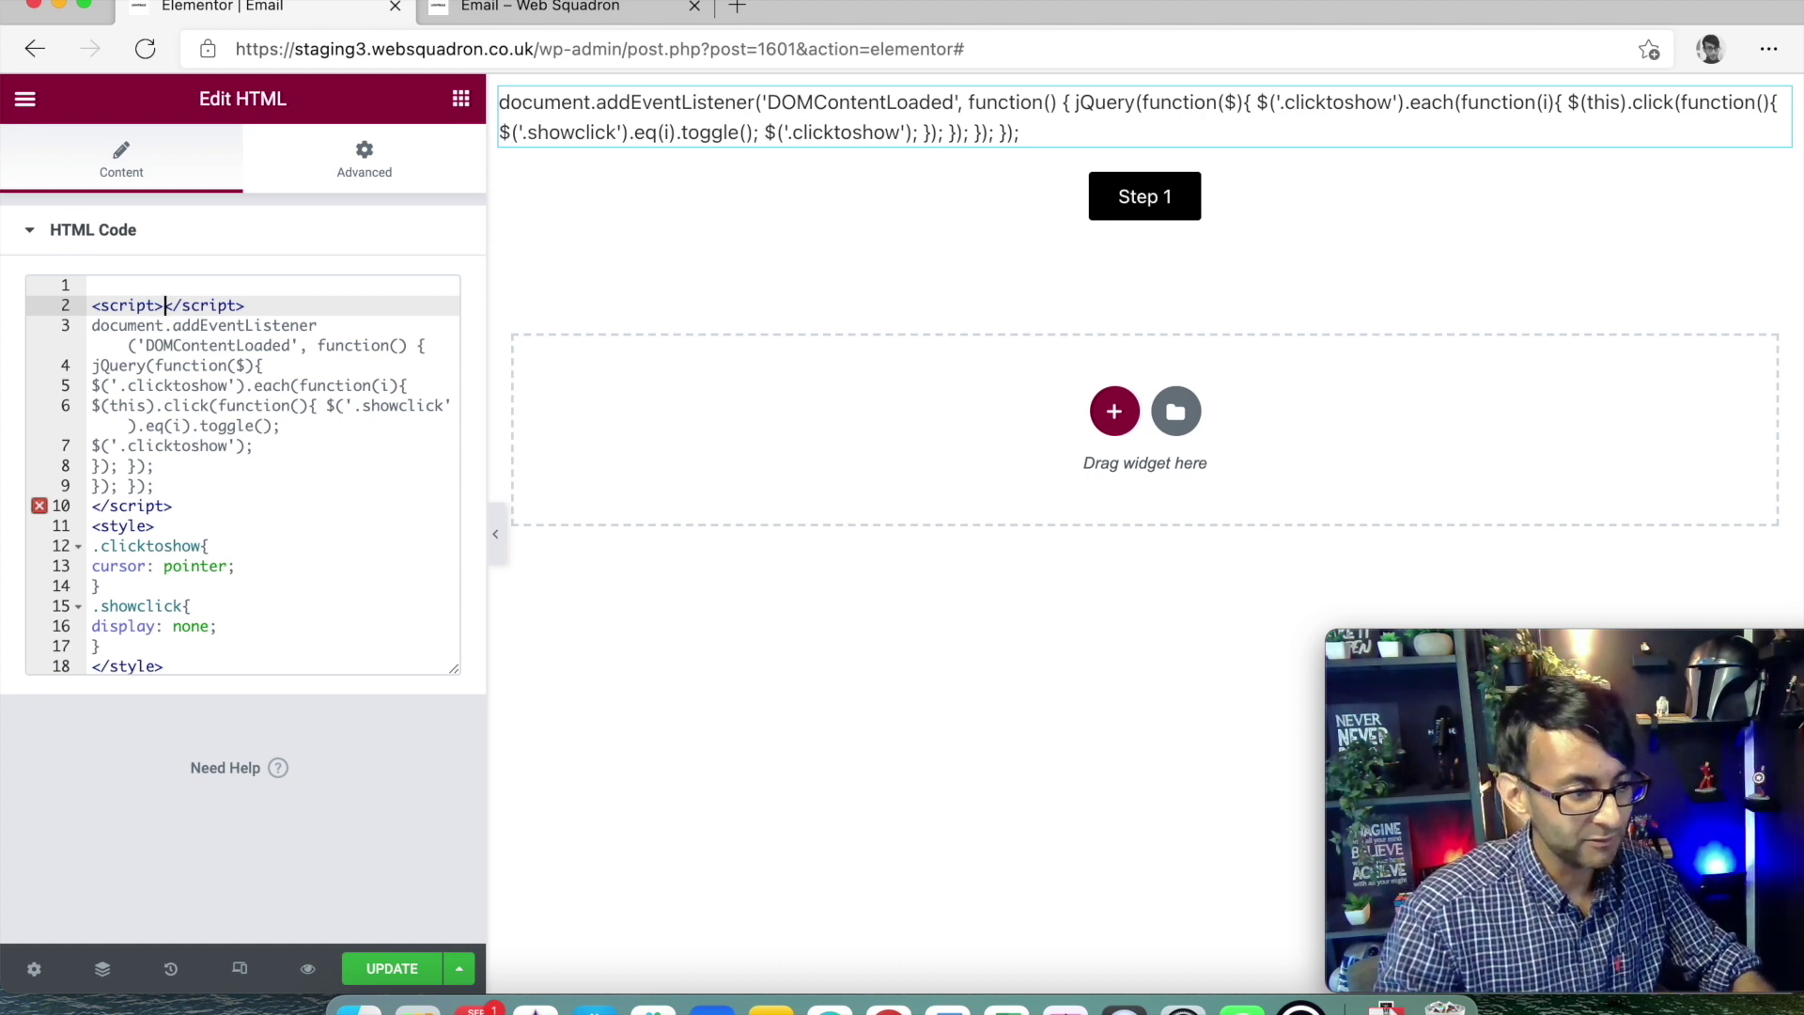
click(245, 305)
key(BackSpace)
key(BackSpace)
key(BackSpace)
key(BackSpace)
key(BackSpace)
key(BackSpace)
key(BackSpace)
key(BackSpace)
key(BackSpace)
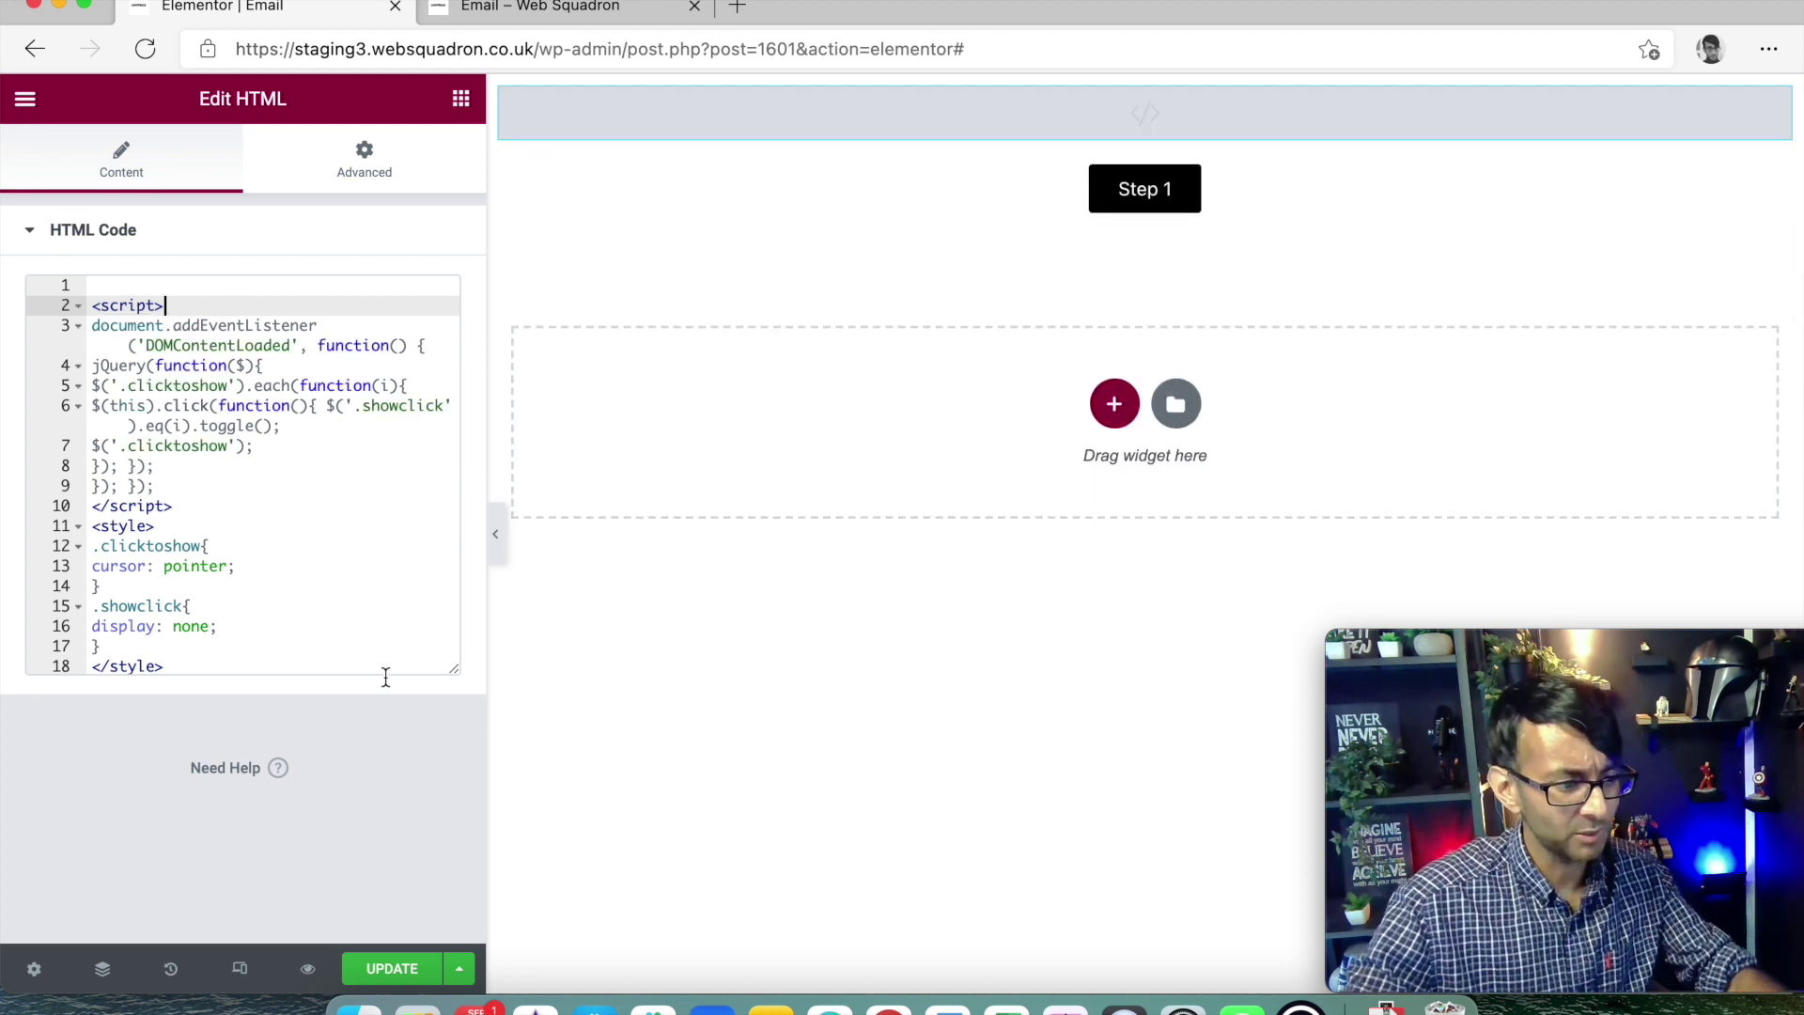
click(409, 978)
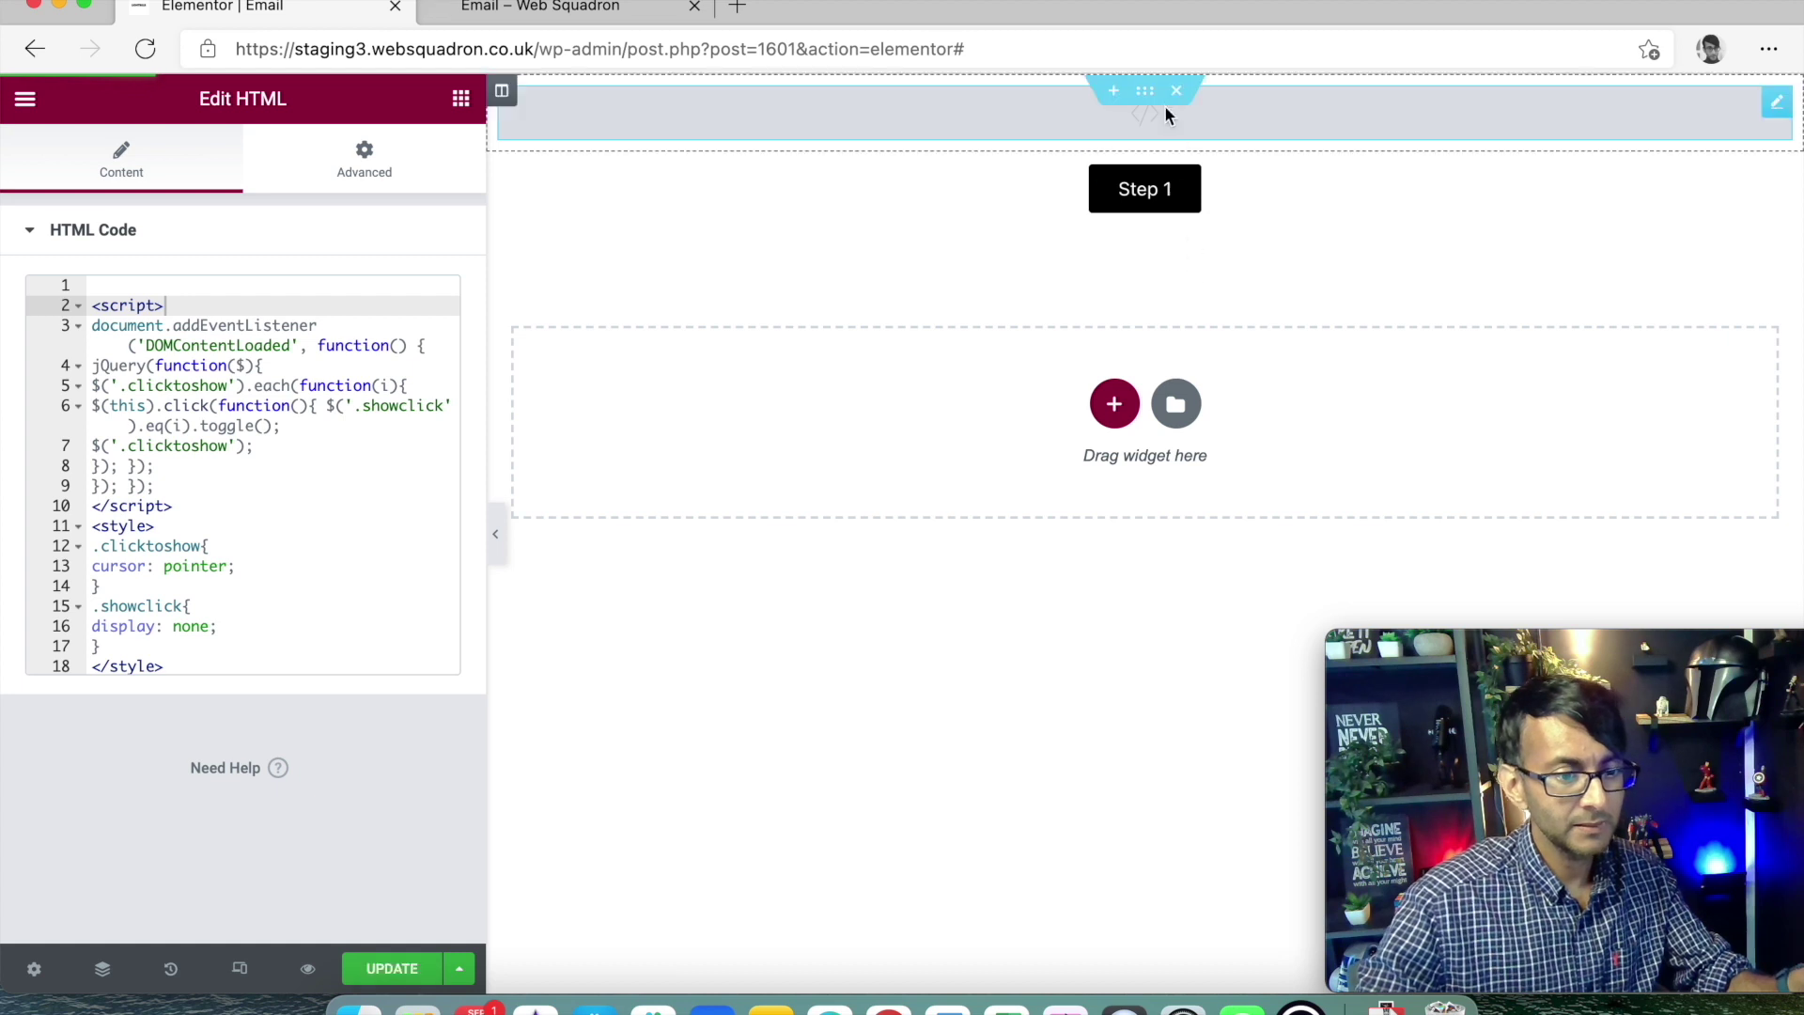
- Reload the preview again and confirm Step 1 now reveals the robot and Step 2 button
click(620, 15)
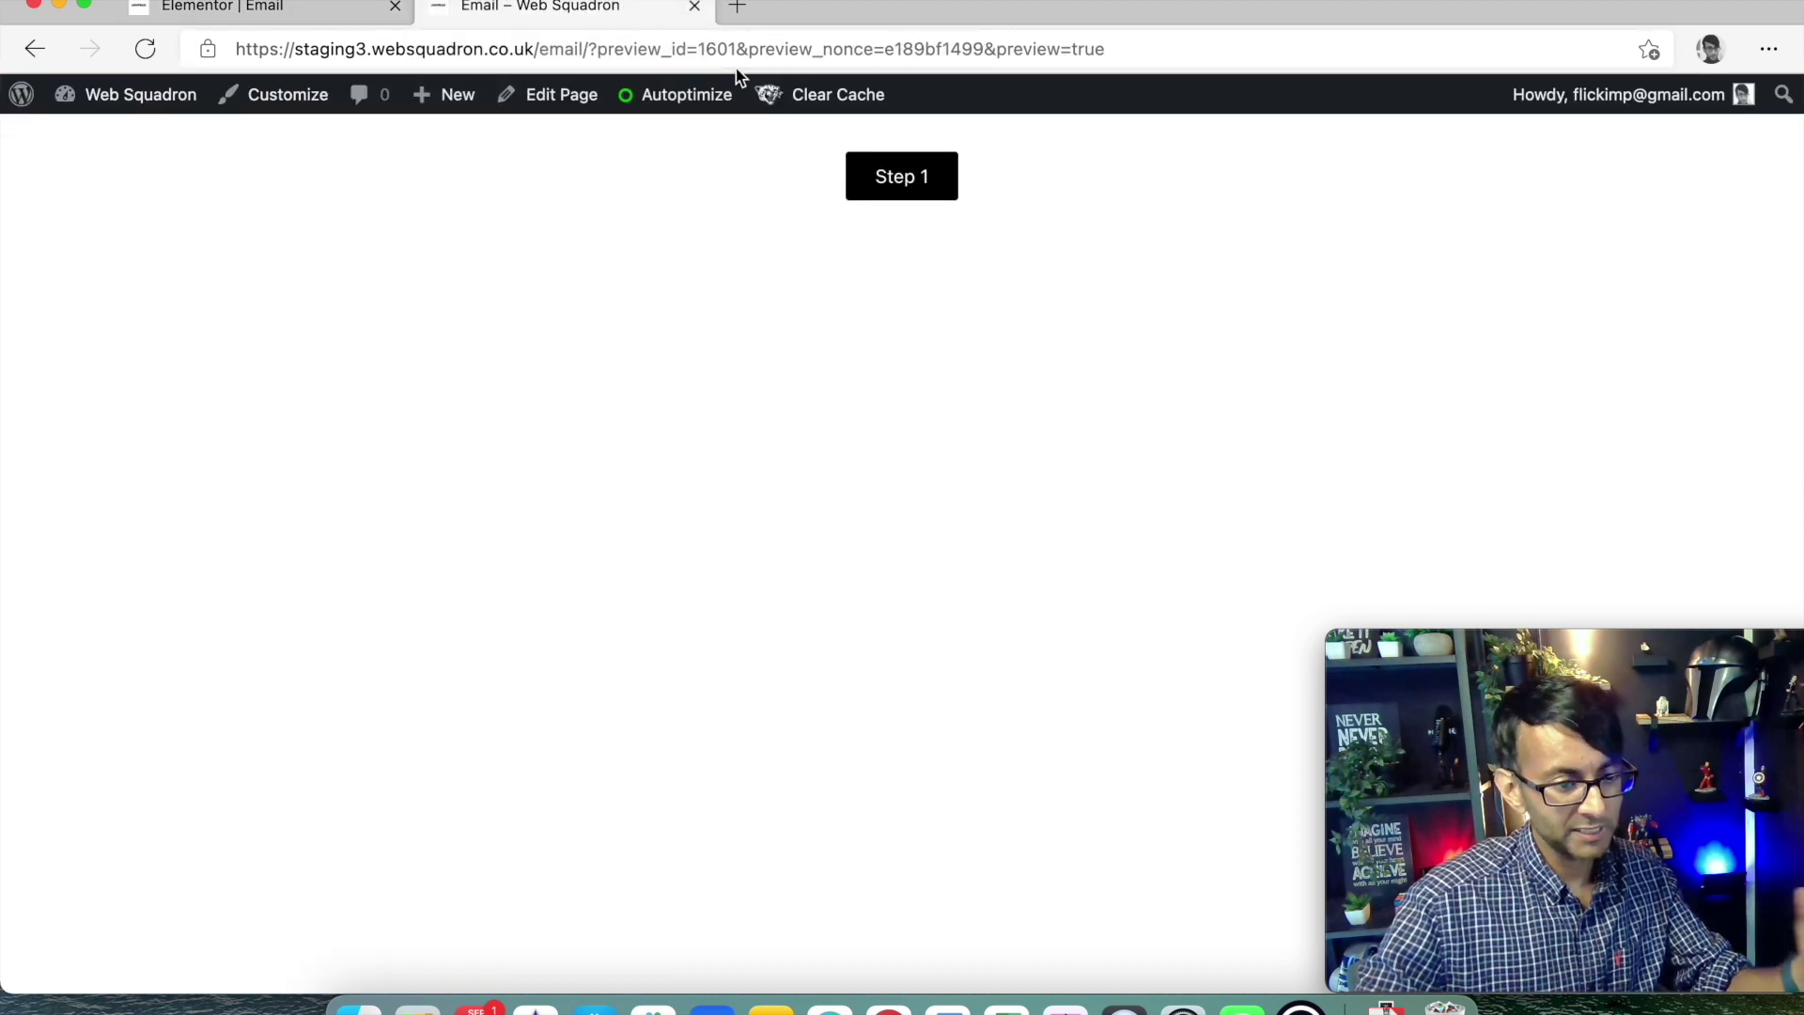
click(736, 61)
key(Return)
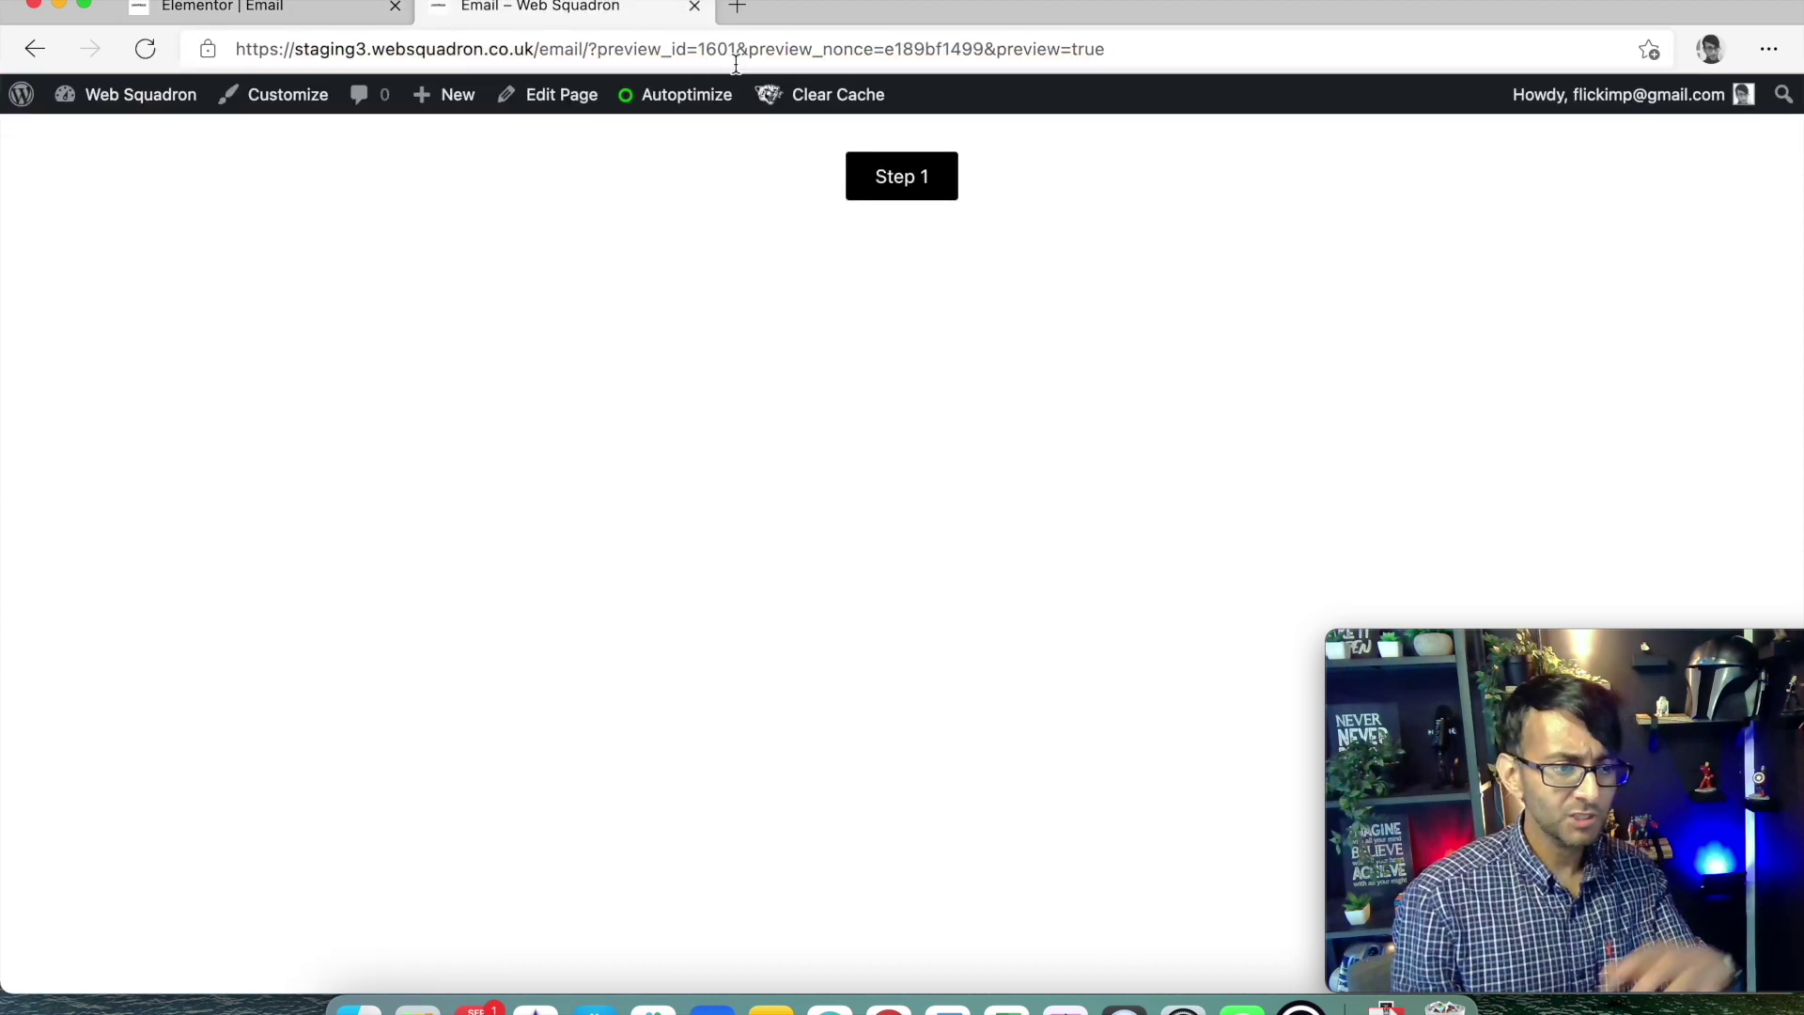
click(910, 193)
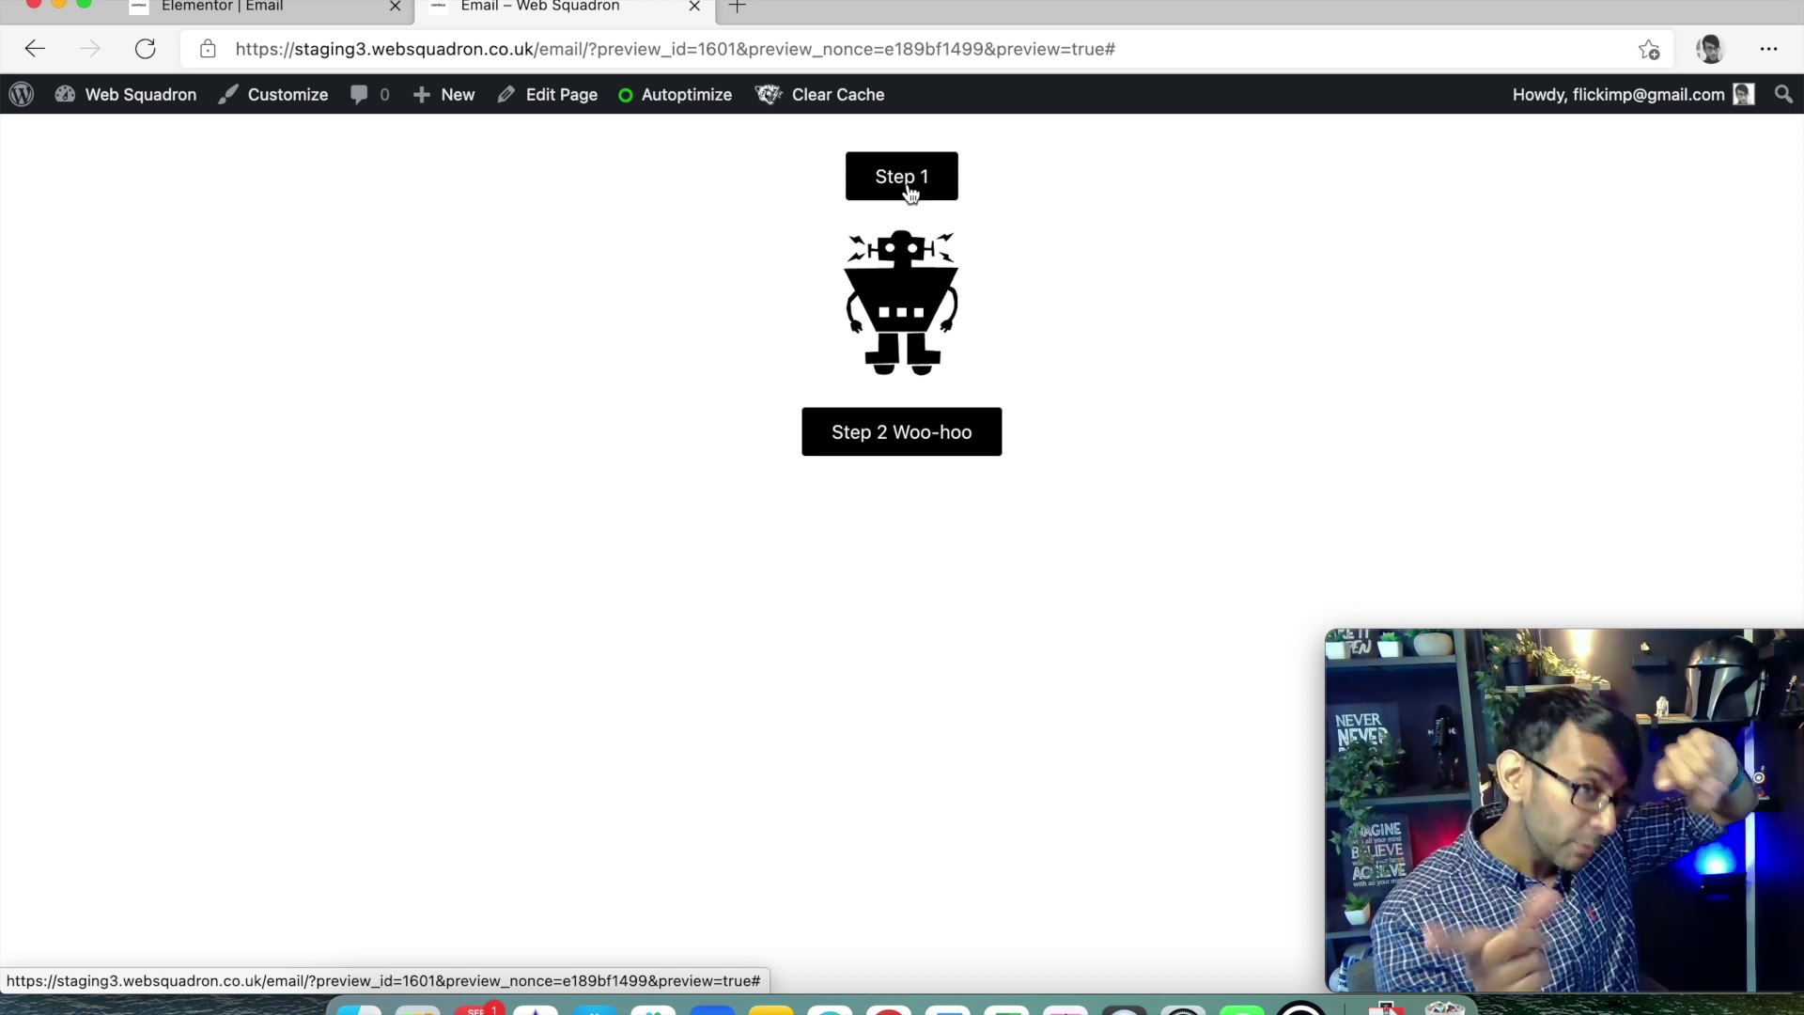
click(259, 9)
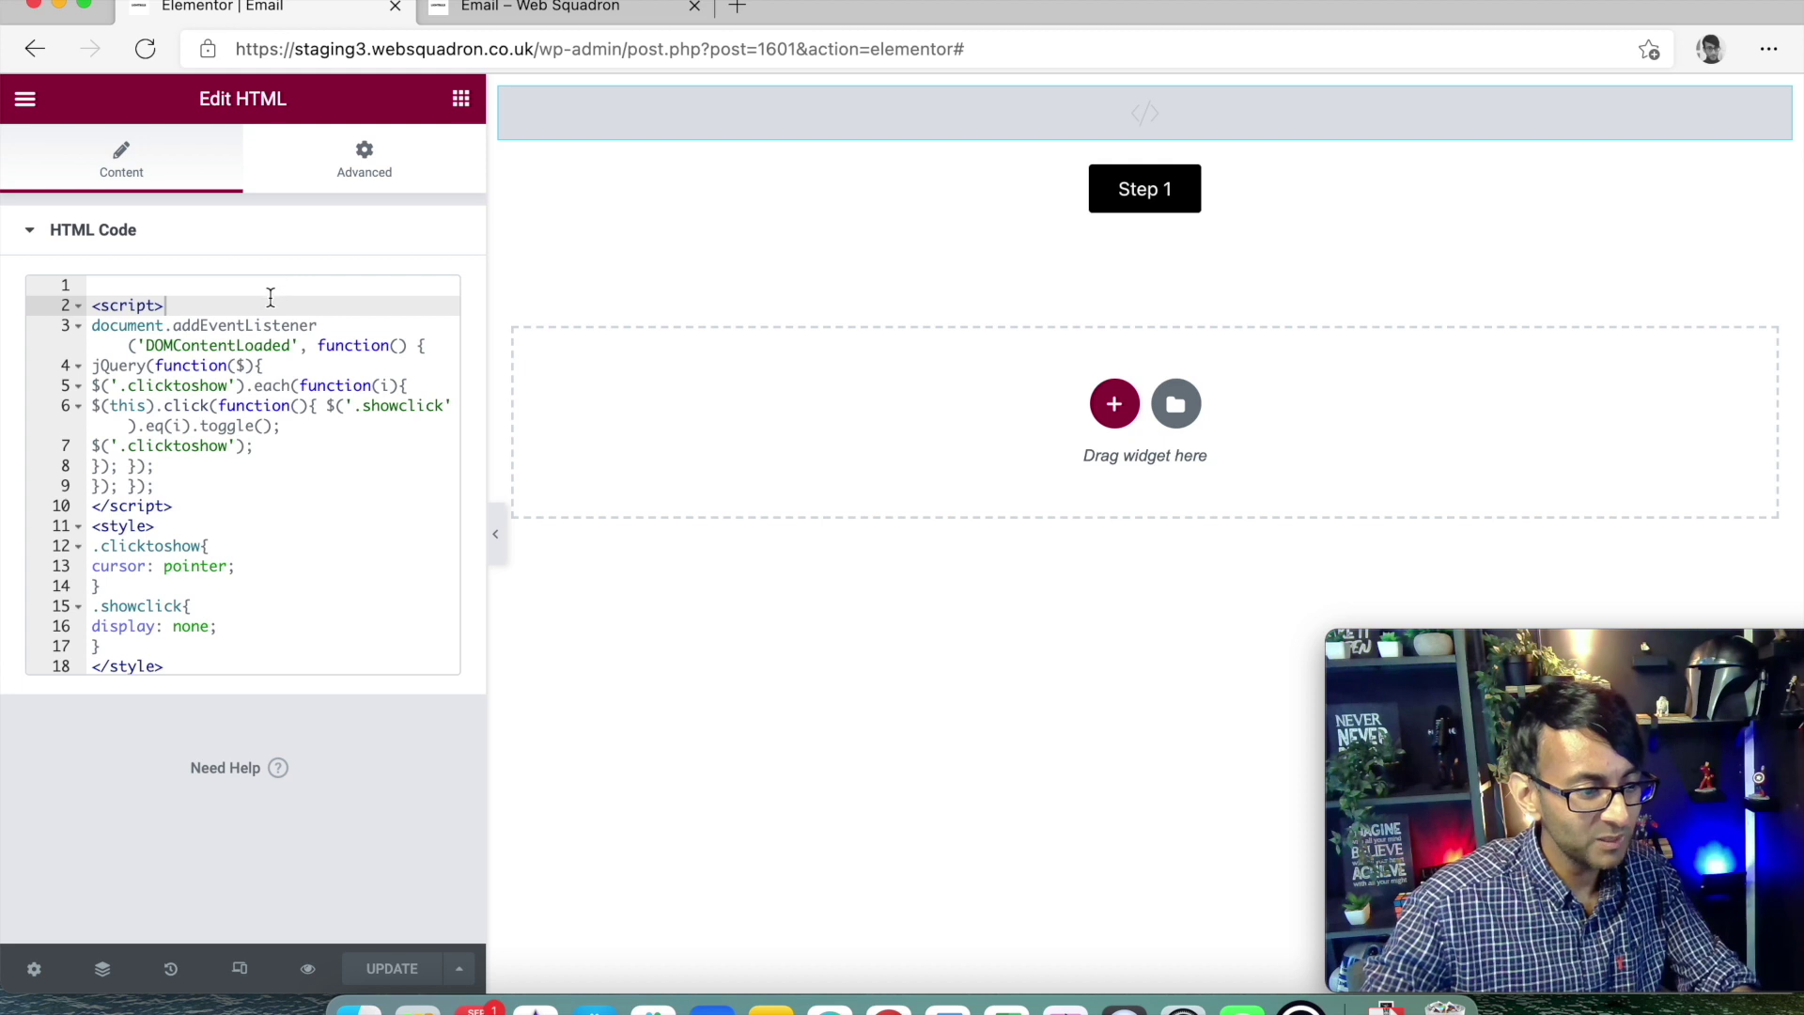
- Delete the script tag's '>' again and add a two-column section below Step 2 Woo-hoo
key(BackSpace)
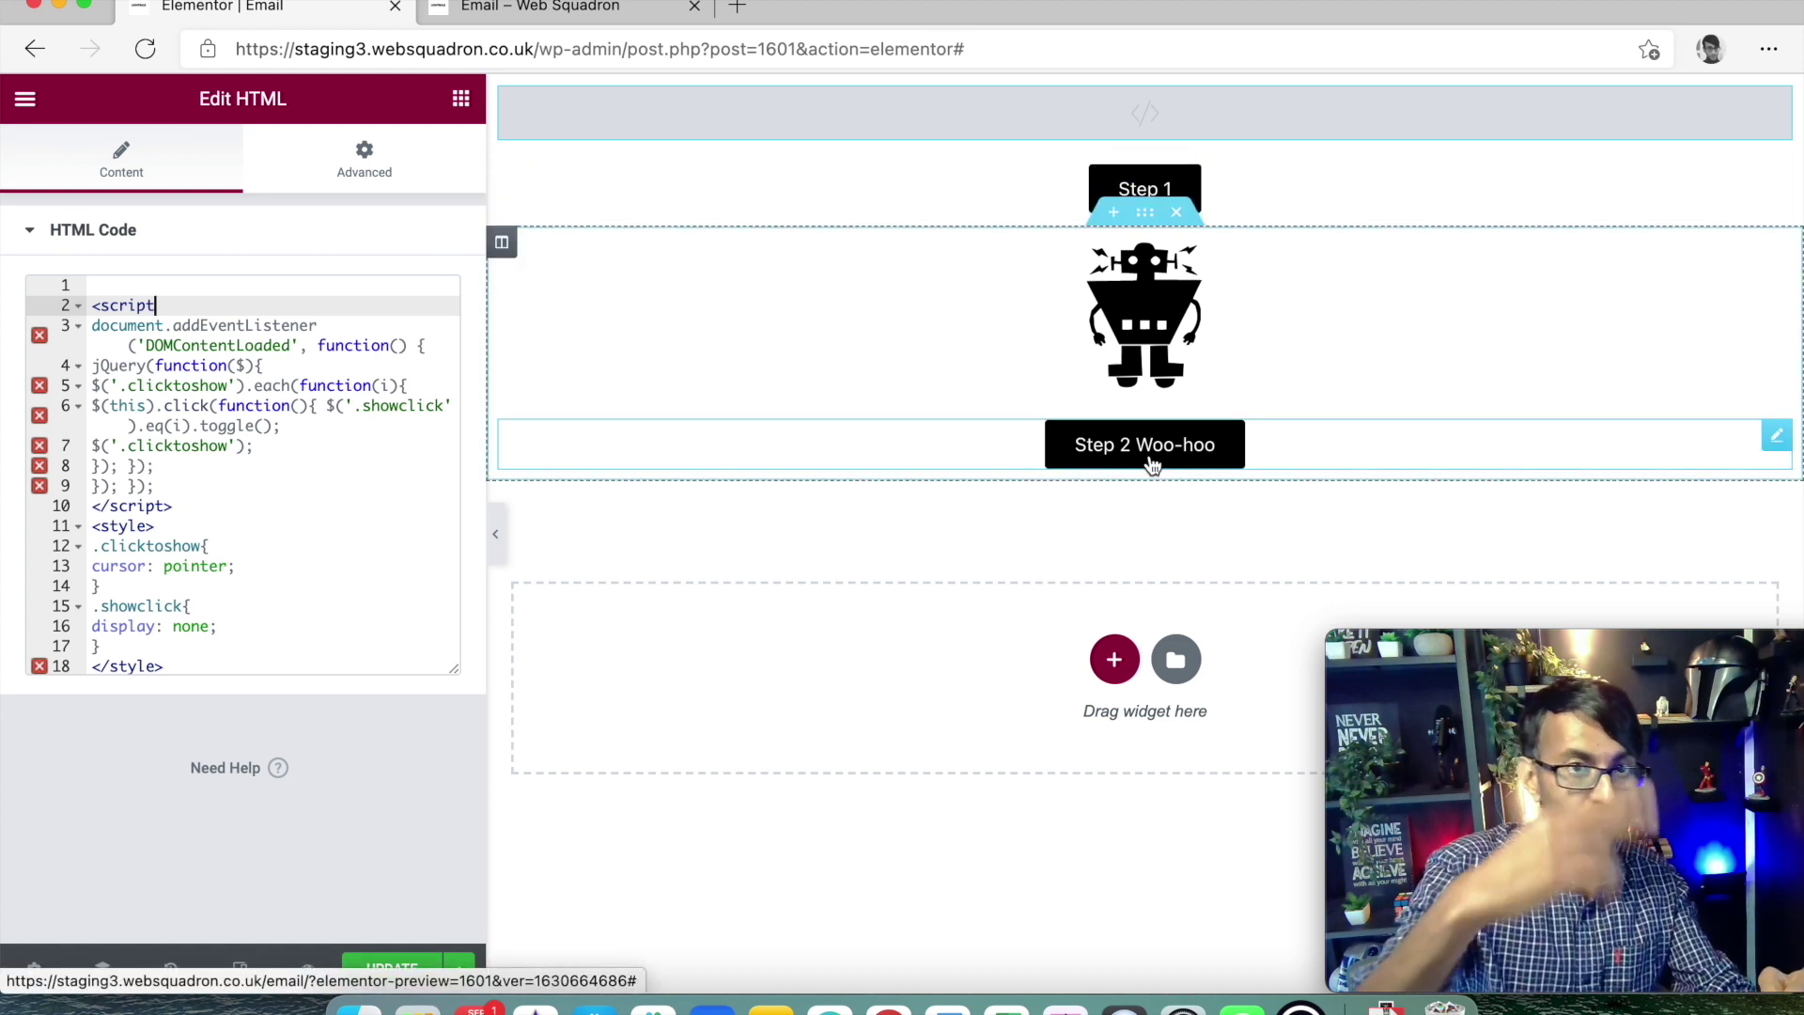
click(1115, 660)
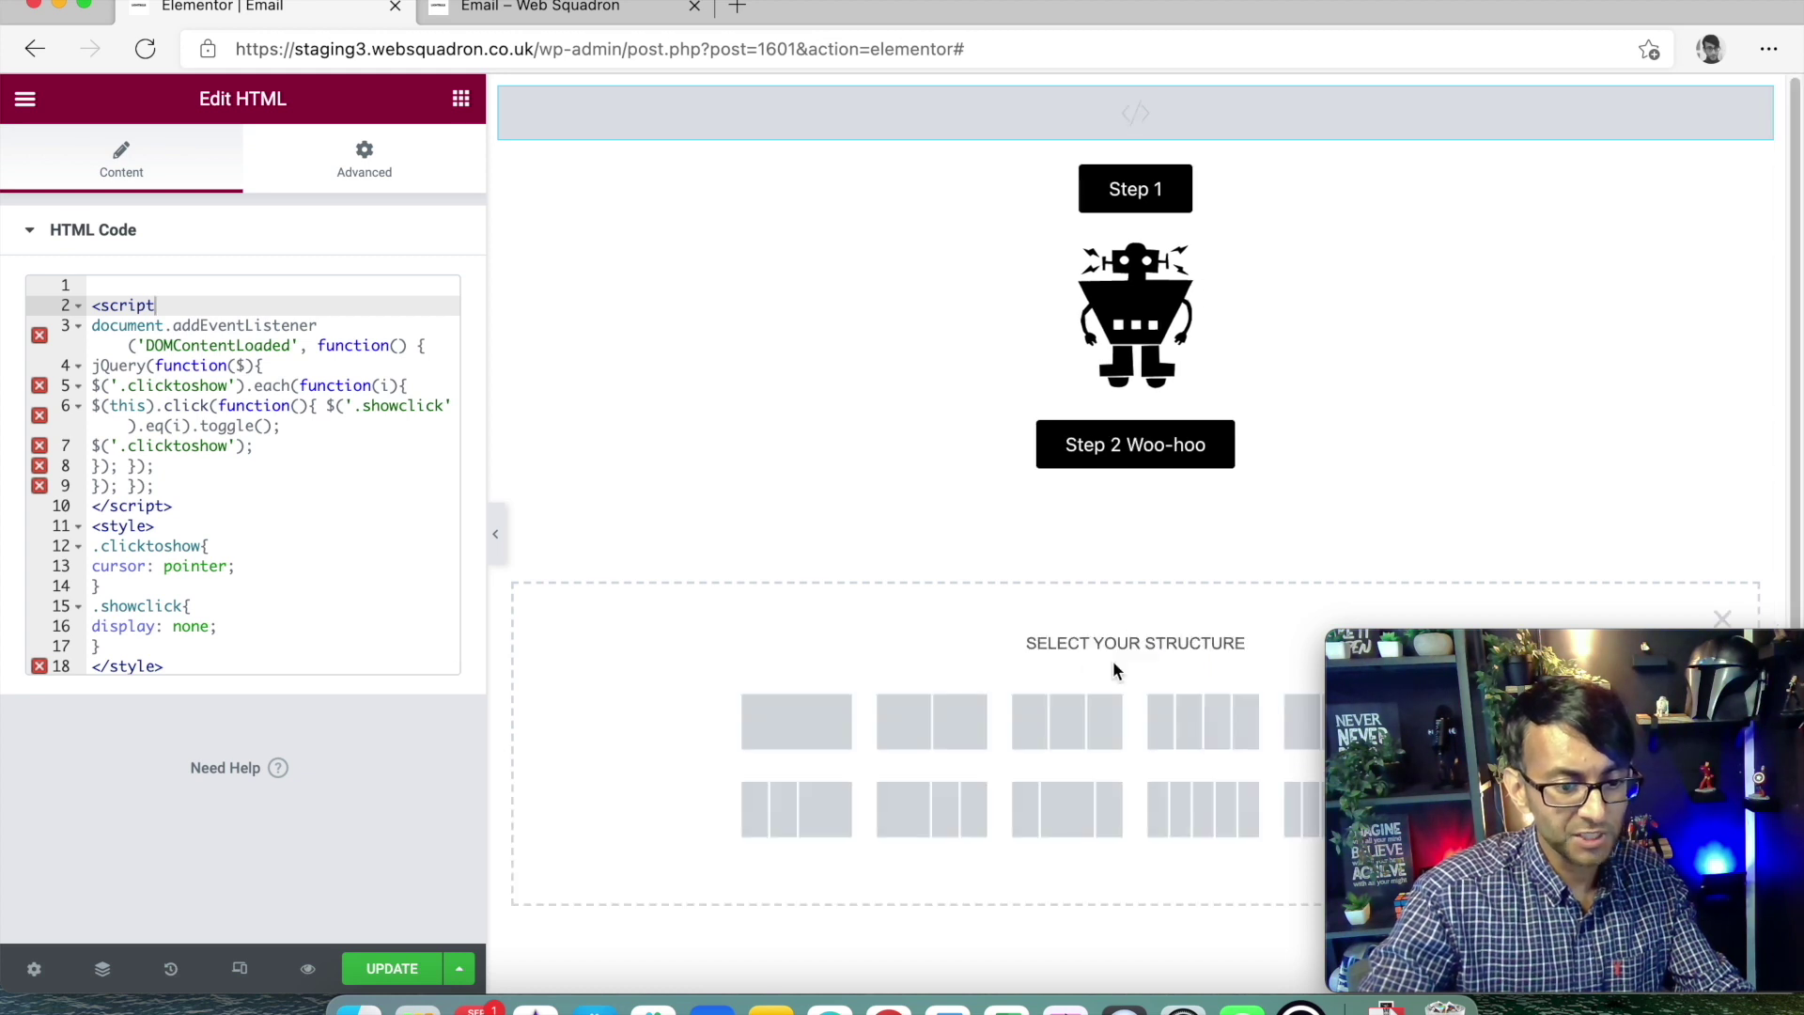
click(940, 719)
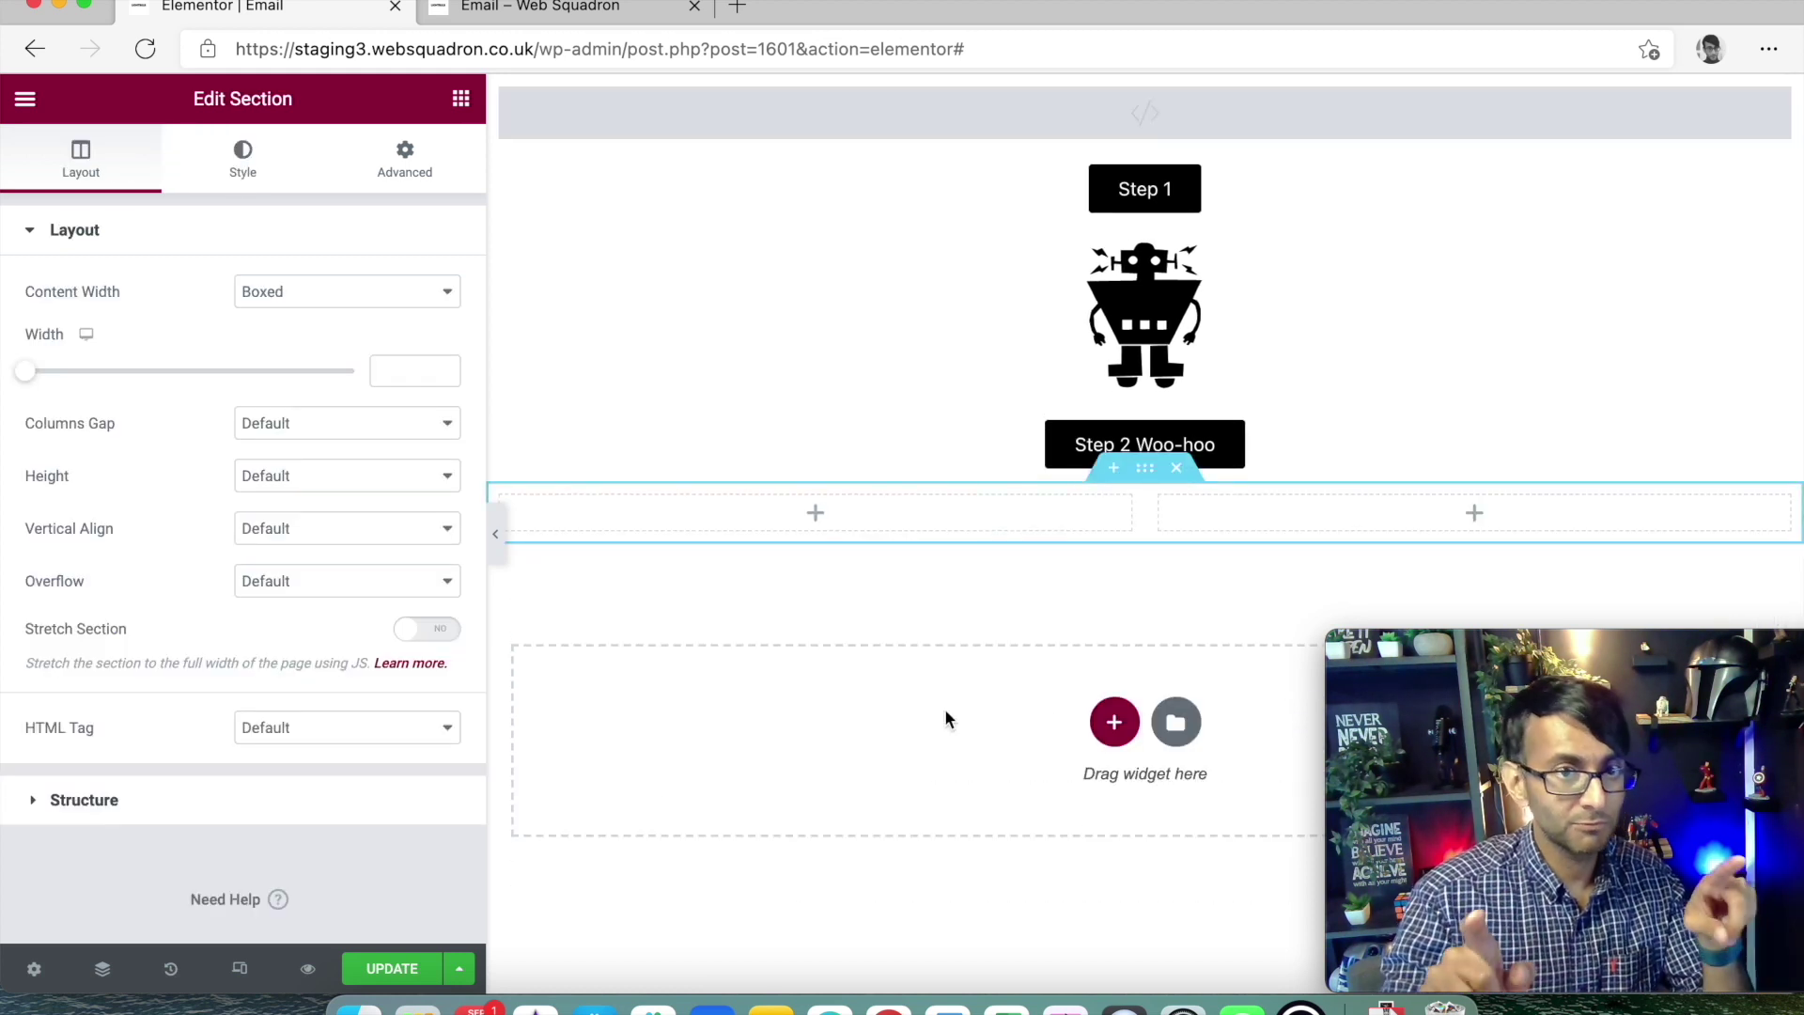
click(460, 111)
- Drop a Text Editor widget into each of the two new columns
drag(355, 451, 752, 517)
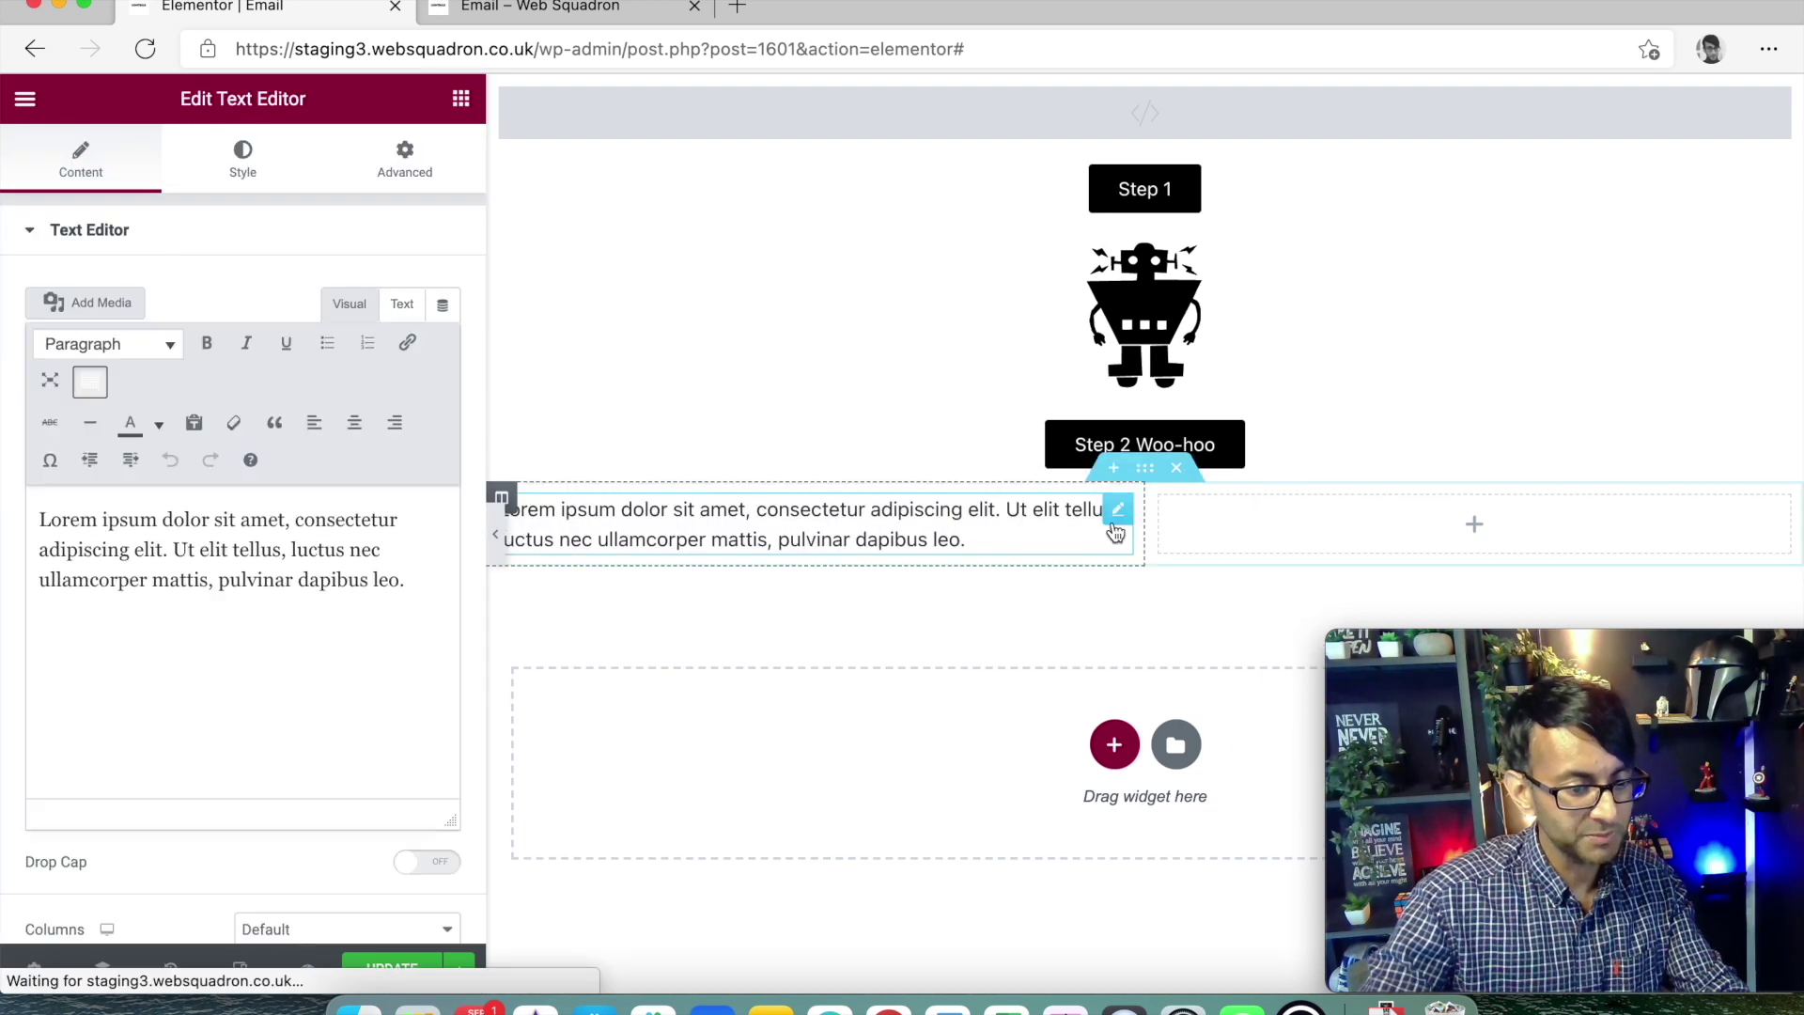
click(460, 97)
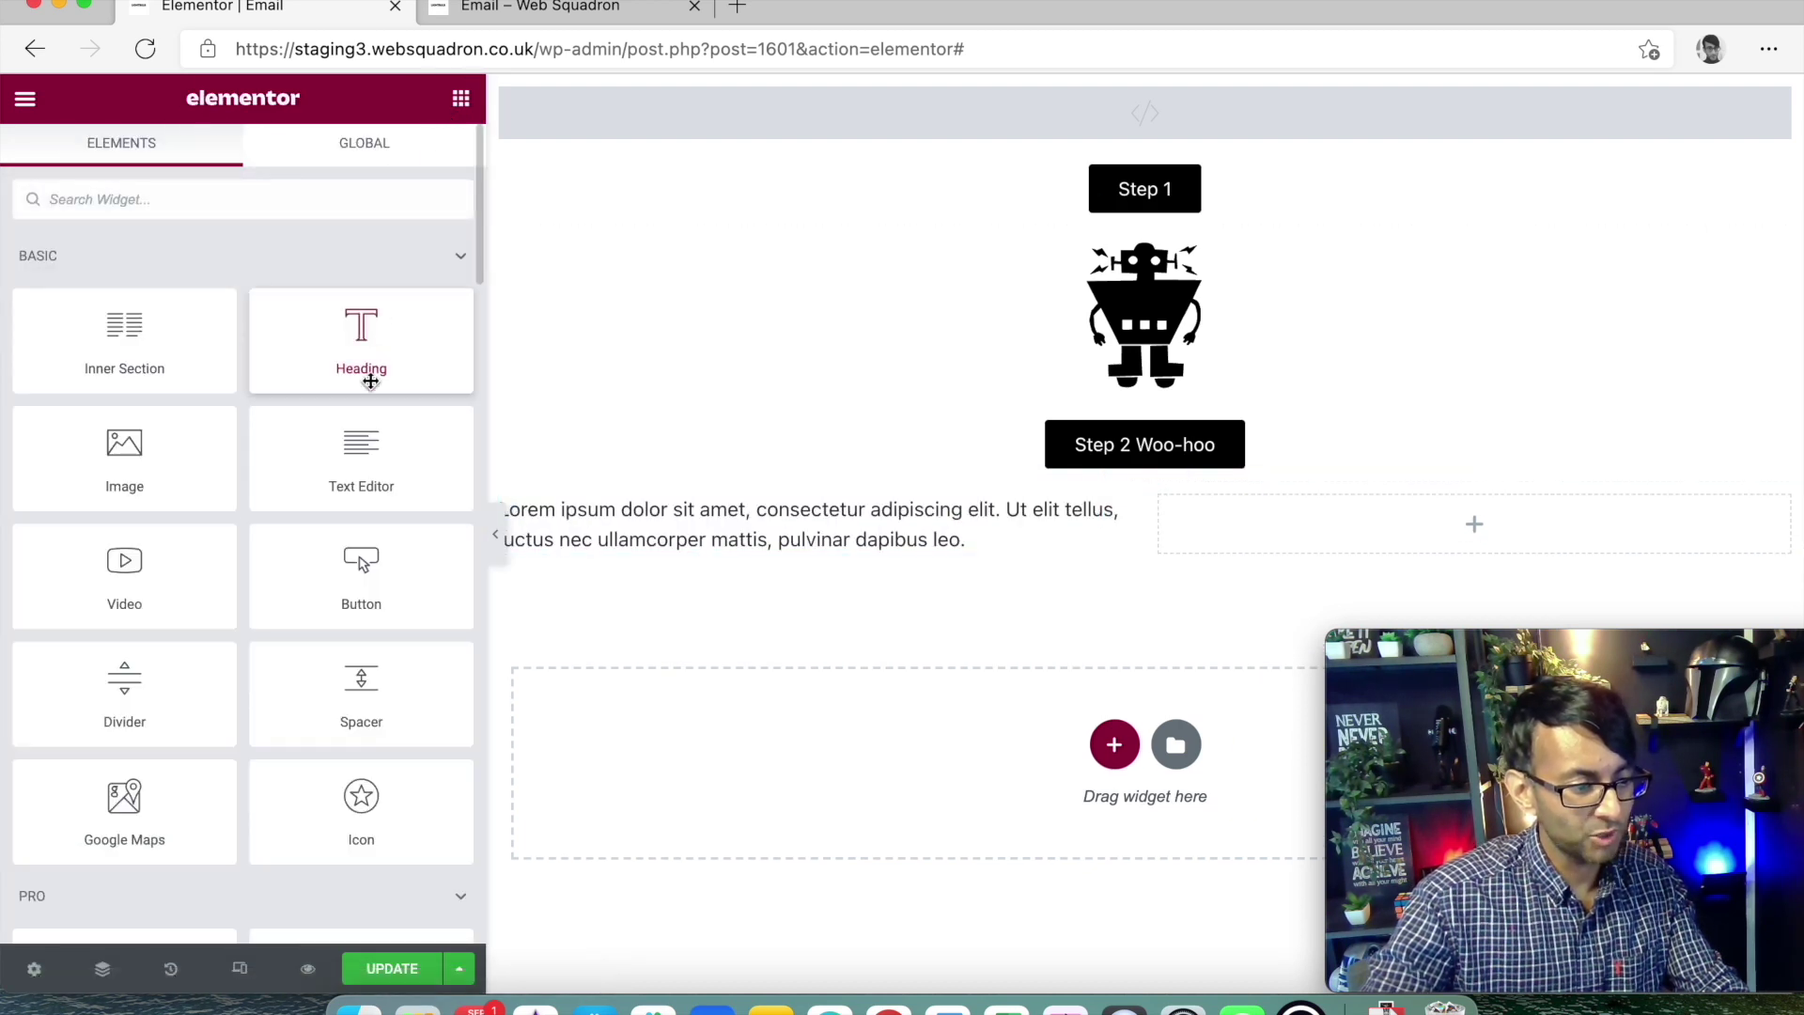
drag(361, 451, 1503, 531)
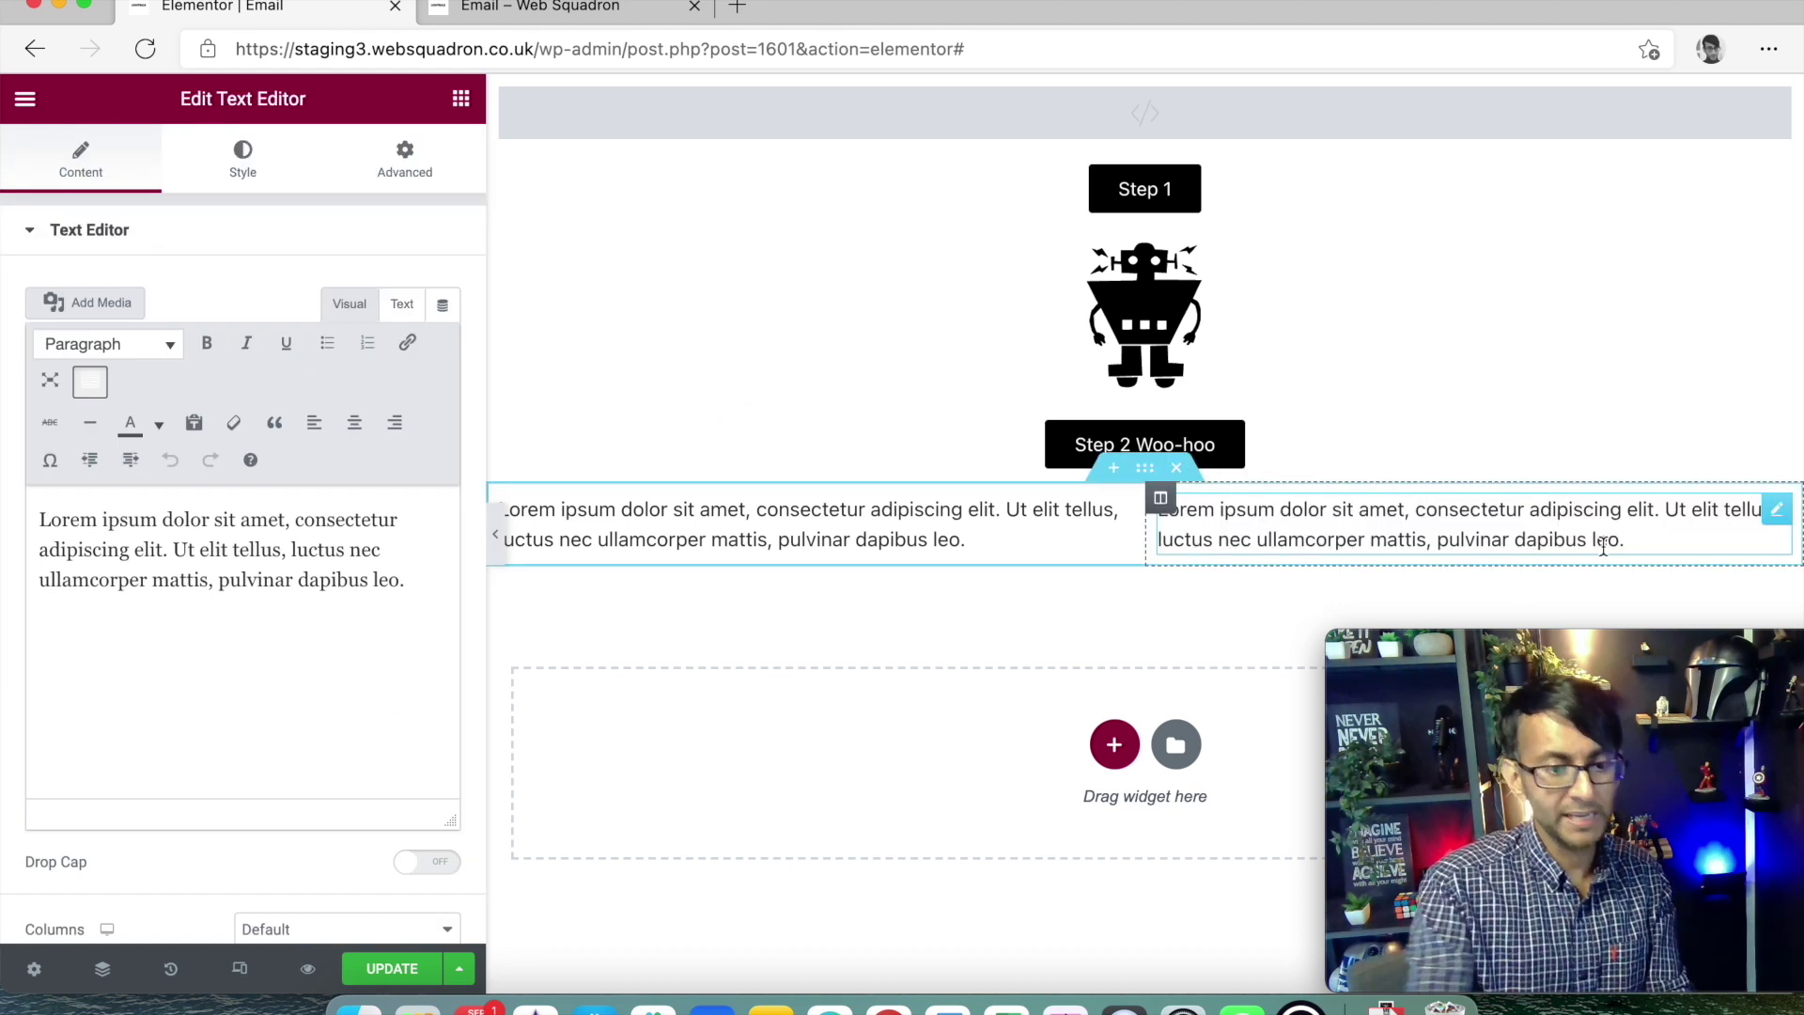
- Head the right column's text with 'ROUTE 2' on its own line
click(45, 517)
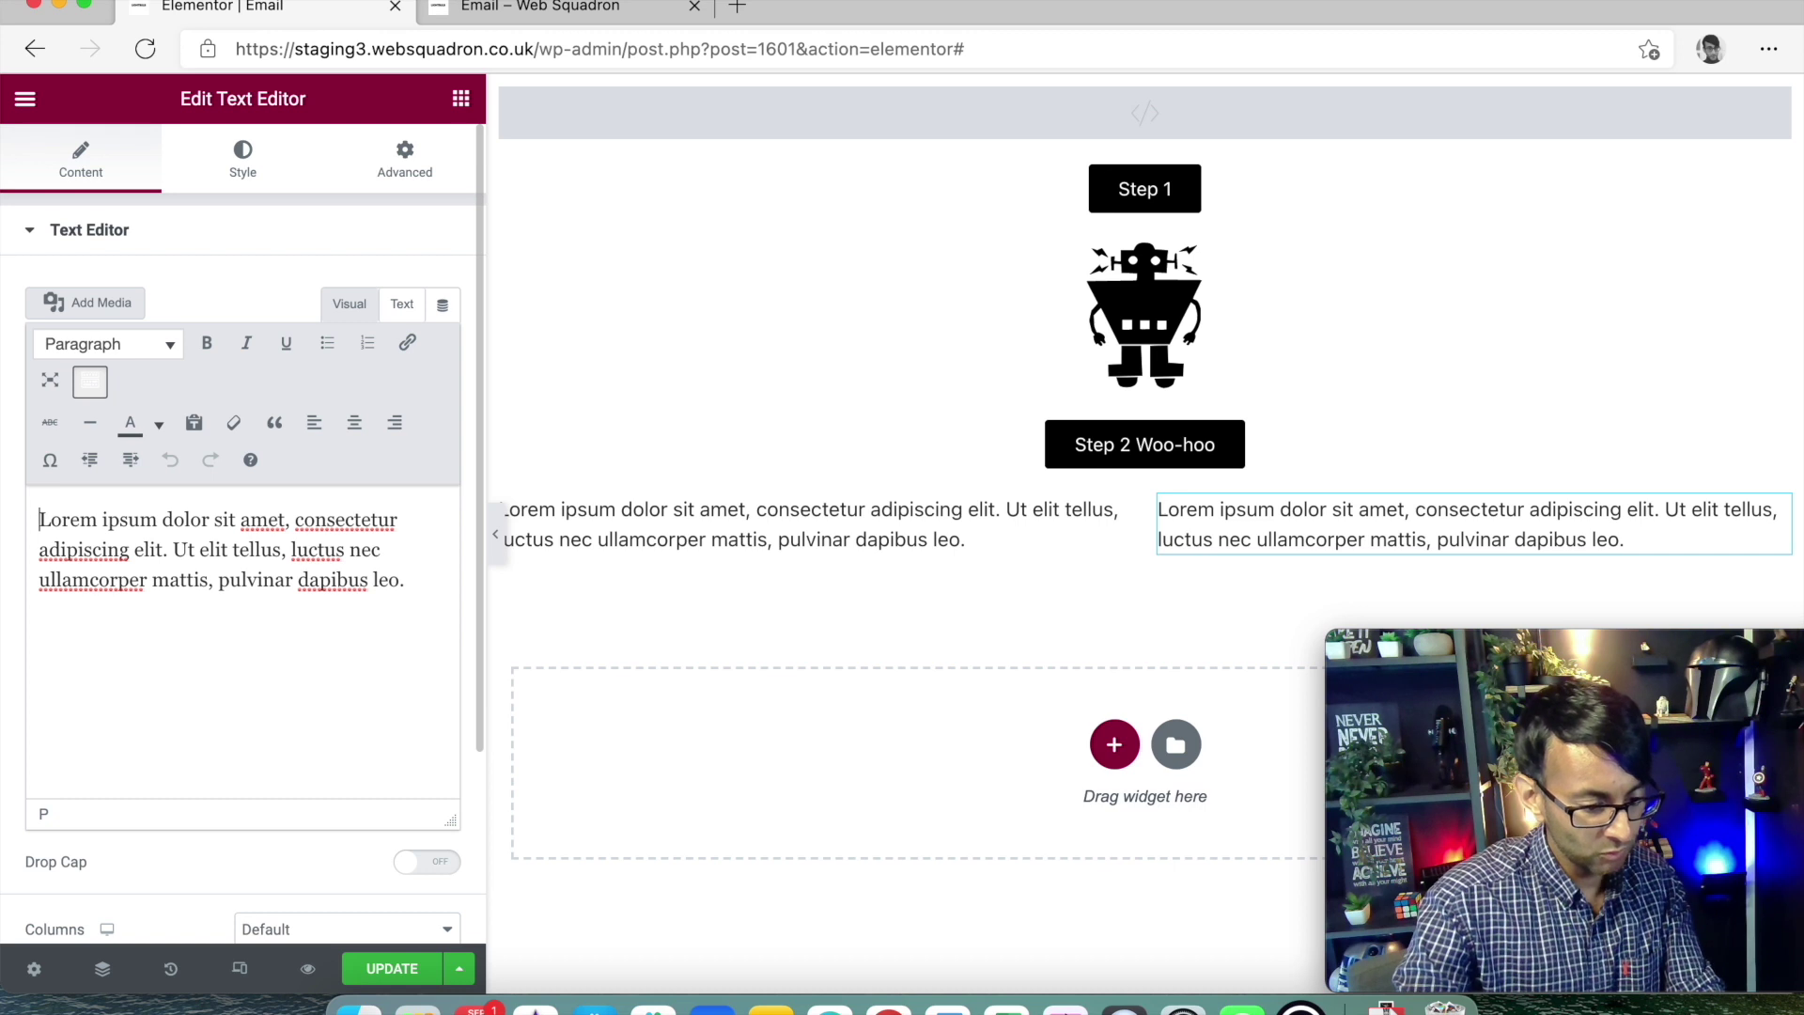
text(ROUTE @)
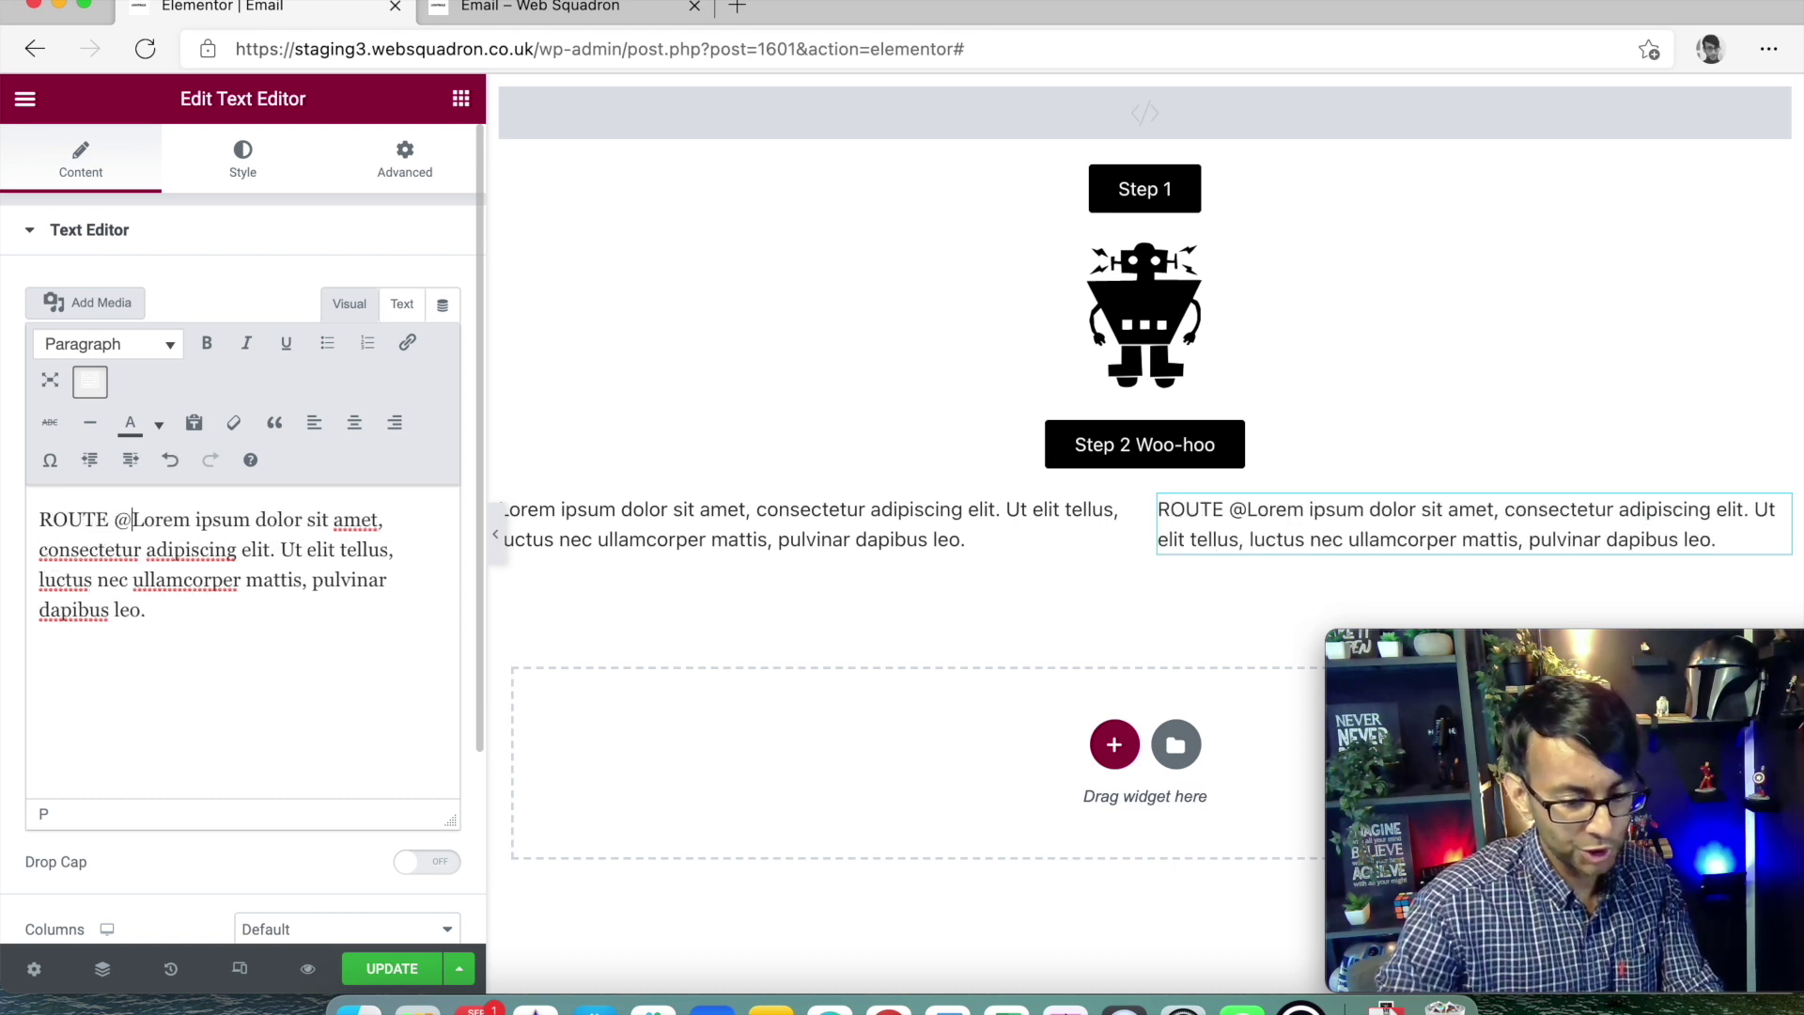
key(Return)
key(BackSpace)
key(BackSpace)
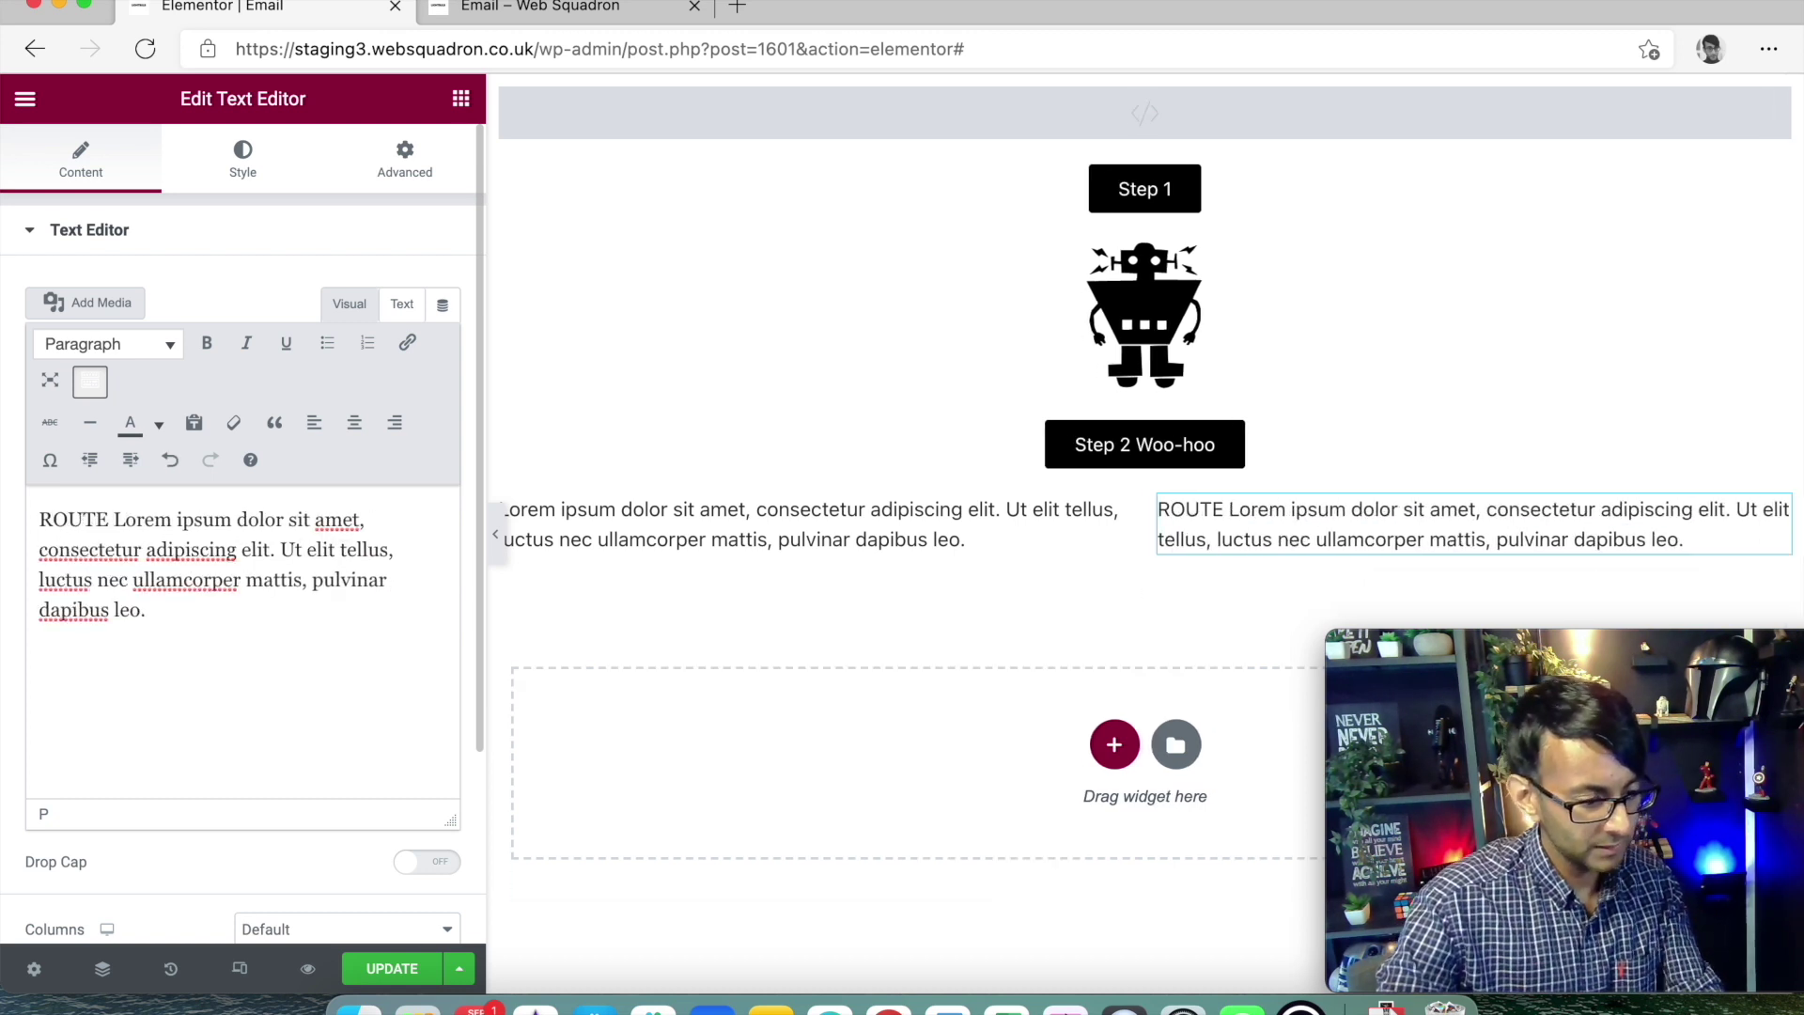
text(2)
key(Return)
- Head the left column's text with 'ROUTE 1' on its own line
click(527, 523)
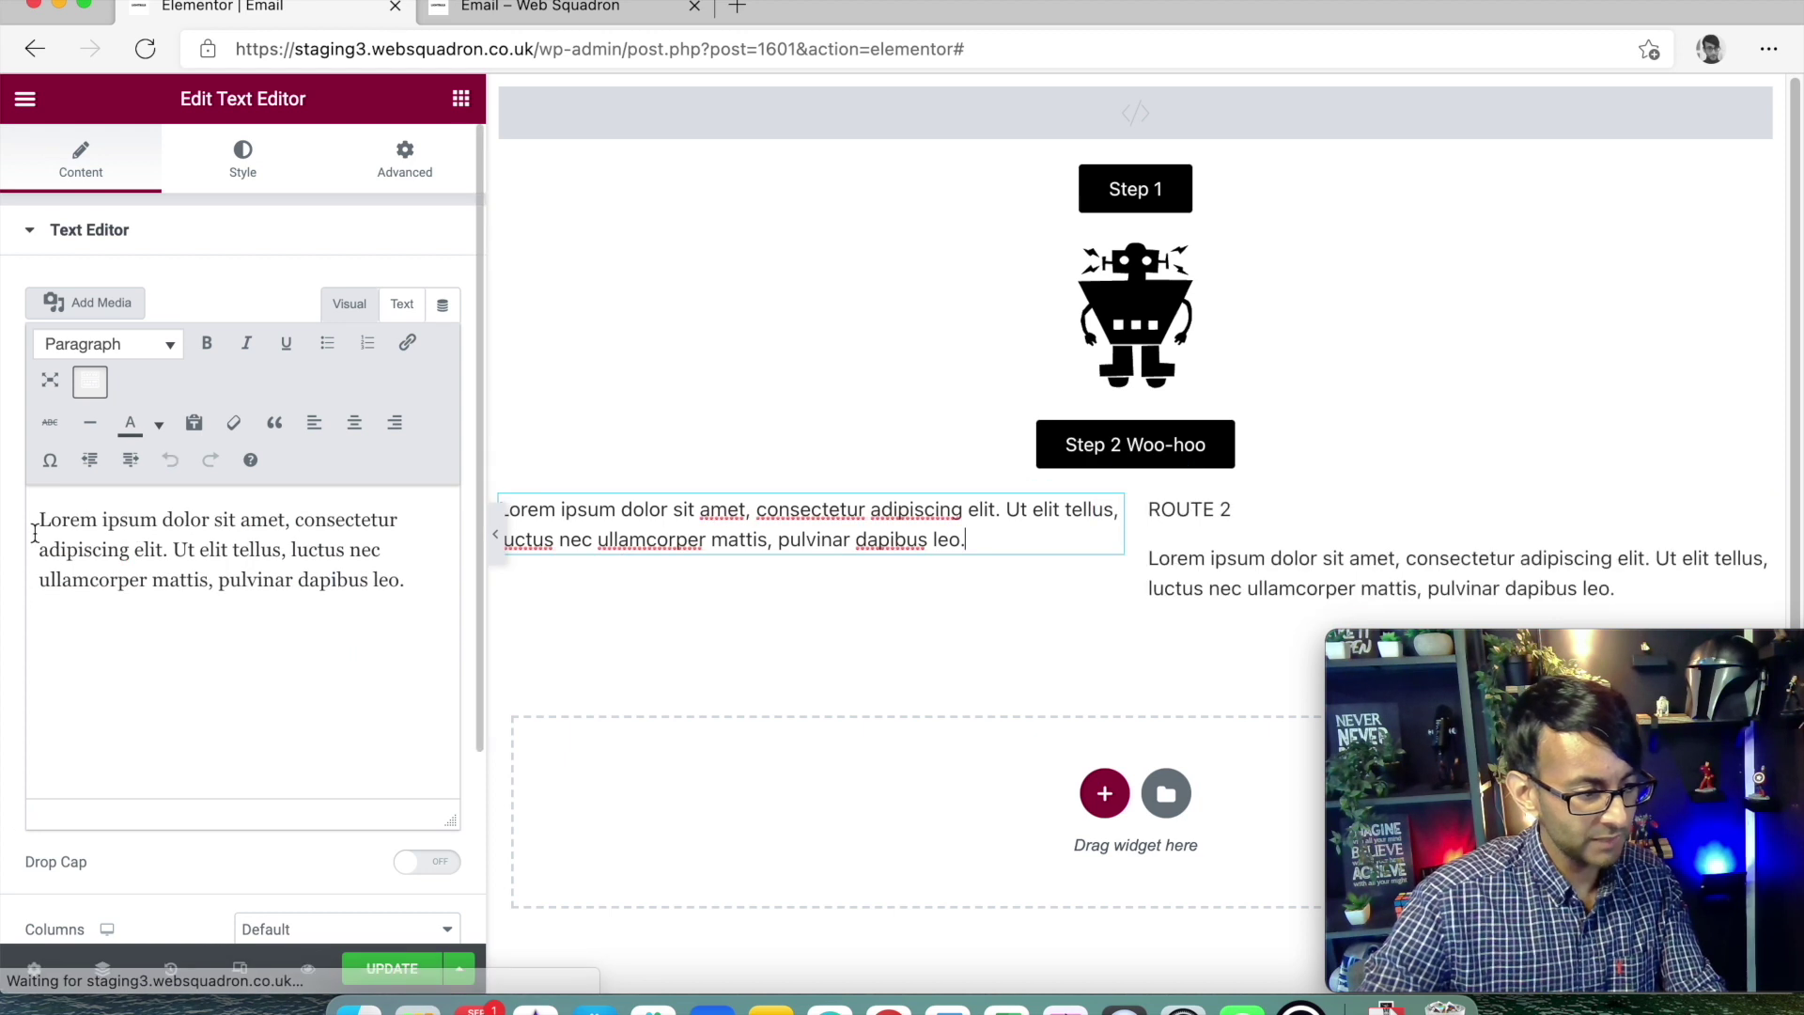
click(40, 520)
text(ROUTE 1)
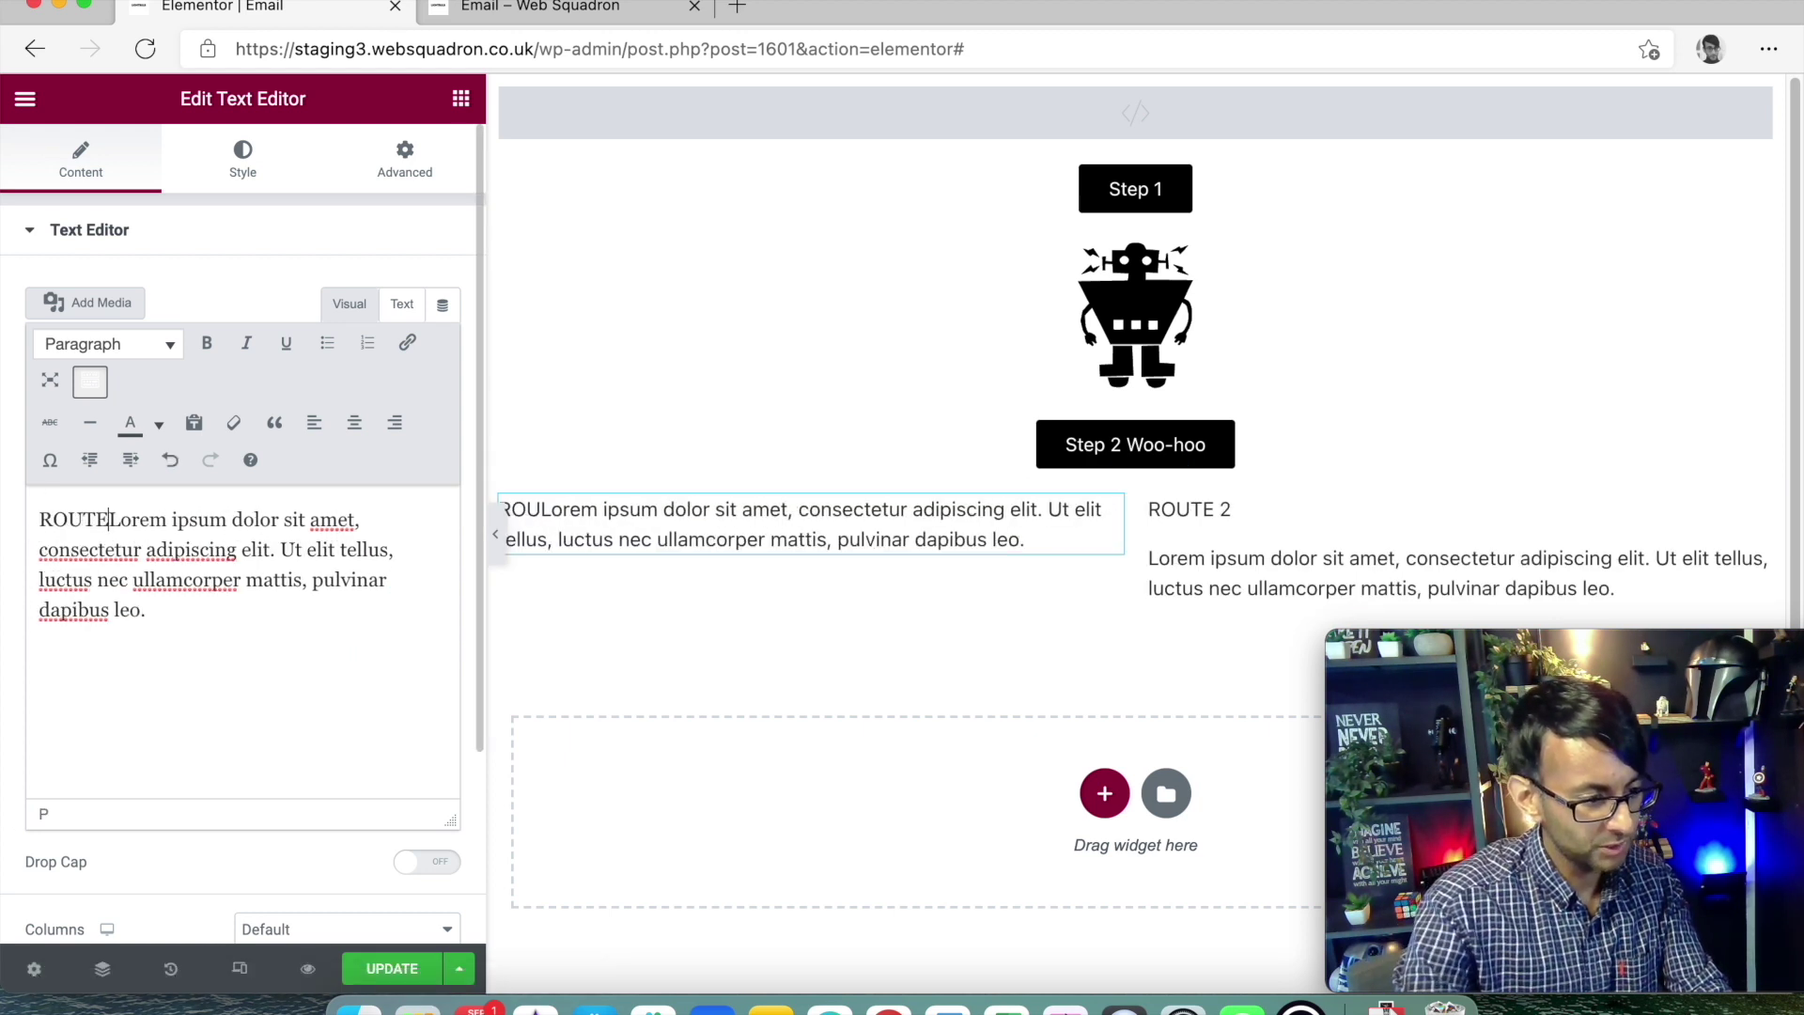
key(Return)
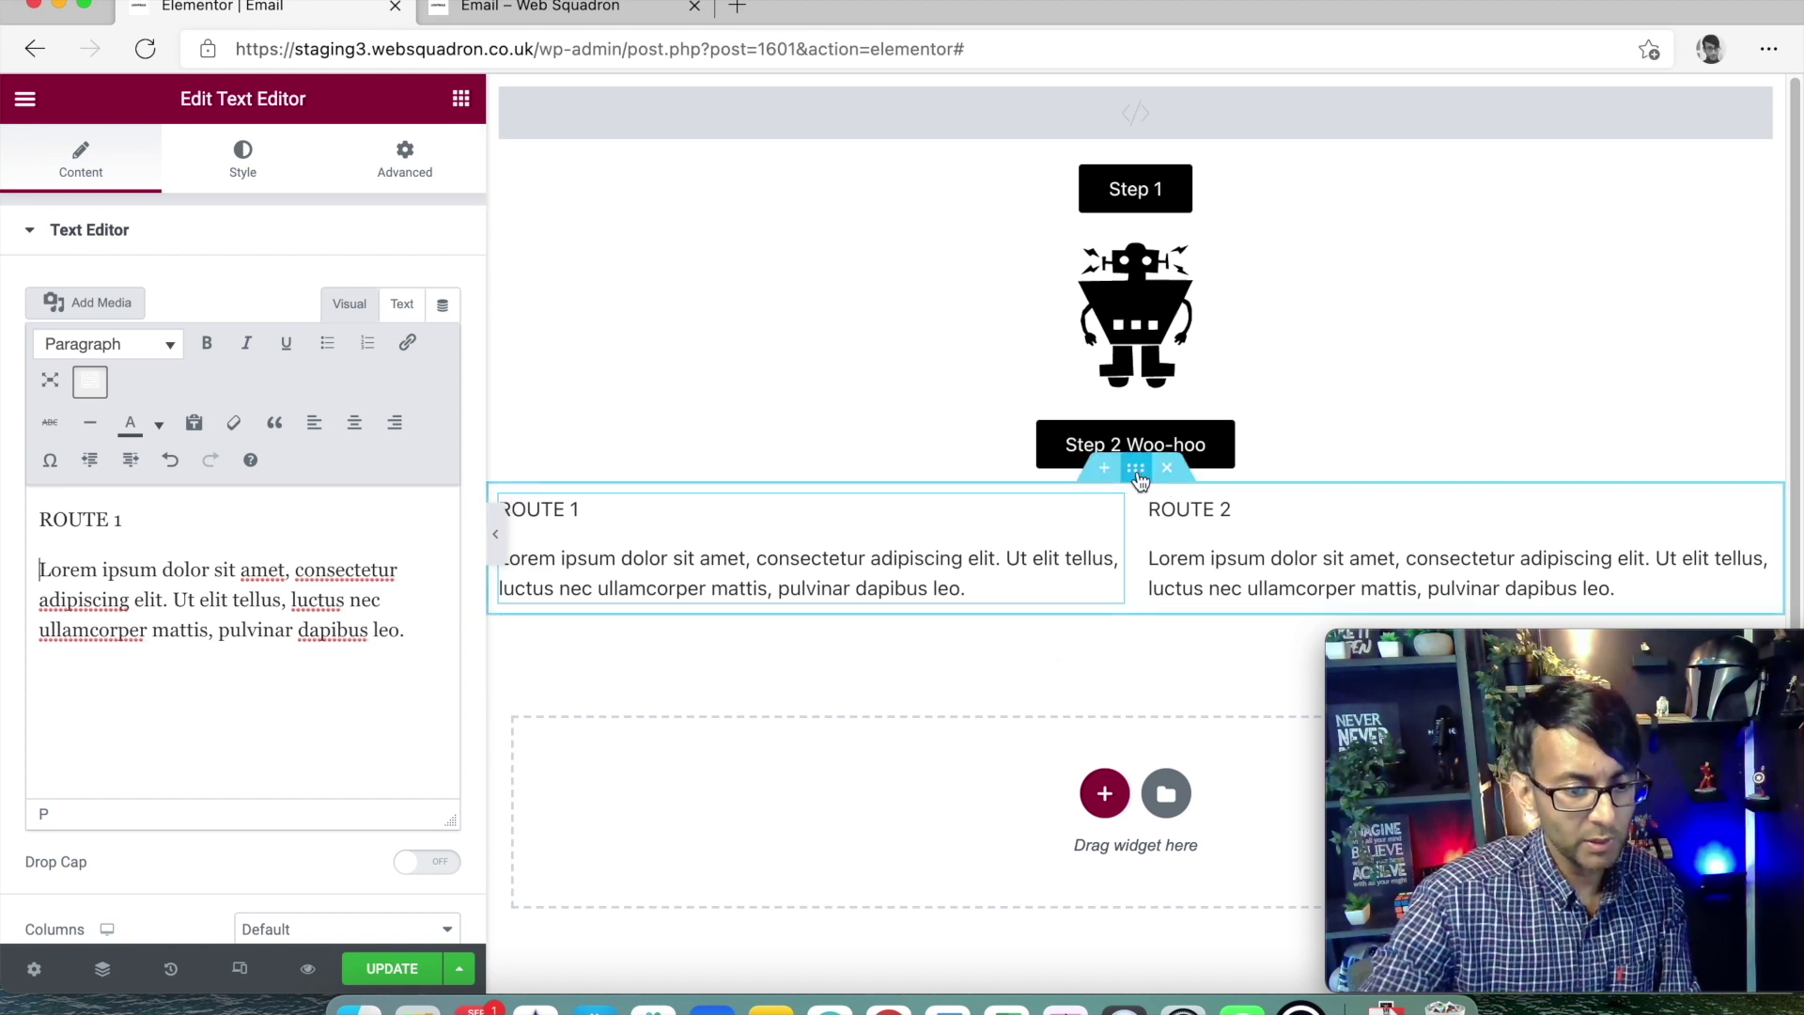
click(1138, 475)
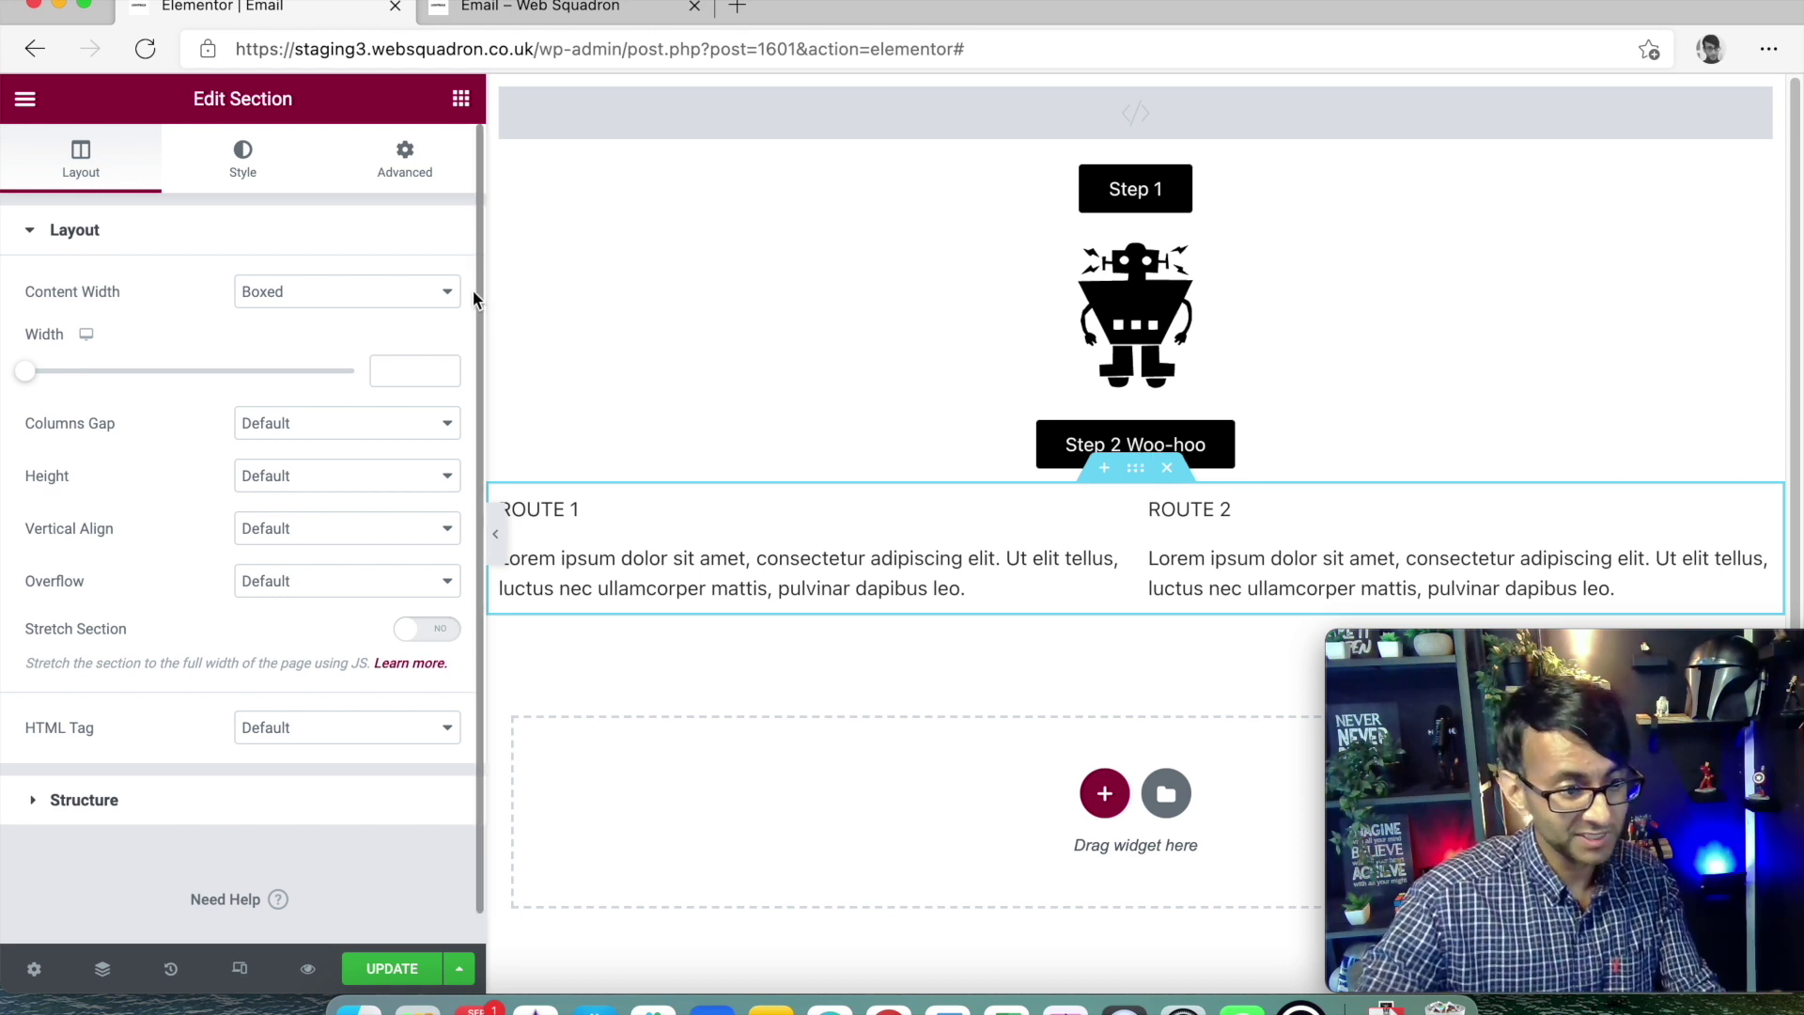
- Give the two-column ROUTE section the CSS class showclick in its Advanced settings
click(399, 162)
click(281, 596)
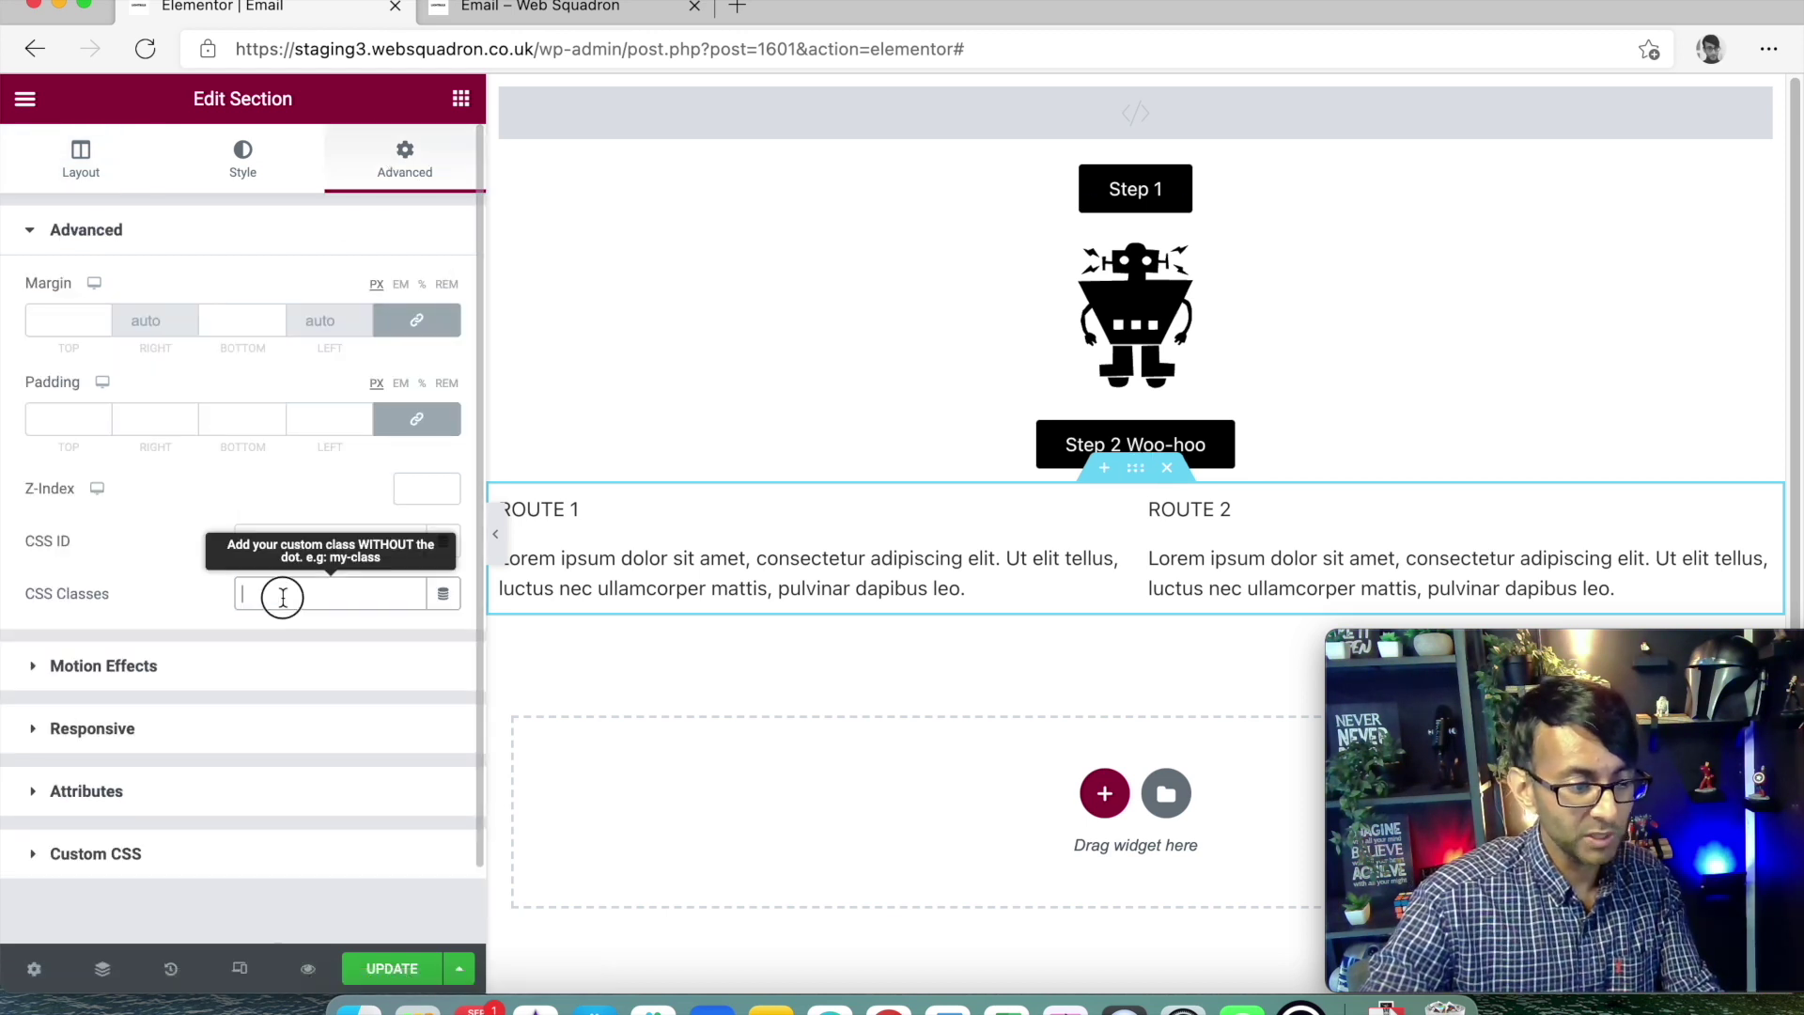
text(showclick)
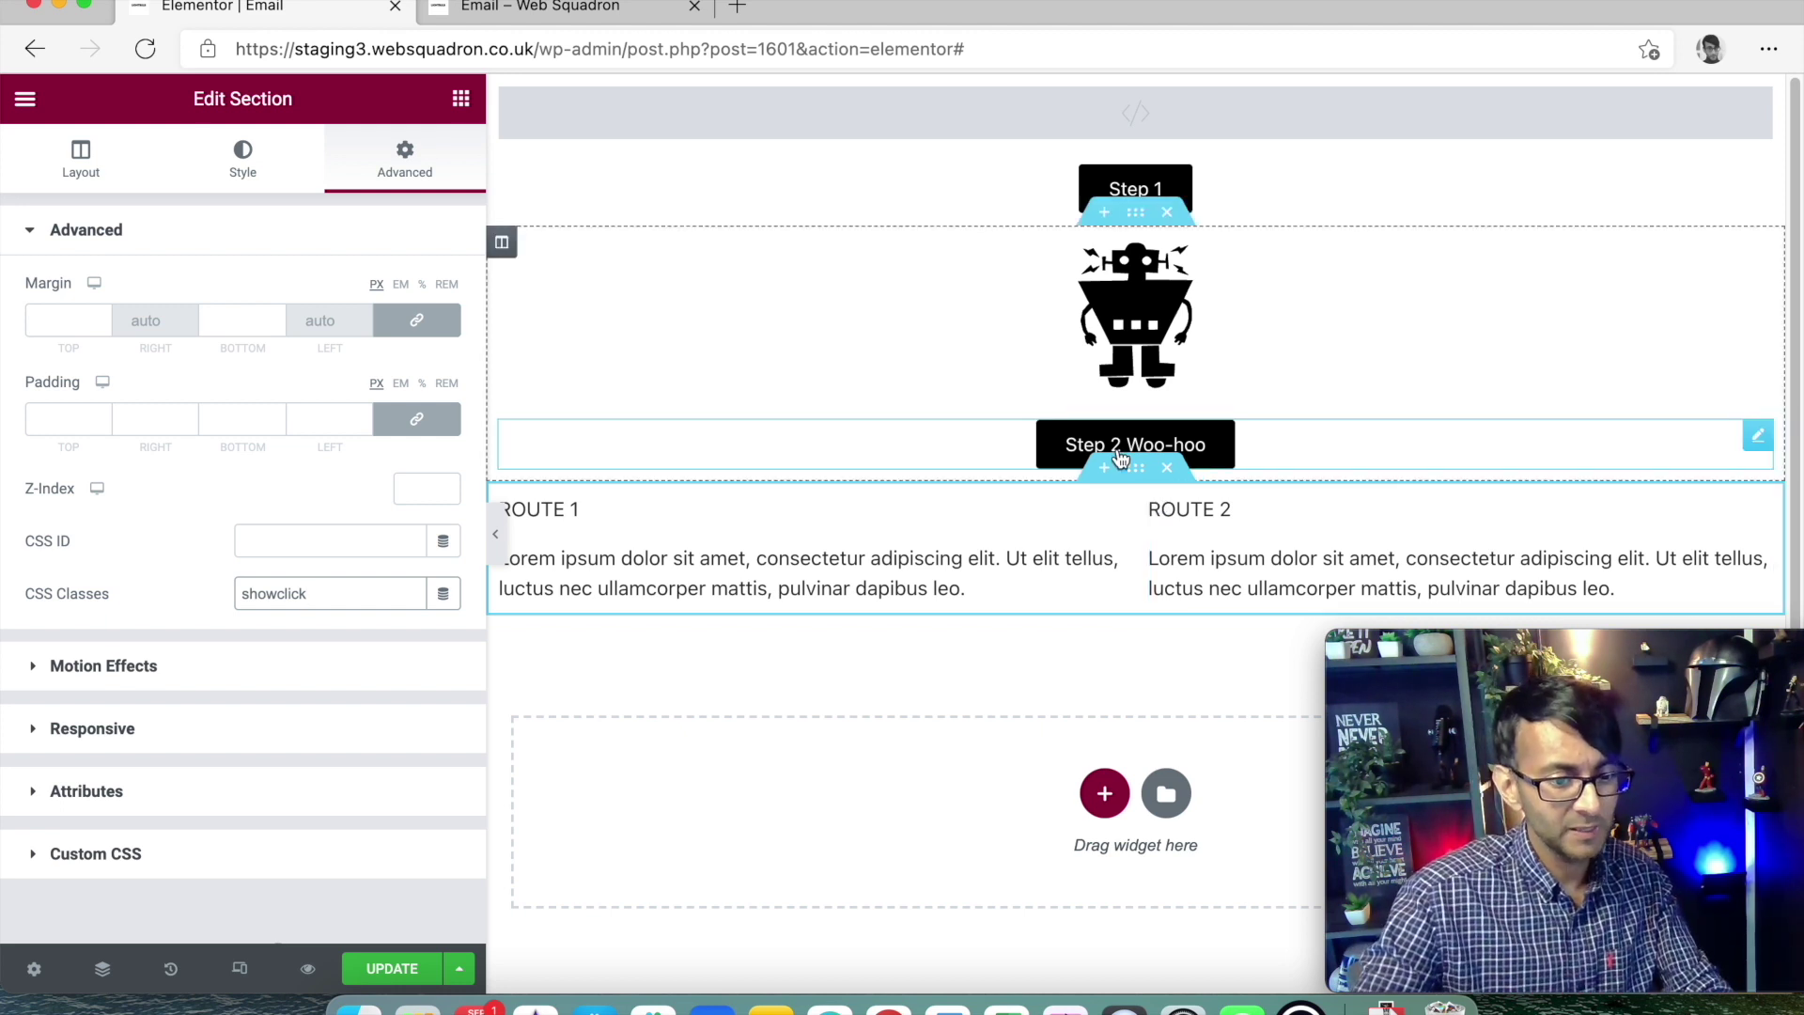
right_click(1328, 438)
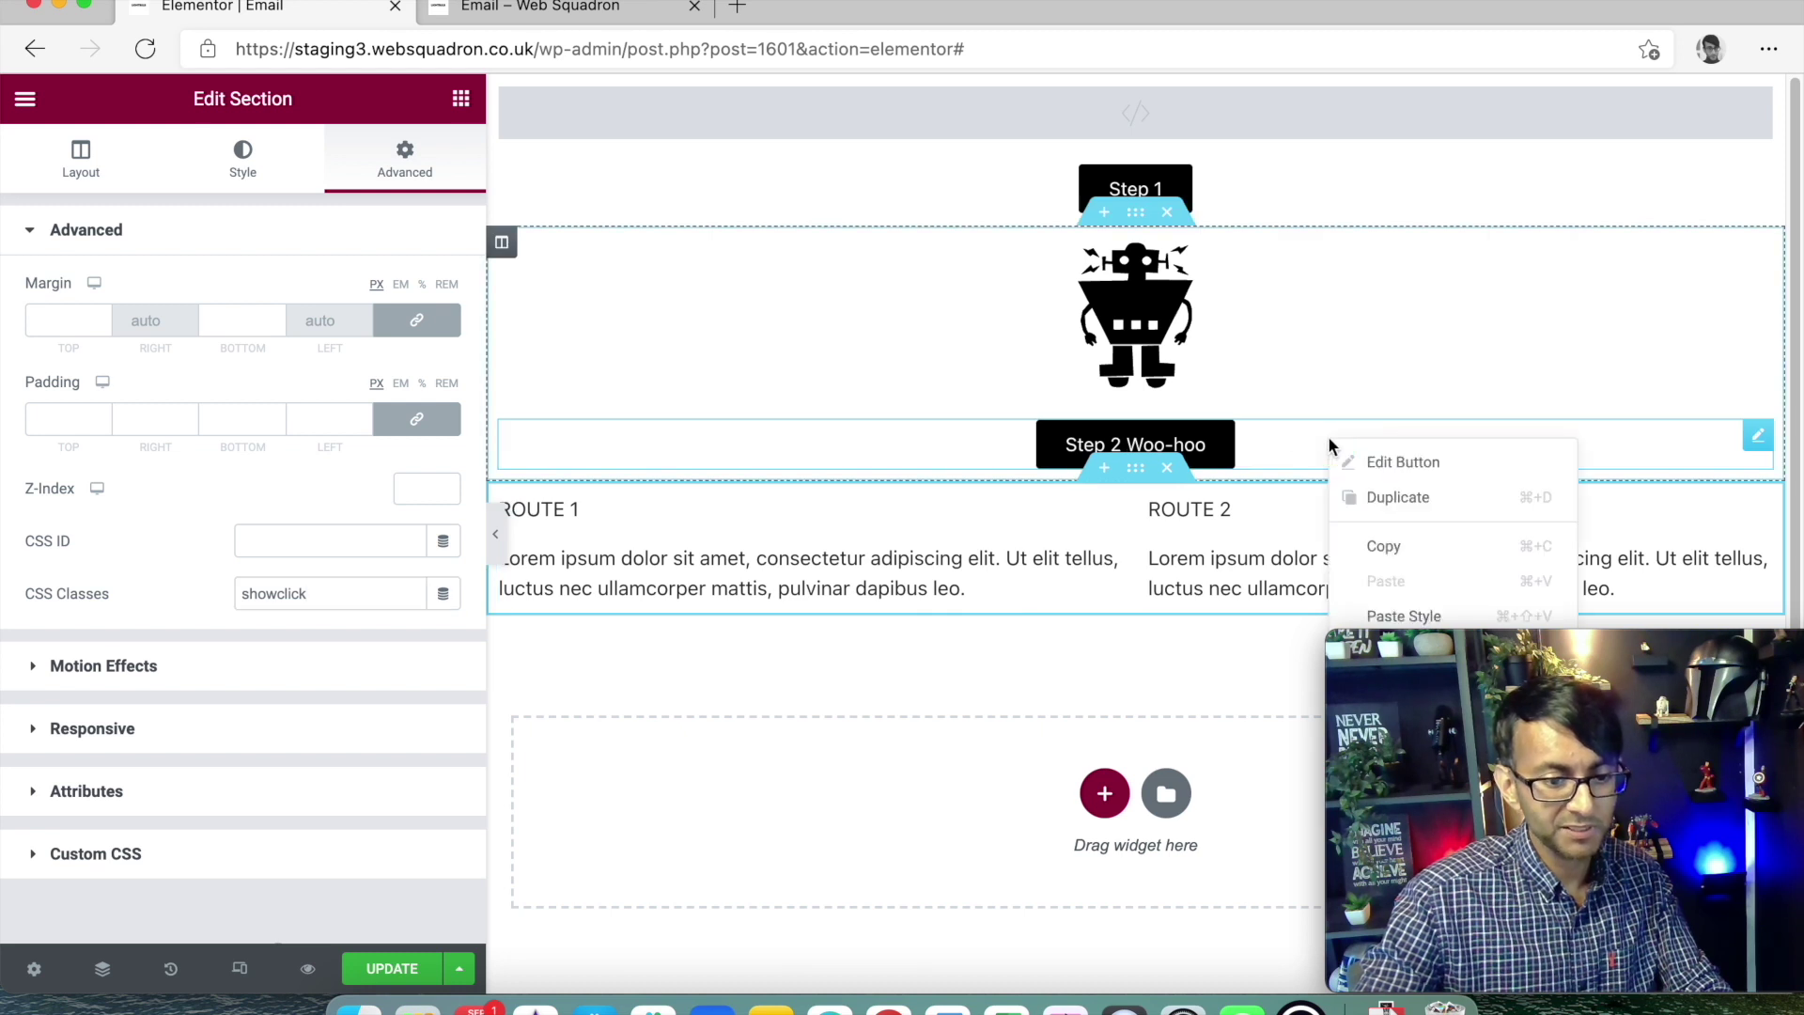
- Copy the Step 2 button into the ROUTE 1 column and relabel it 'Route 1'
click(1402, 545)
right_click(1036, 602)
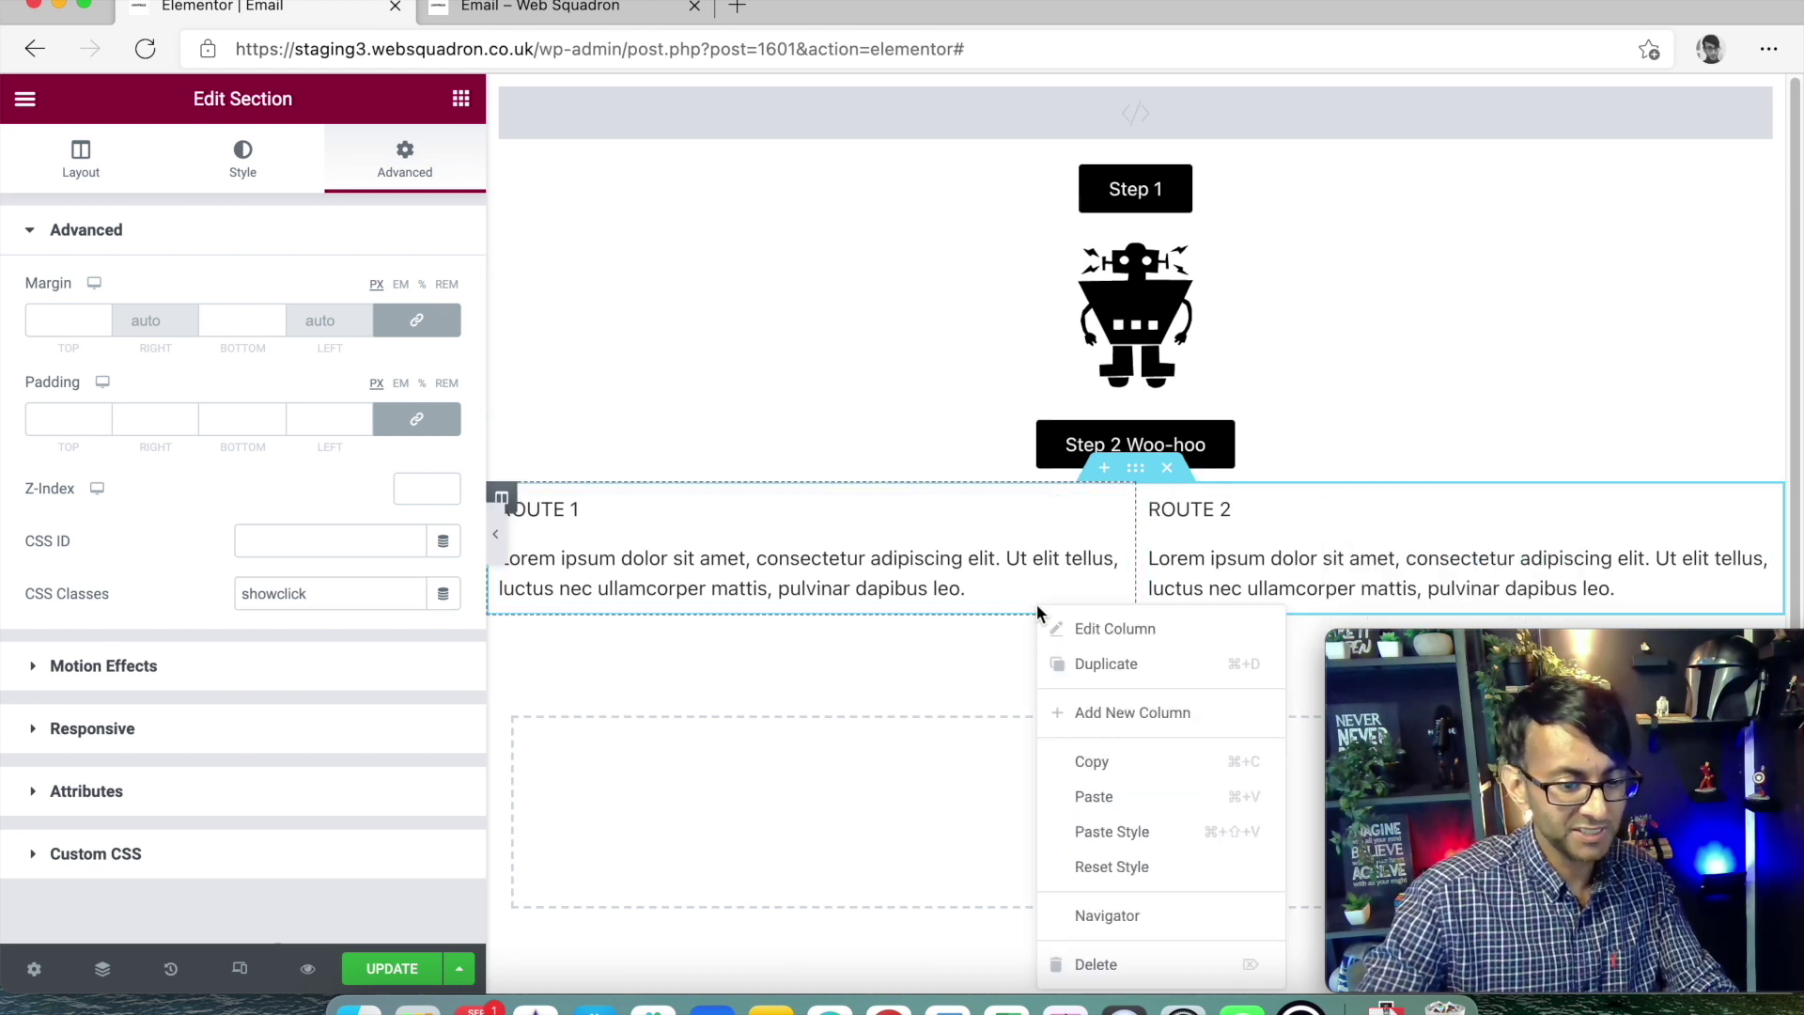
click(1136, 796)
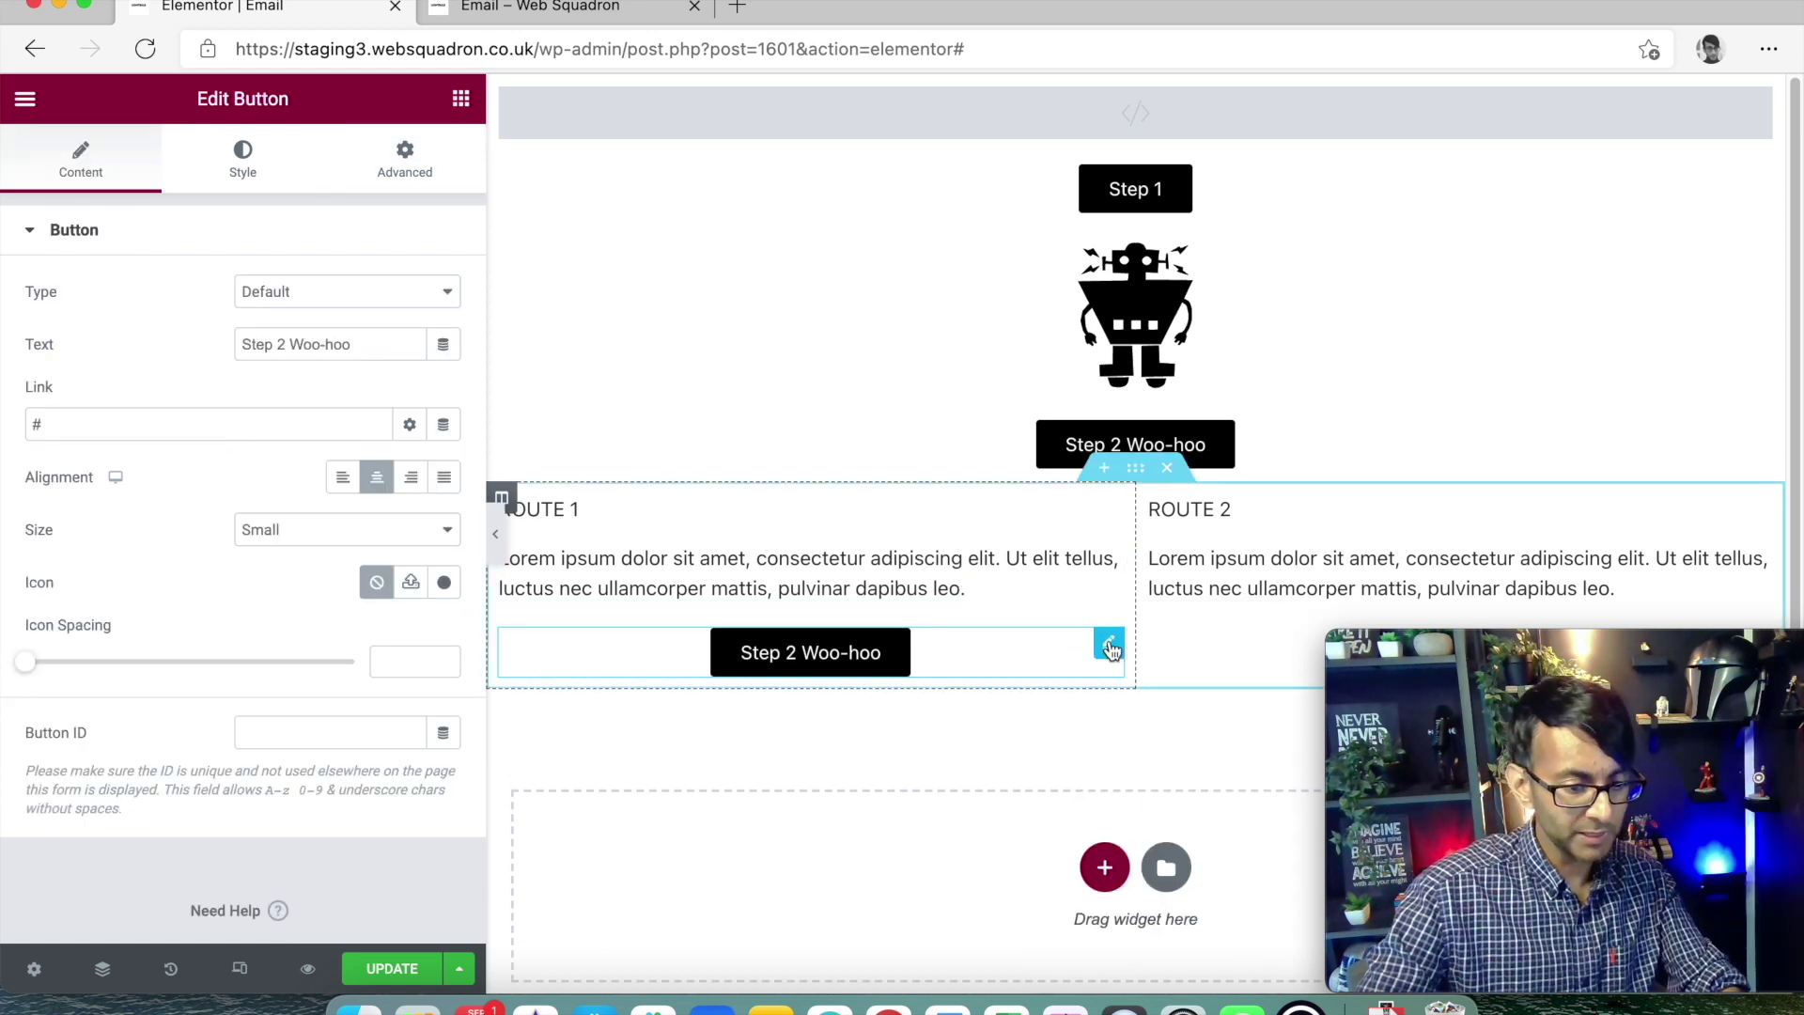
drag(369, 349, 182, 342)
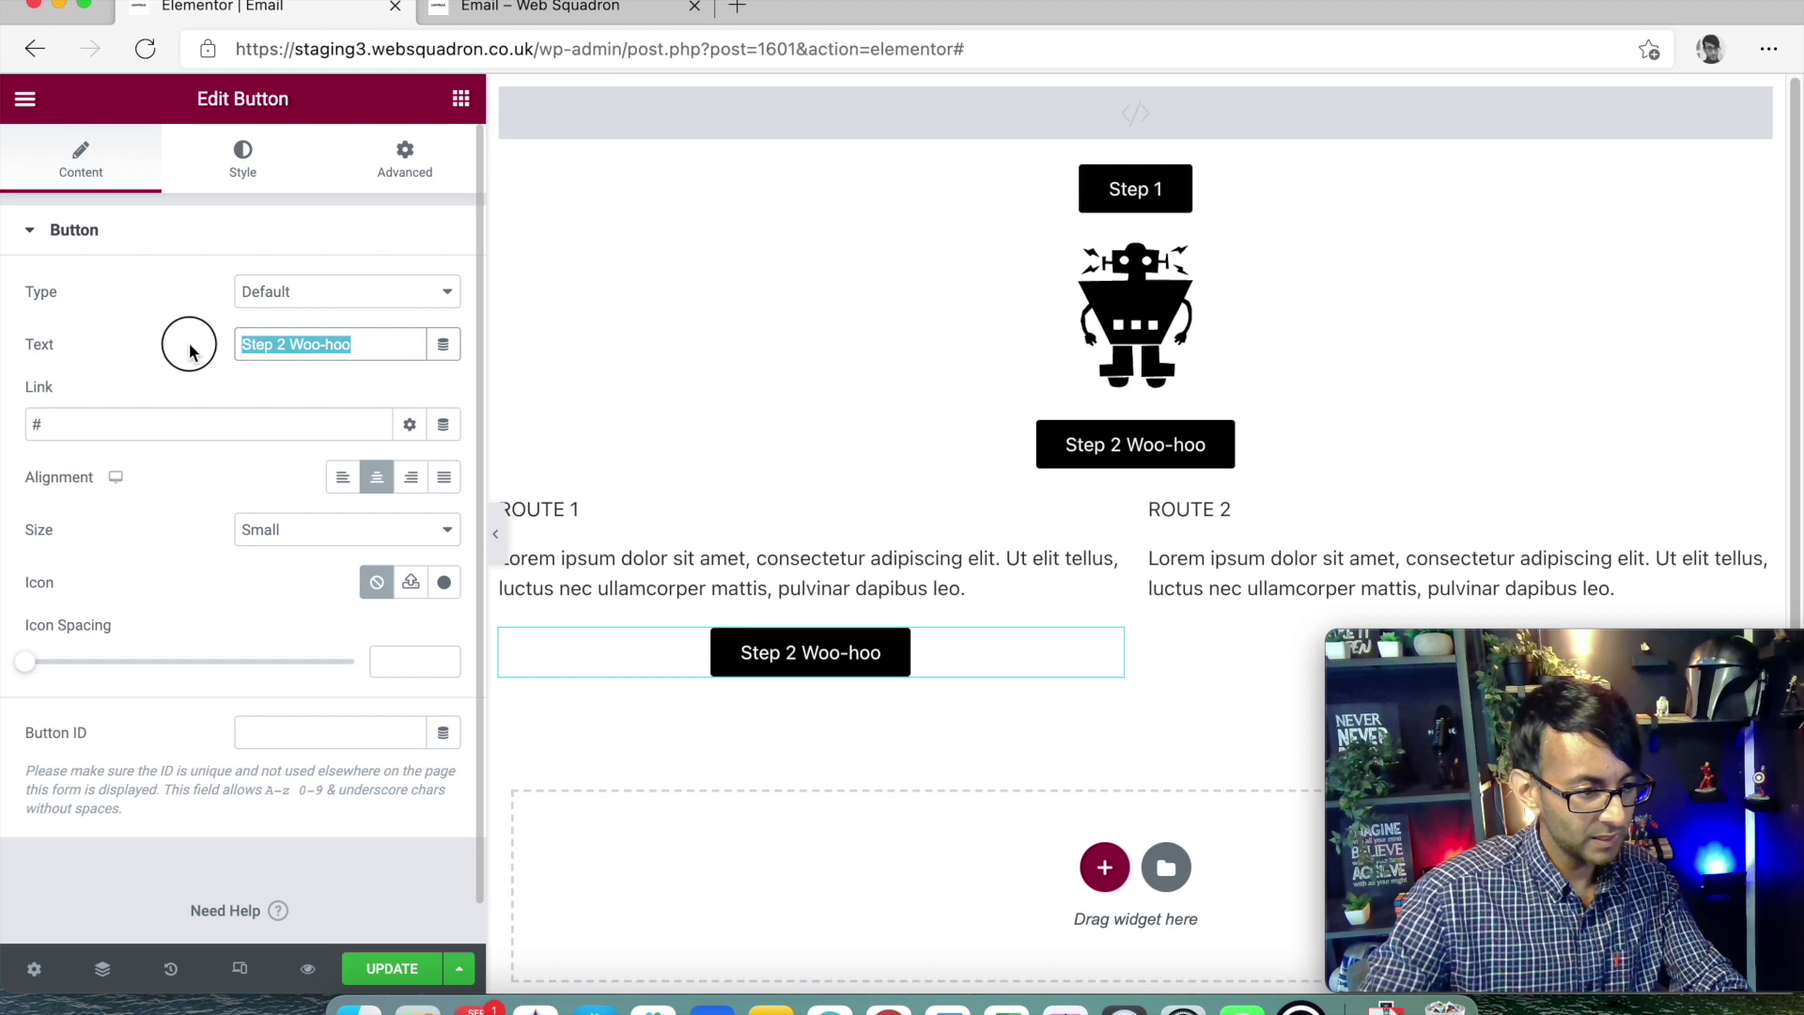
text(Route )
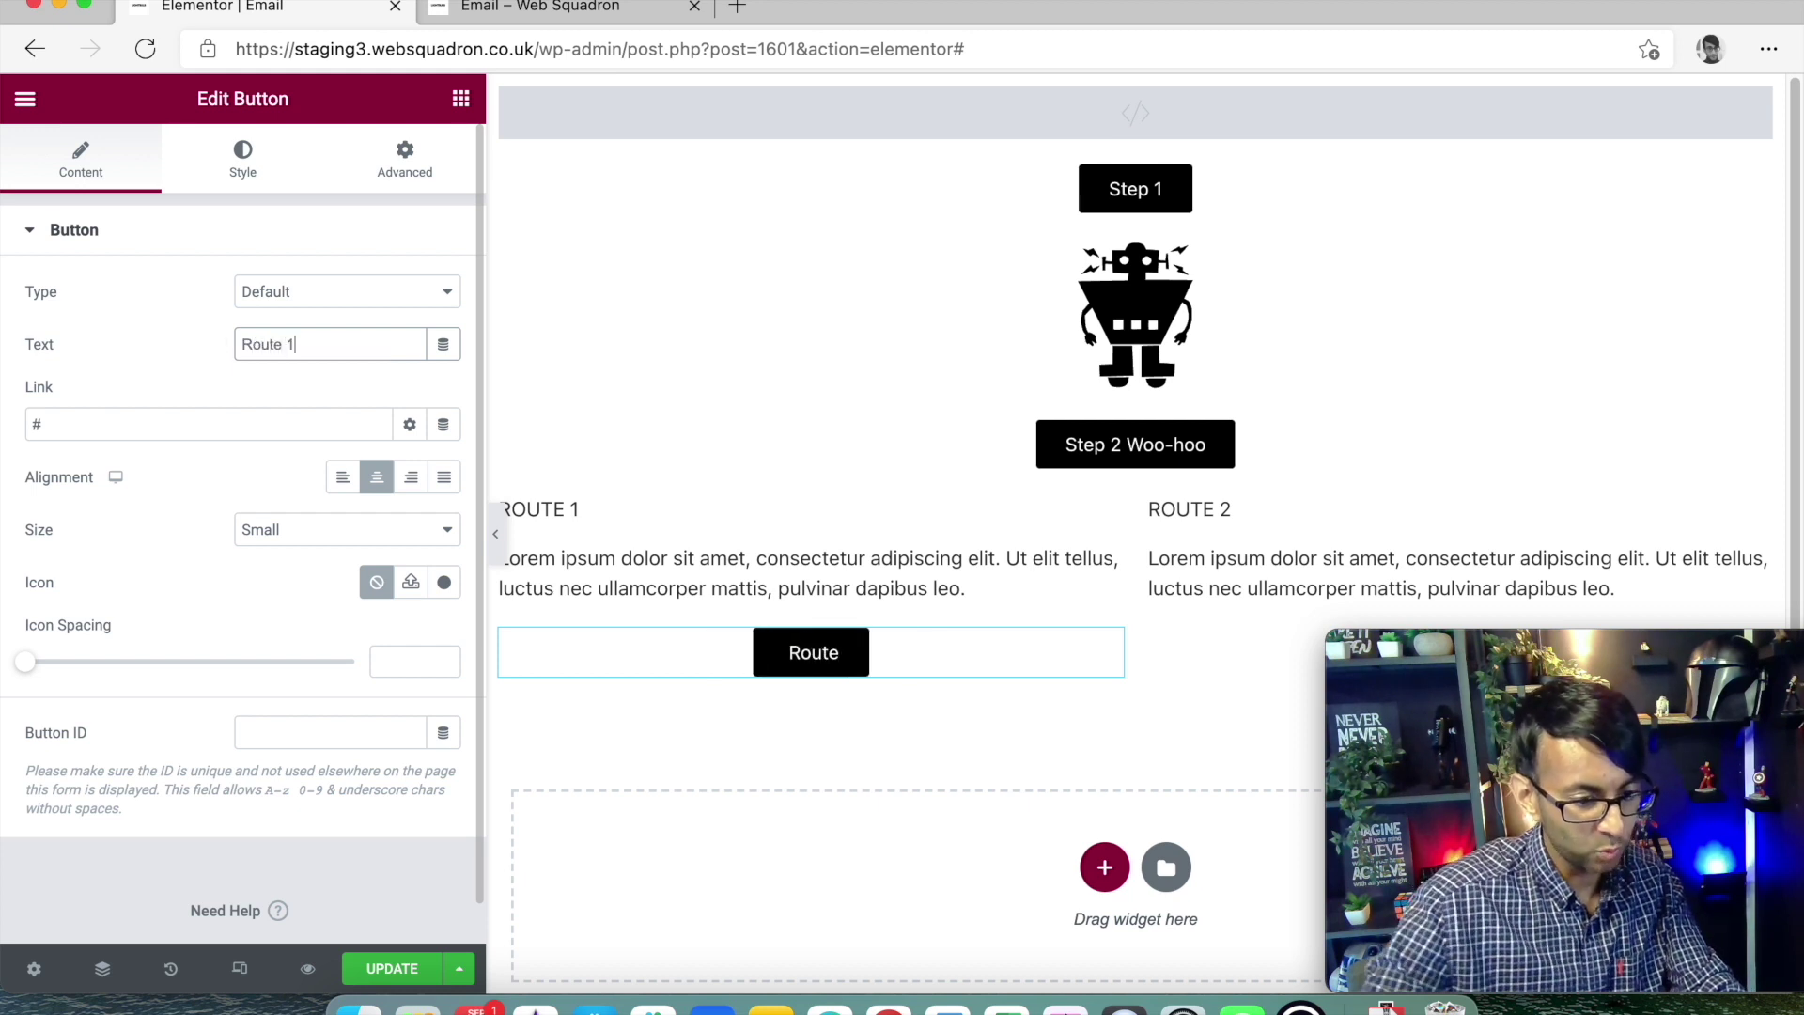
text(1)
- Paste another copy into the ROUTE 2 column and relabel it 'Route 2'
right_click(1199, 654)
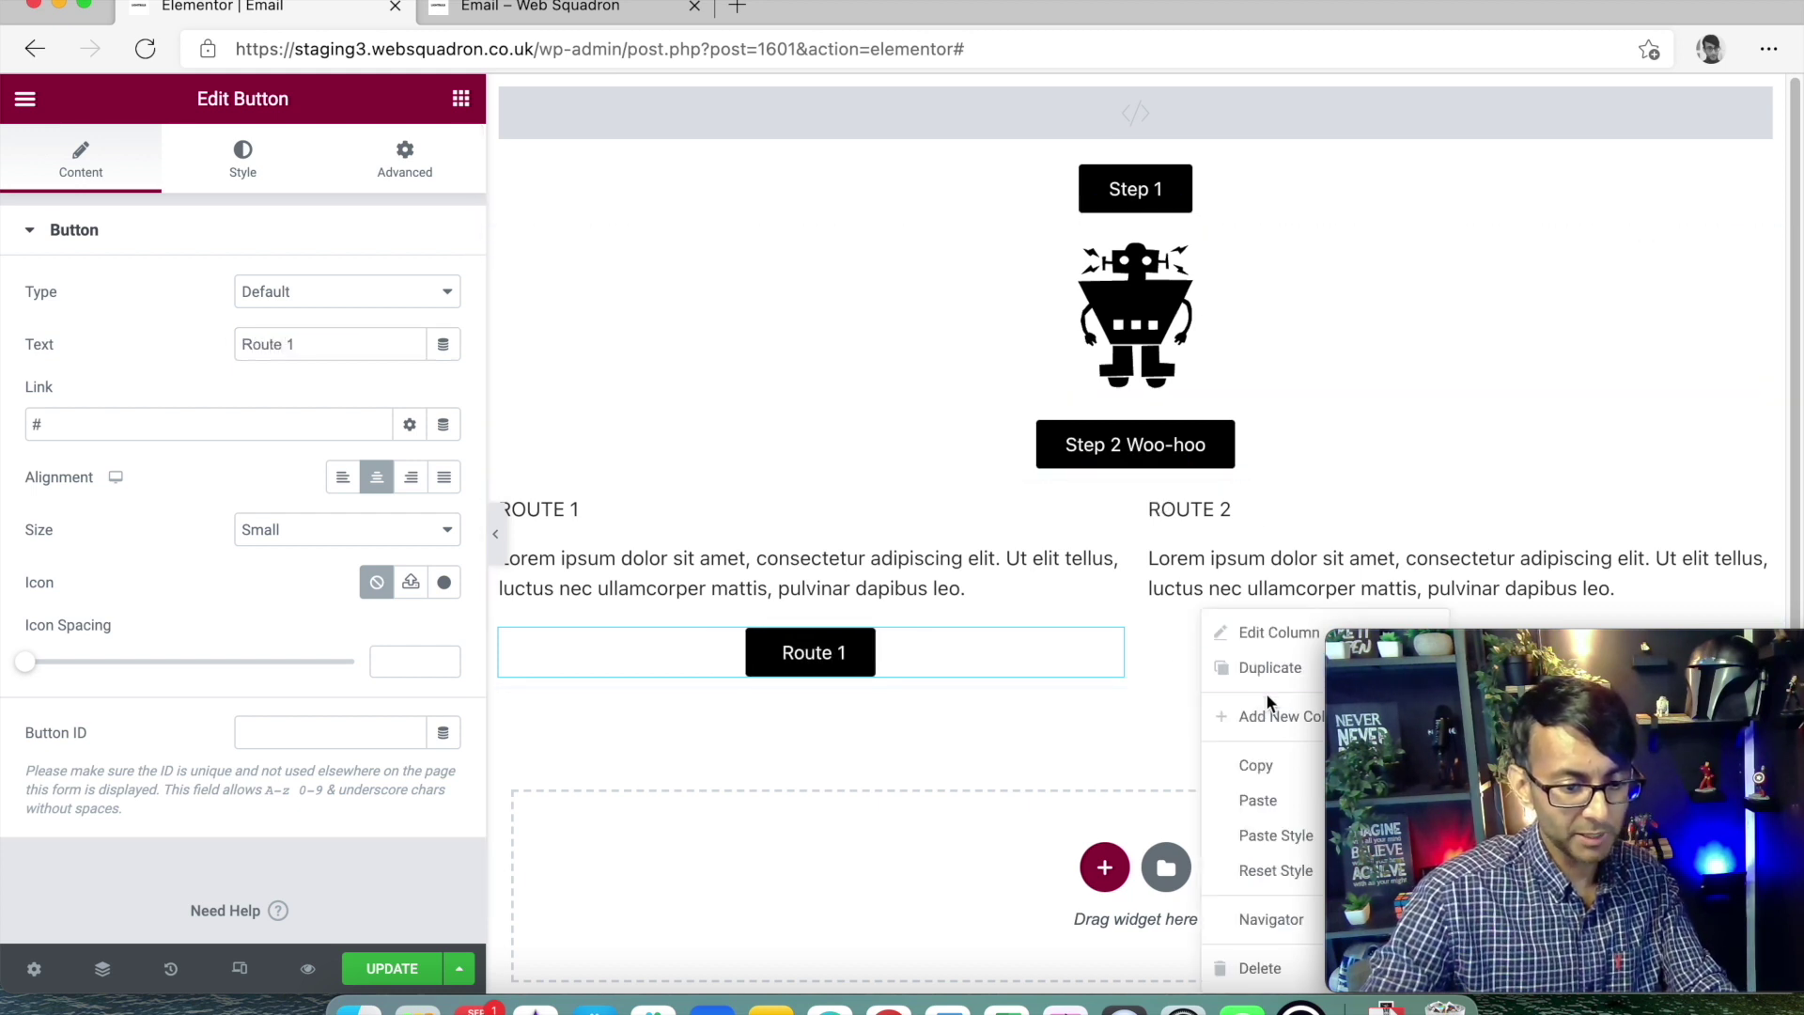
click(1292, 823)
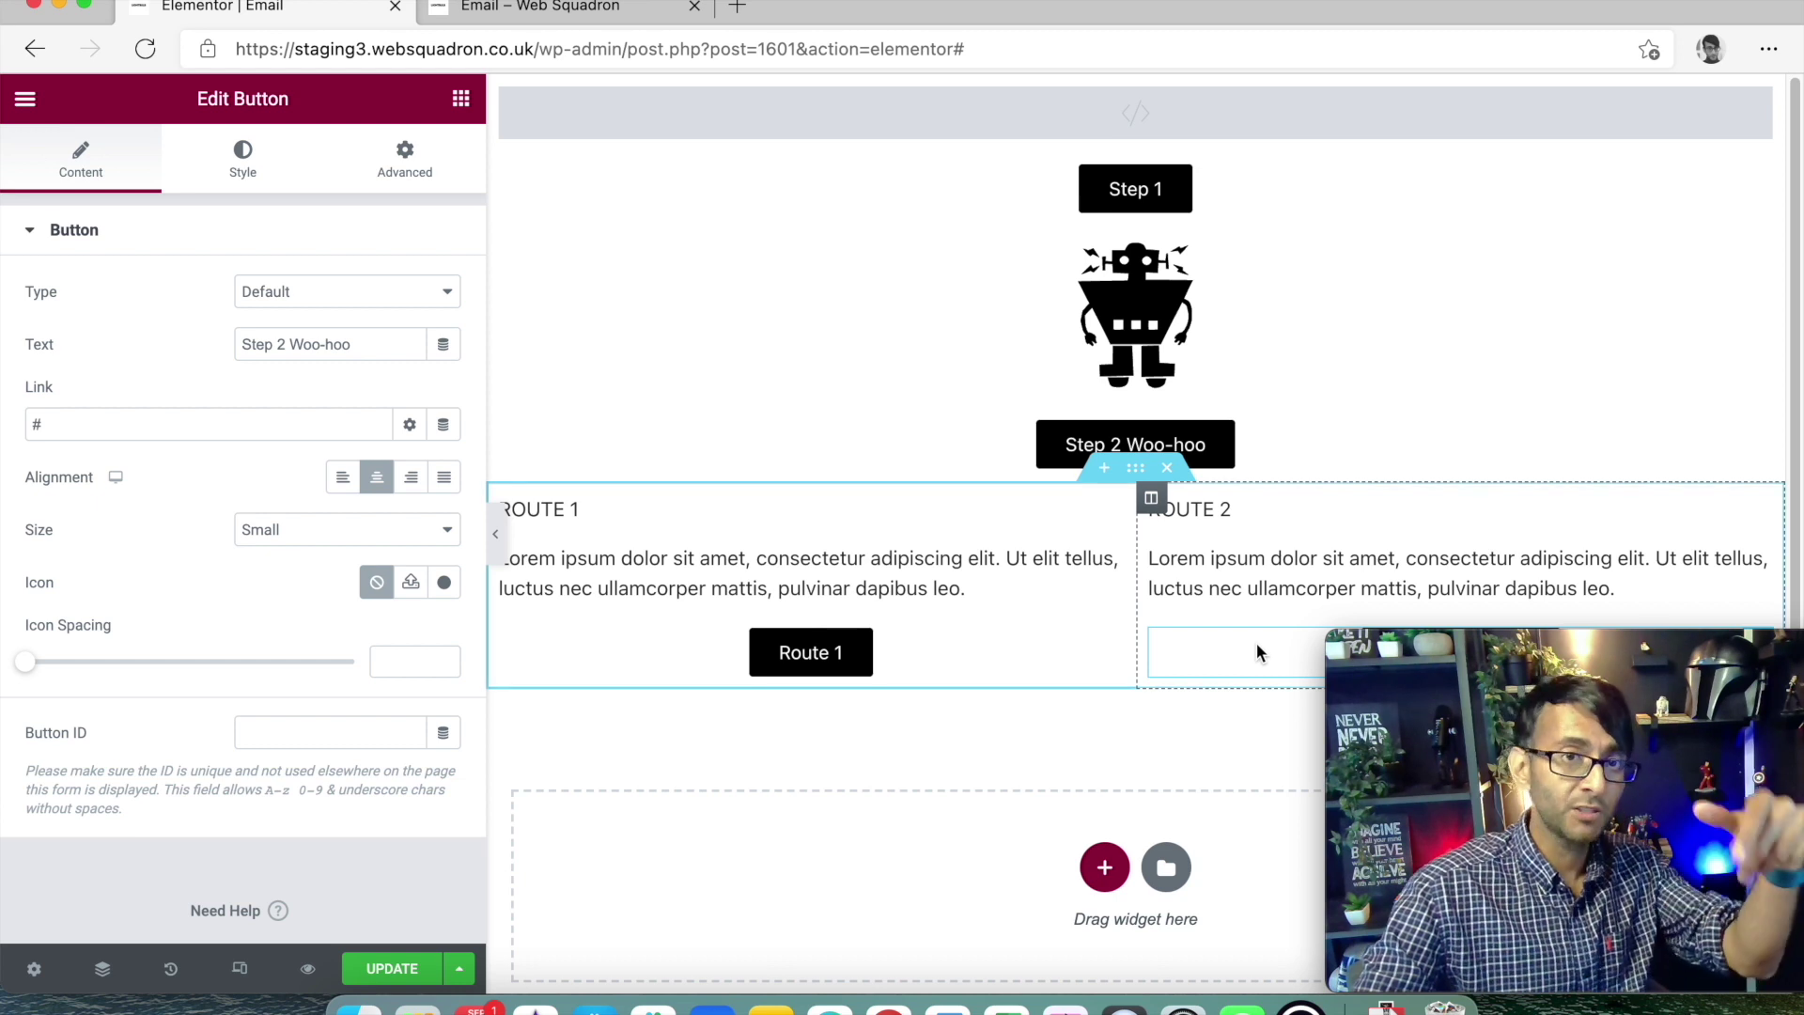
drag(363, 346, 230, 338)
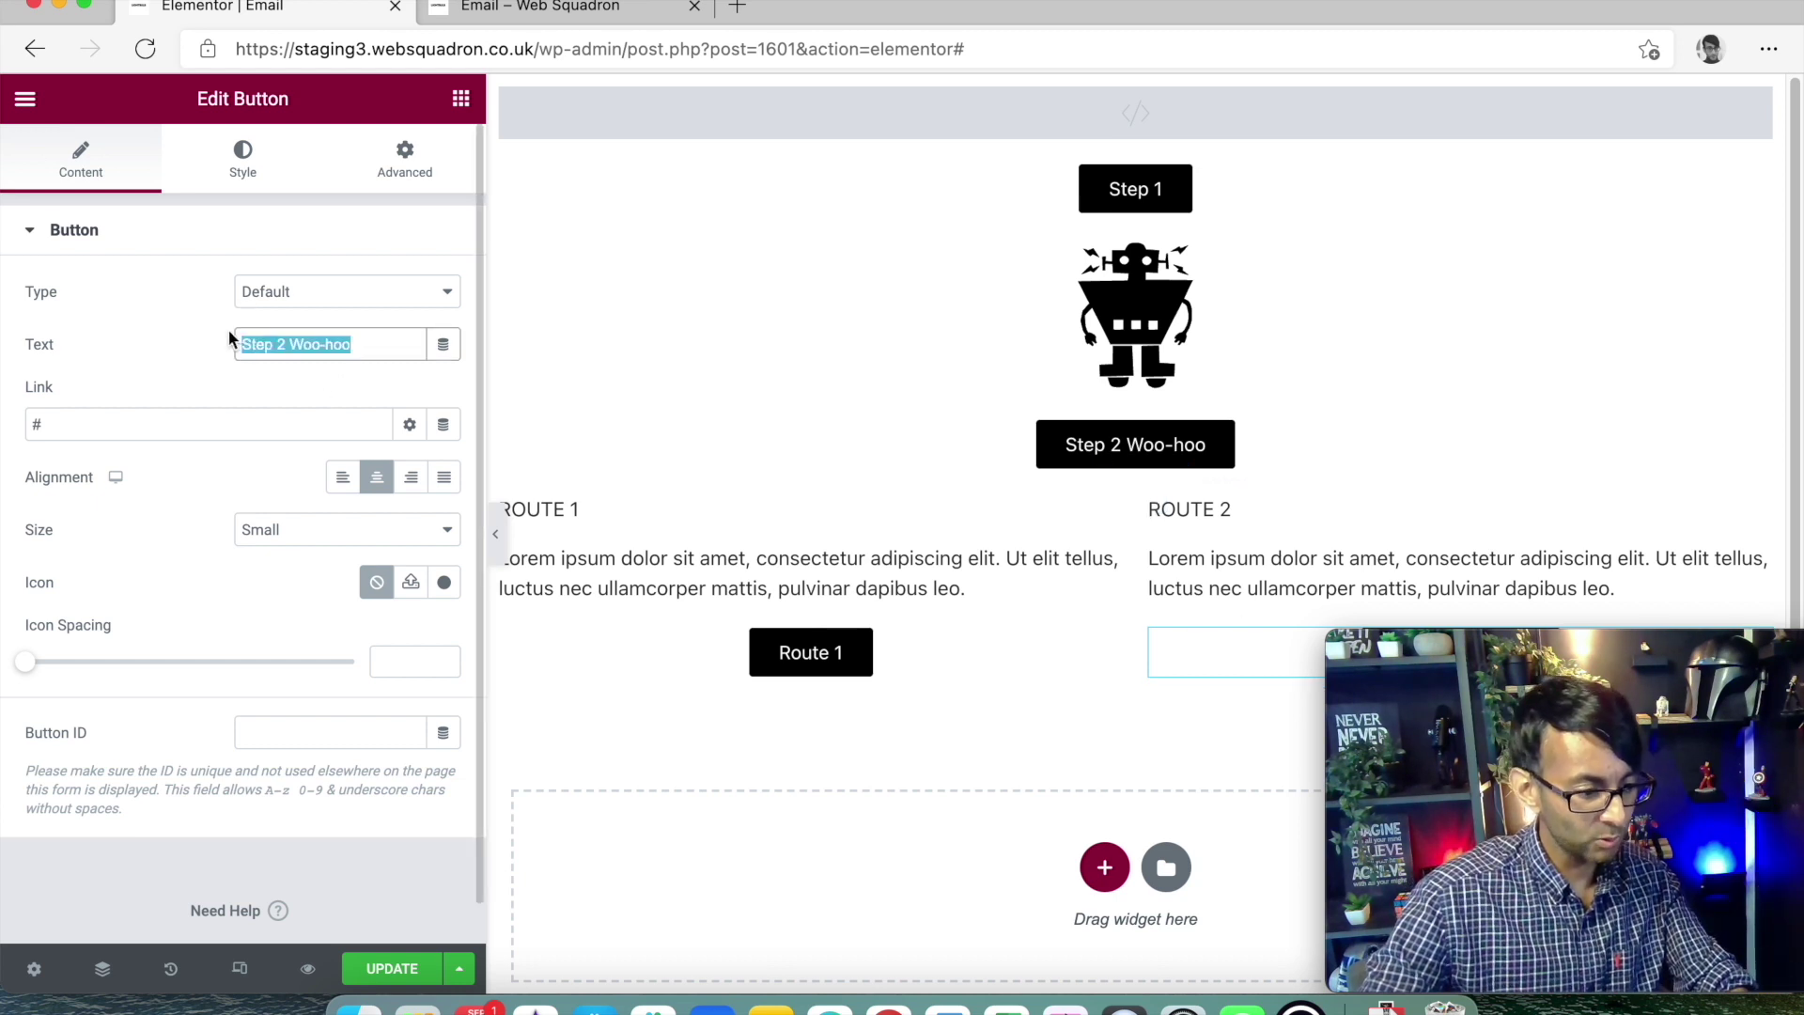
text(Route 2)
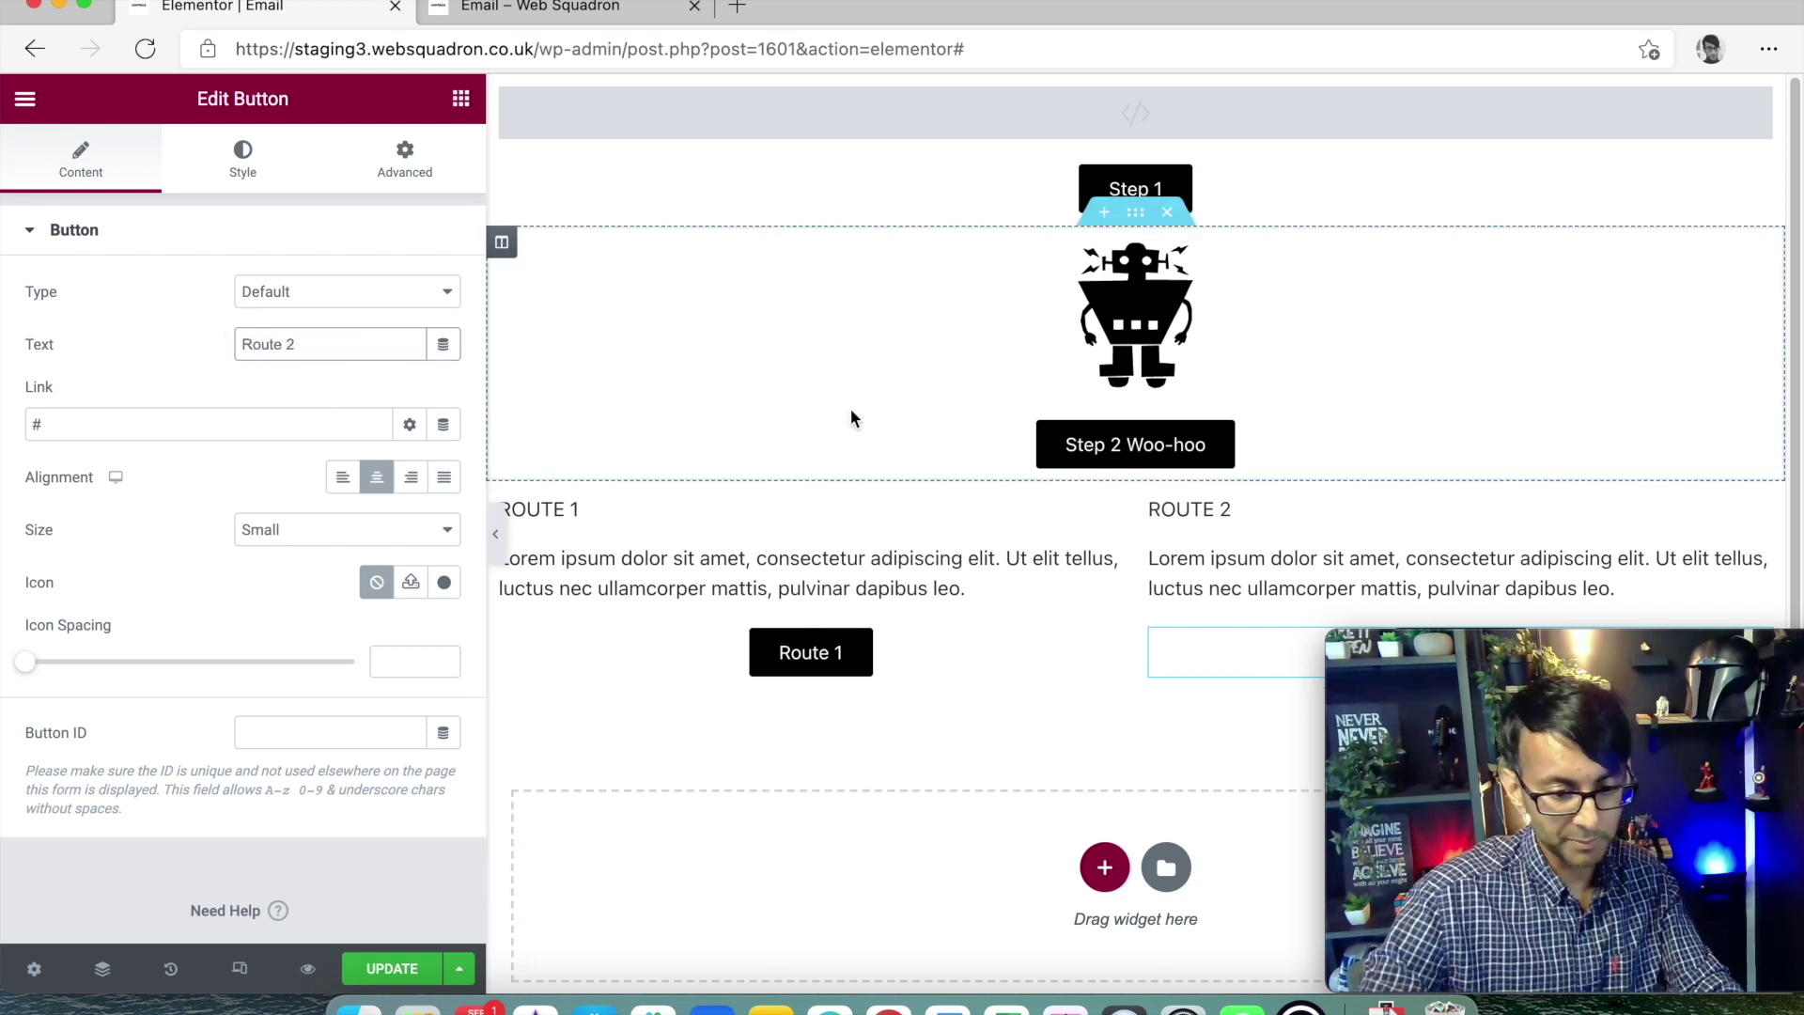
drag(1589, 660, 1544, 714)
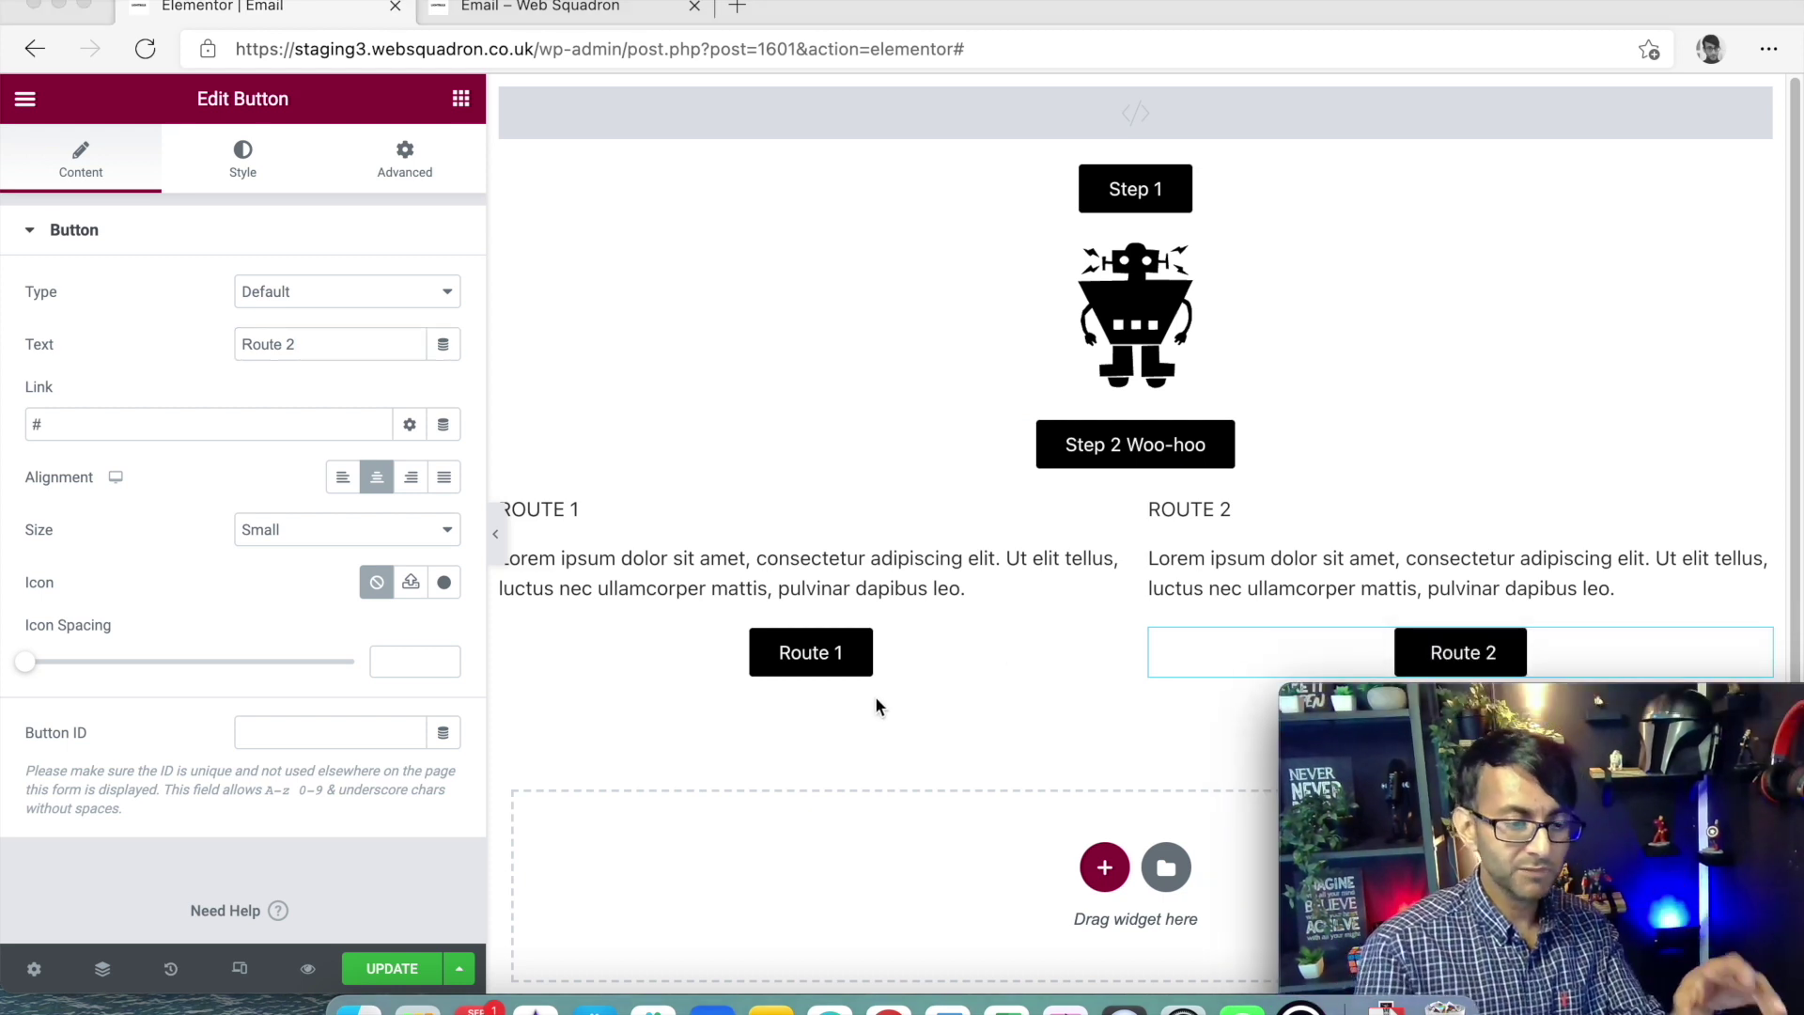
click(1265, 141)
- Restore the '>' on the HTML widget's opening script tag, save the page, and view the preview
click(1188, 132)
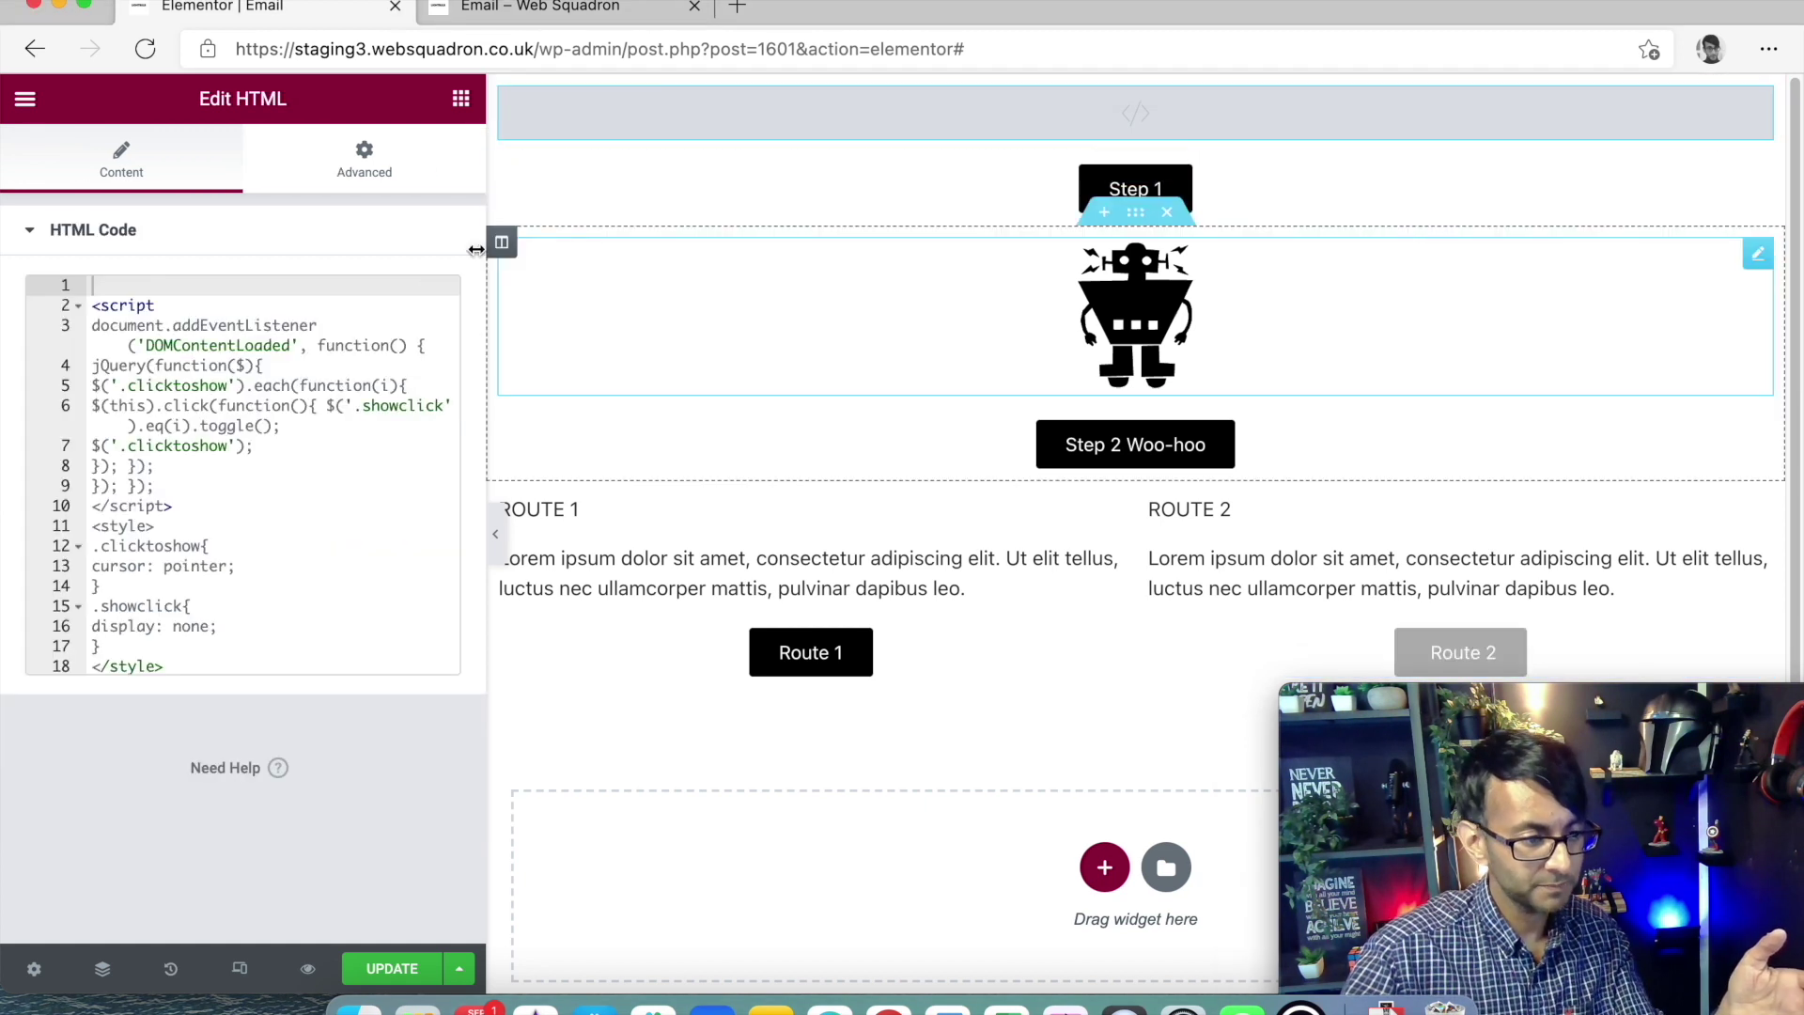
click(278, 303)
text(></script>)
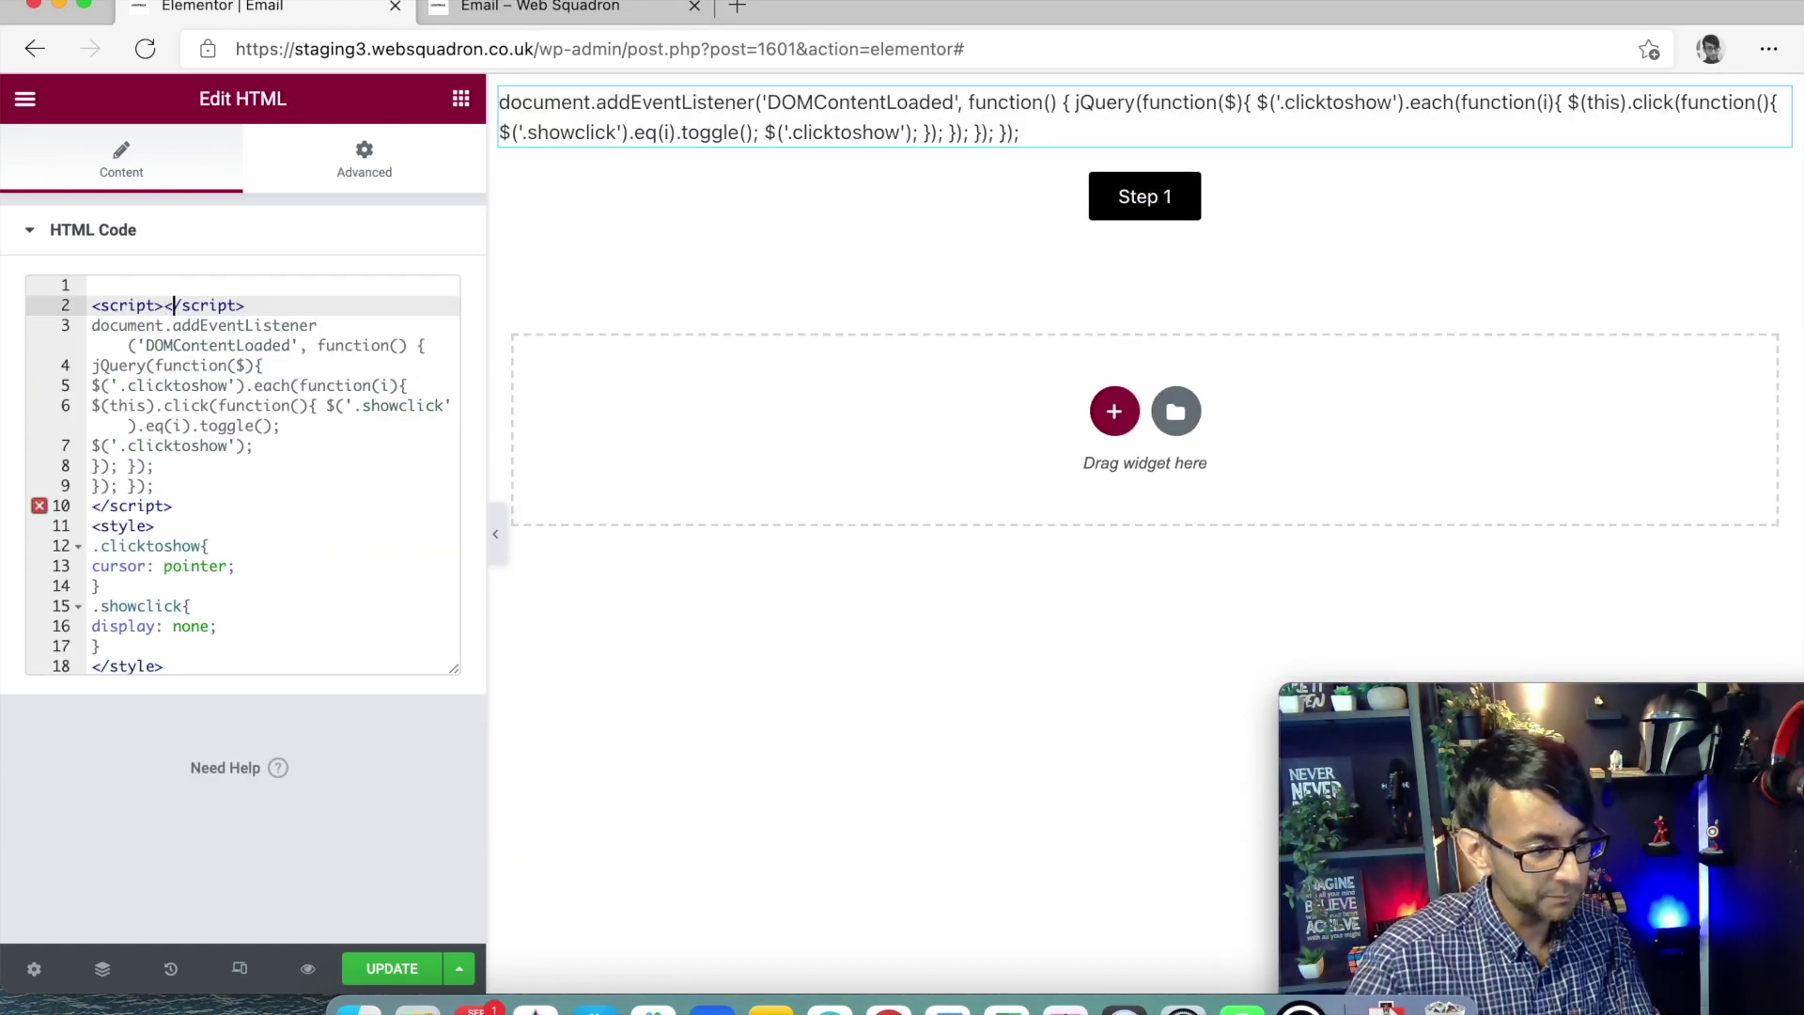
key(Right)
key(Right)
key(Right)
key(Right)
key(Right)
key(Right)
key(Right)
key(Right)
key(Right)
key(BackSpace)
key(BackSpace)
key(BackSpace)
key(BackSpace)
key(BackSpace)
key(BackSpace)
key(BackSpace)
key(BackSpace)
key(BackSpace)
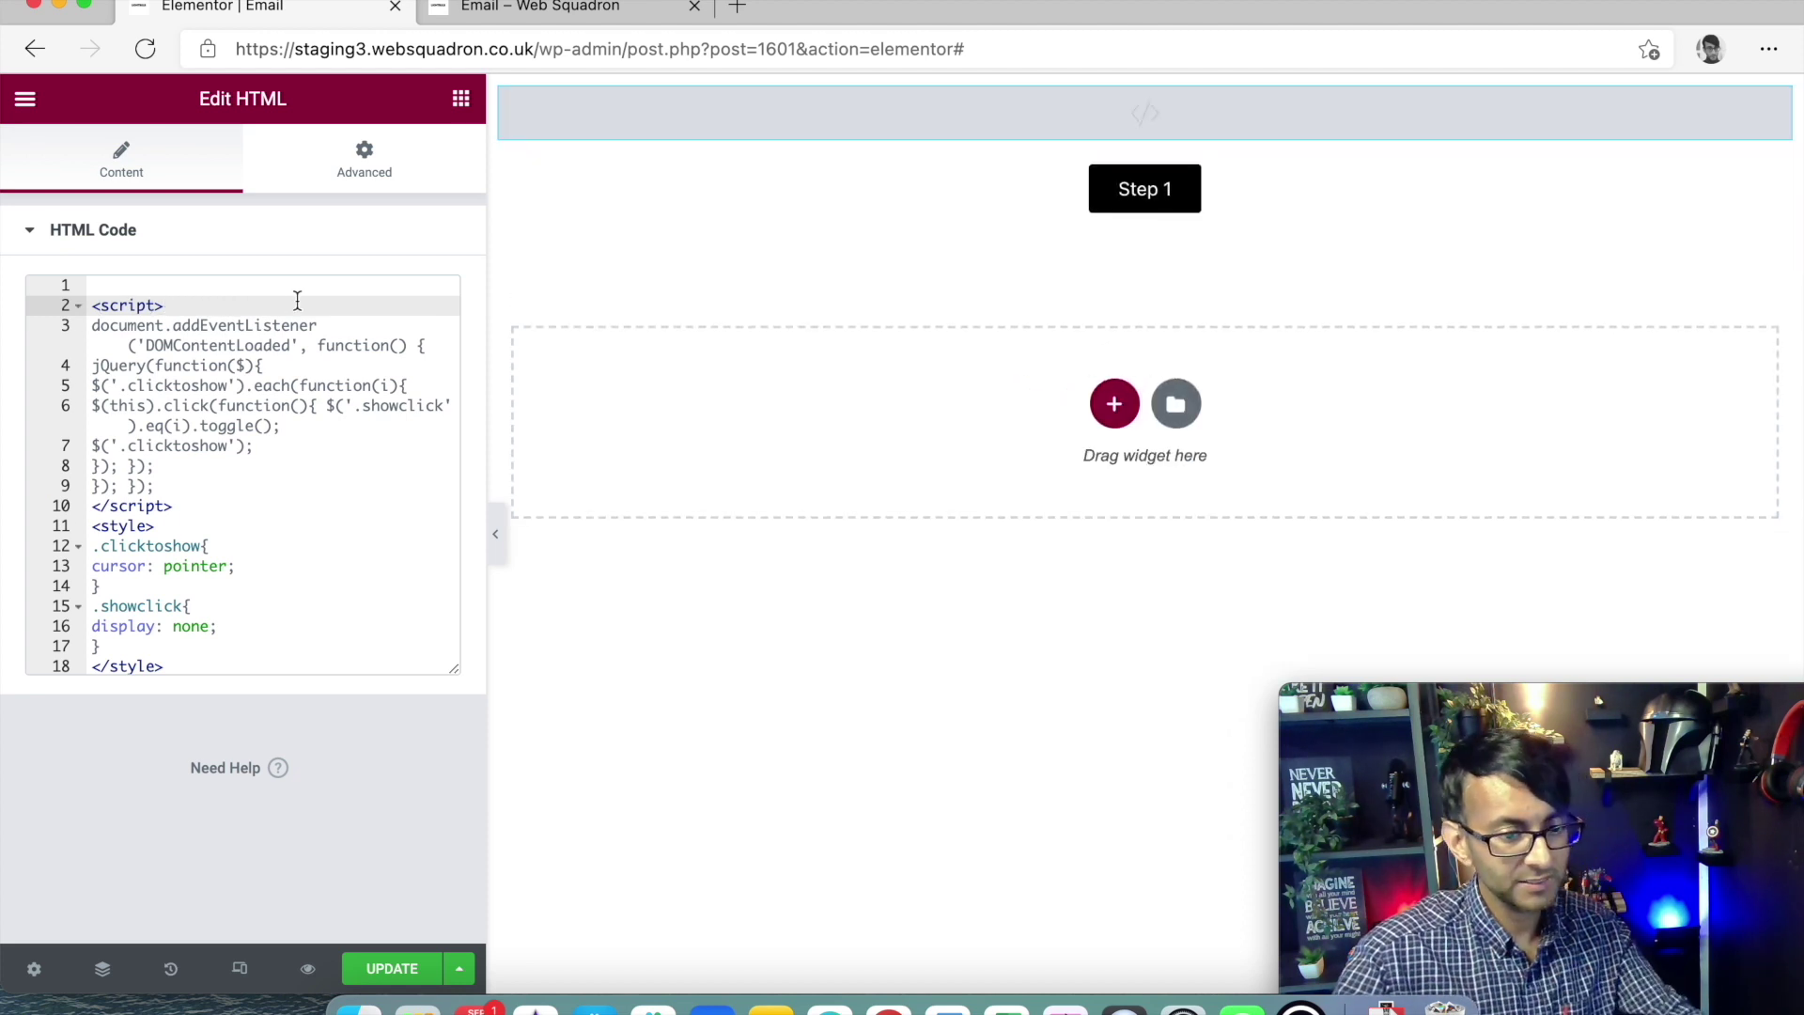
click(399, 970)
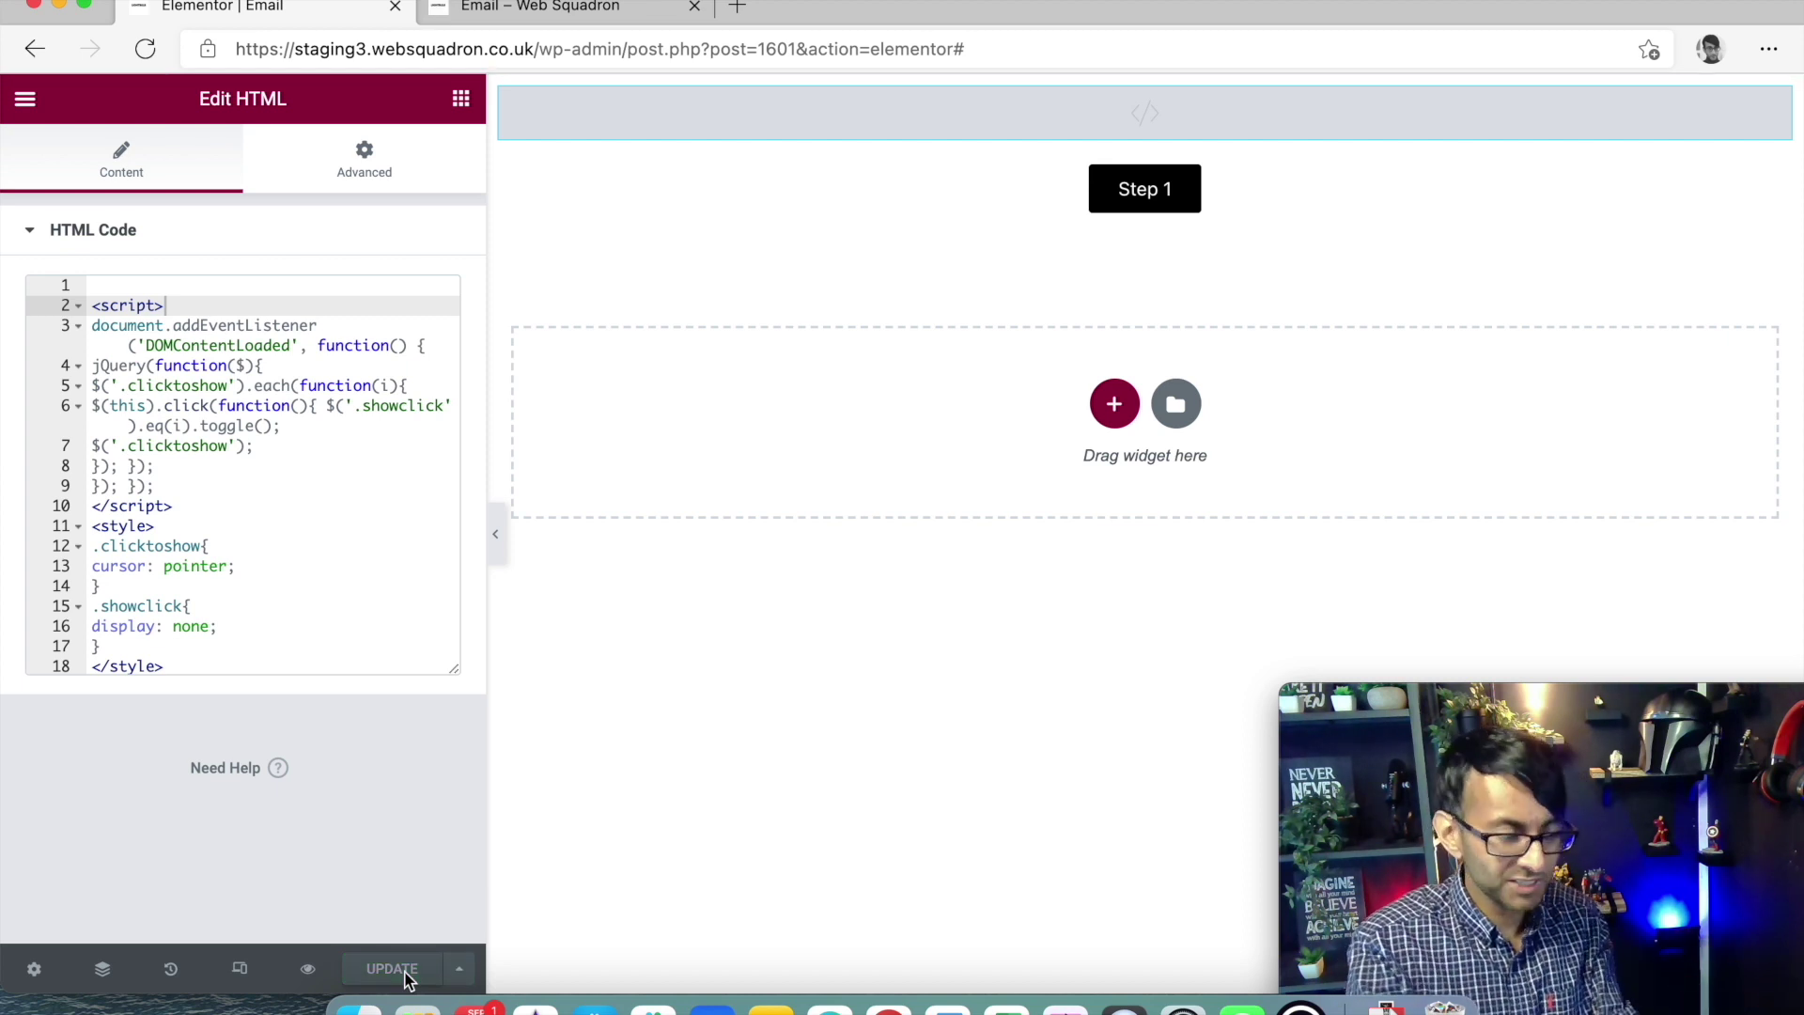
click(648, 9)
- Reload the preview and check that Step 1 toggles the robot and Step 2 toggles both routes
click(704, 52)
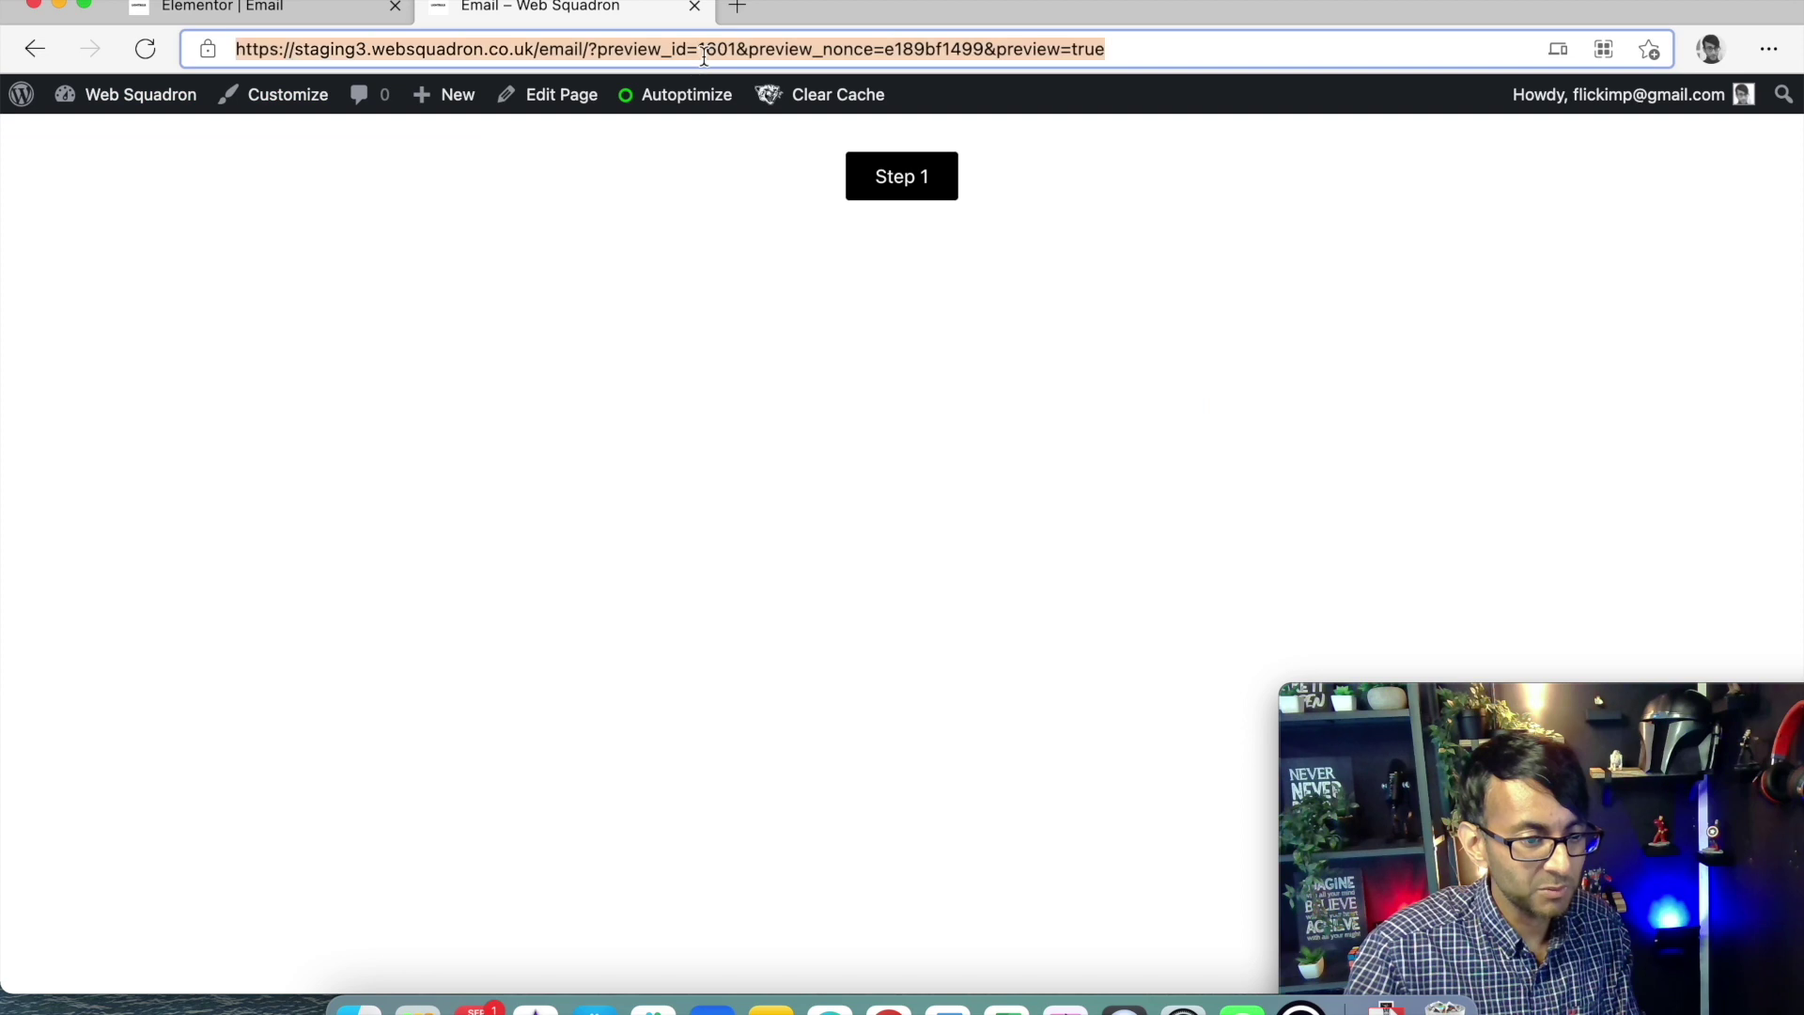
key(Return)
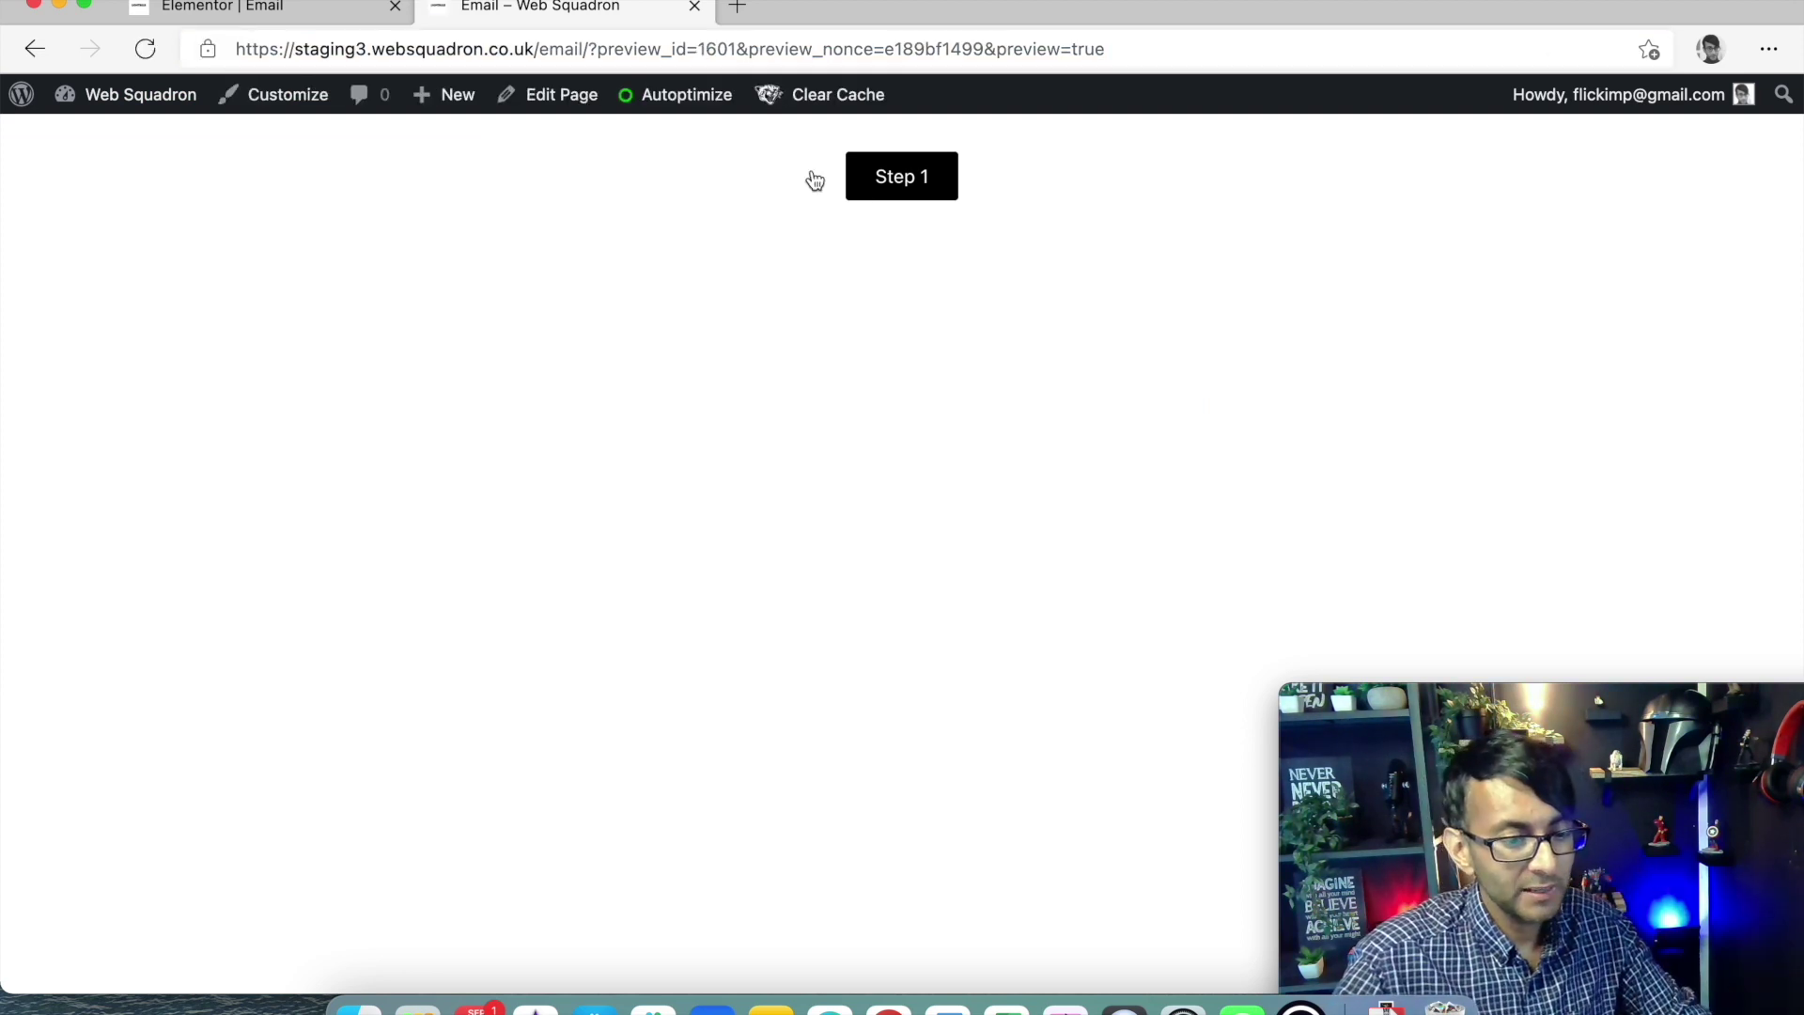
click(908, 193)
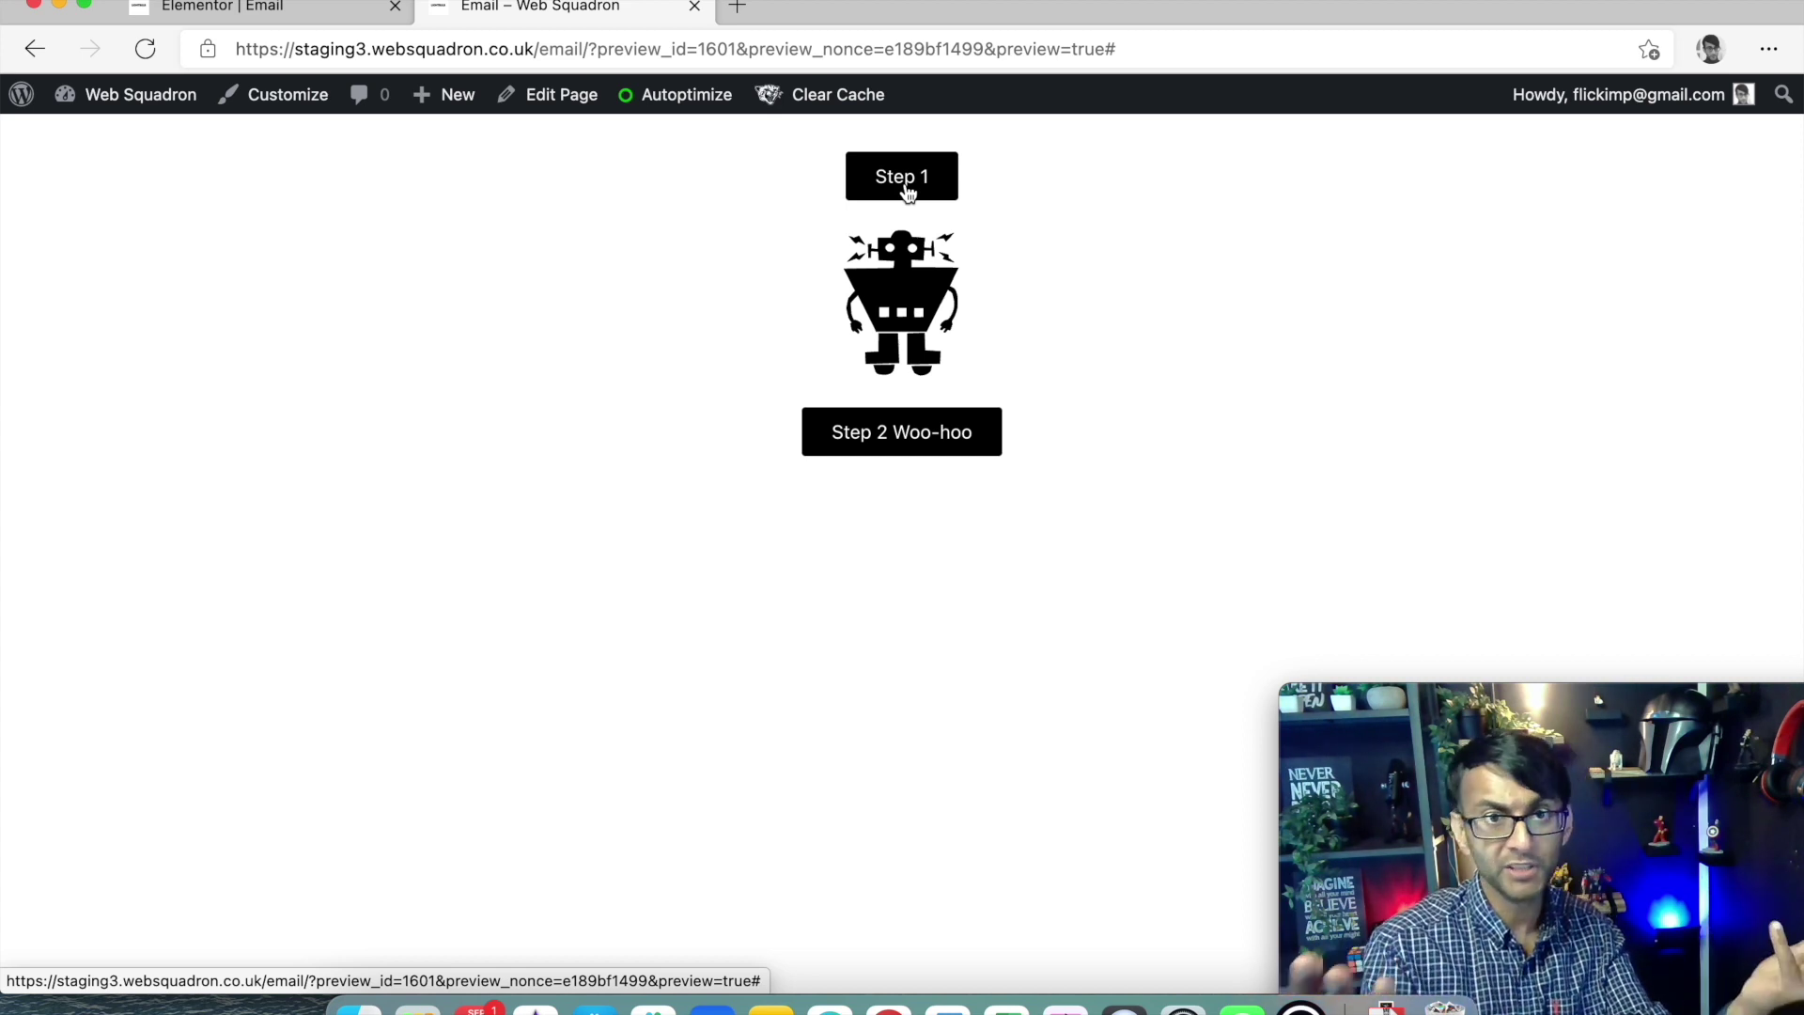
click(926, 435)
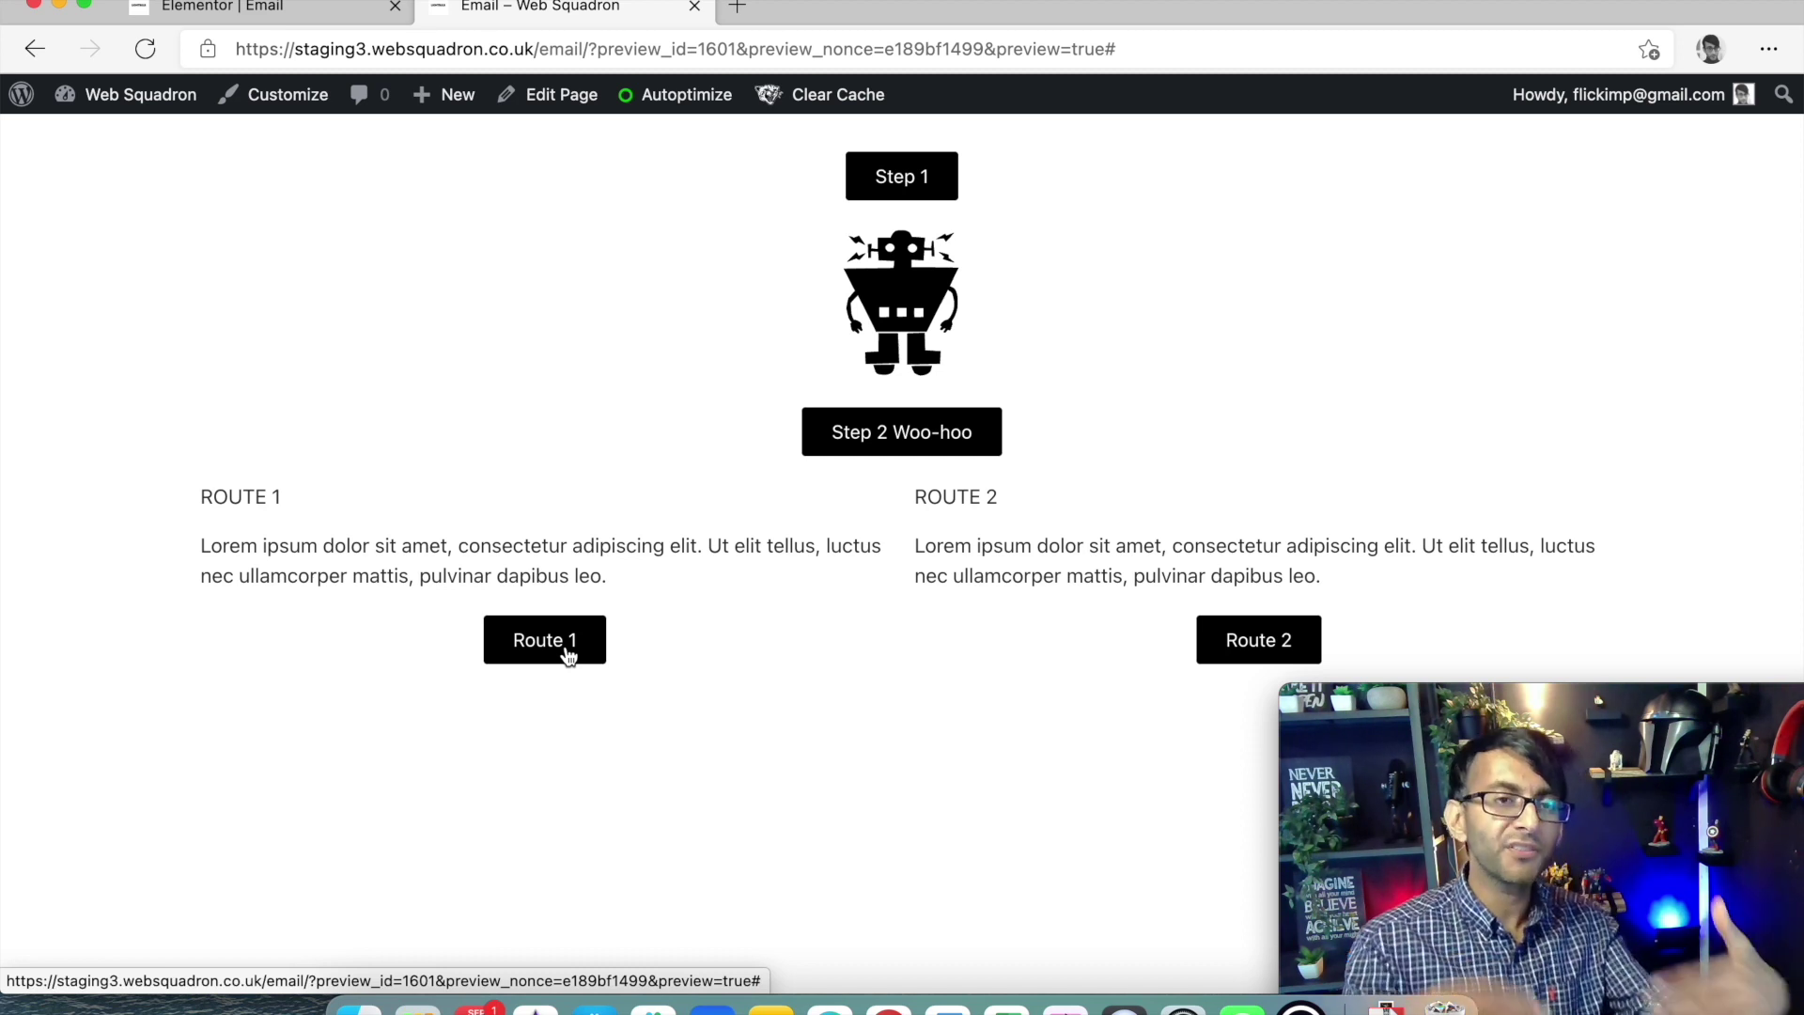
click(941, 431)
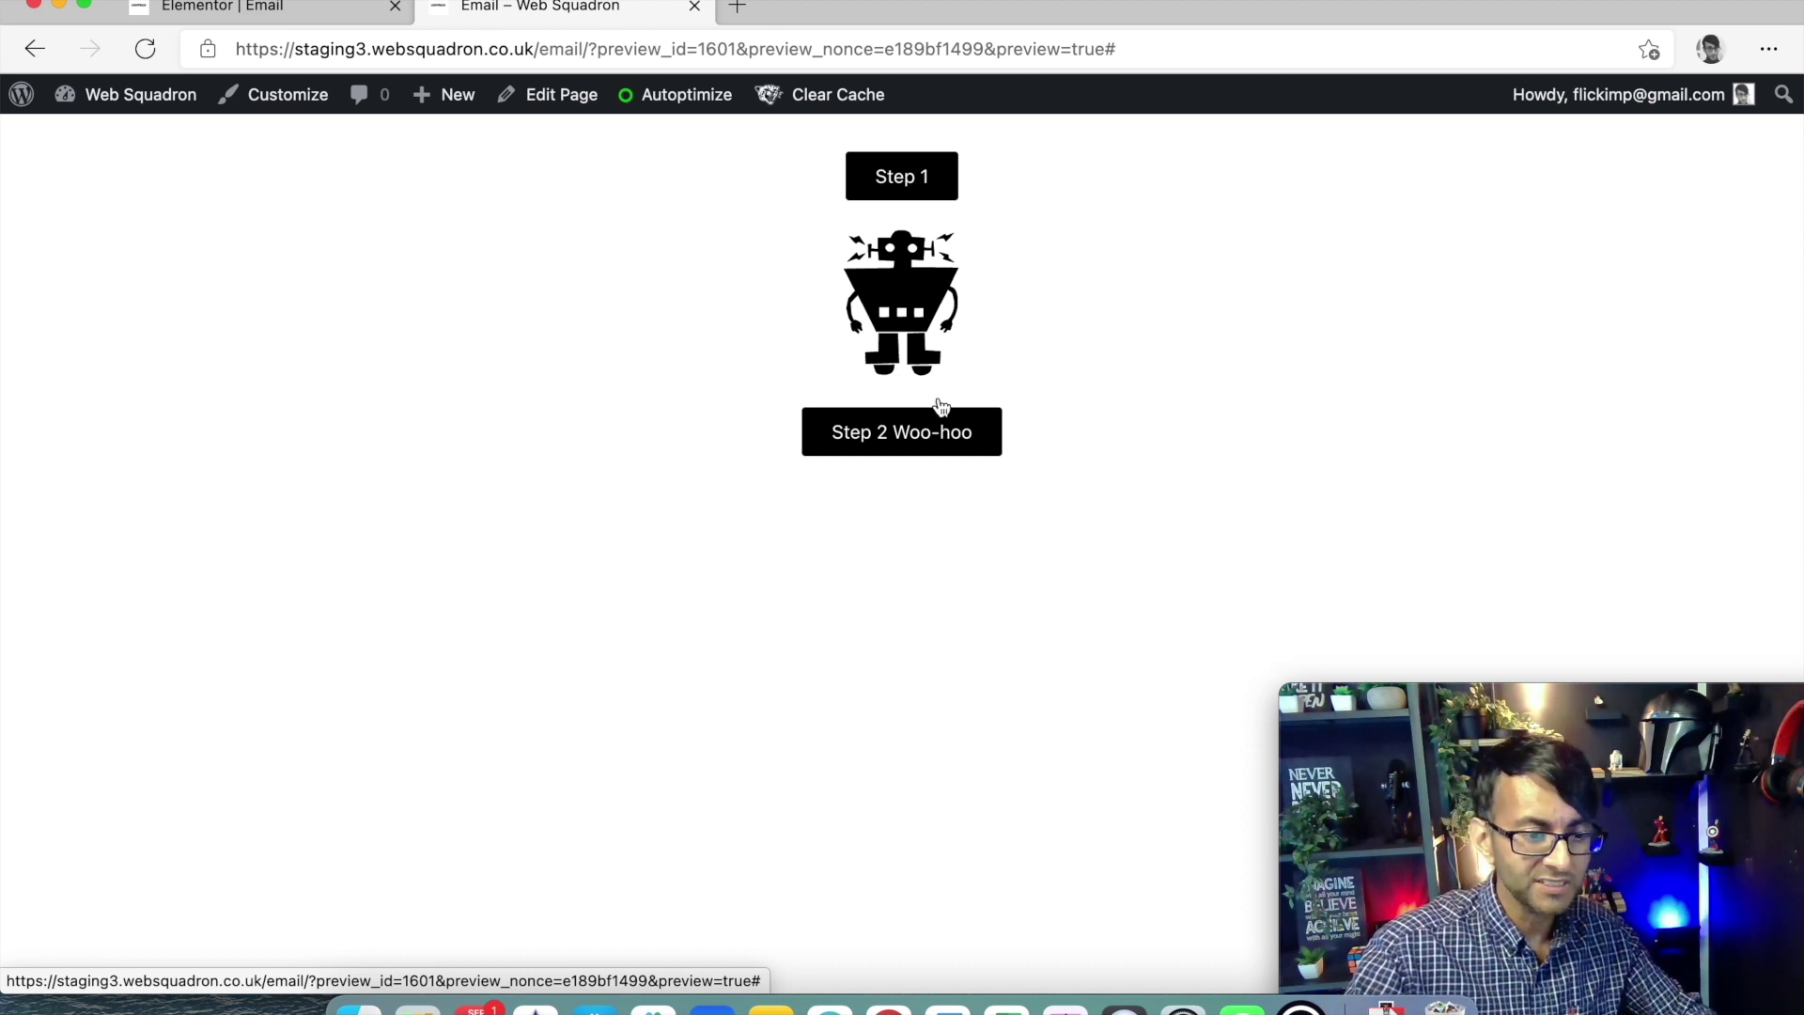
click(902, 431)
click(913, 184)
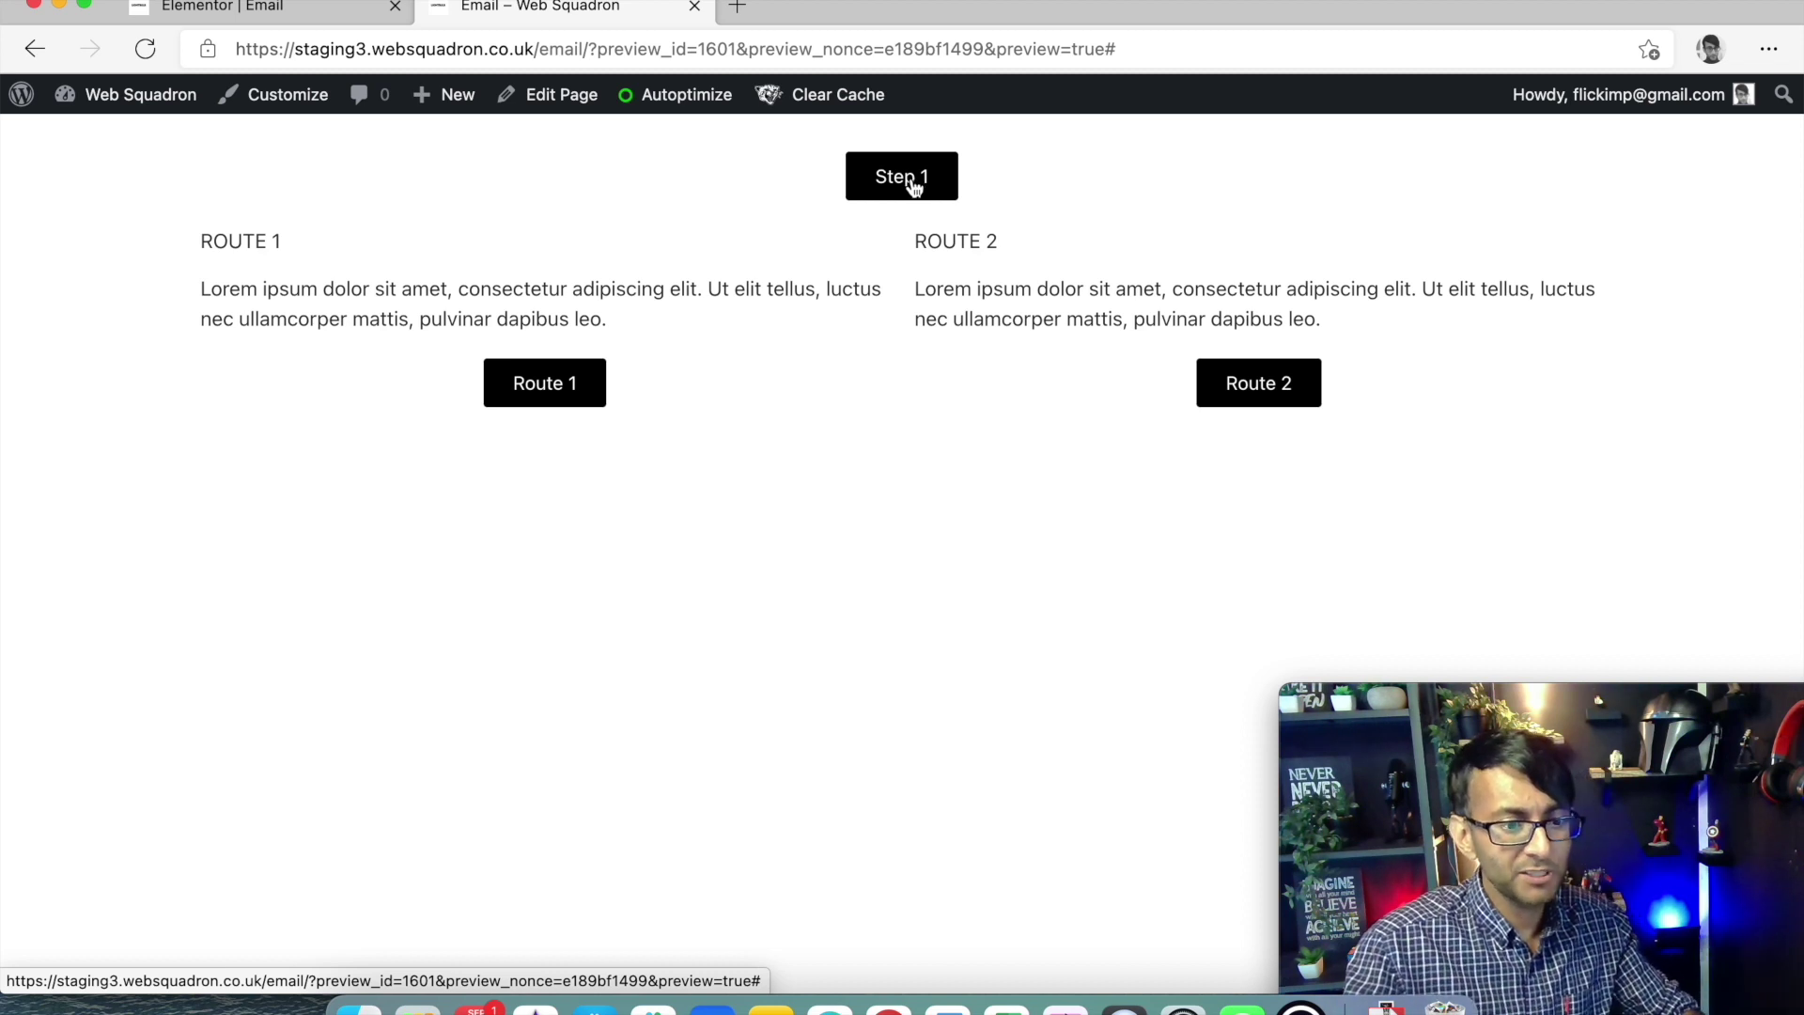
click(915, 185)
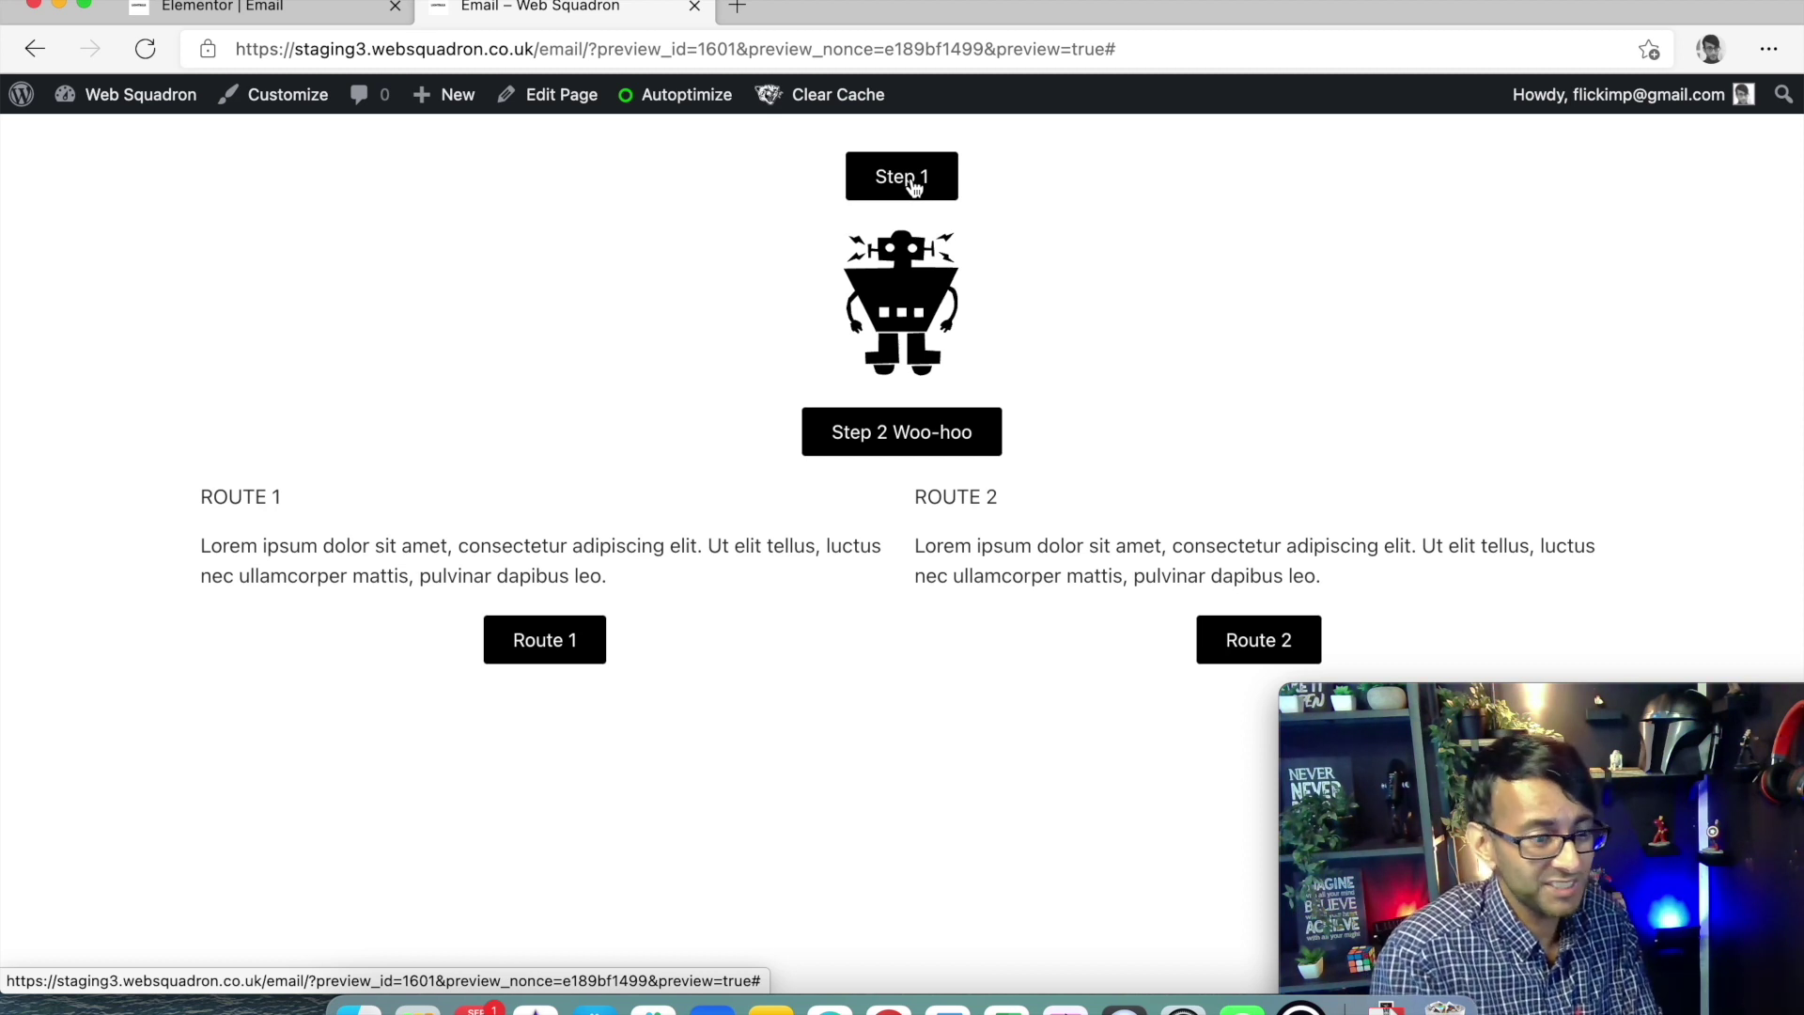
click(287, 17)
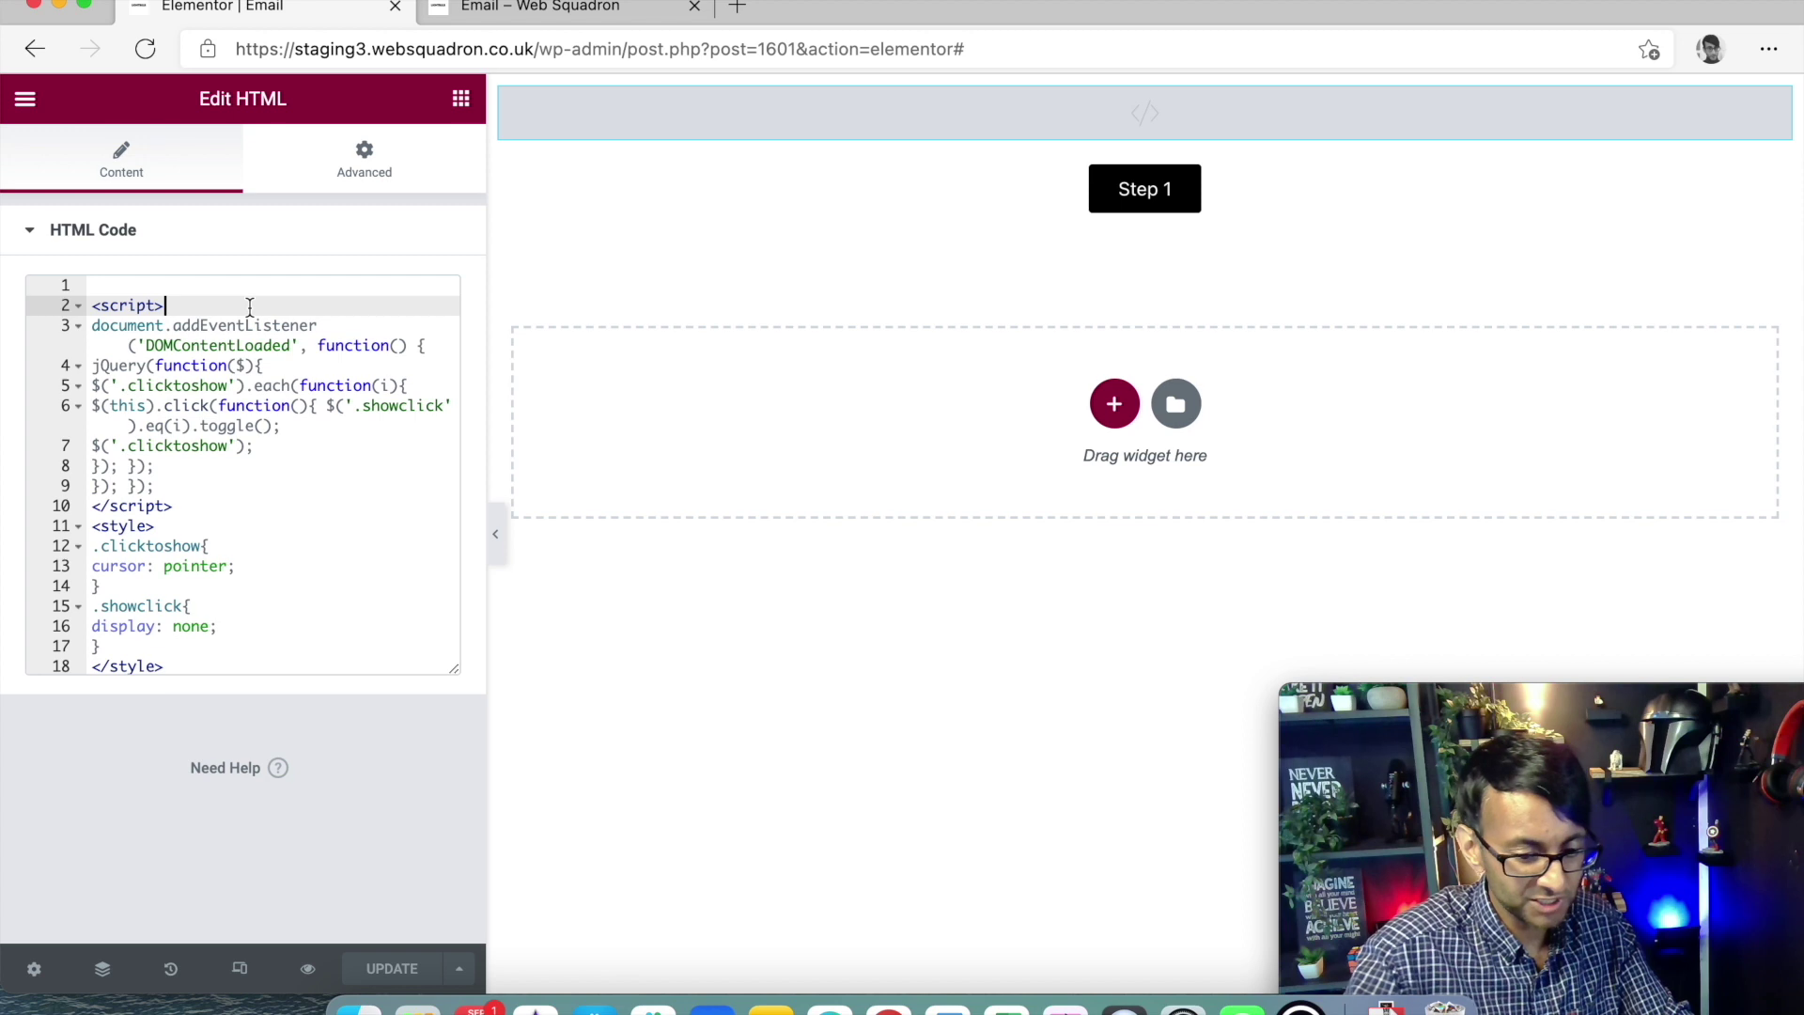
- Delete the '>' from the script tag and add a two-column section below the routes
key(BackSpace)
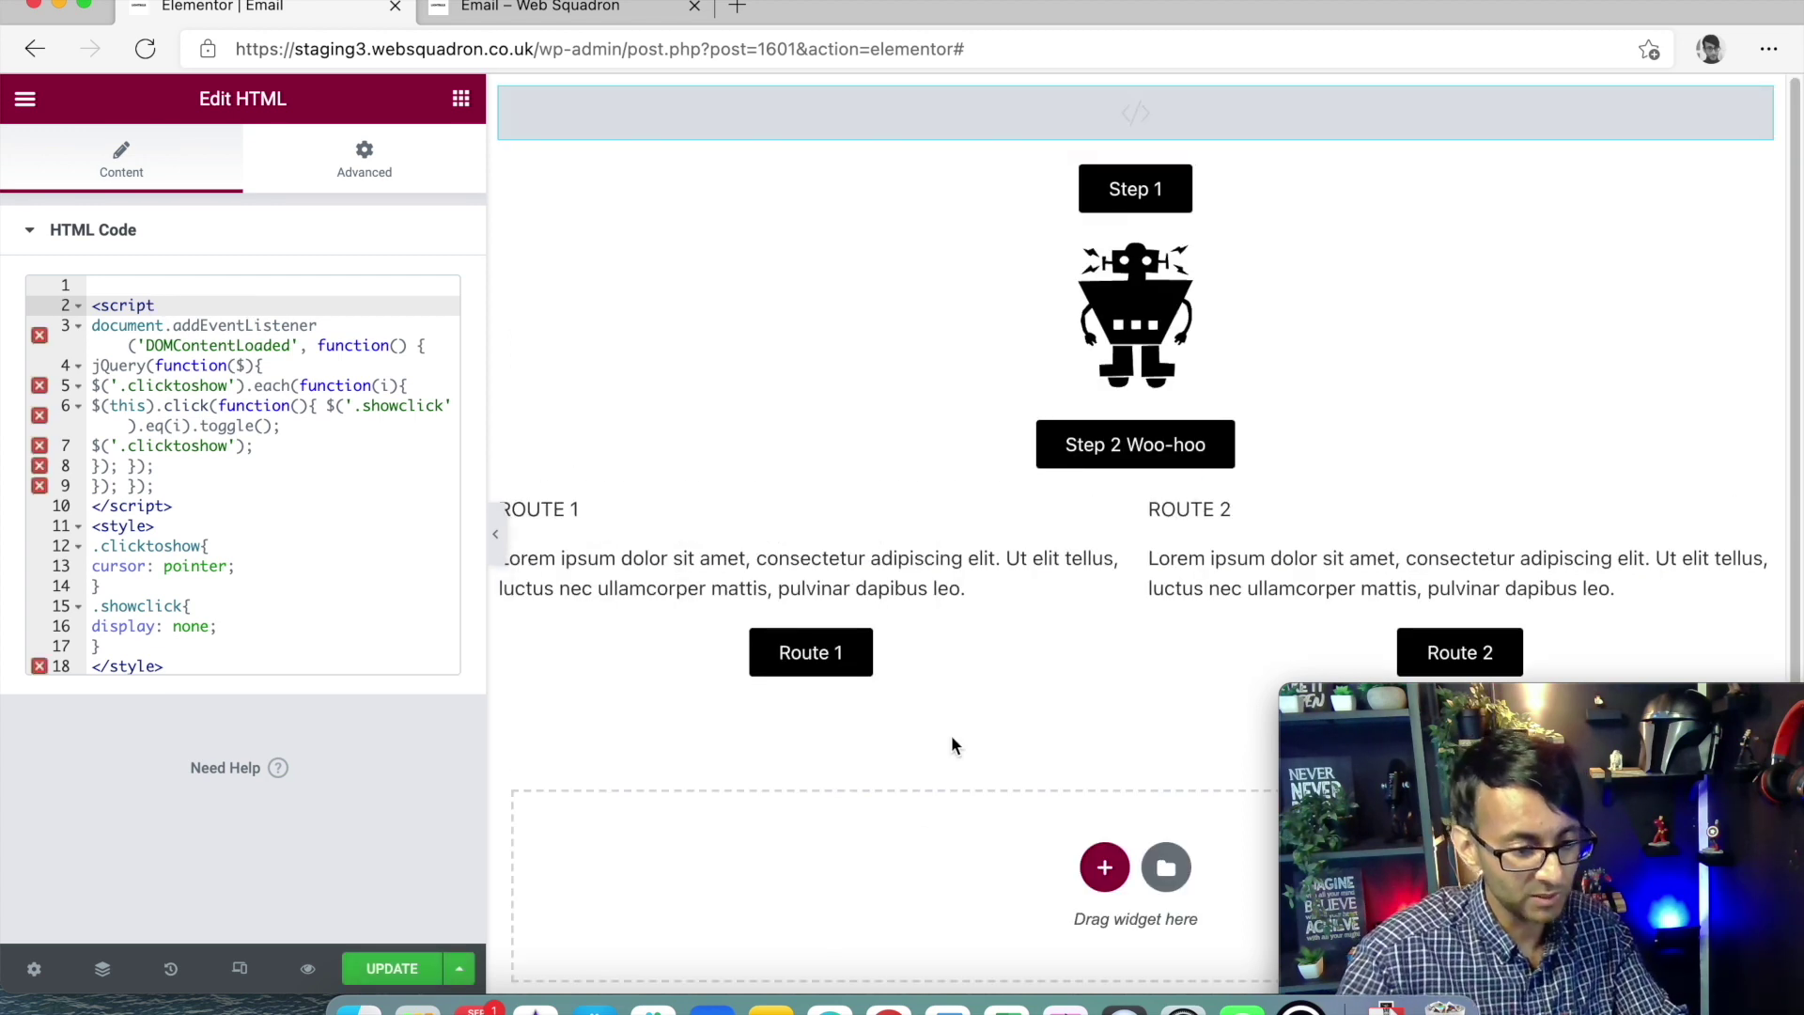
scroll(953, 733, down, 1)
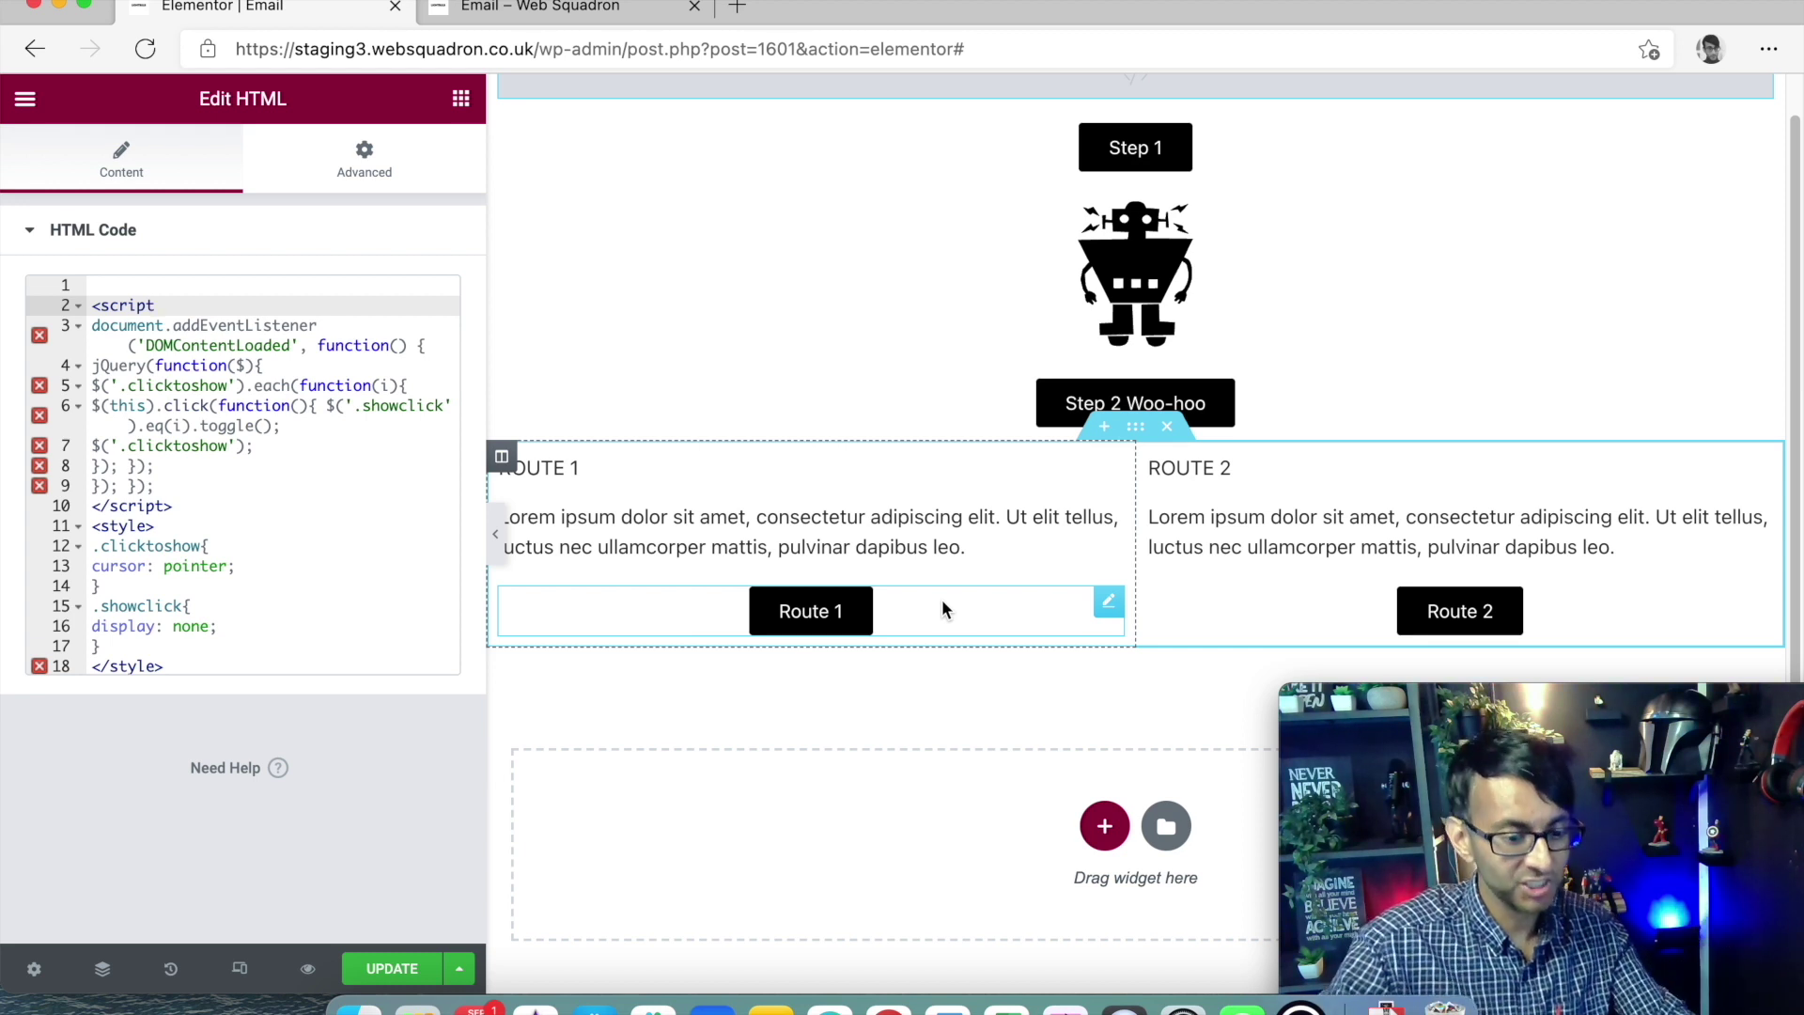
click(1106, 826)
scroll(911, 884, down, 1)
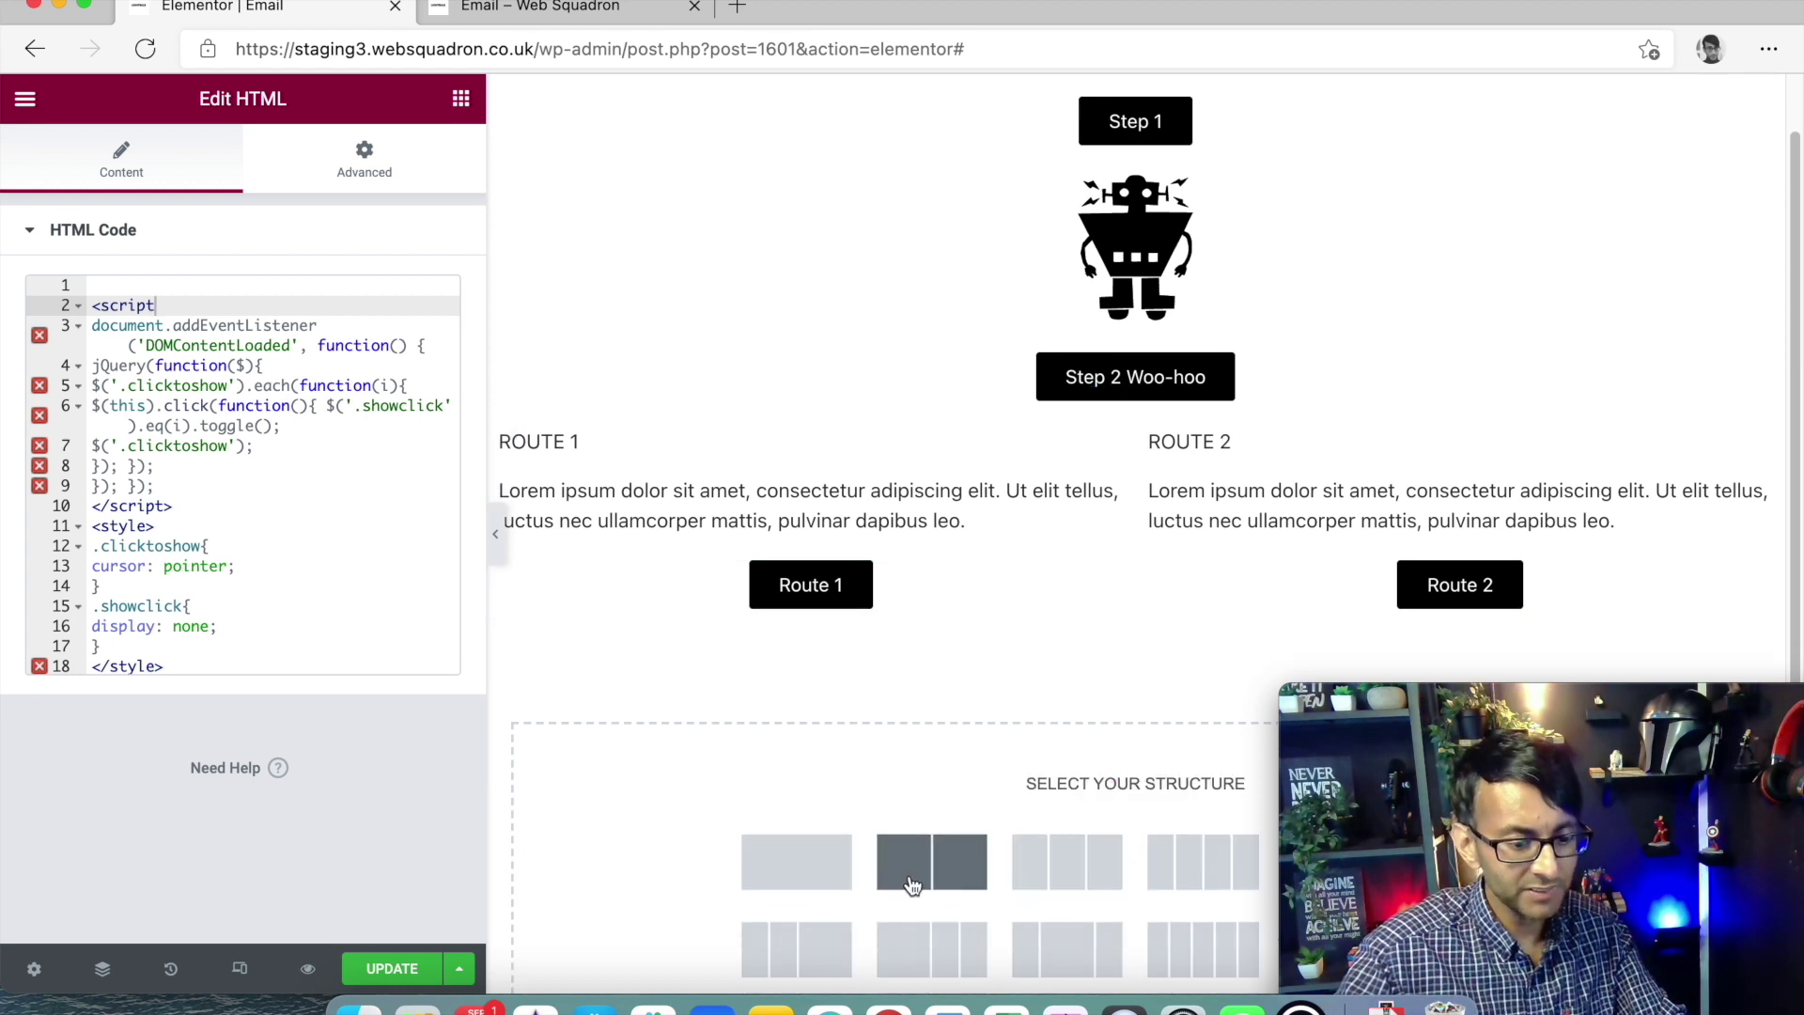
click(912, 884)
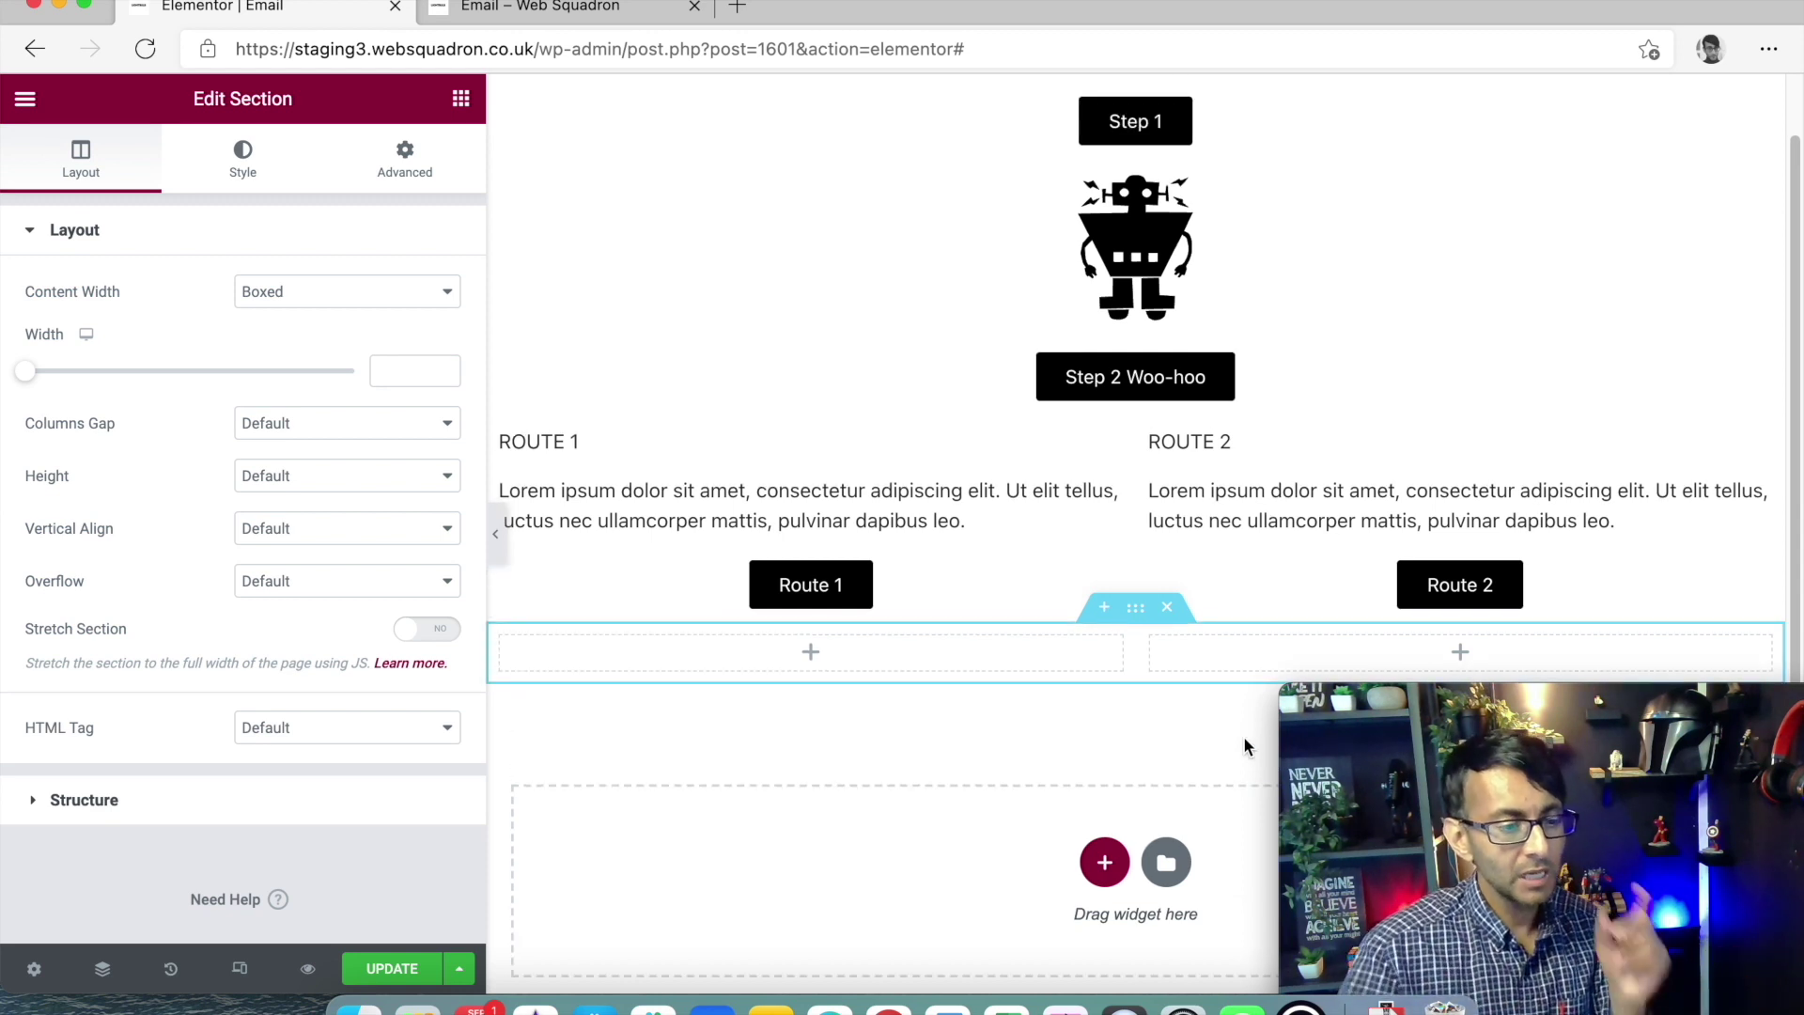
- Place a Video widget in the new section's left column
click(461, 97)
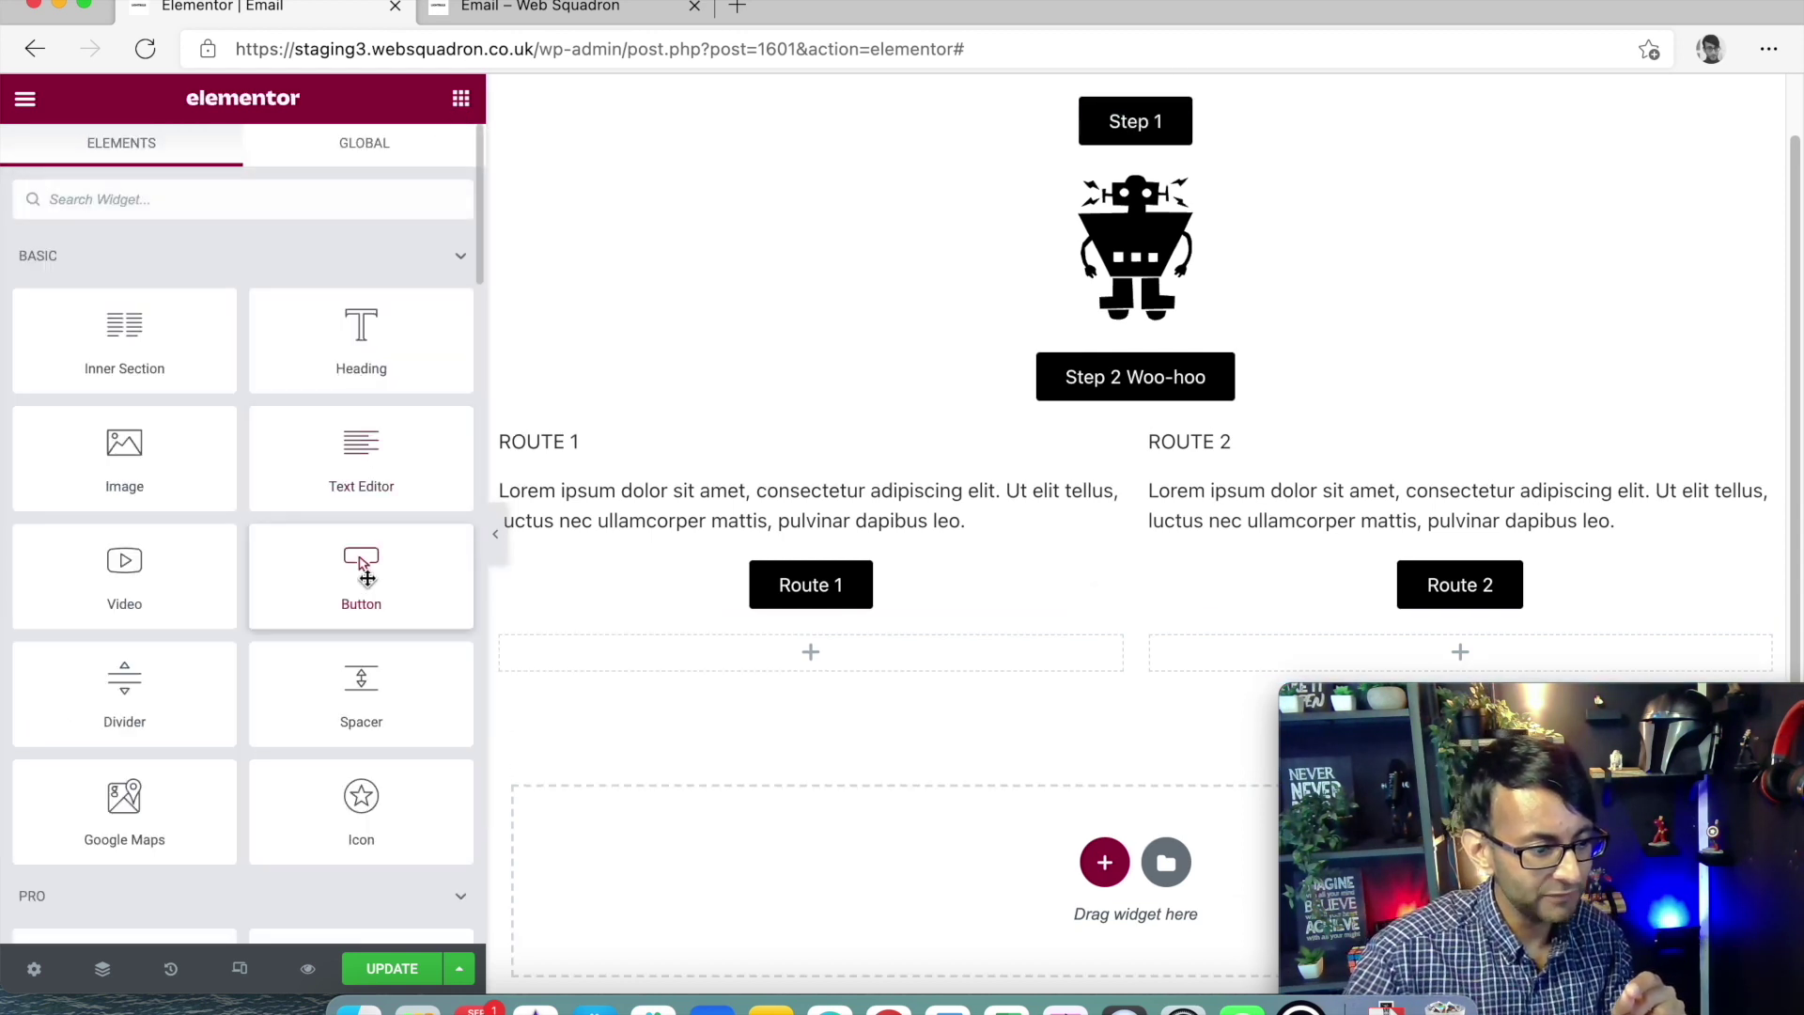
drag(124, 573, 743, 653)
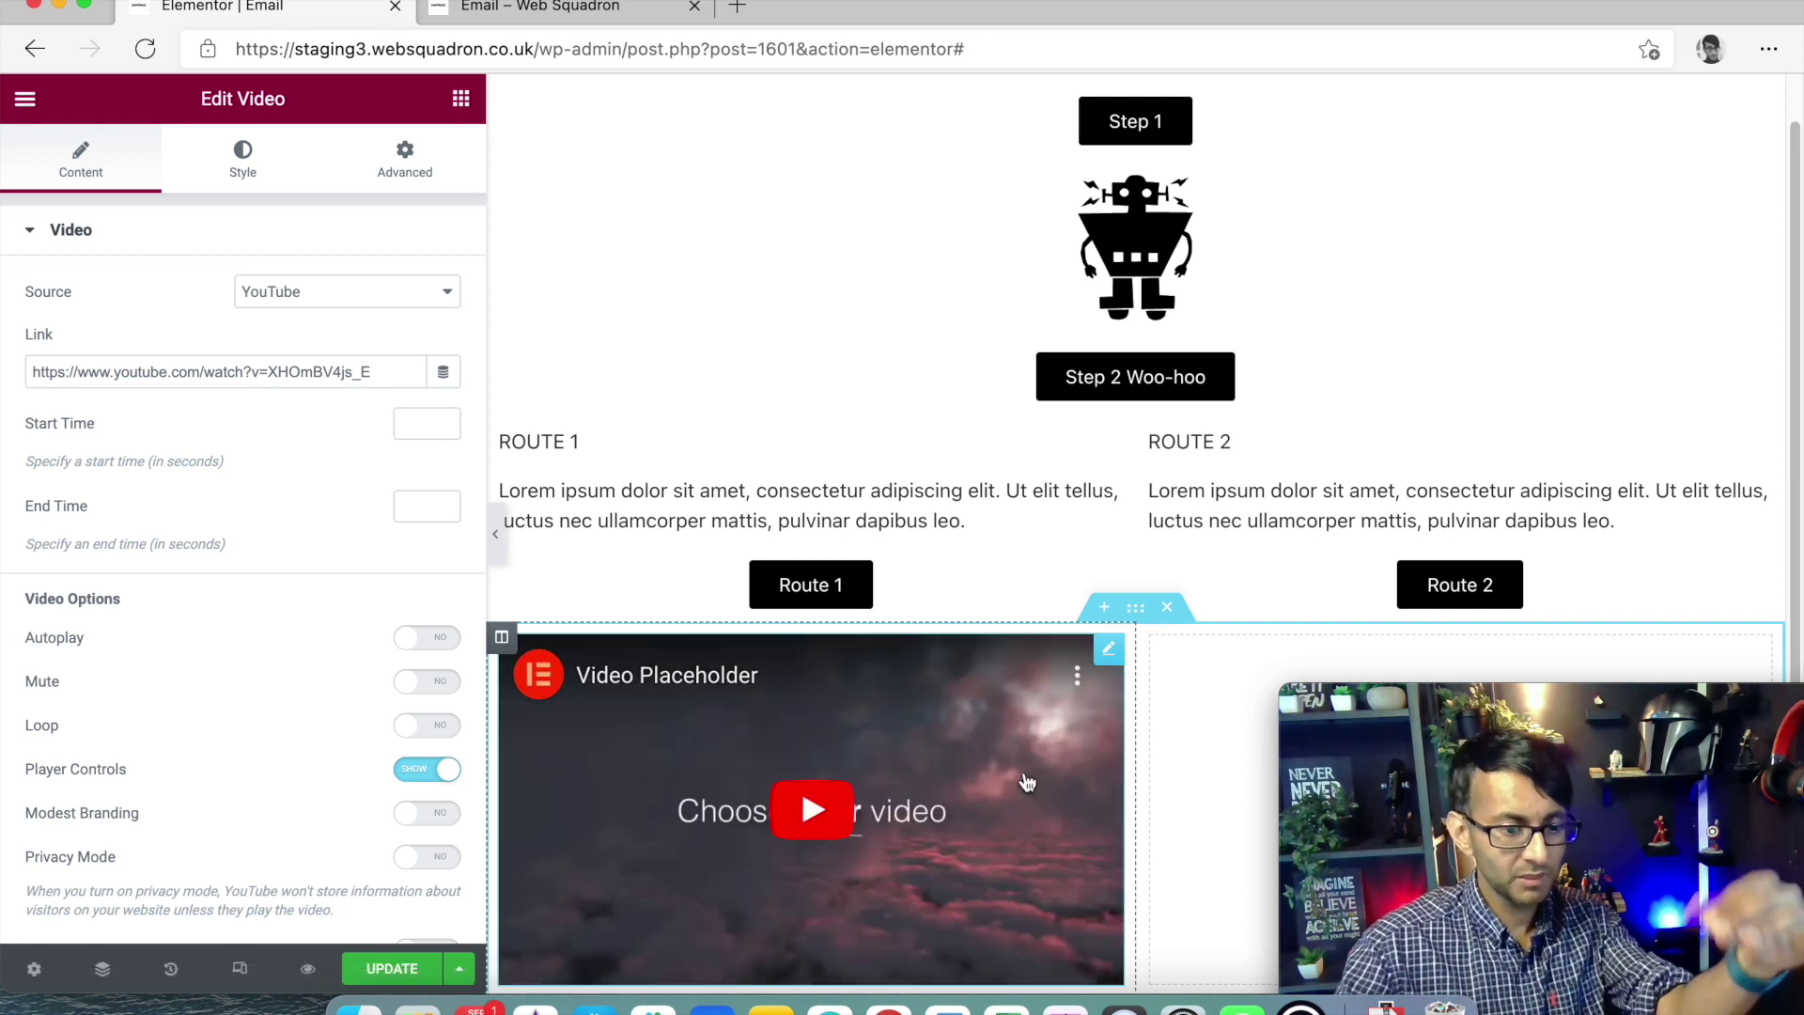
scroll(1033, 761, down, 5)
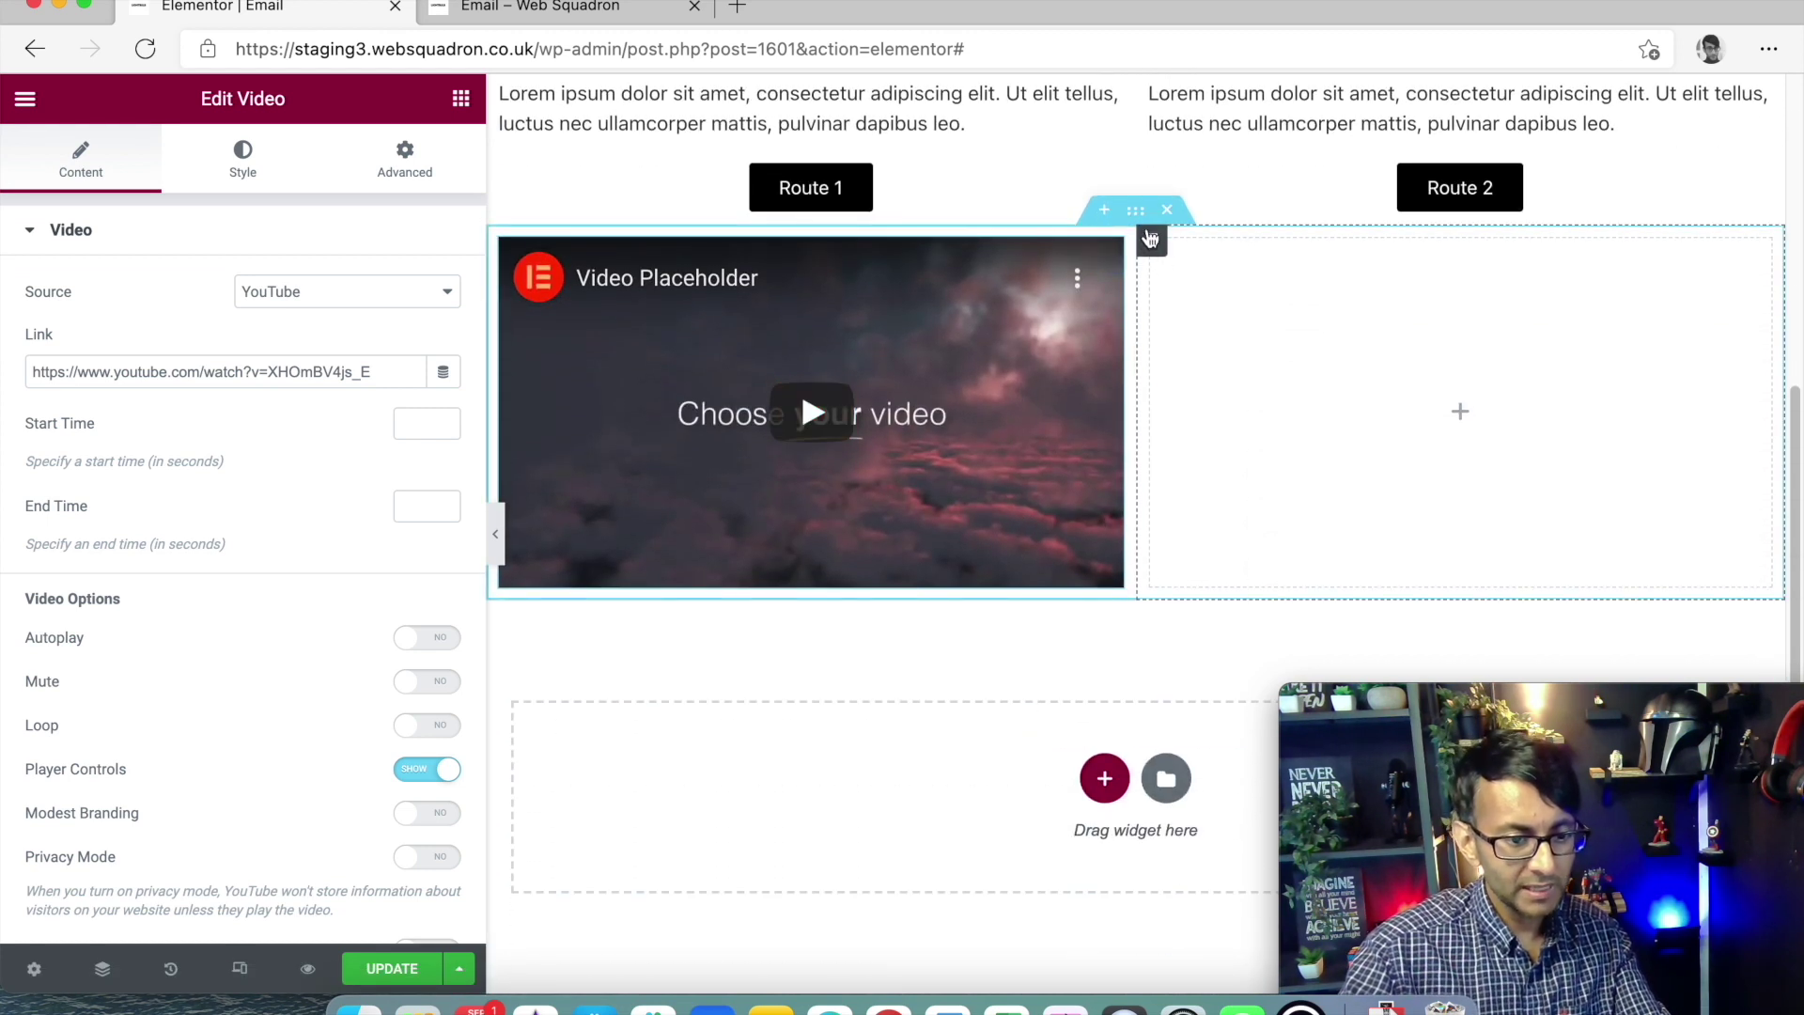
- Assign the CSS class showclick2 to the new video section
click(1140, 220)
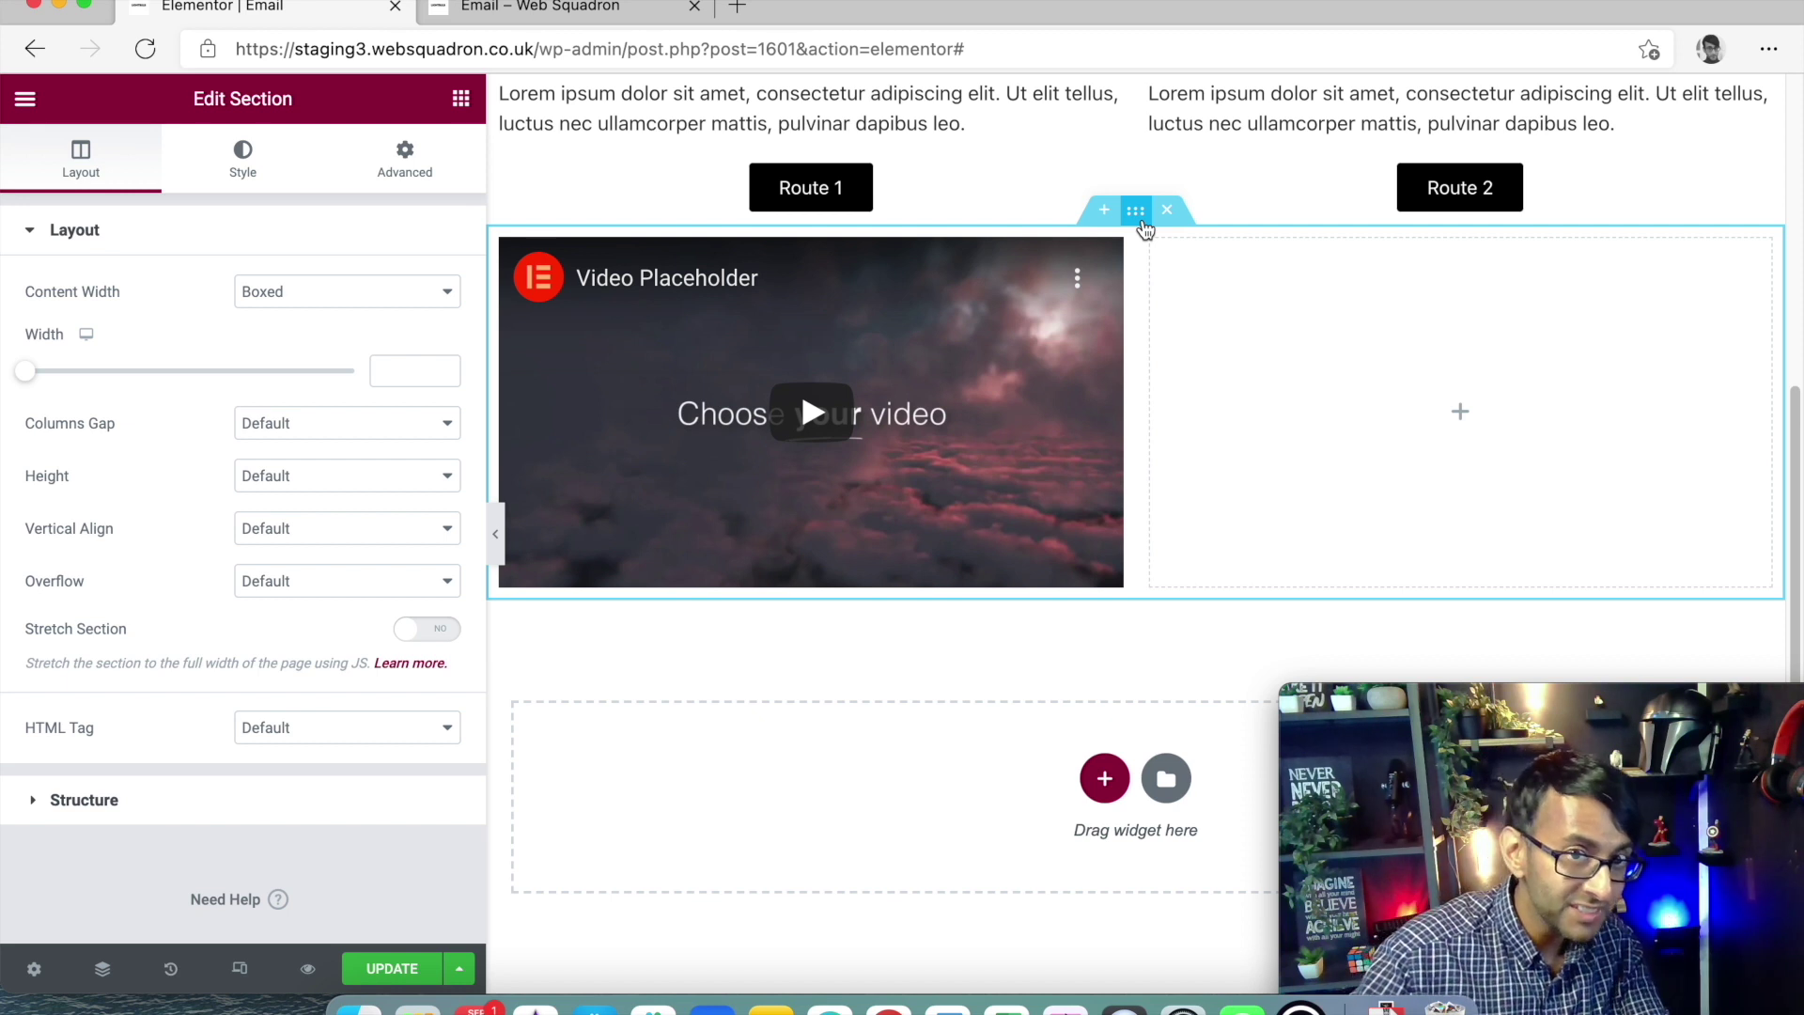
click(410, 178)
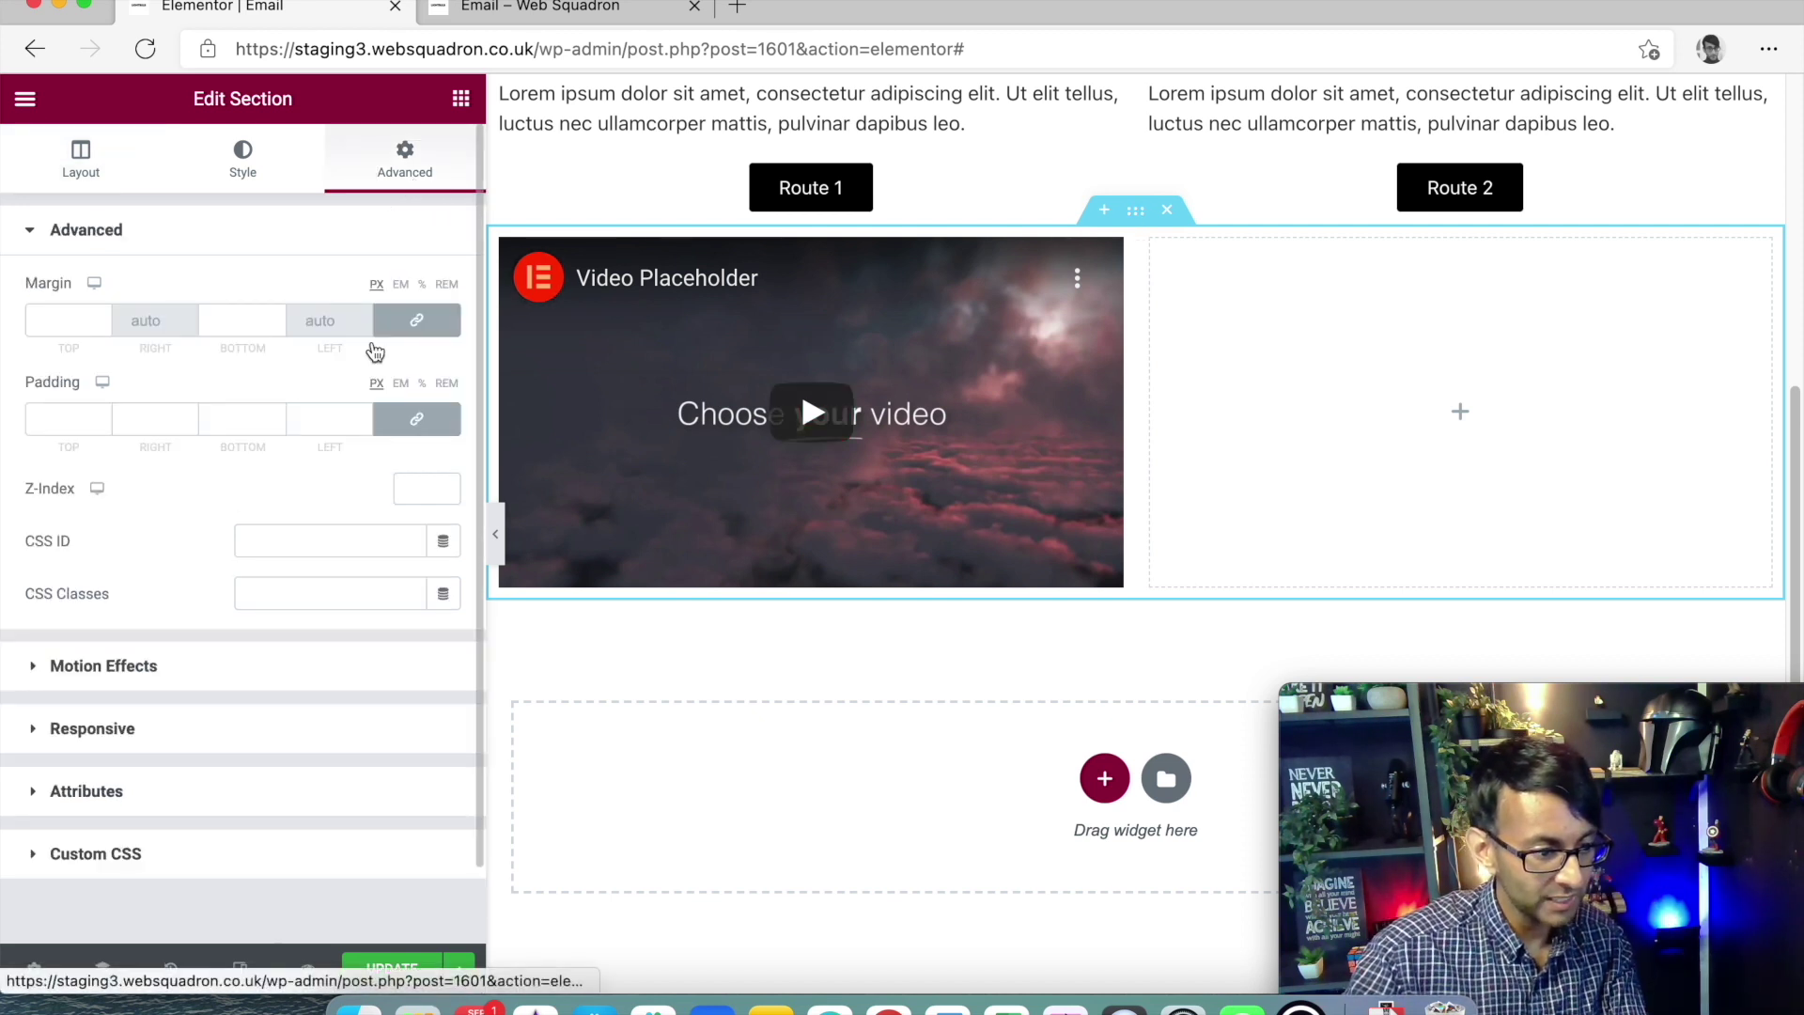
click(309, 600)
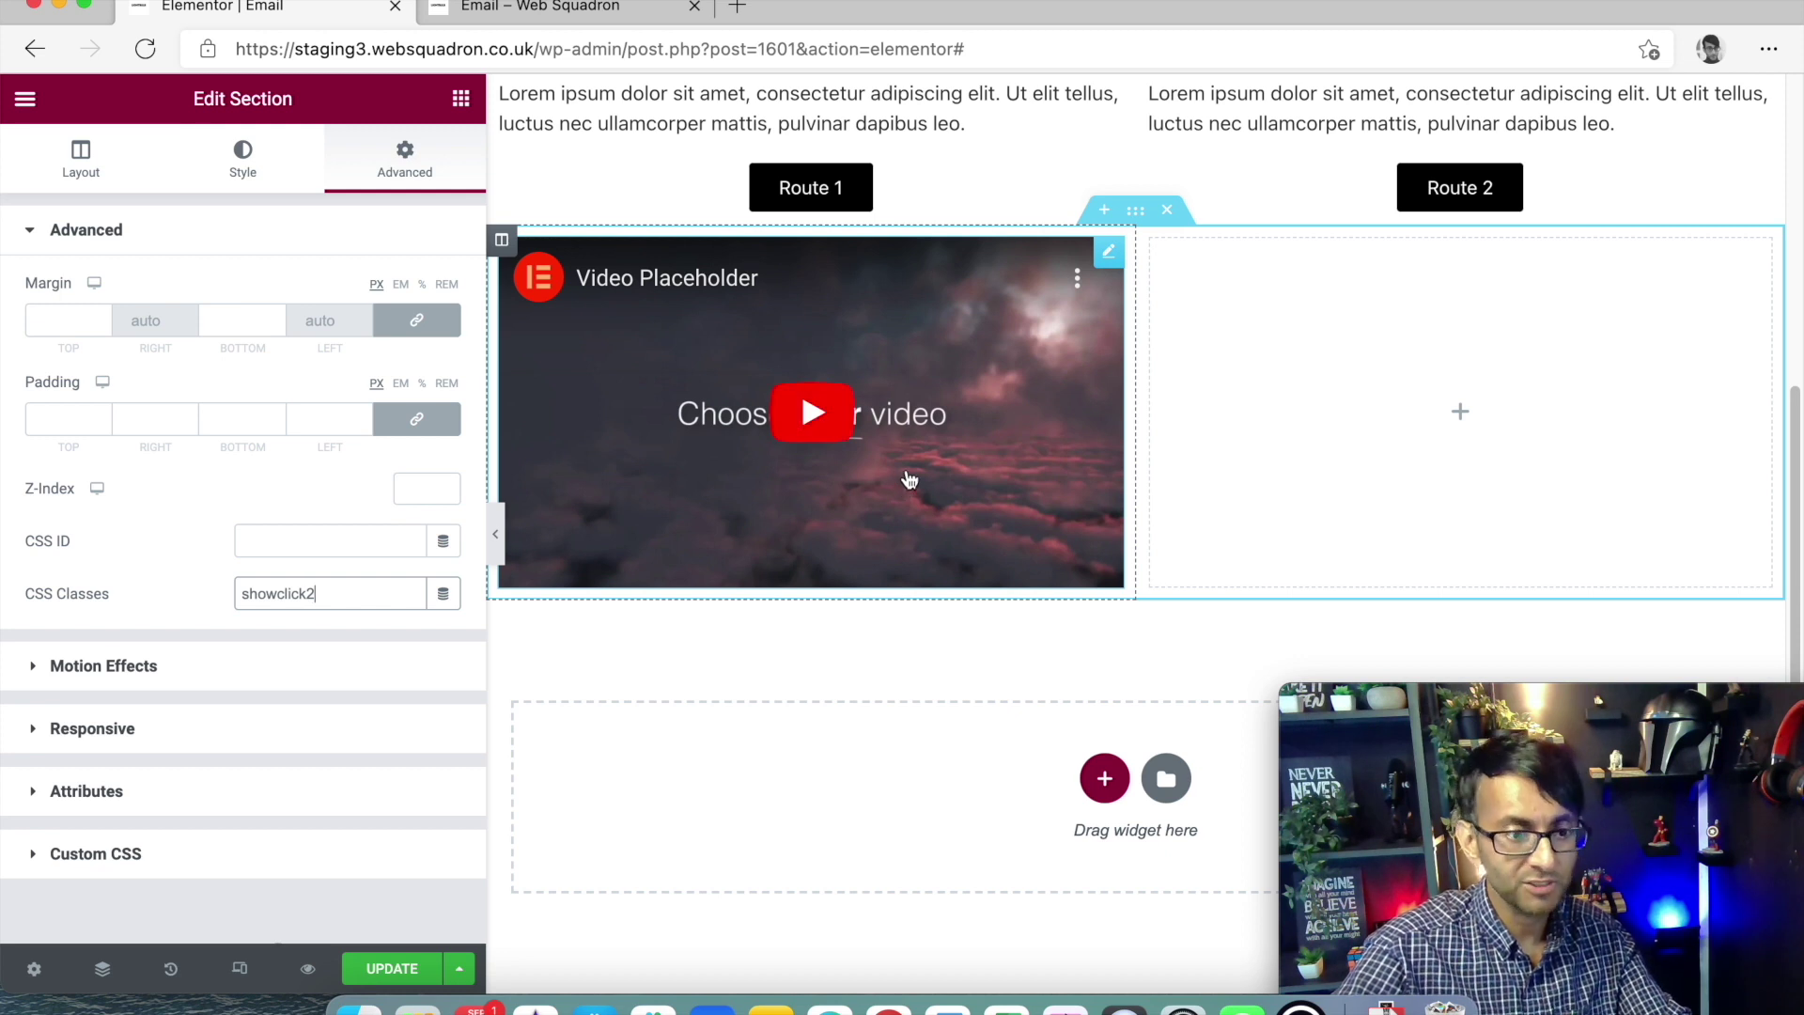
click(950, 195)
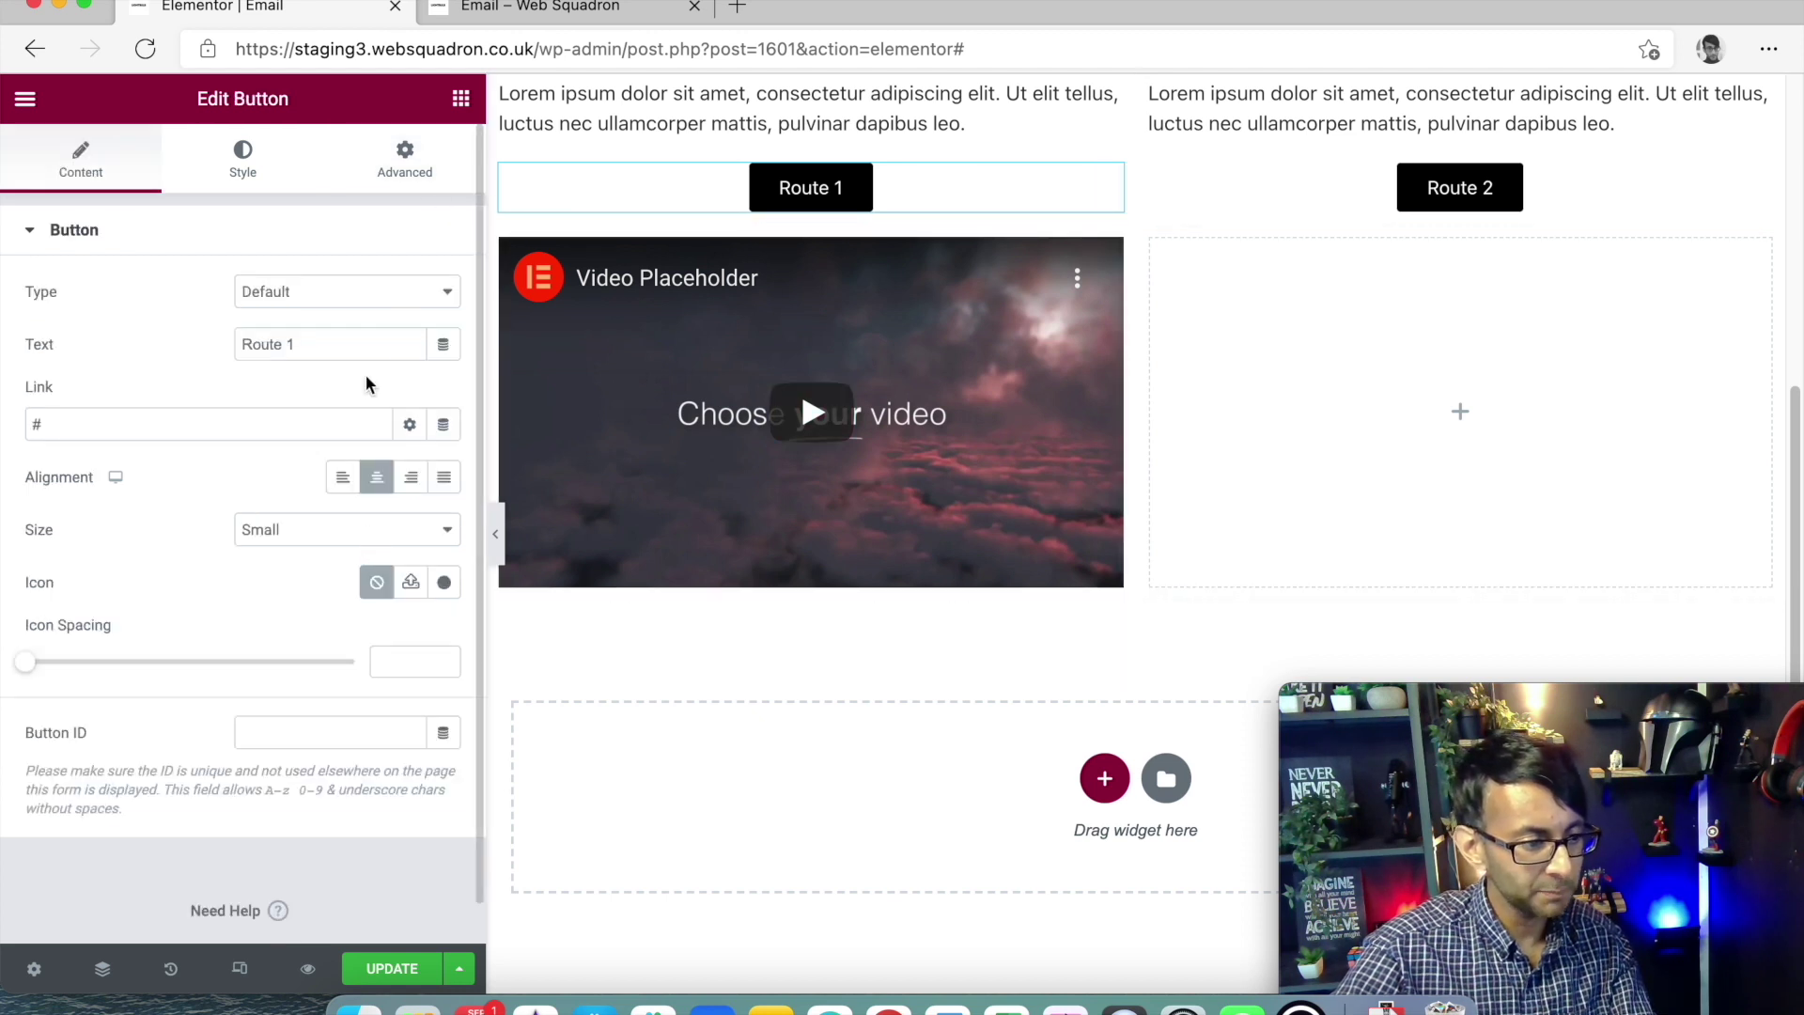
- Set the Route 1 button's CSS class to clicktoshow2 and Route 2's to clicktoshow3
click(414, 165)
click(363, 617)
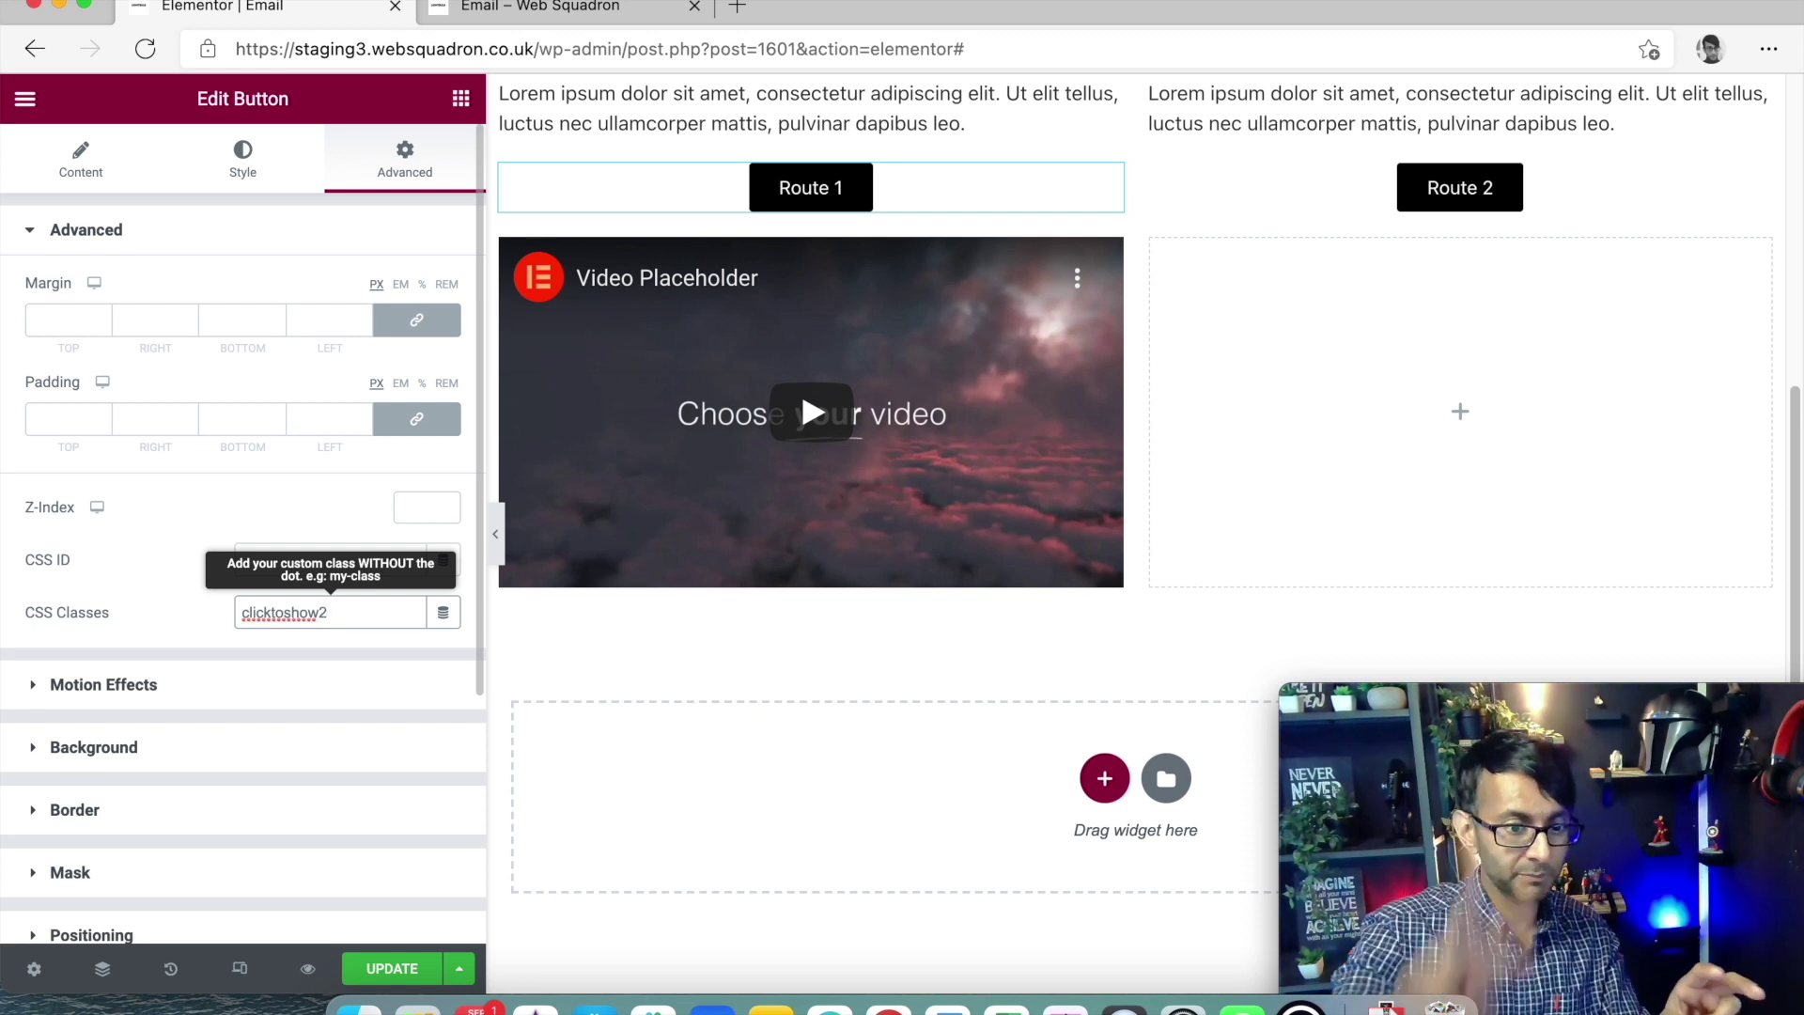
click(1659, 202)
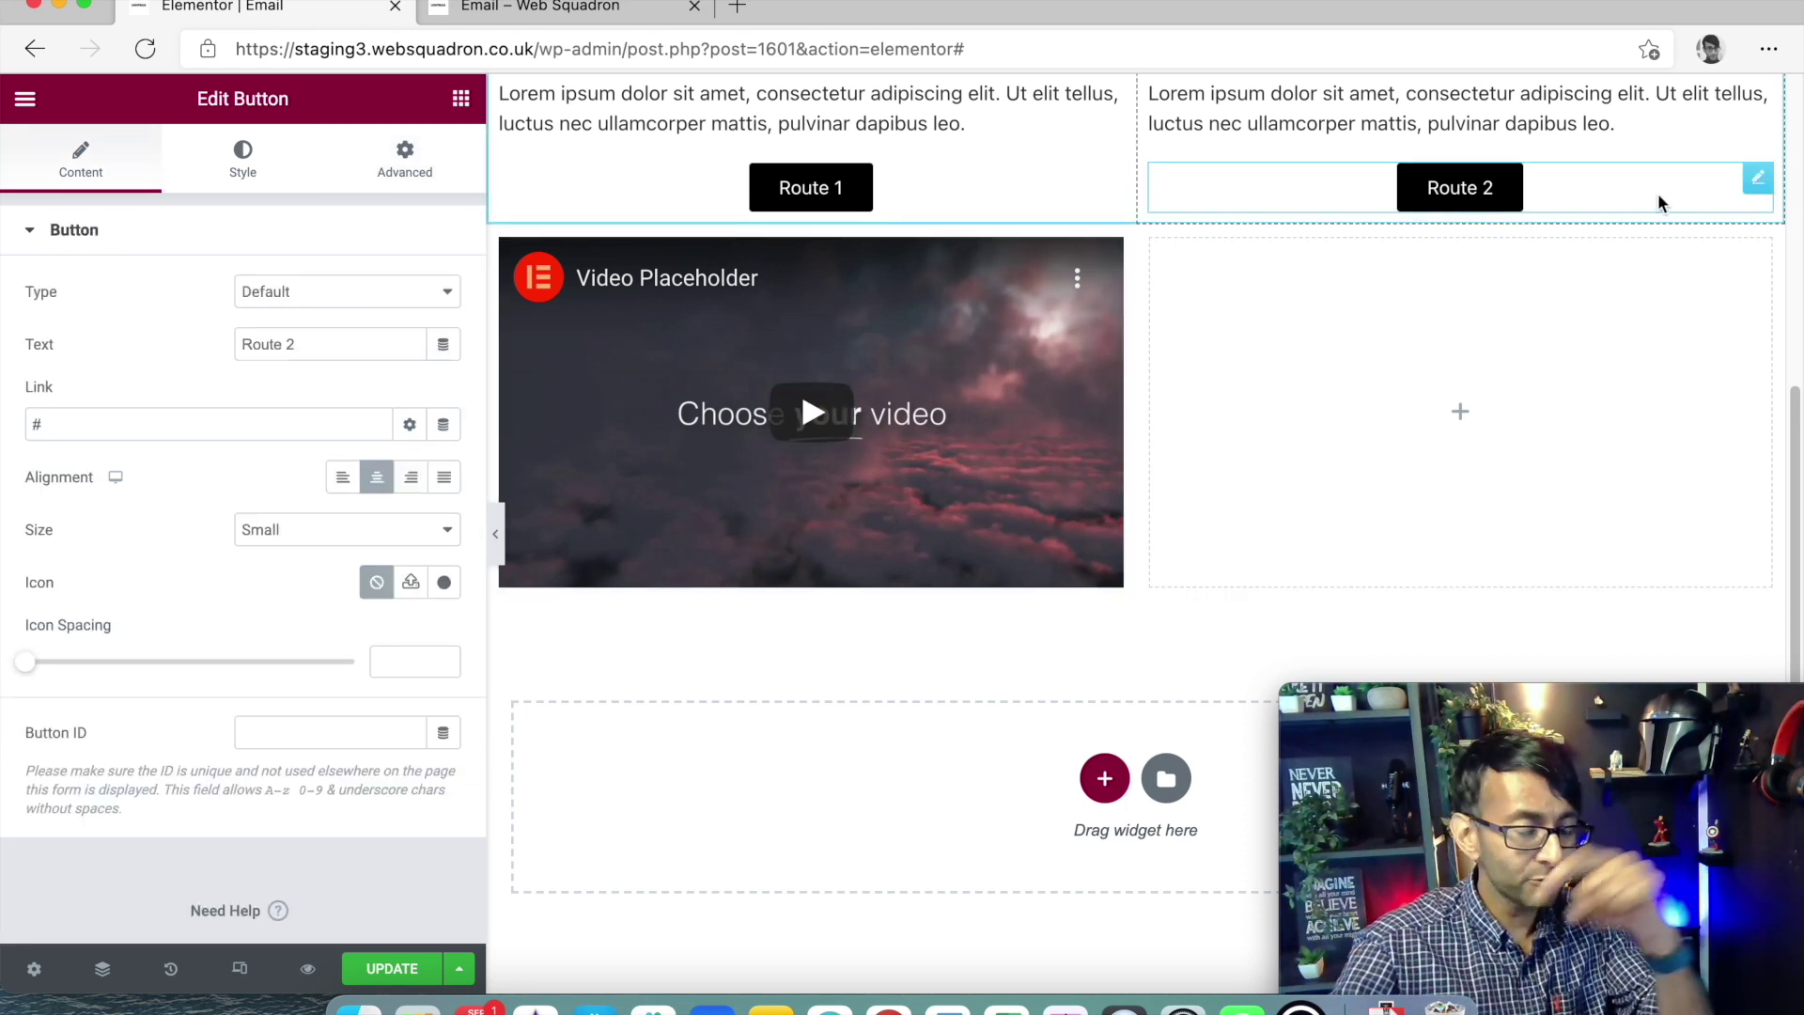
click(405, 161)
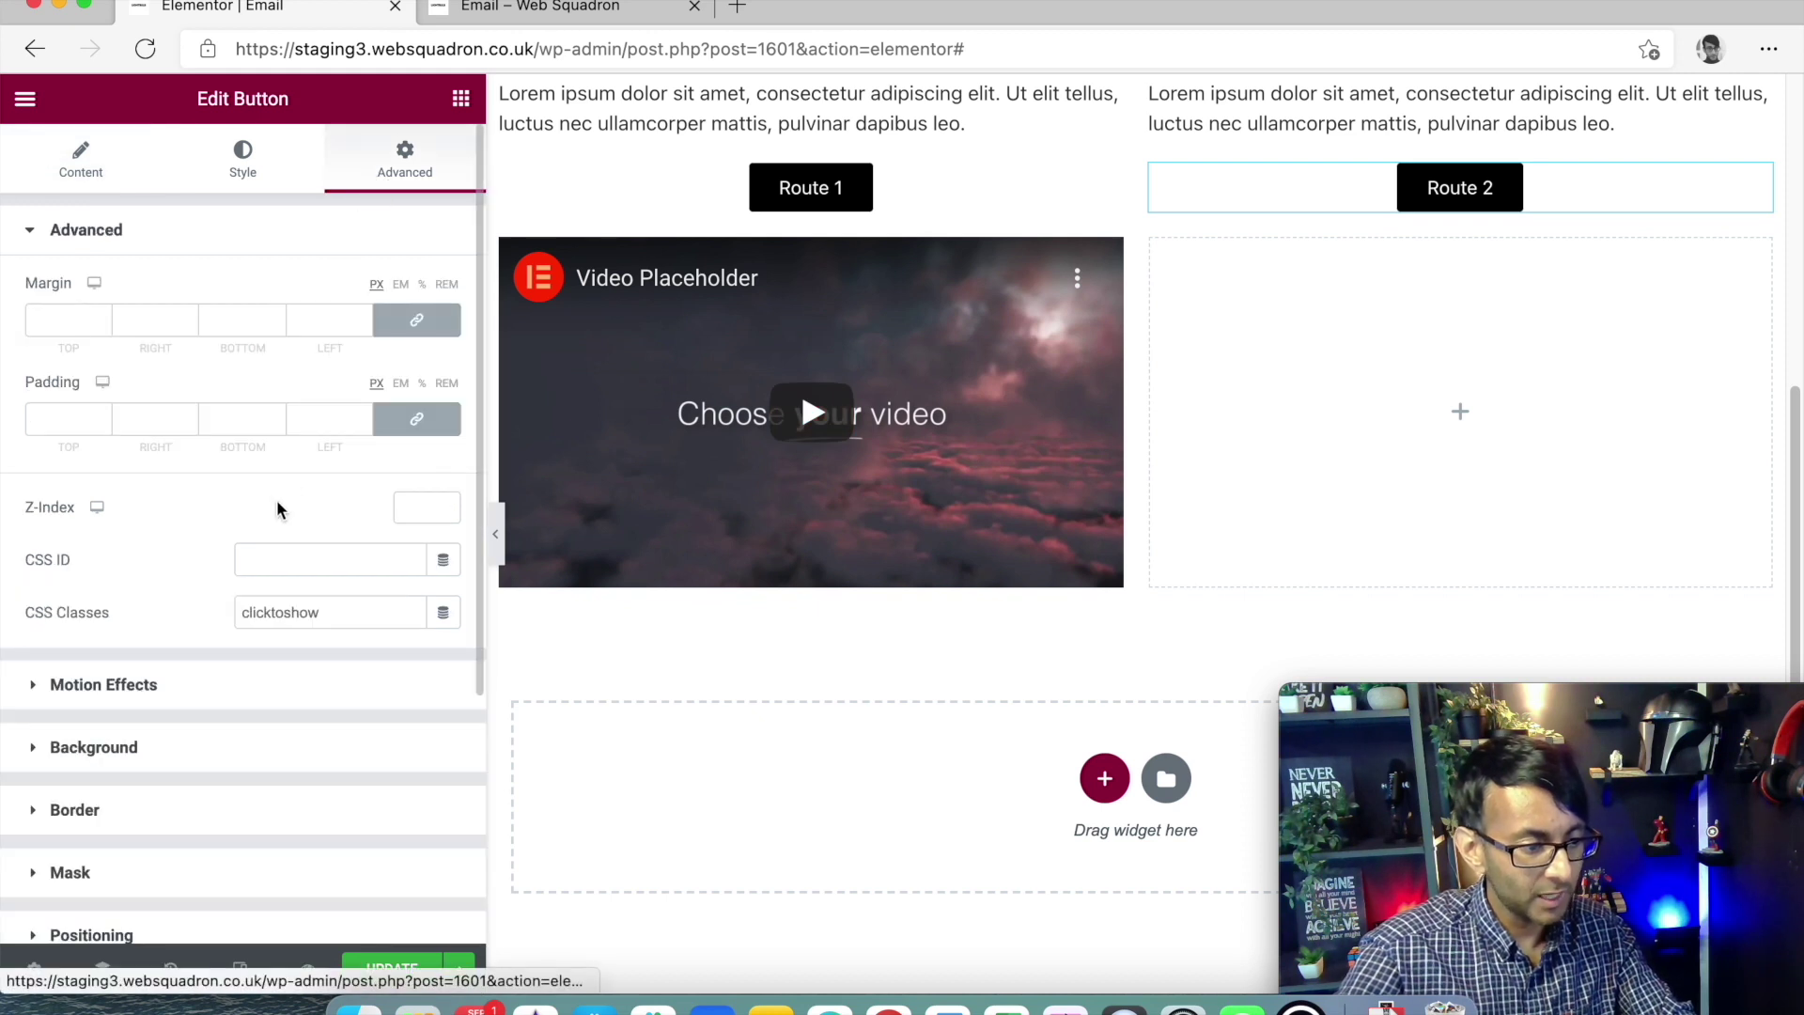
click(355, 612)
text(3)
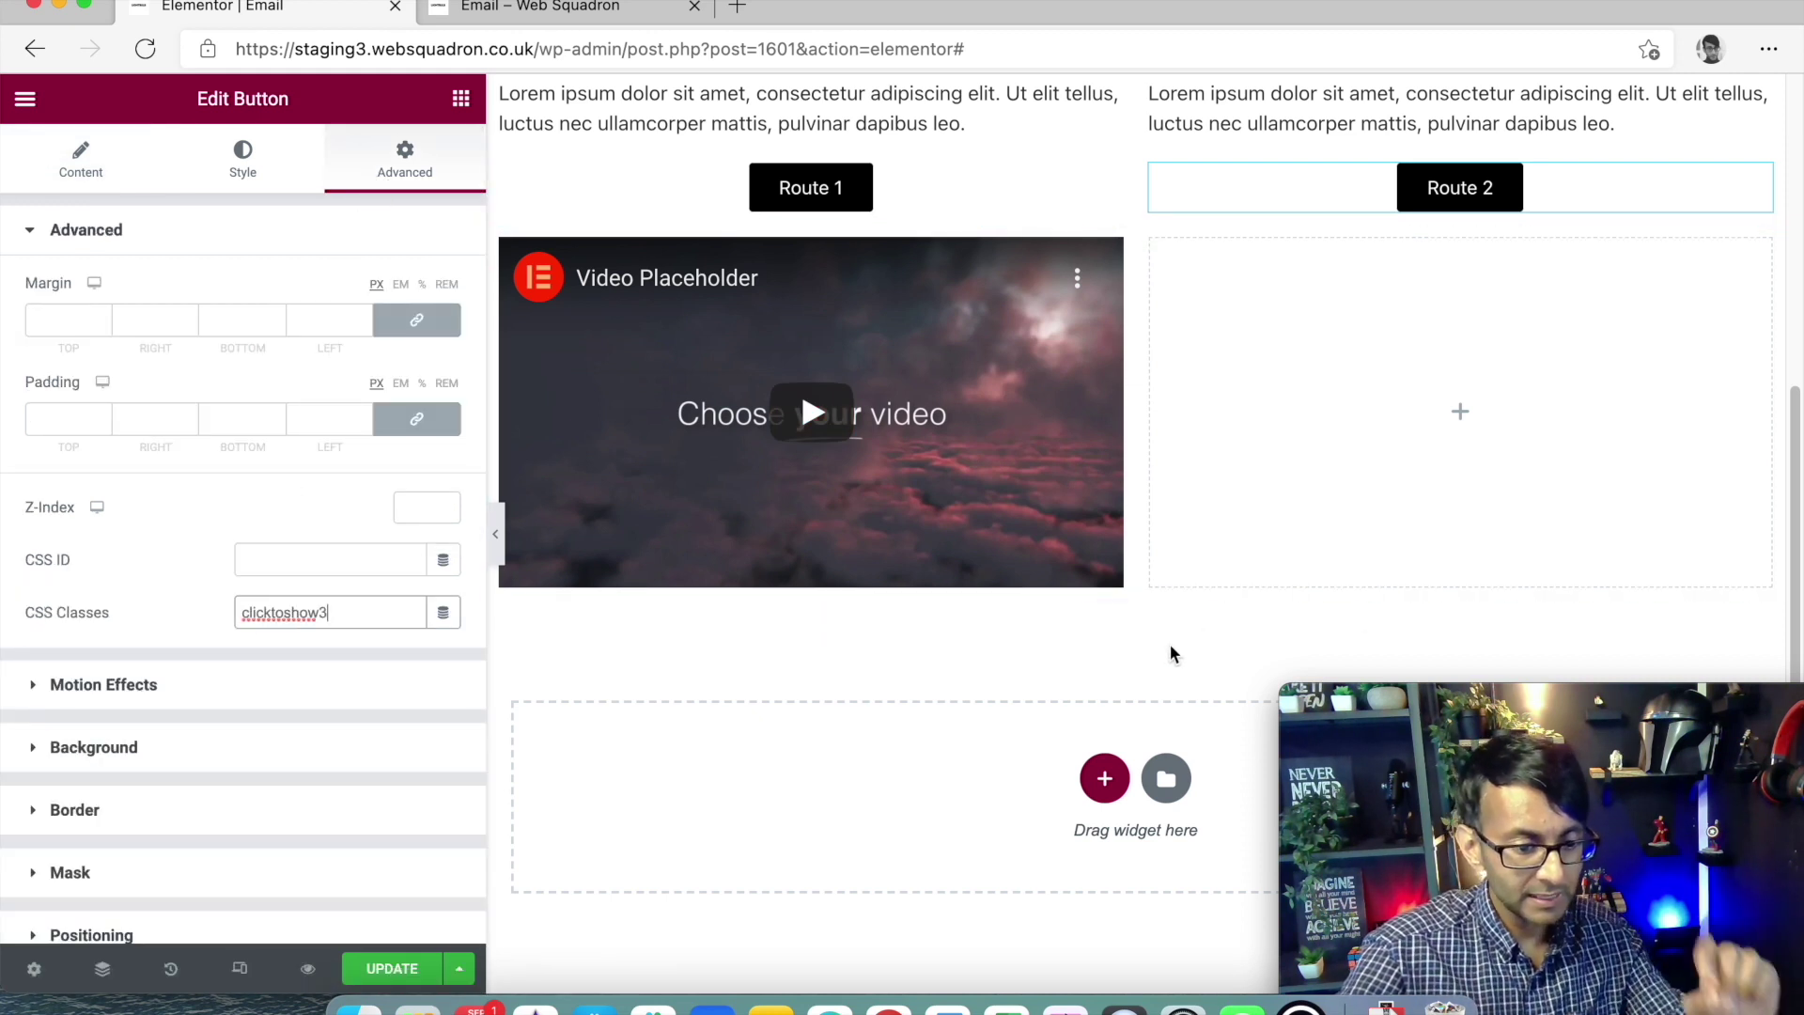
- Add a two-column section below the video with a Google Maps widget in the right column
right_click(1138, 218)
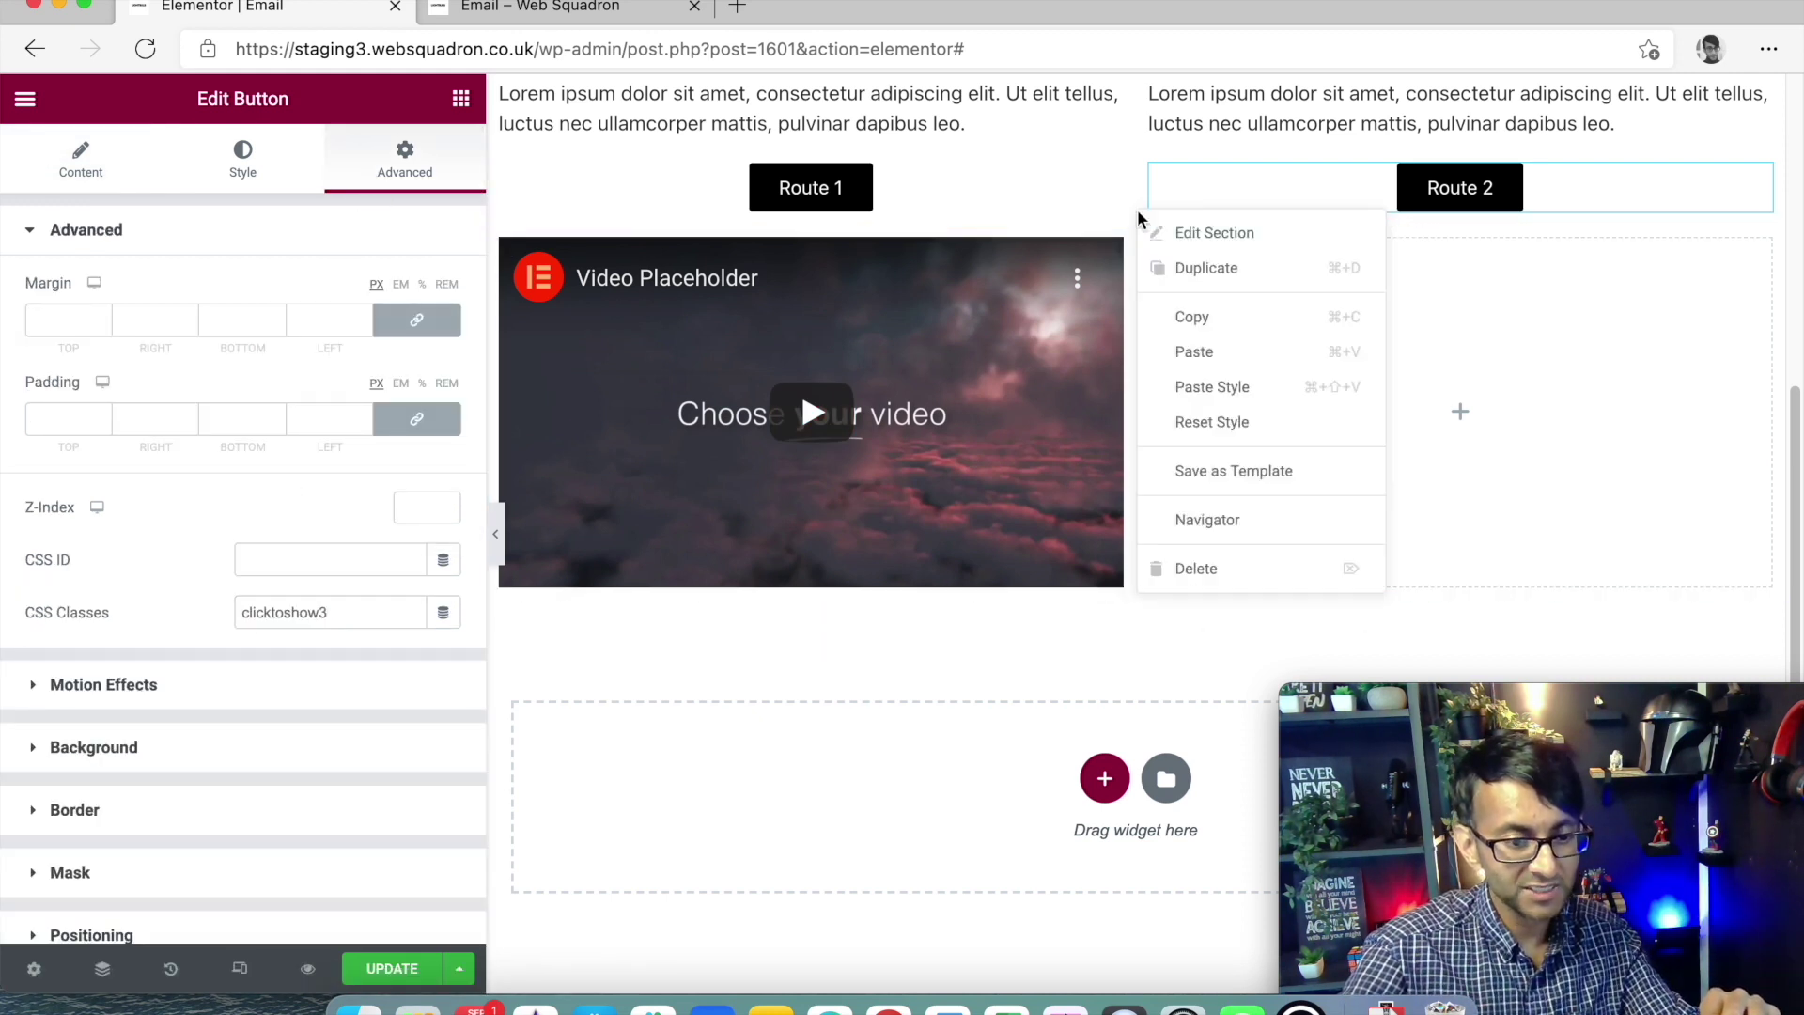
click(1082, 779)
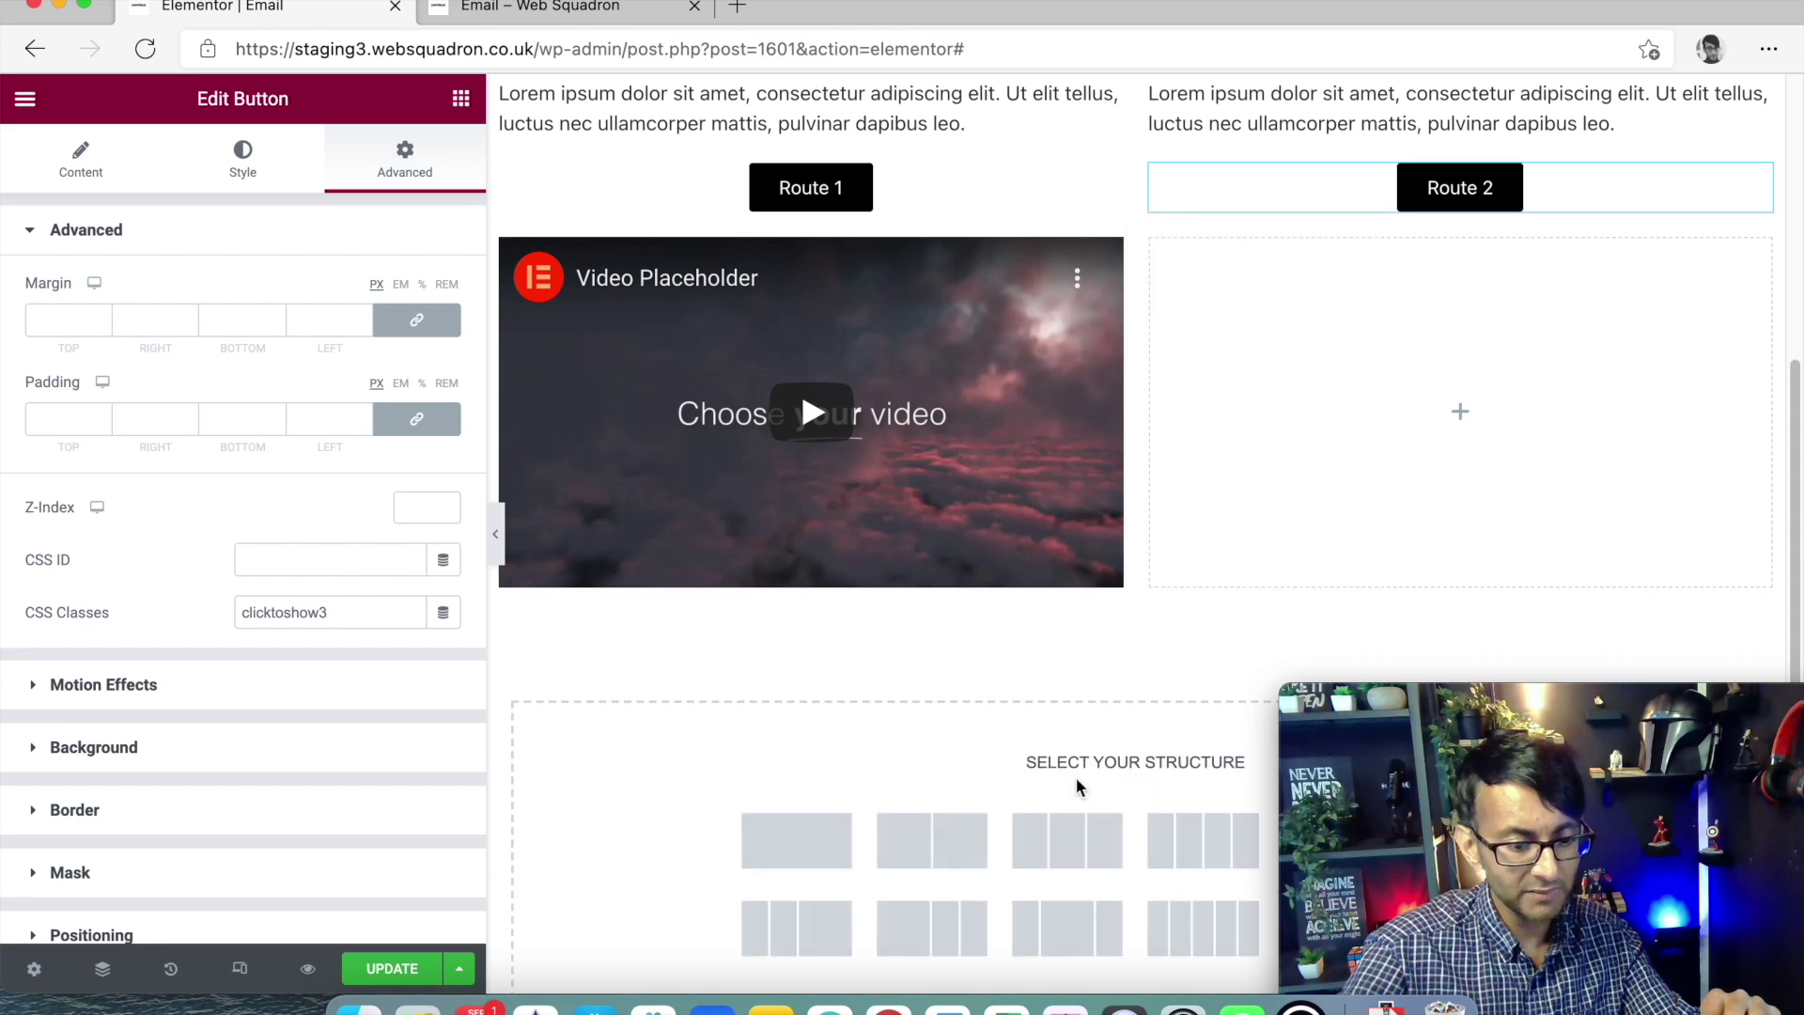
click(963, 848)
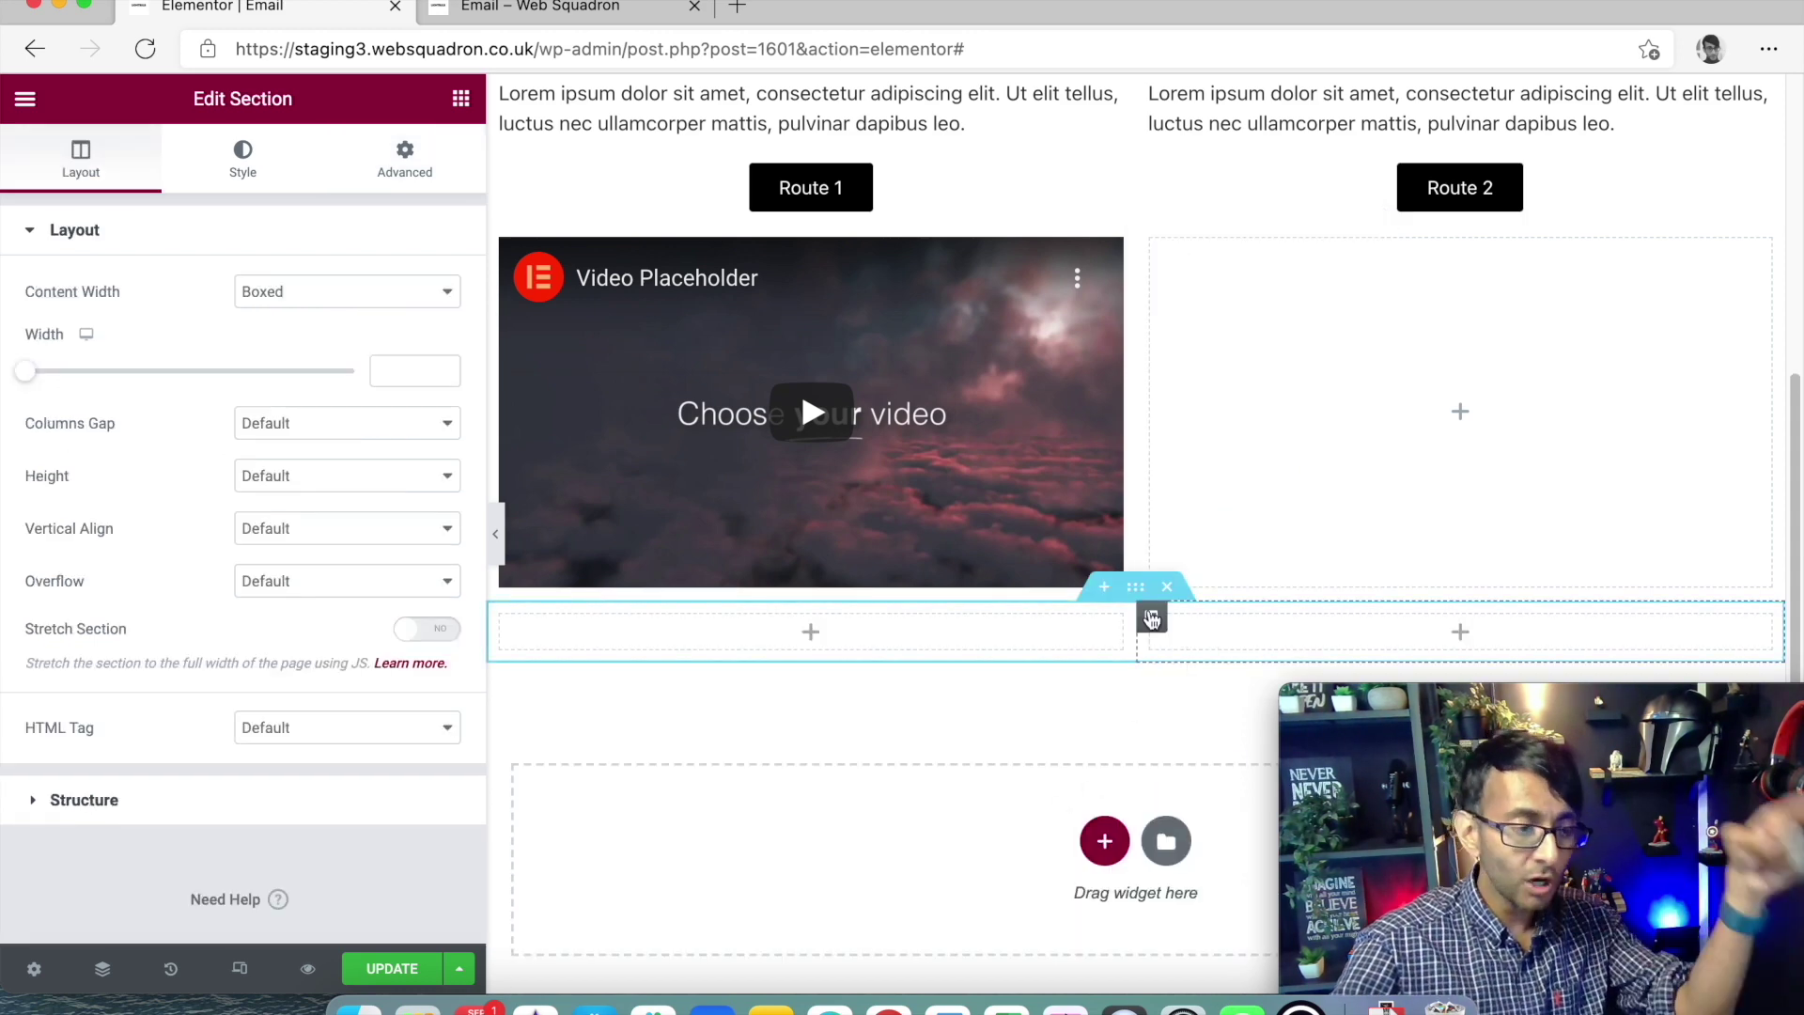
click(461, 98)
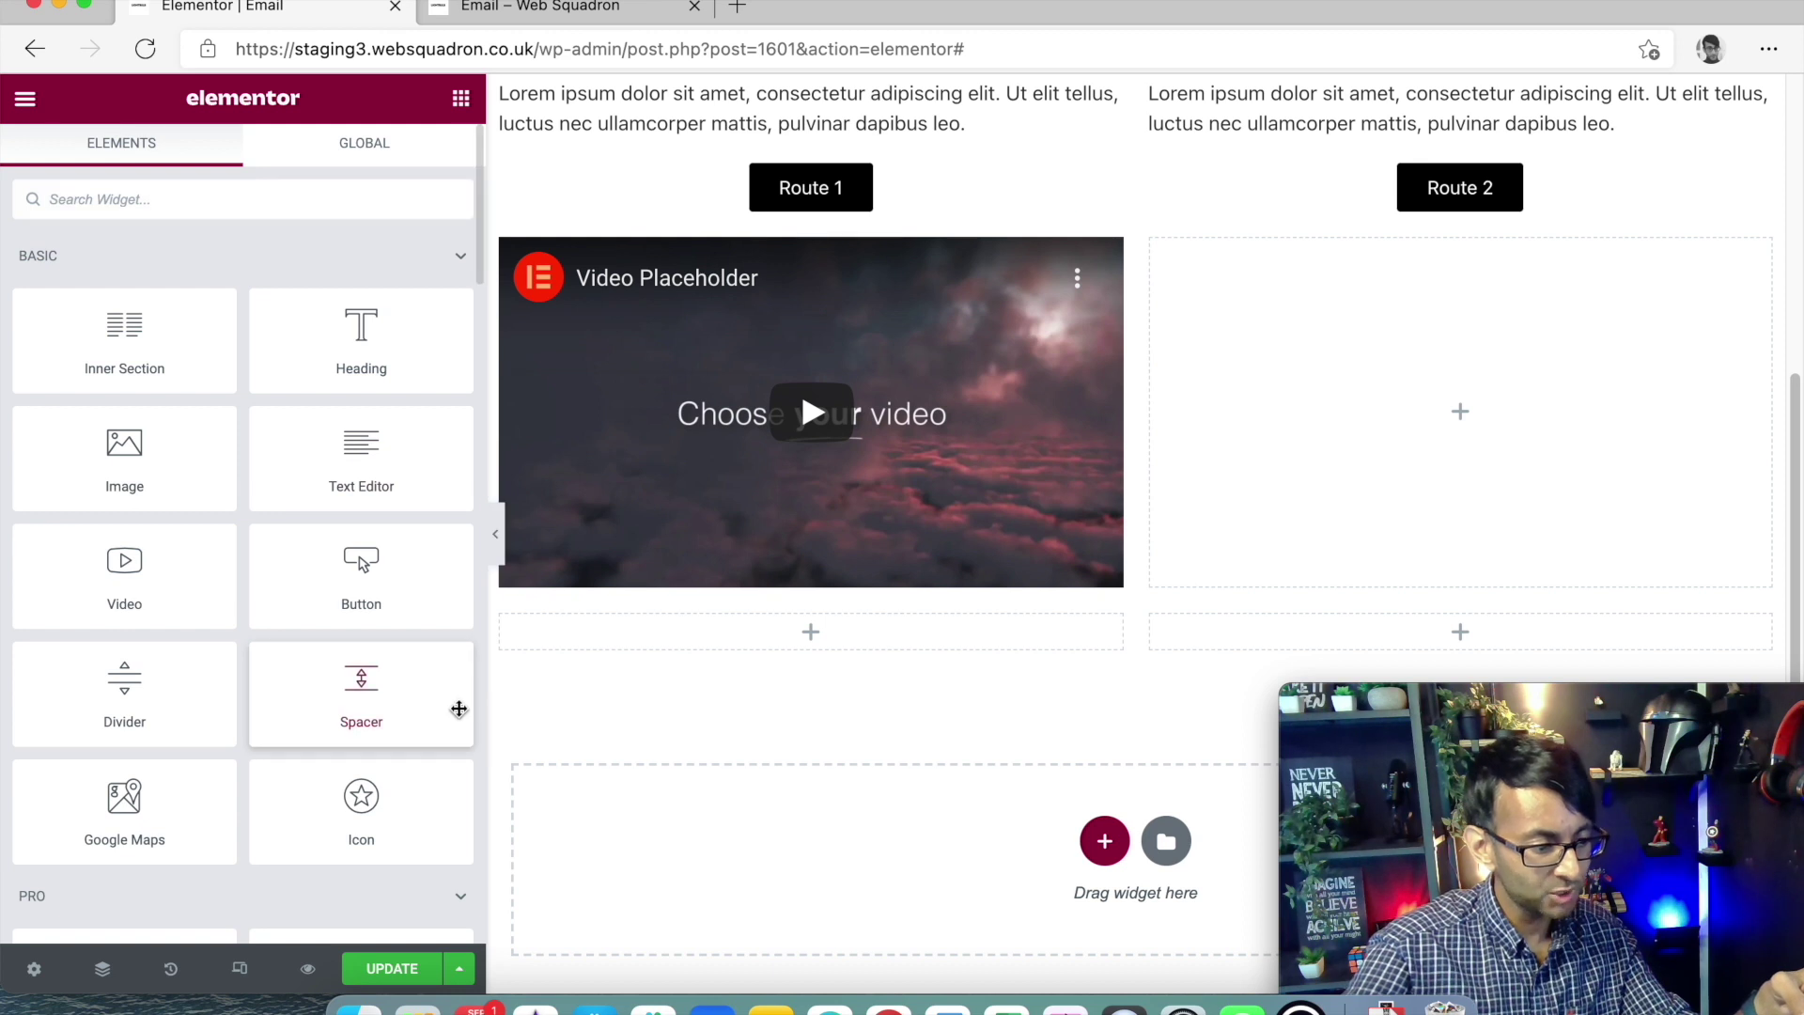
scroll(458, 708, down, 3)
drag(188, 658, 1387, 639)
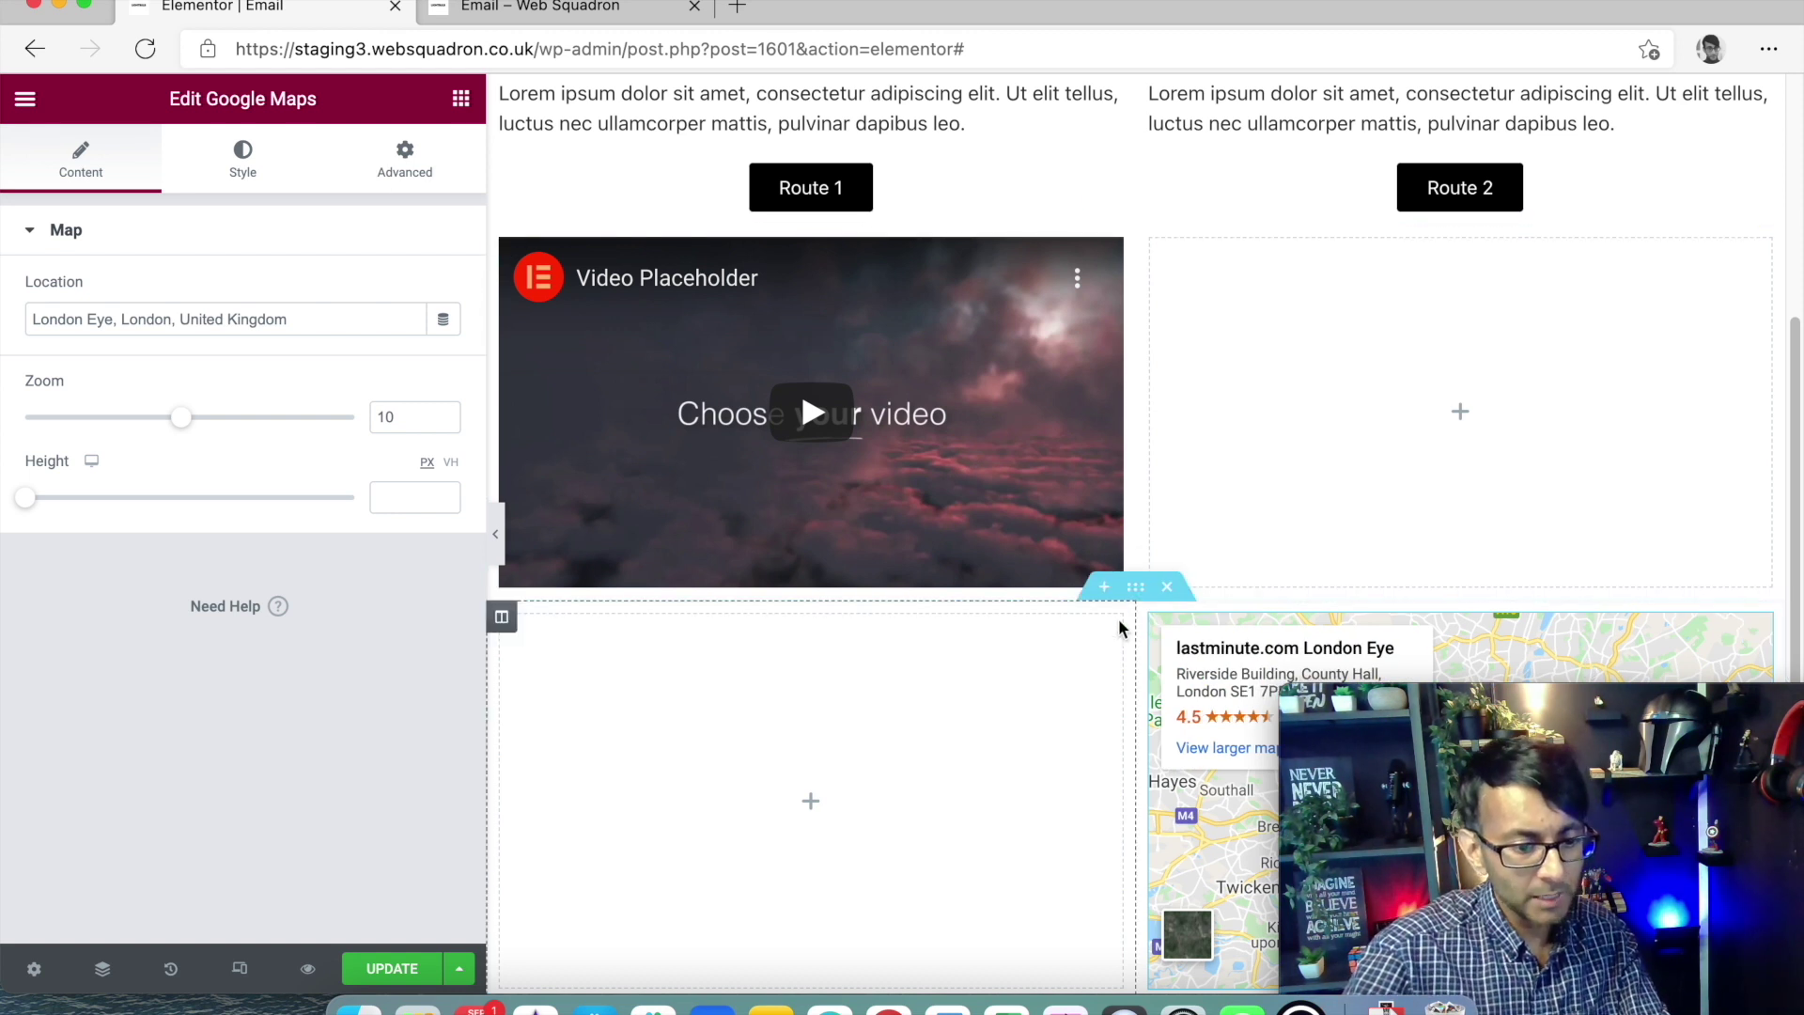
click(1135, 587)
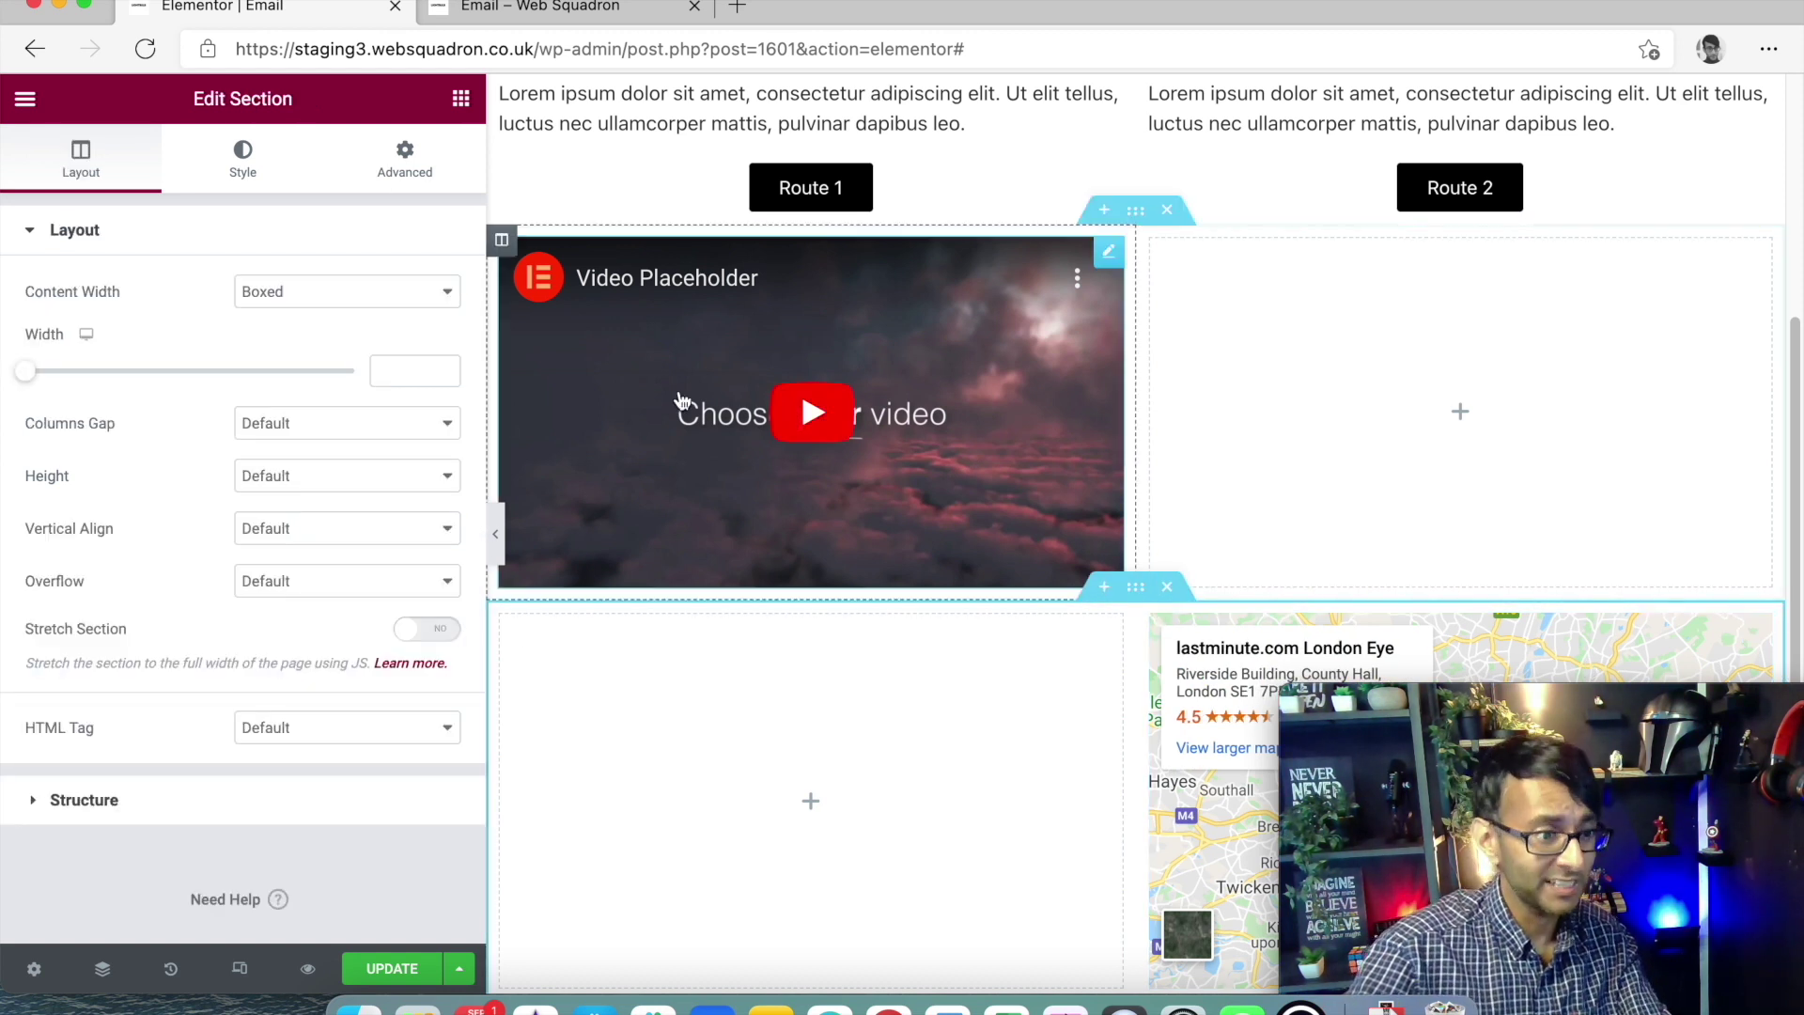
- Assign the CSS class showclick3 to the map section, fixing the mistyped name, and save
click(427, 173)
click(315, 593)
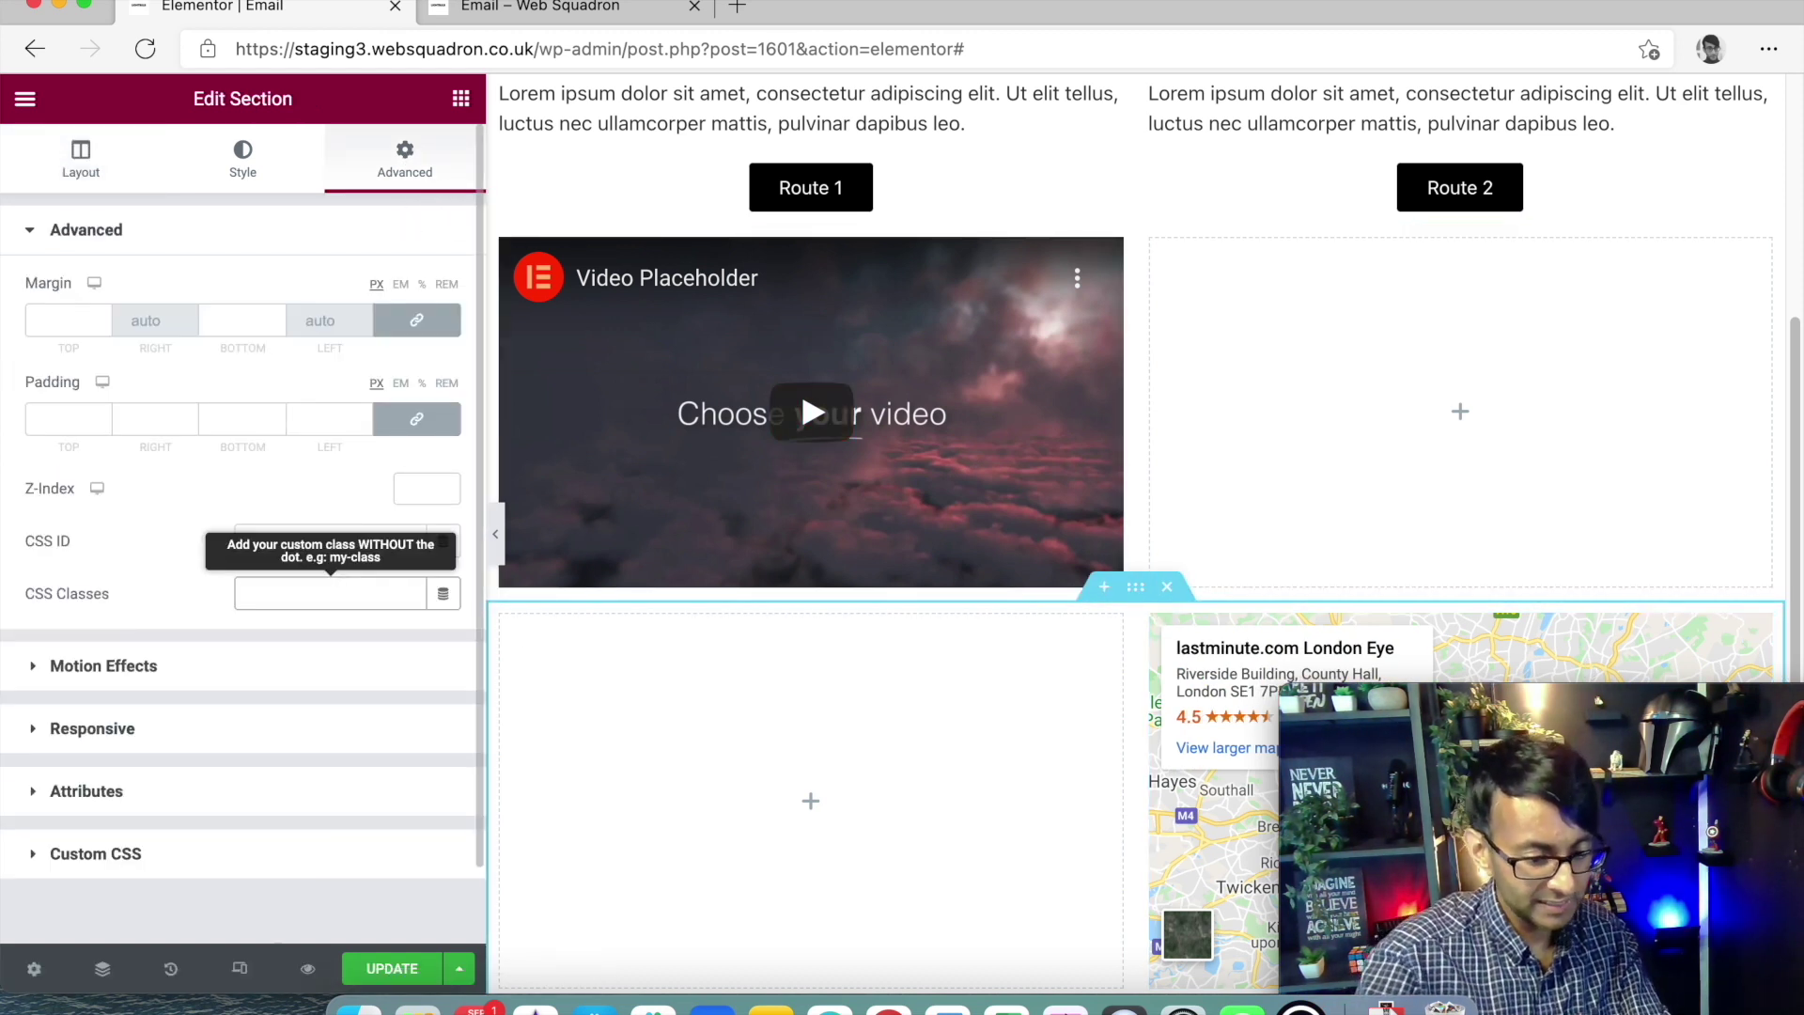
text(clickshow)
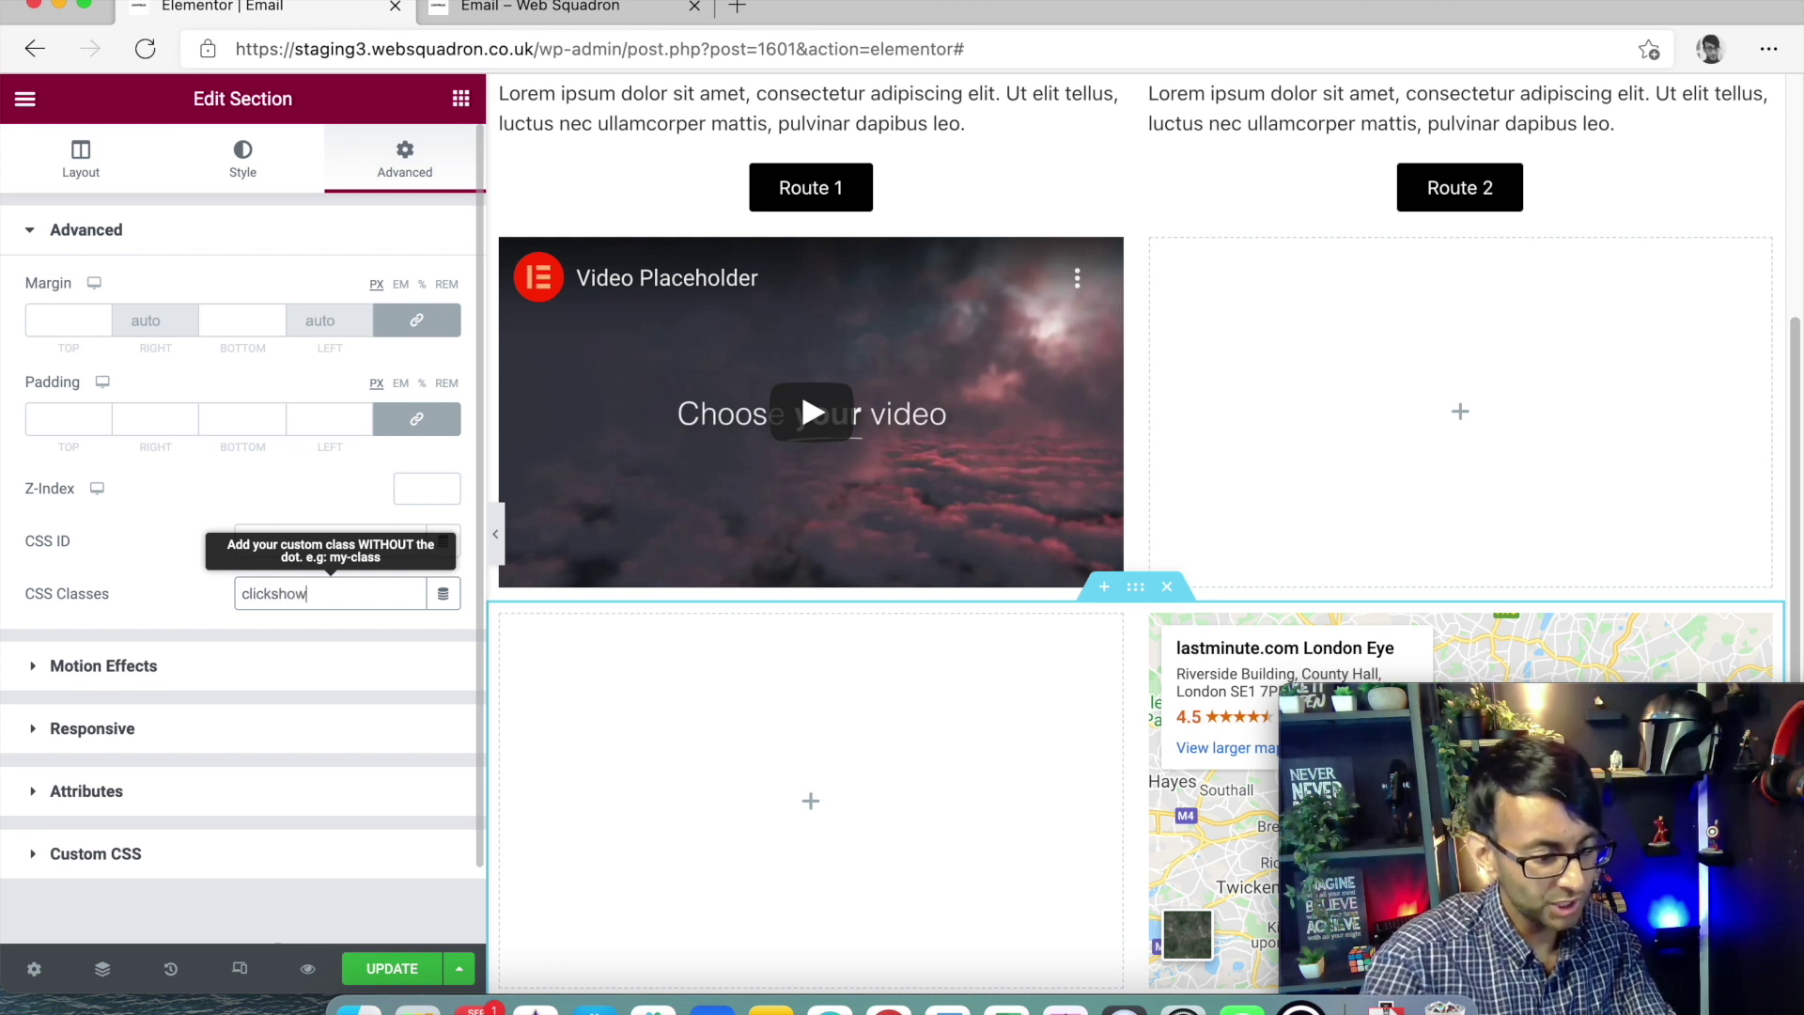
text(3)
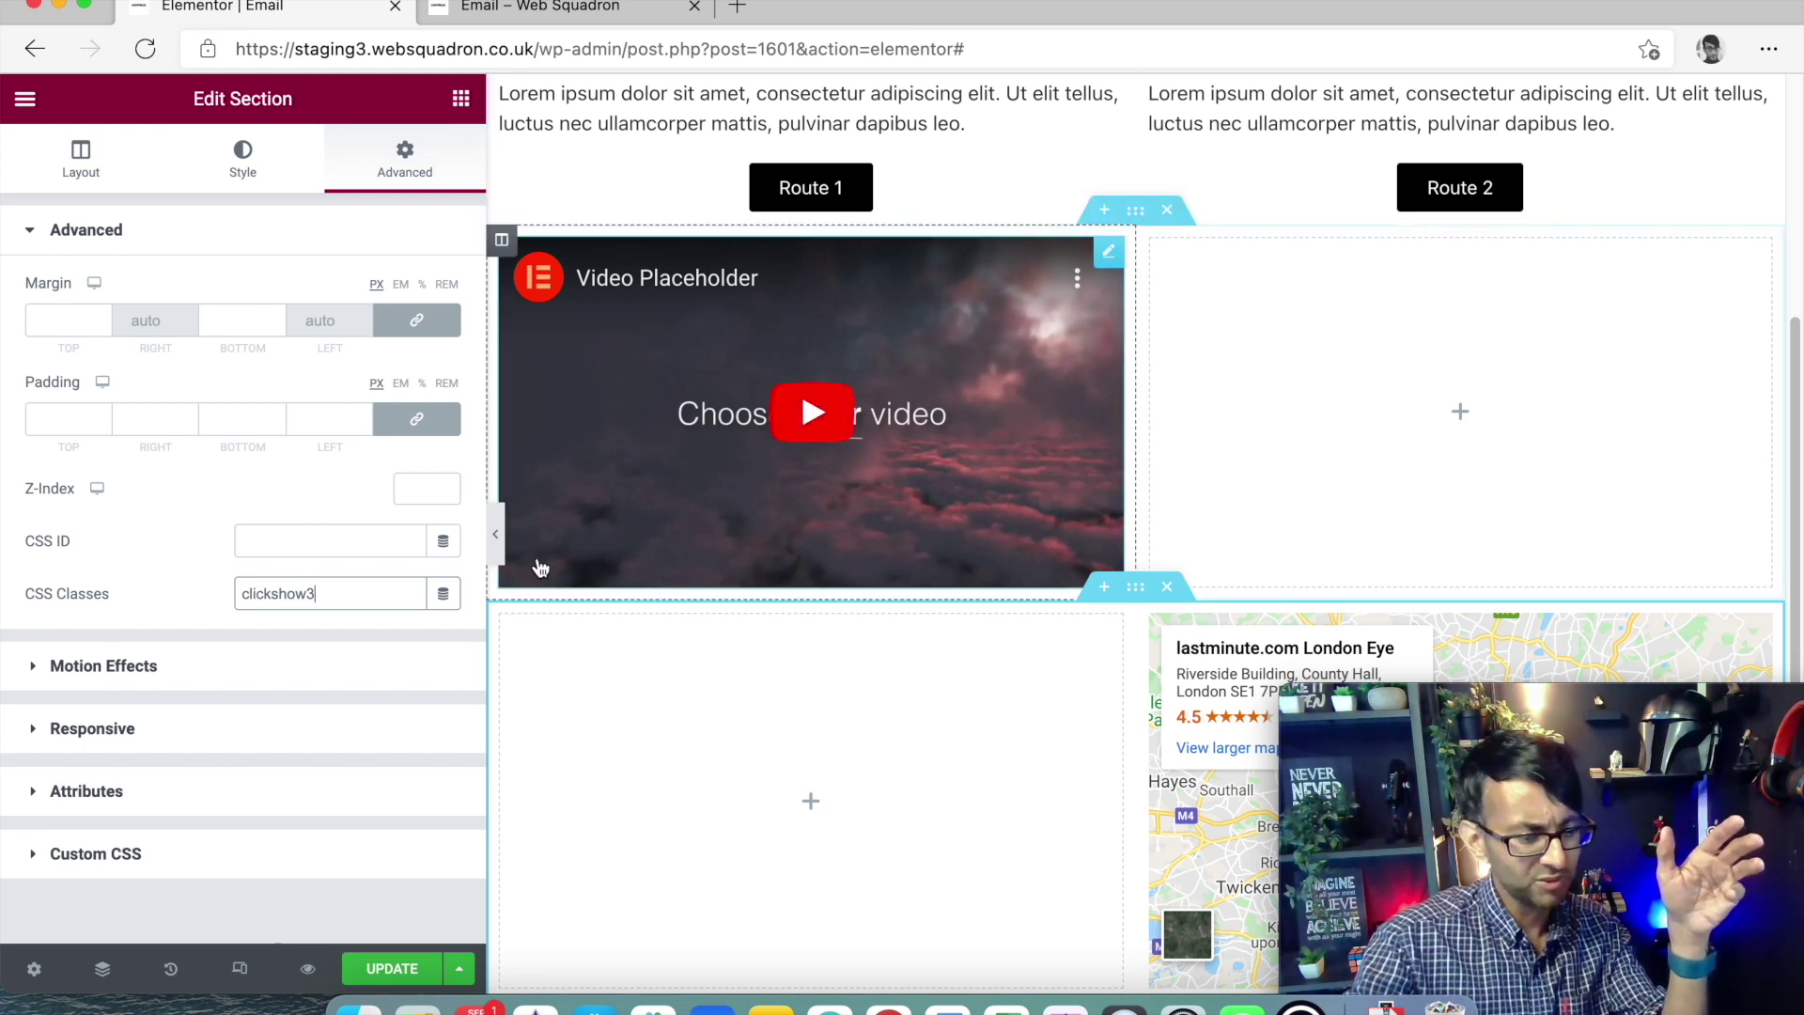
double_click(363, 594)
text(show)
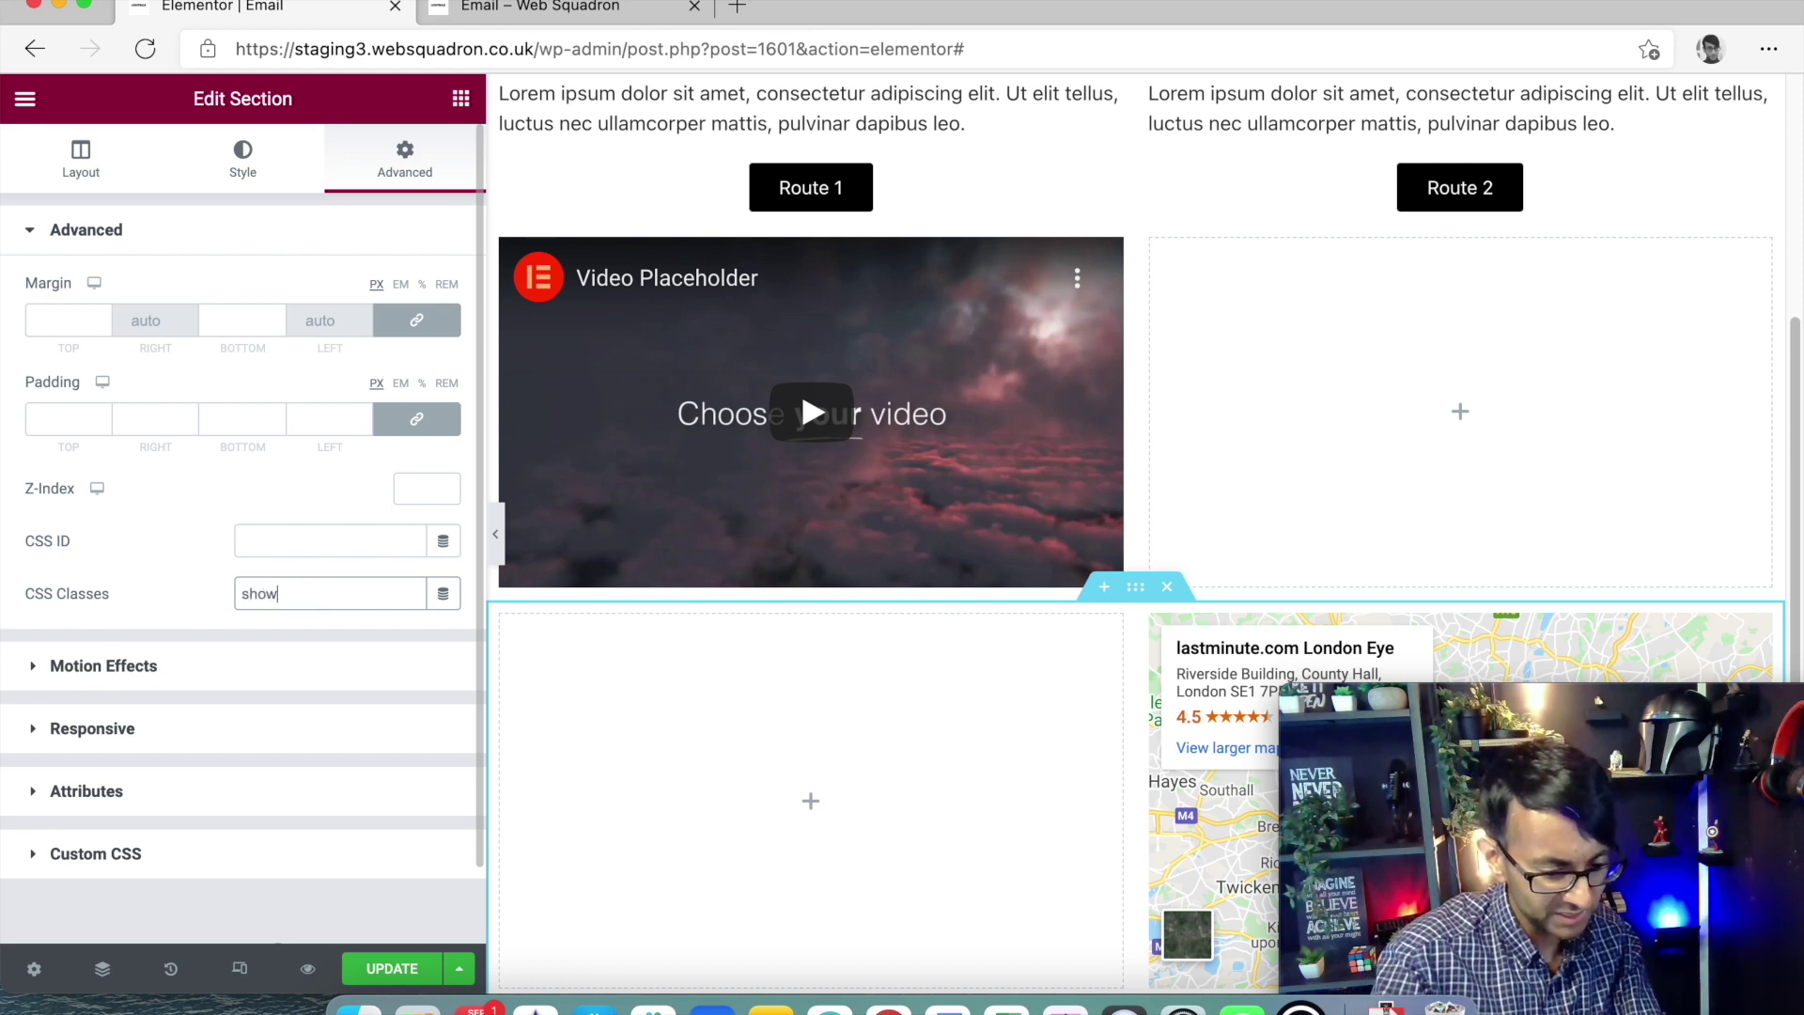
text(click3)
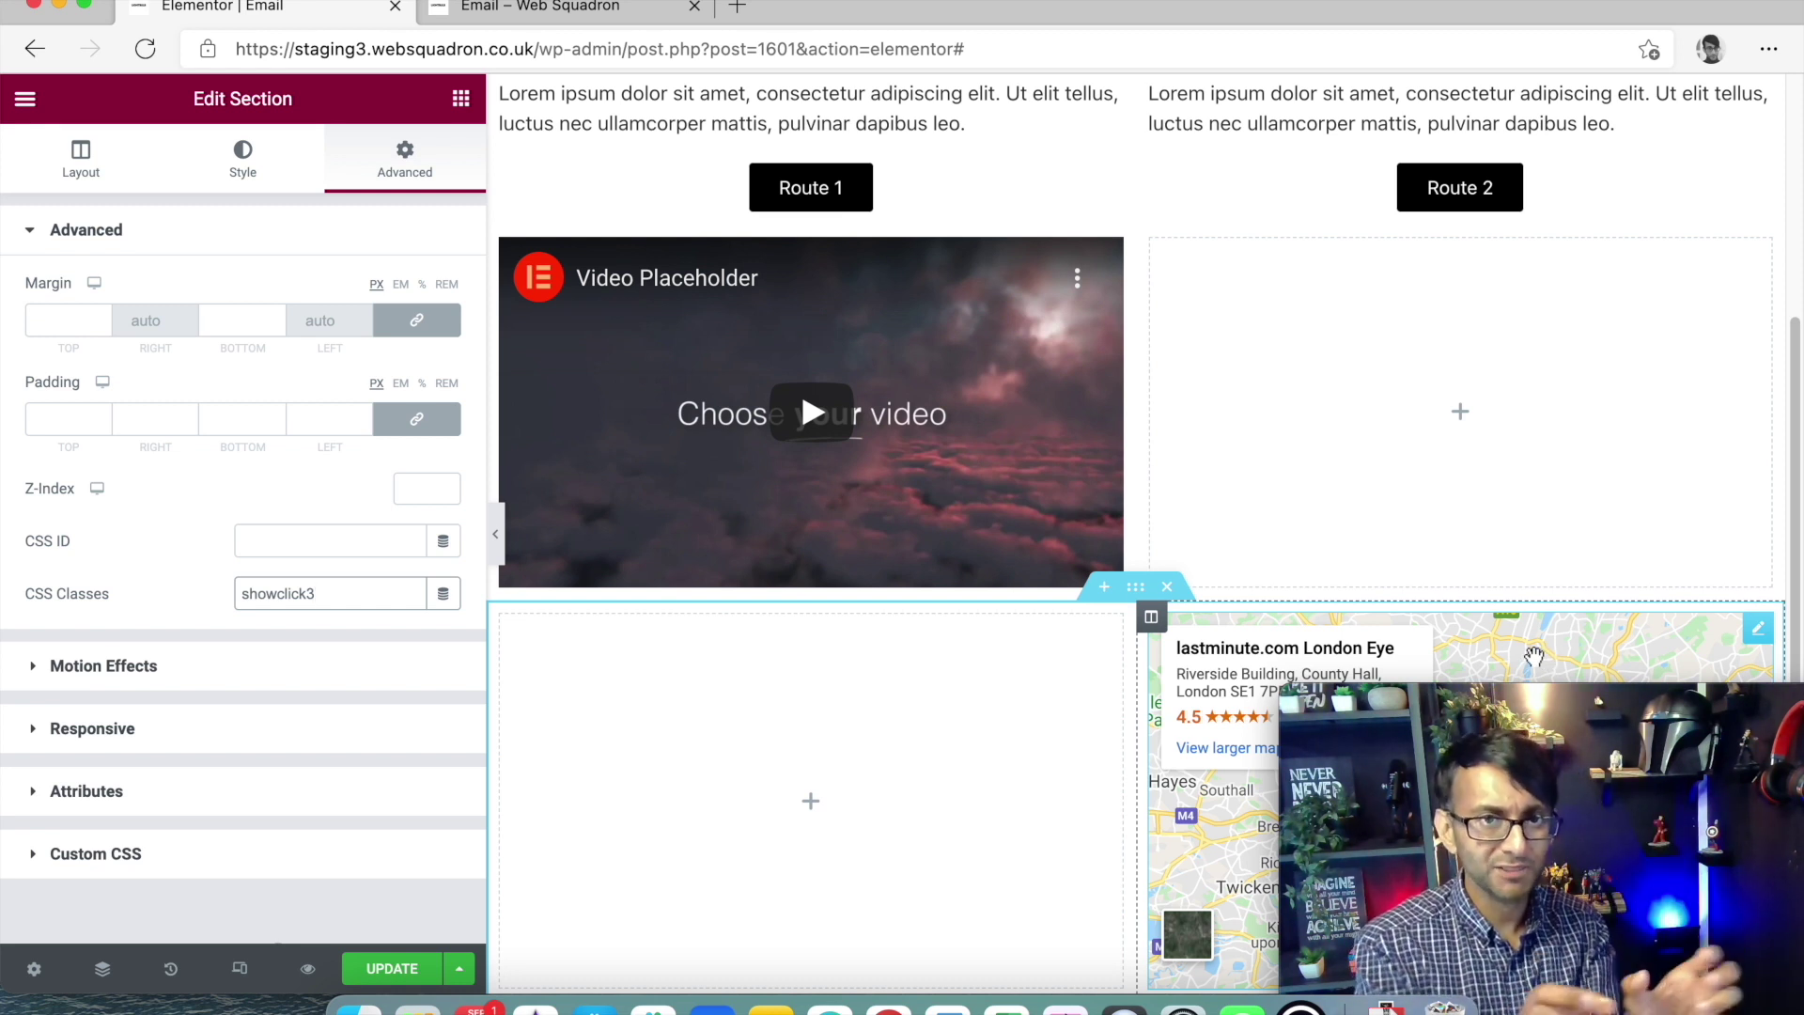
scroll(1151, 552, up, 3)
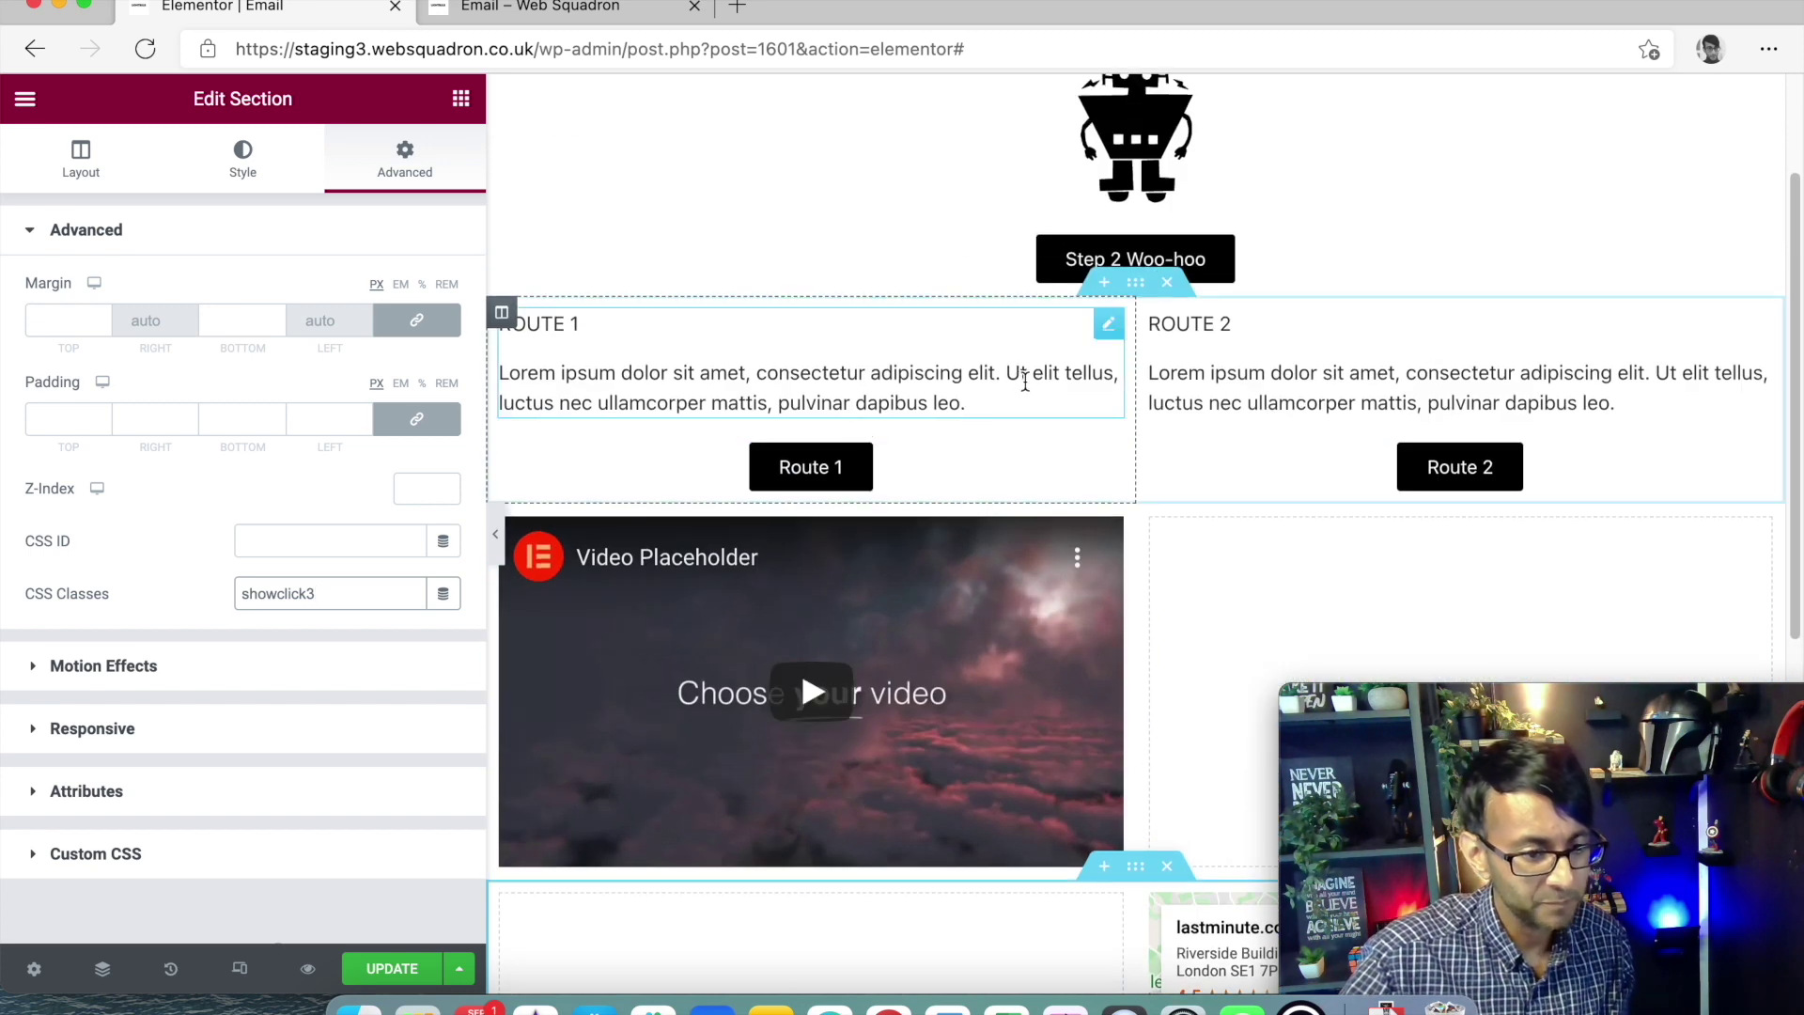
click(392, 968)
- Open the top HTML code widget, then bring up the 'Show Hide Section' note
scroll(954, 374, up, 2)
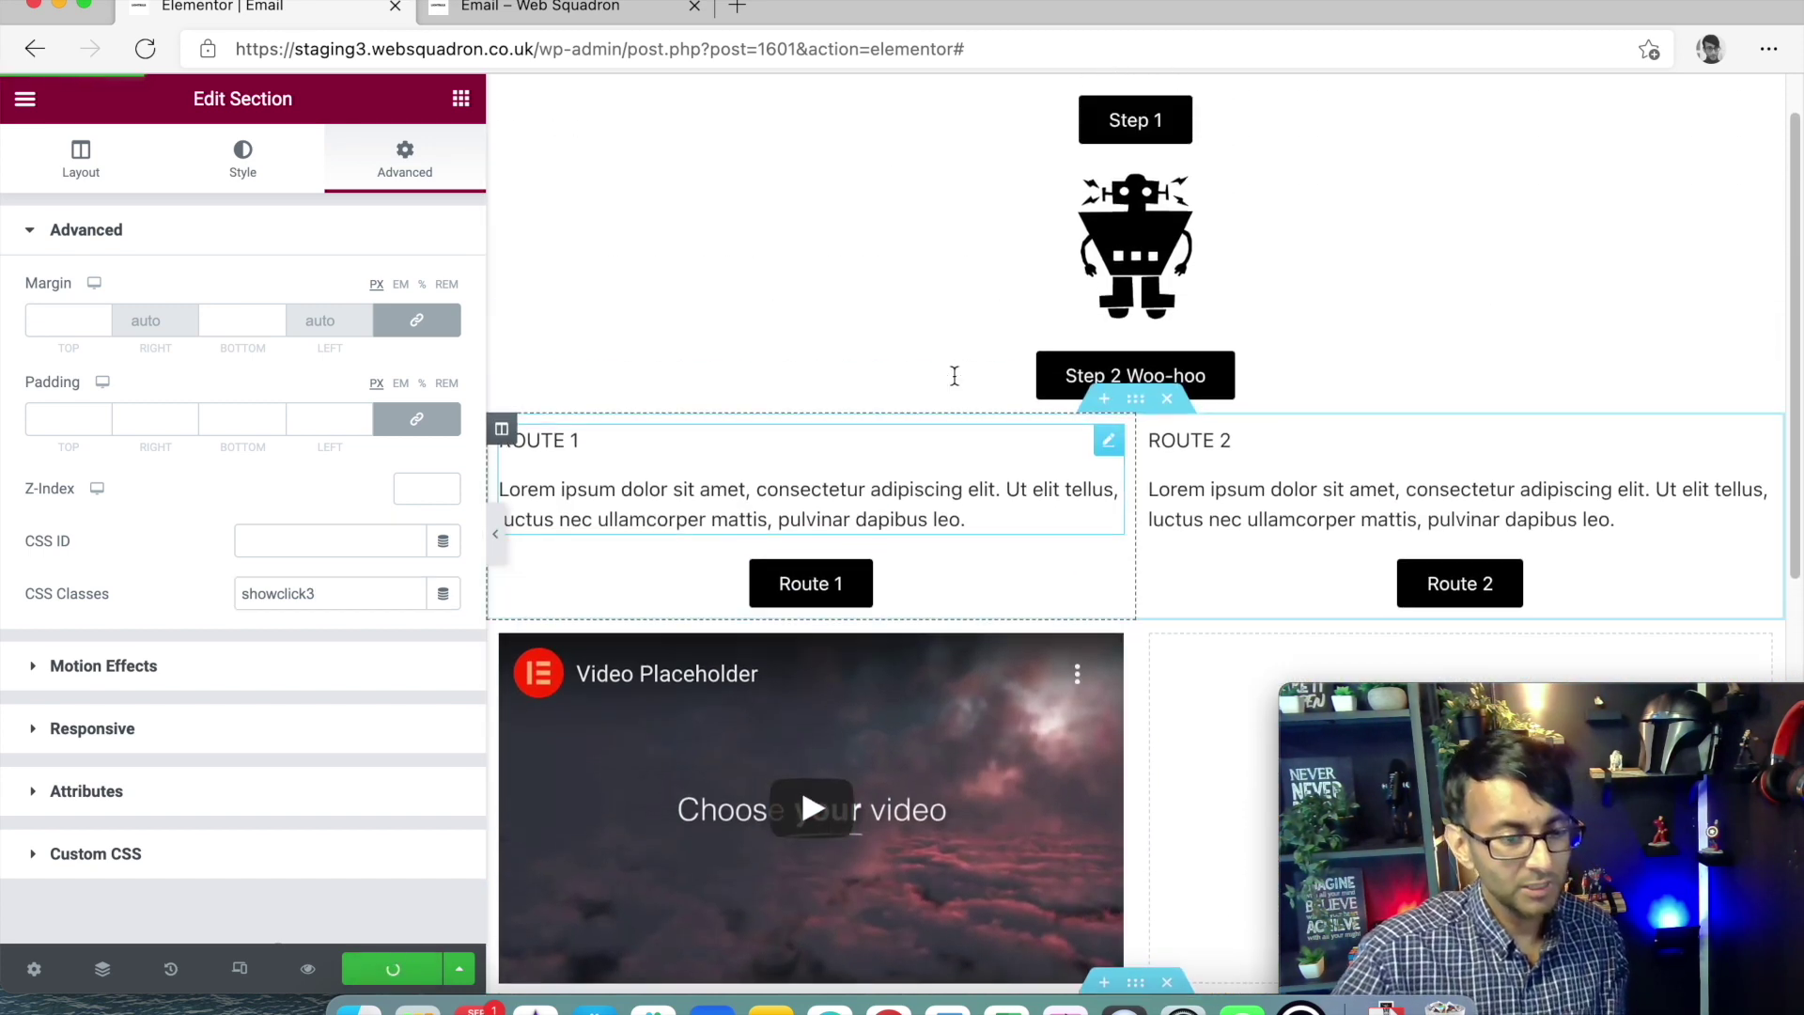
click(1052, 120)
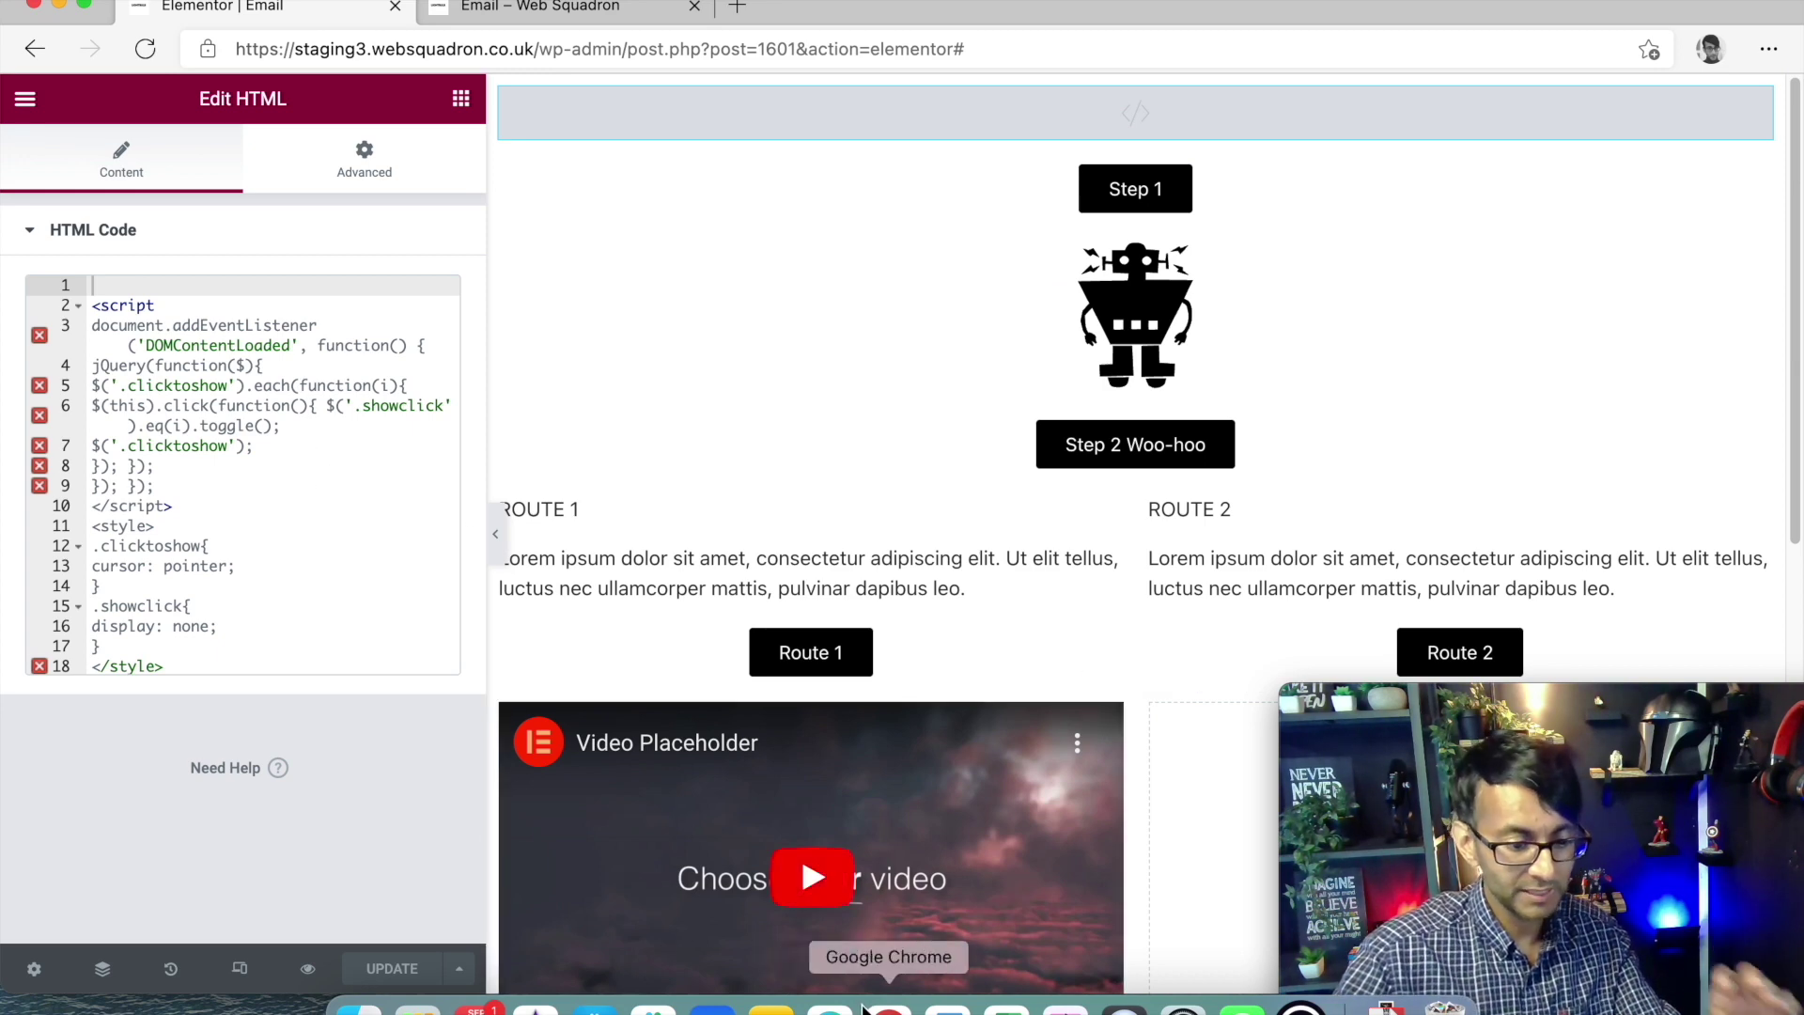
click(770, 1007)
- Select all the text in the Show Hide Section note, including its three script and style blocks
click(782, 769)
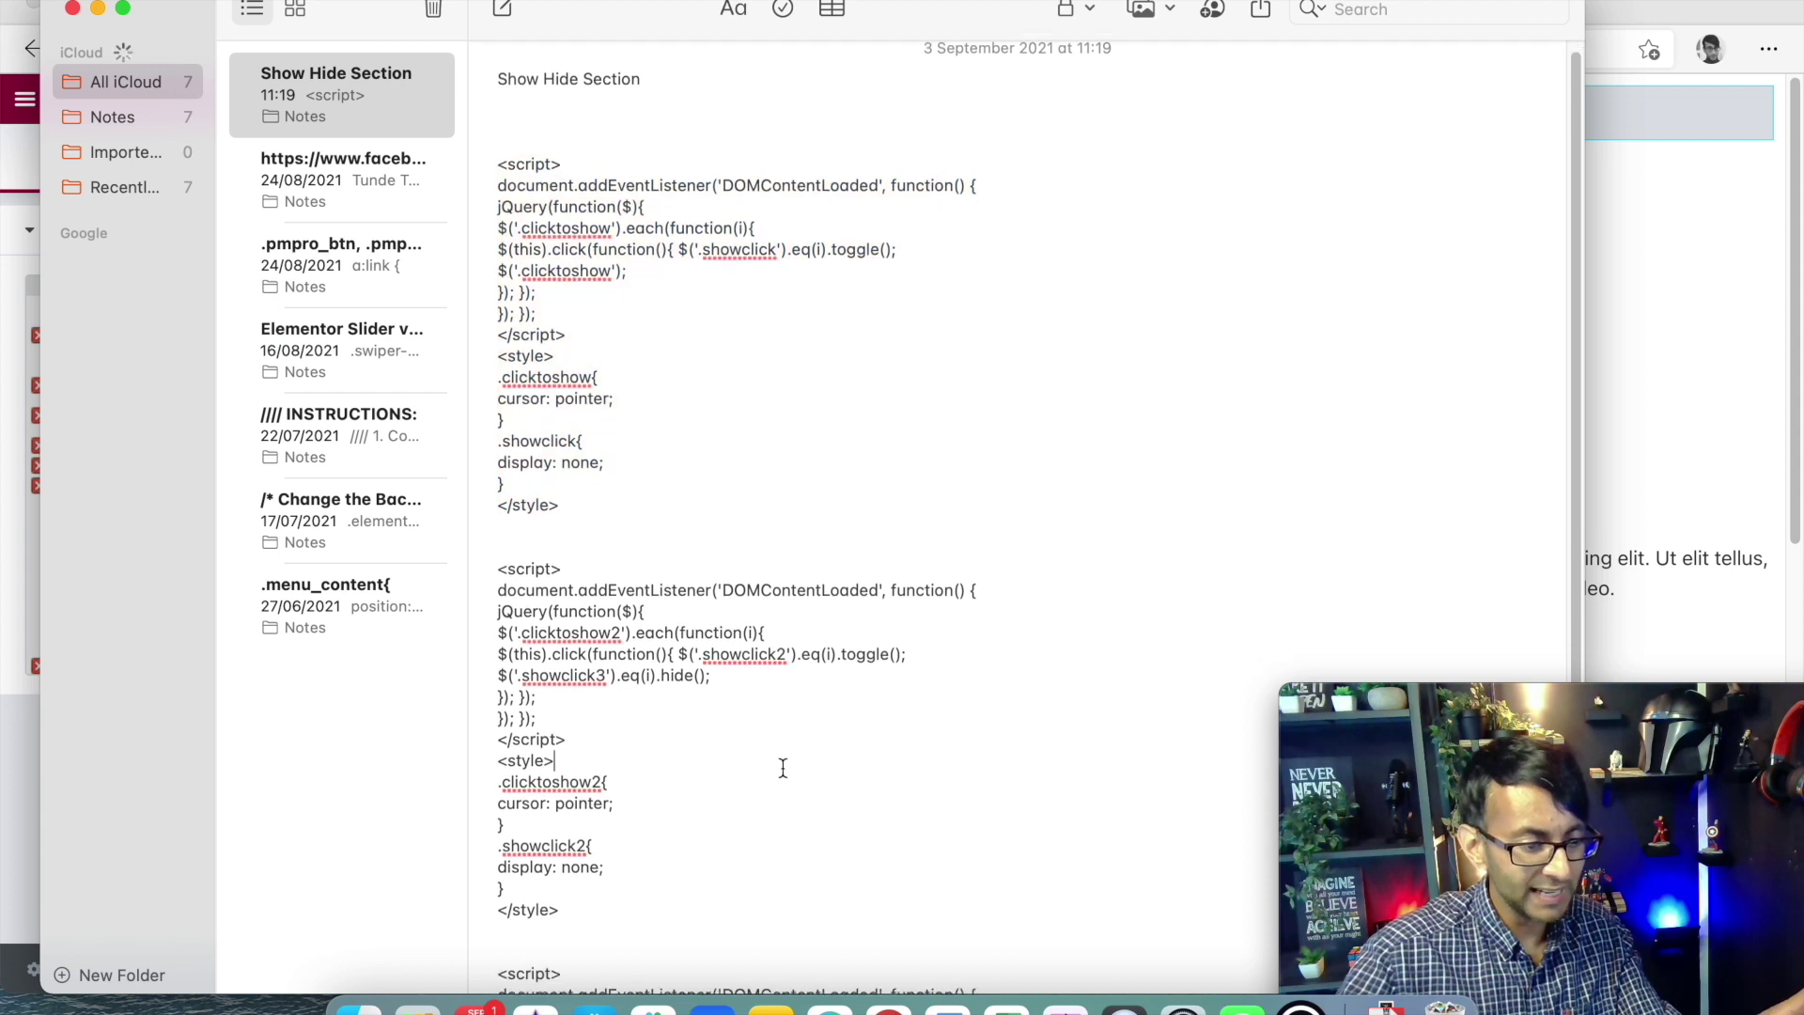
scroll(780, 769, down, 2)
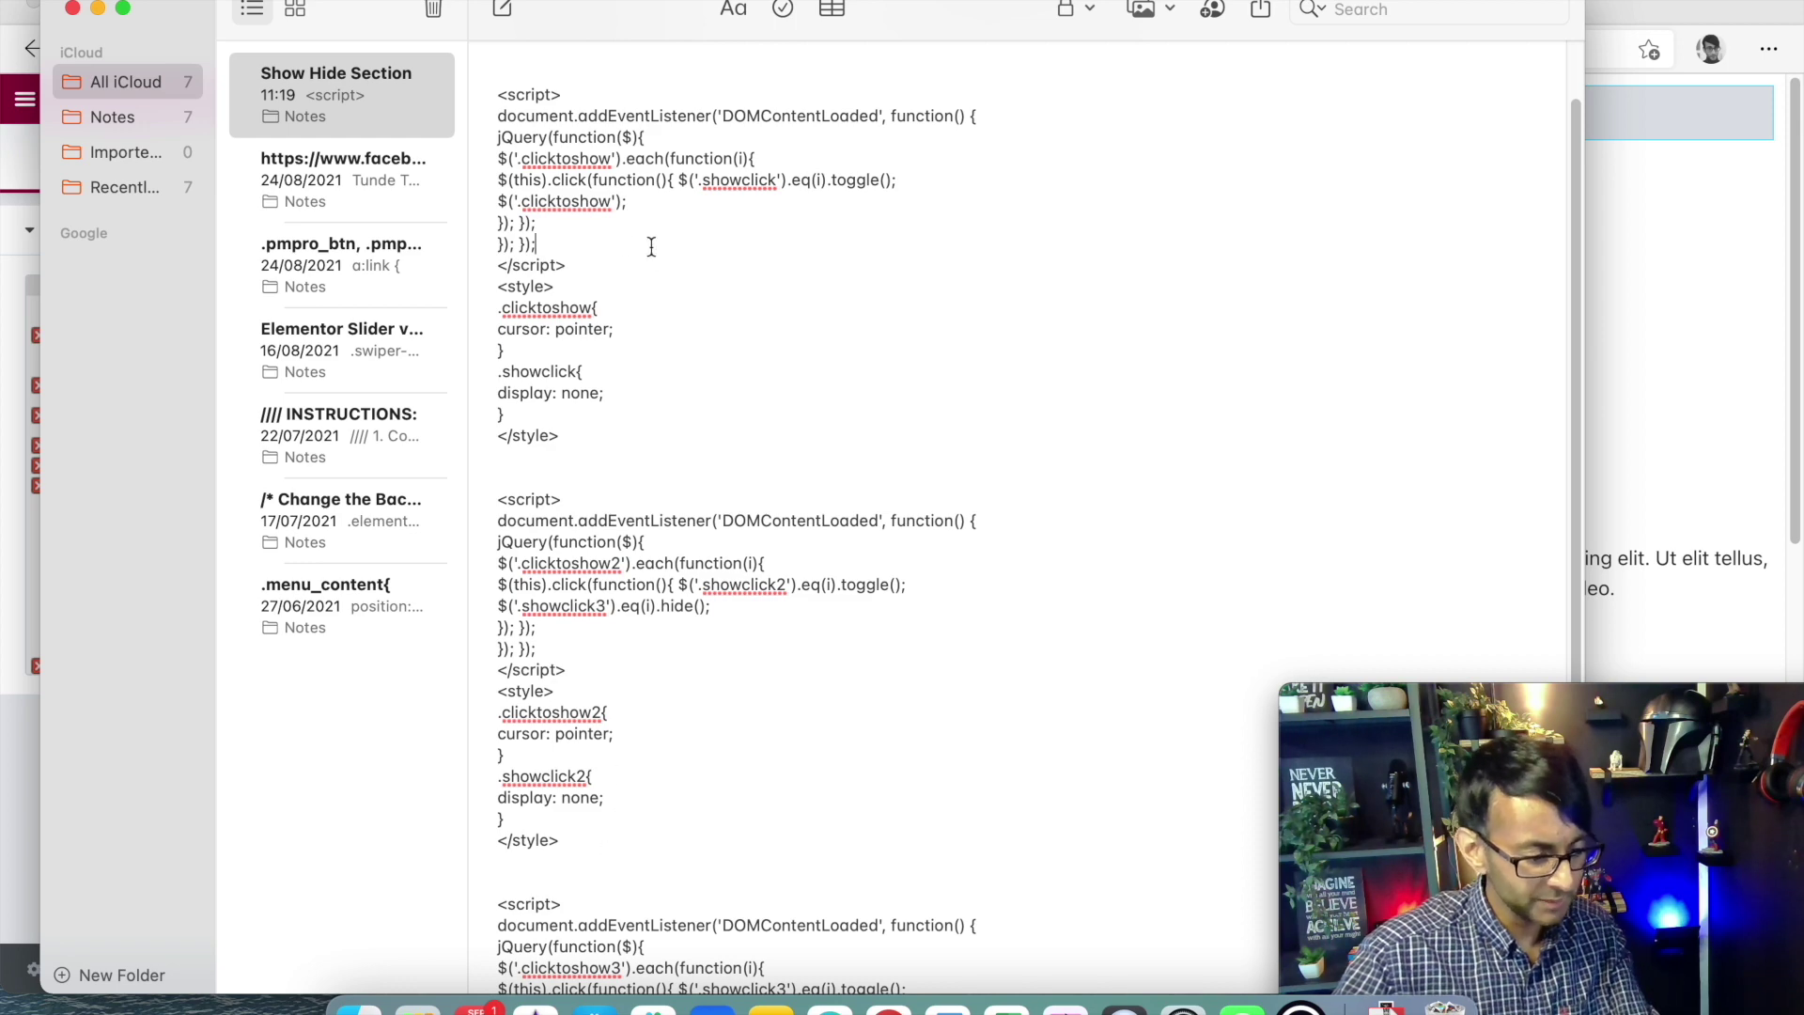
key(super+a)
- Replace the HTML widget's code with the pasted show/hide scripts and delete the 'Show Hide Section' heading
click(1797, 335)
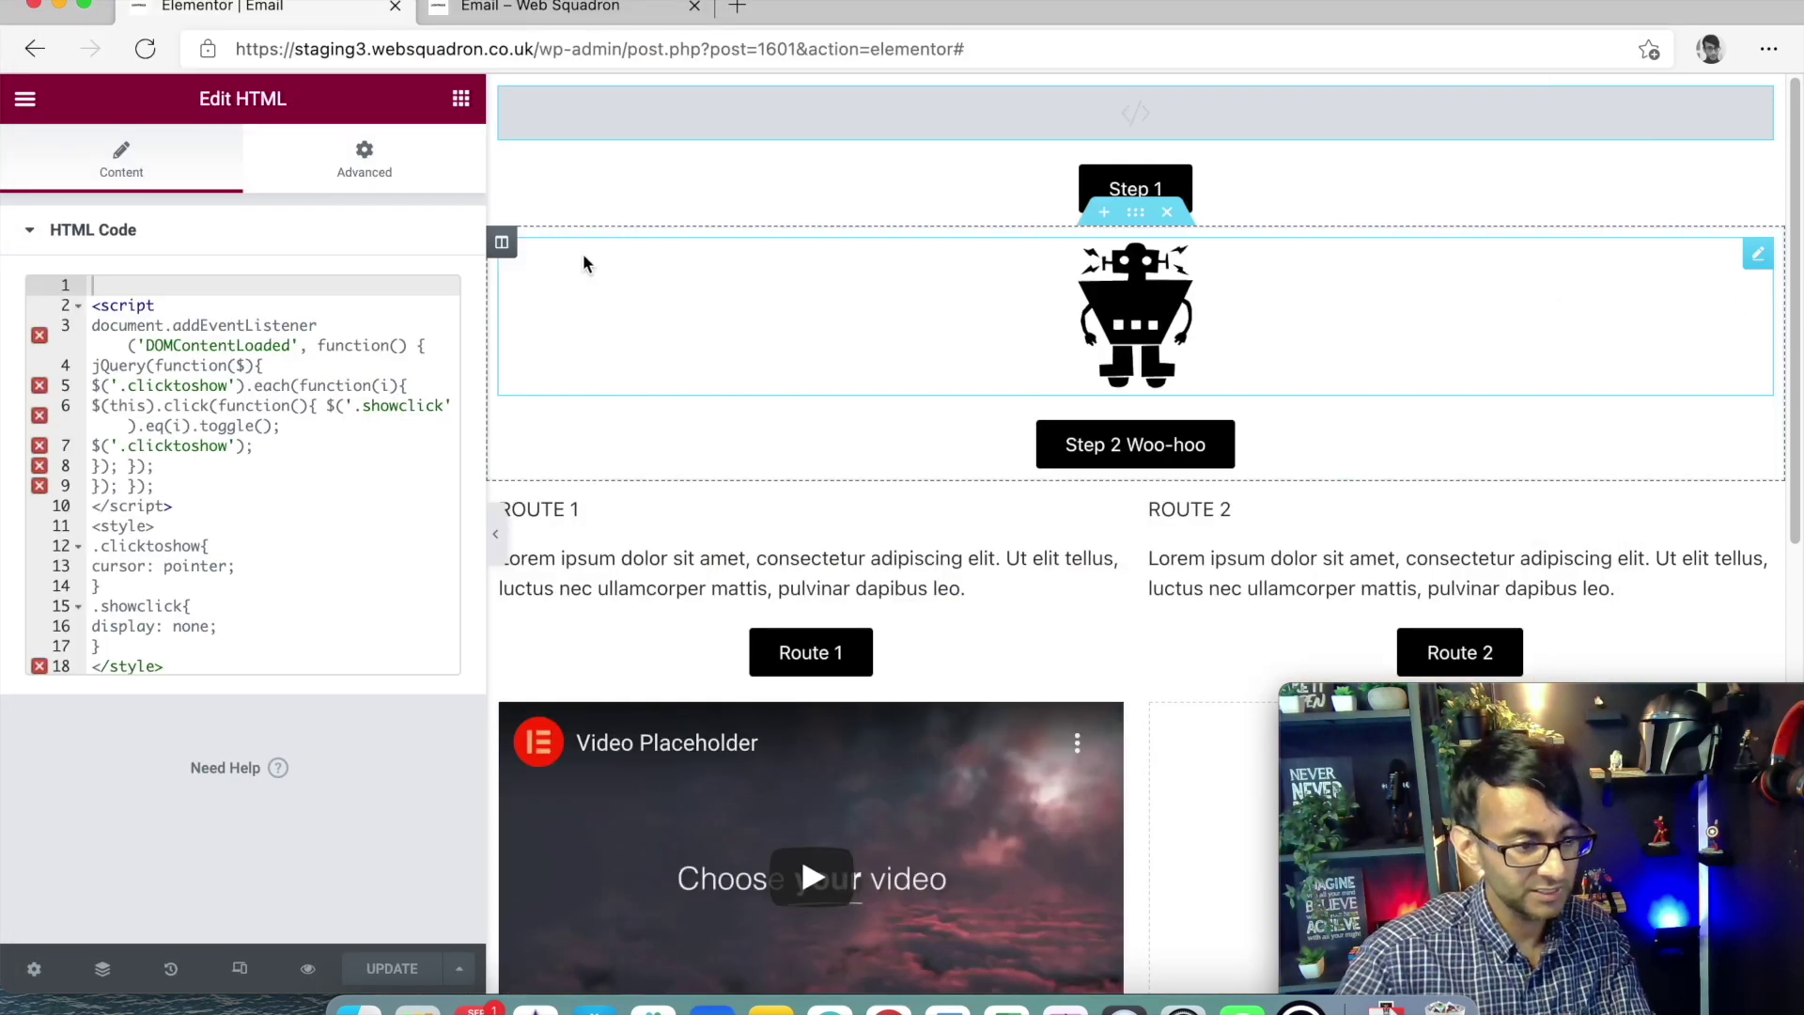
click(358, 538)
key(super+a)
key(BackSpace)
key(super+v)
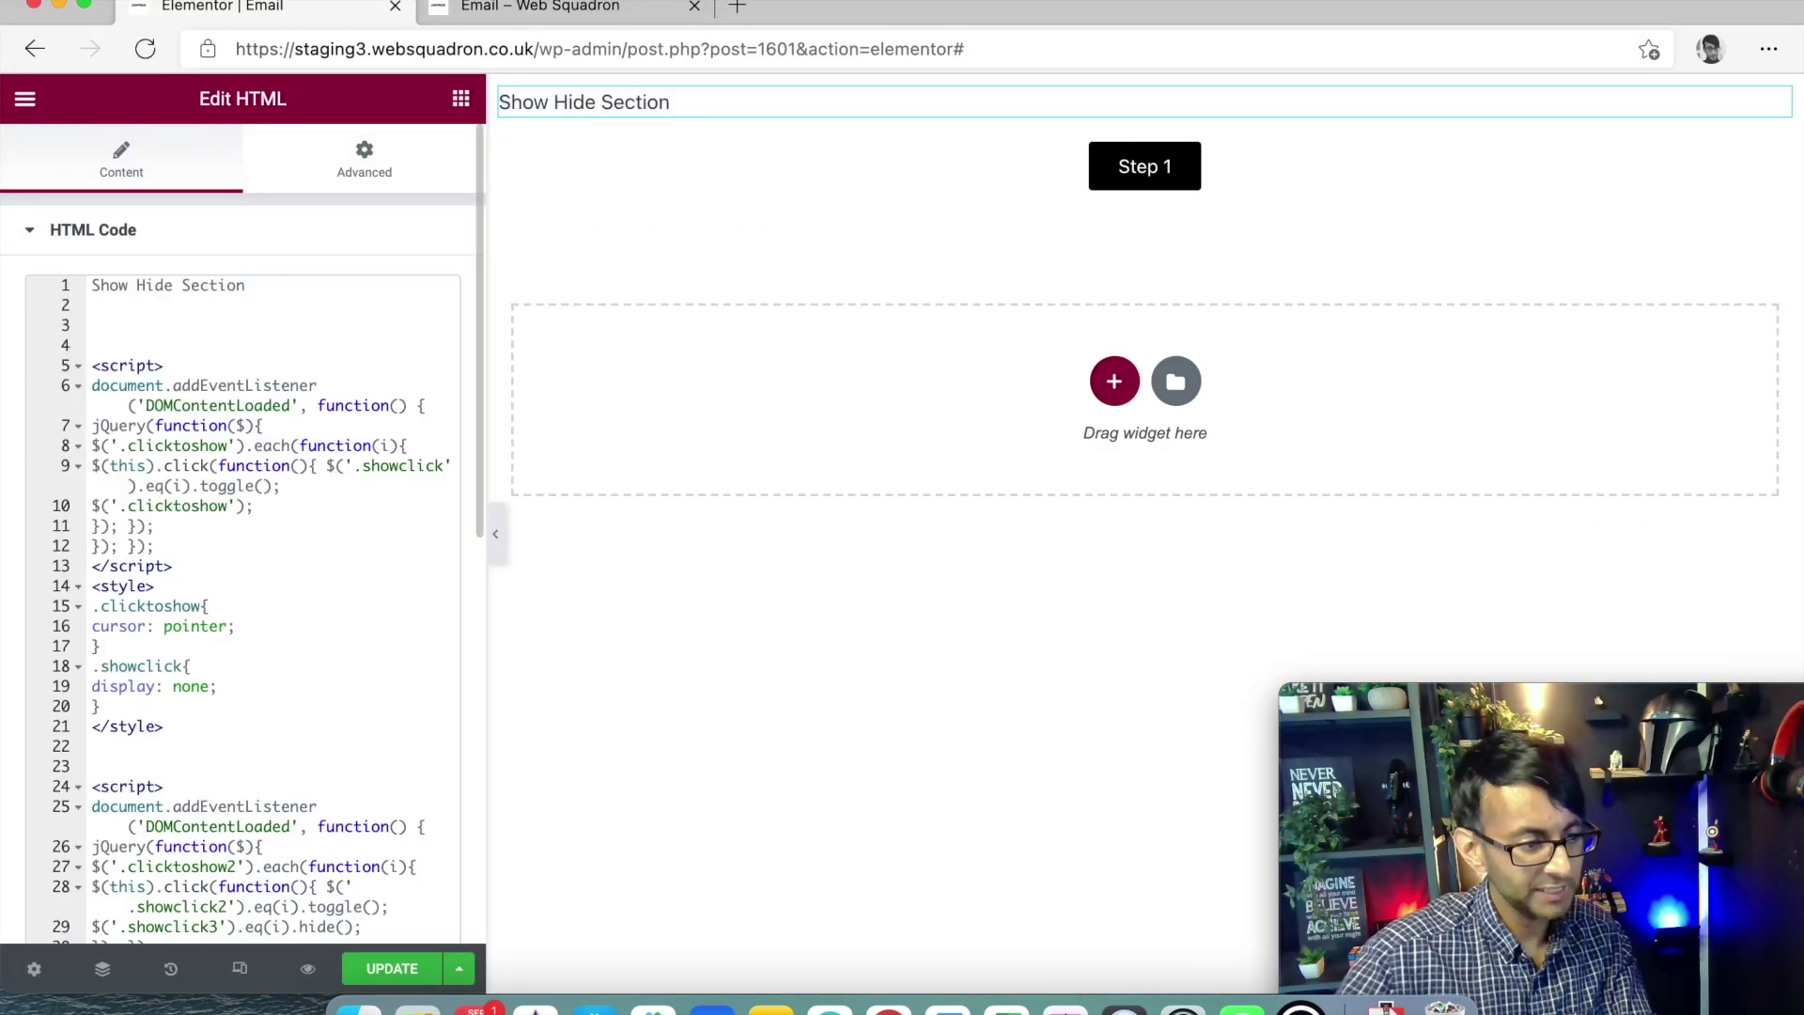
drag(222, 294, 88, 262)
key(BackSpace)
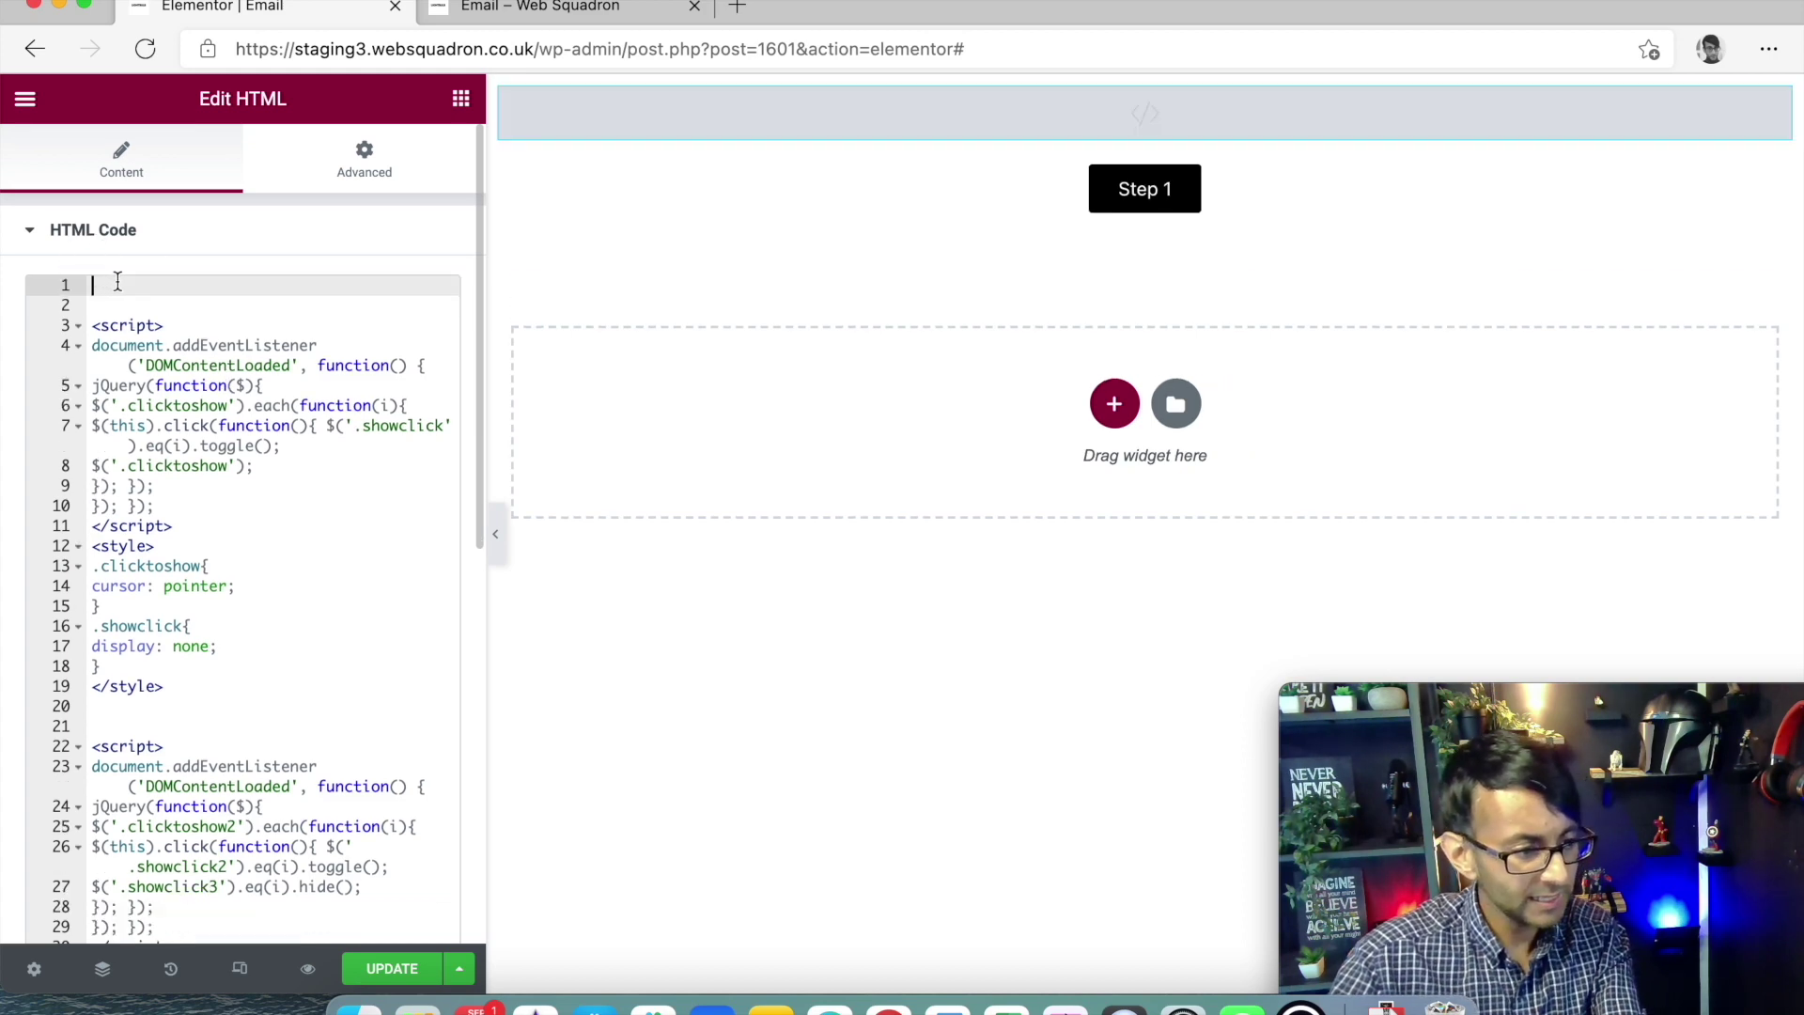
- Try deleting the lines that hide showclick3 and showclick2, then undo to restore them
scroll(226, 411, down, 2)
scroll(247, 527, down, 4)
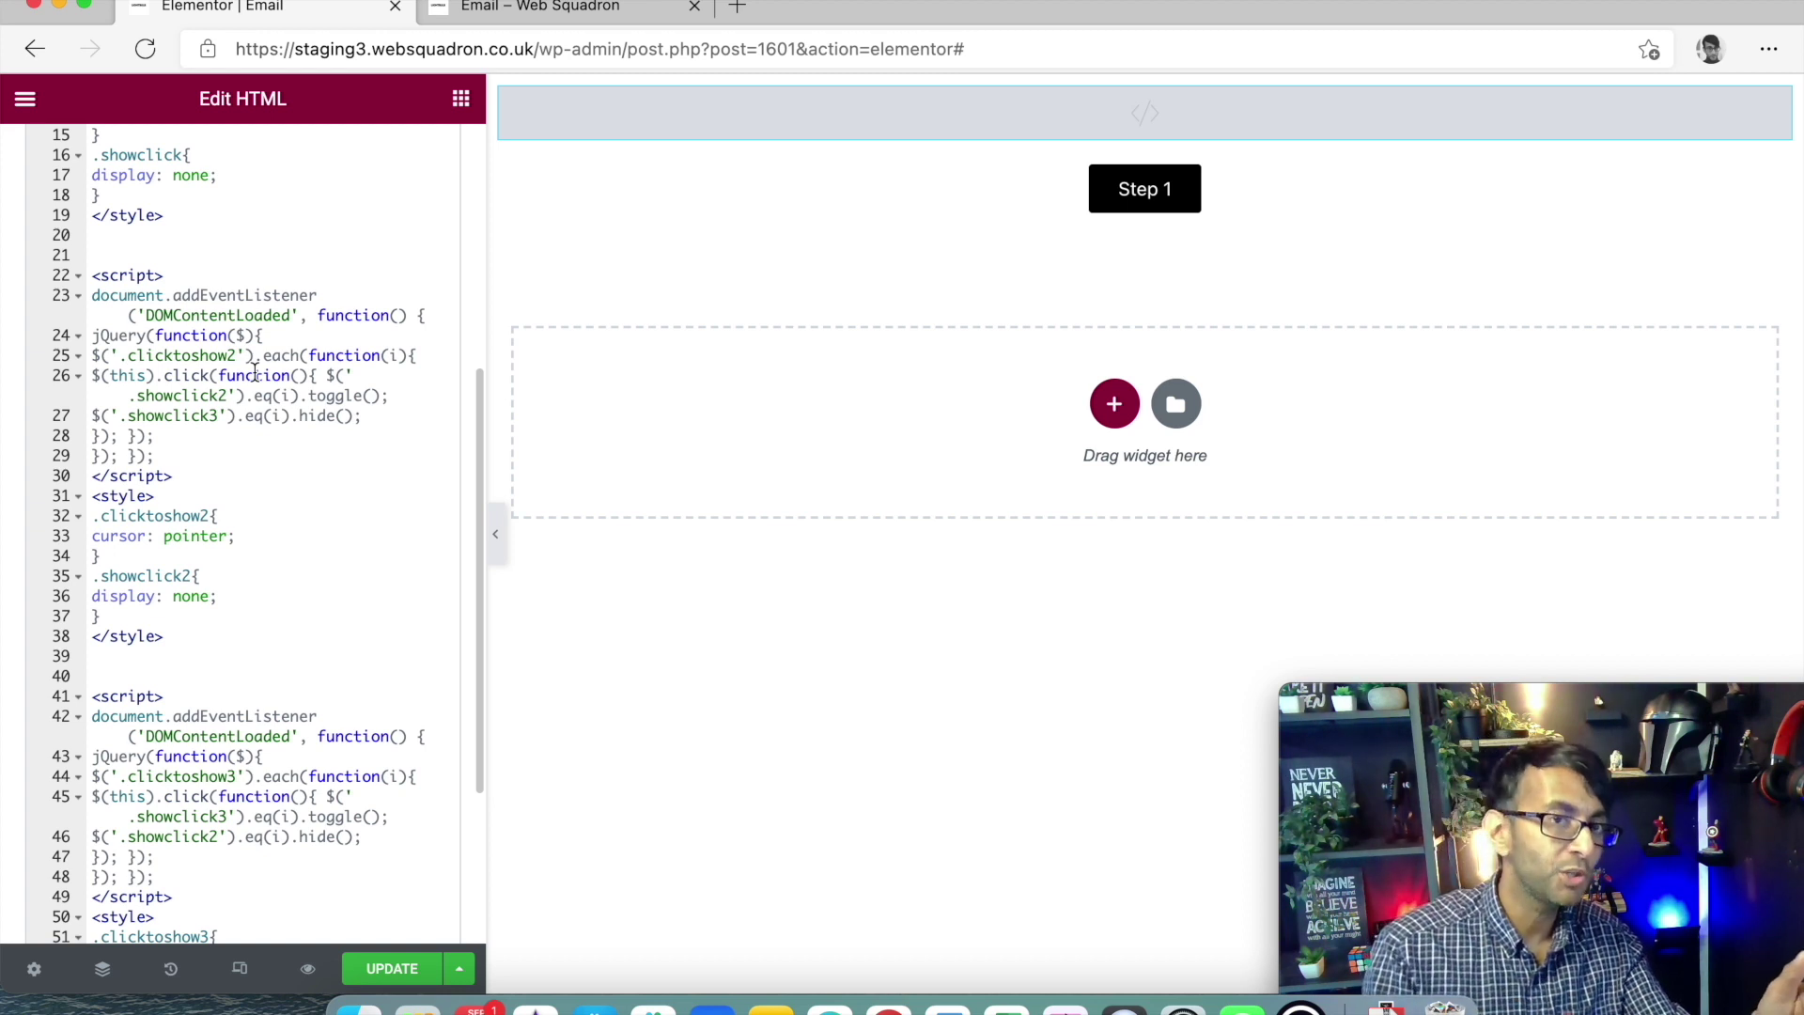
drag(374, 422, 87, 419)
key(BackSpace)
key(BackSpace)
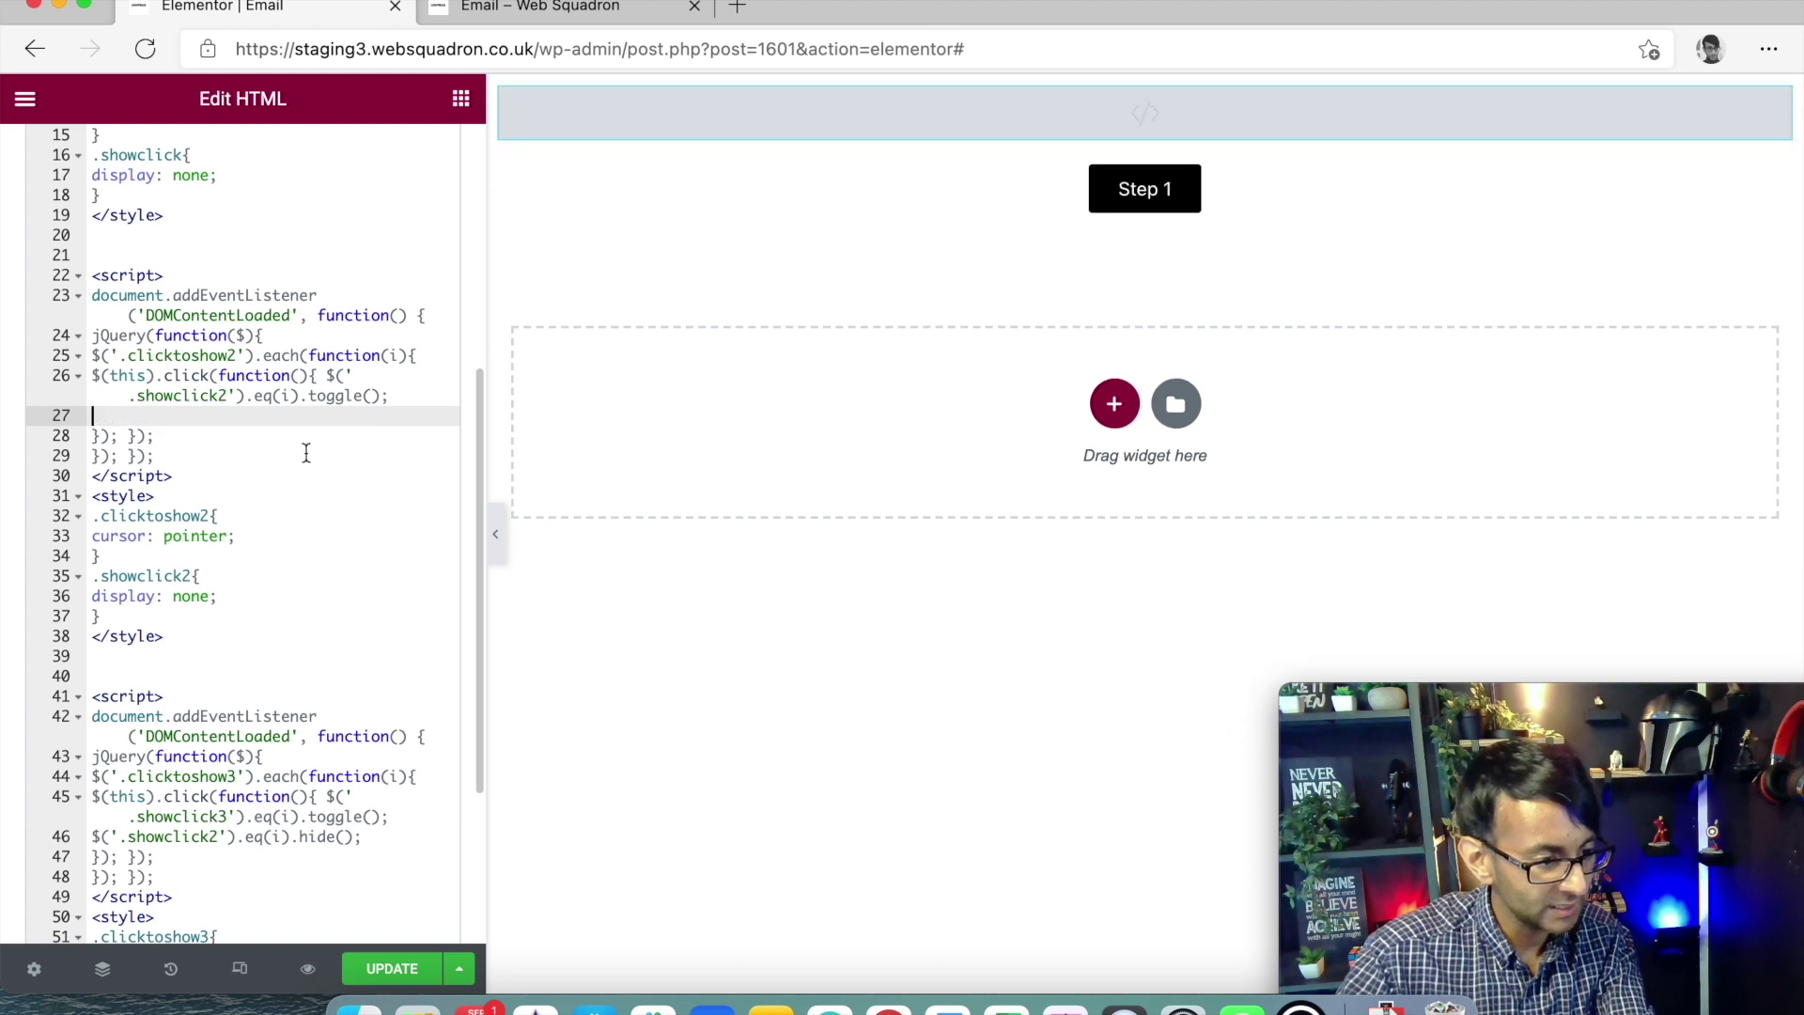
scroll(300, 676, down, 2)
drag(363, 736, 53, 737)
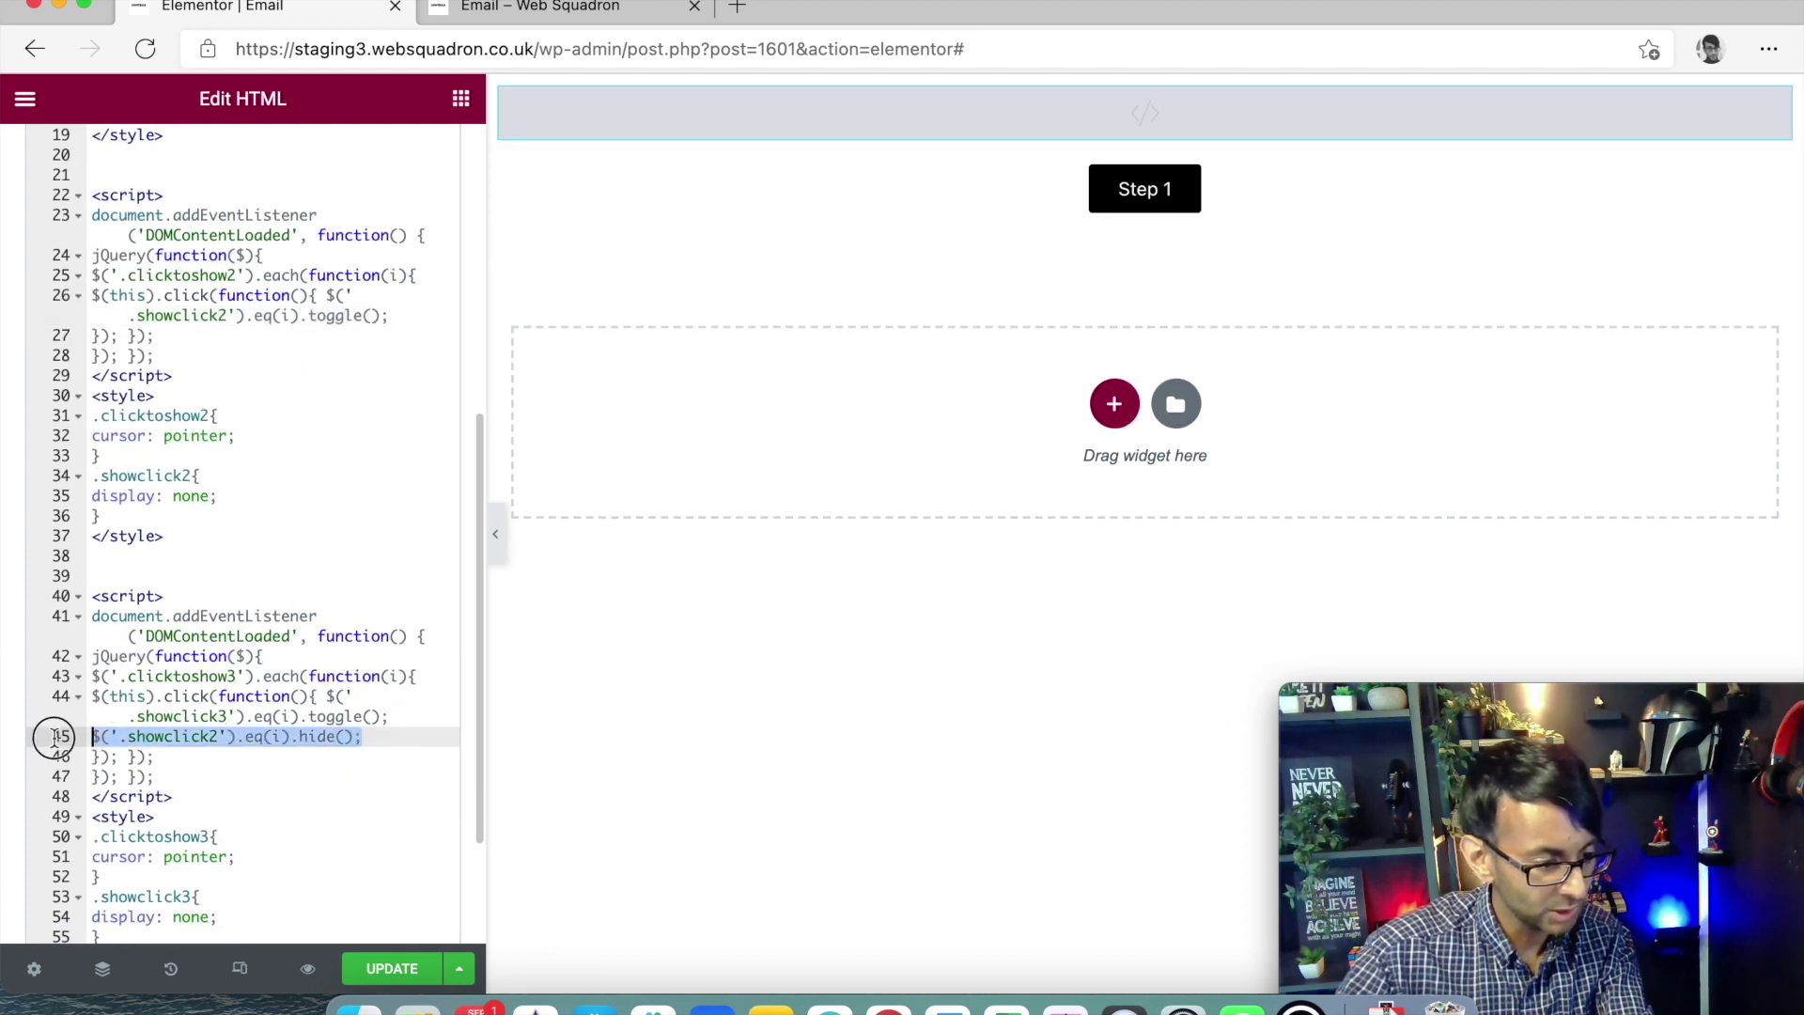
key(BackSpace)
key(BackSpace)
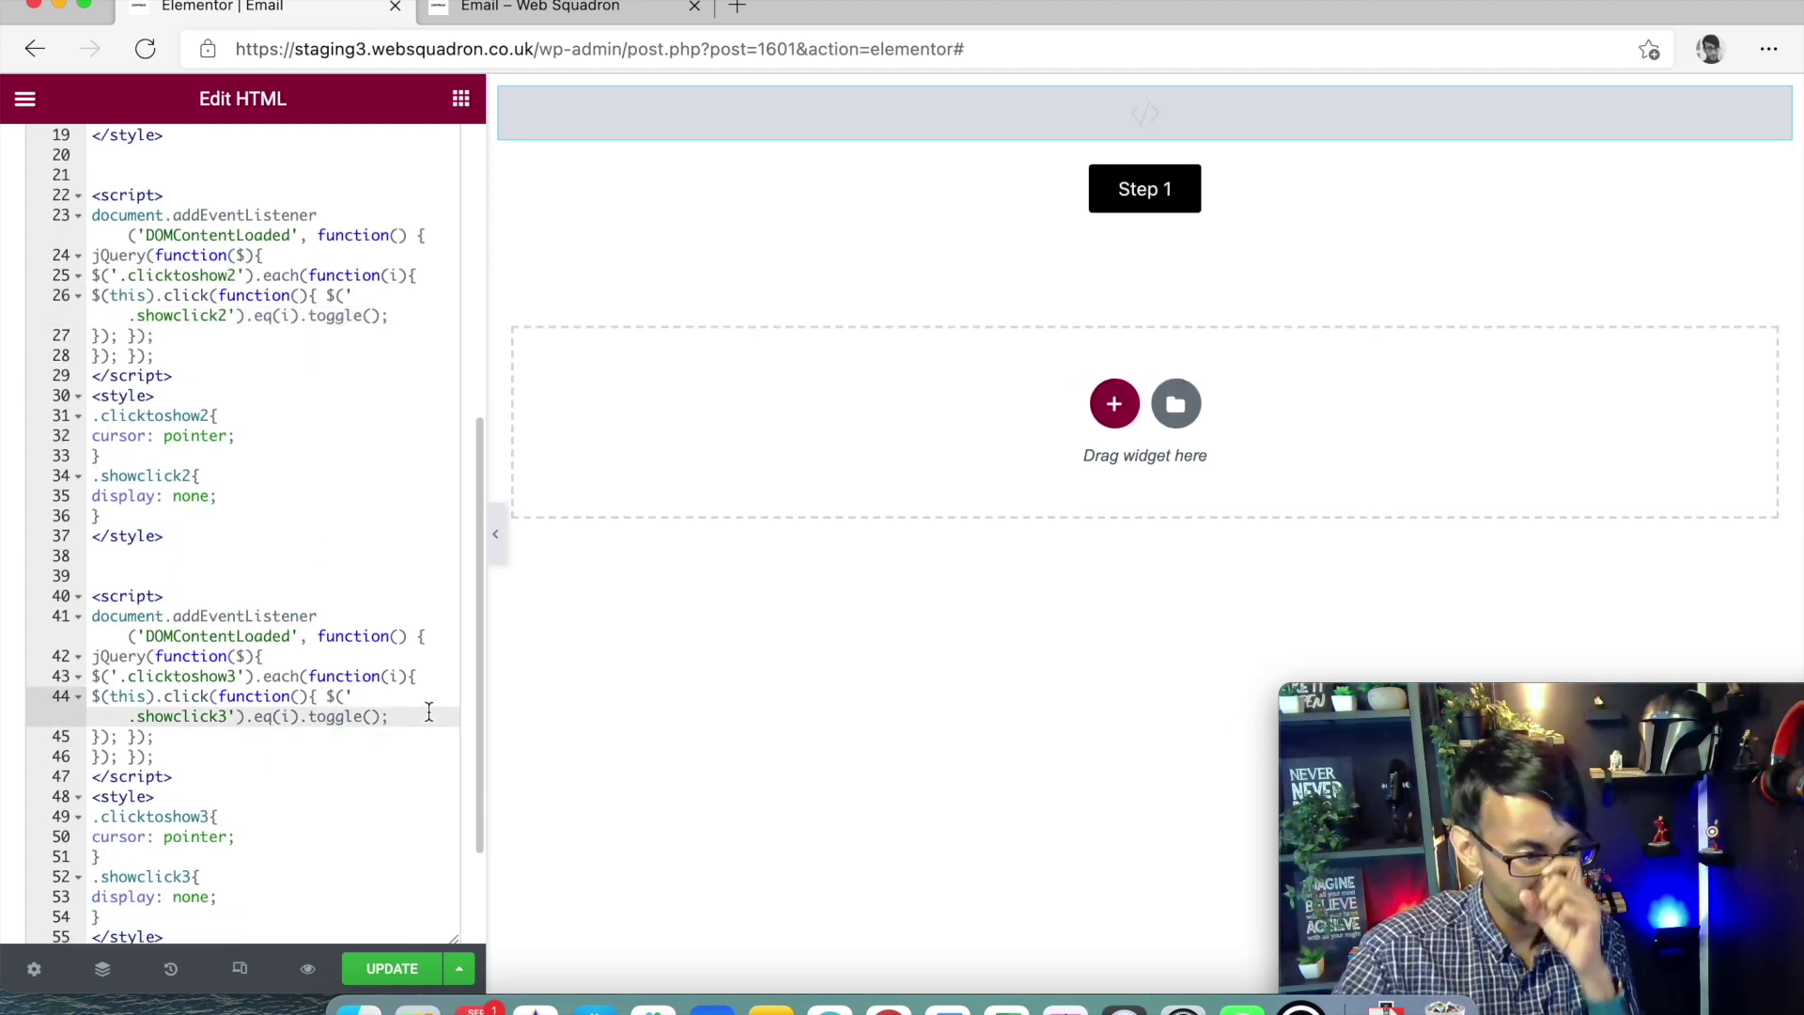
key(super+z)
key(super+z)
key(super+z)
key(super+z)
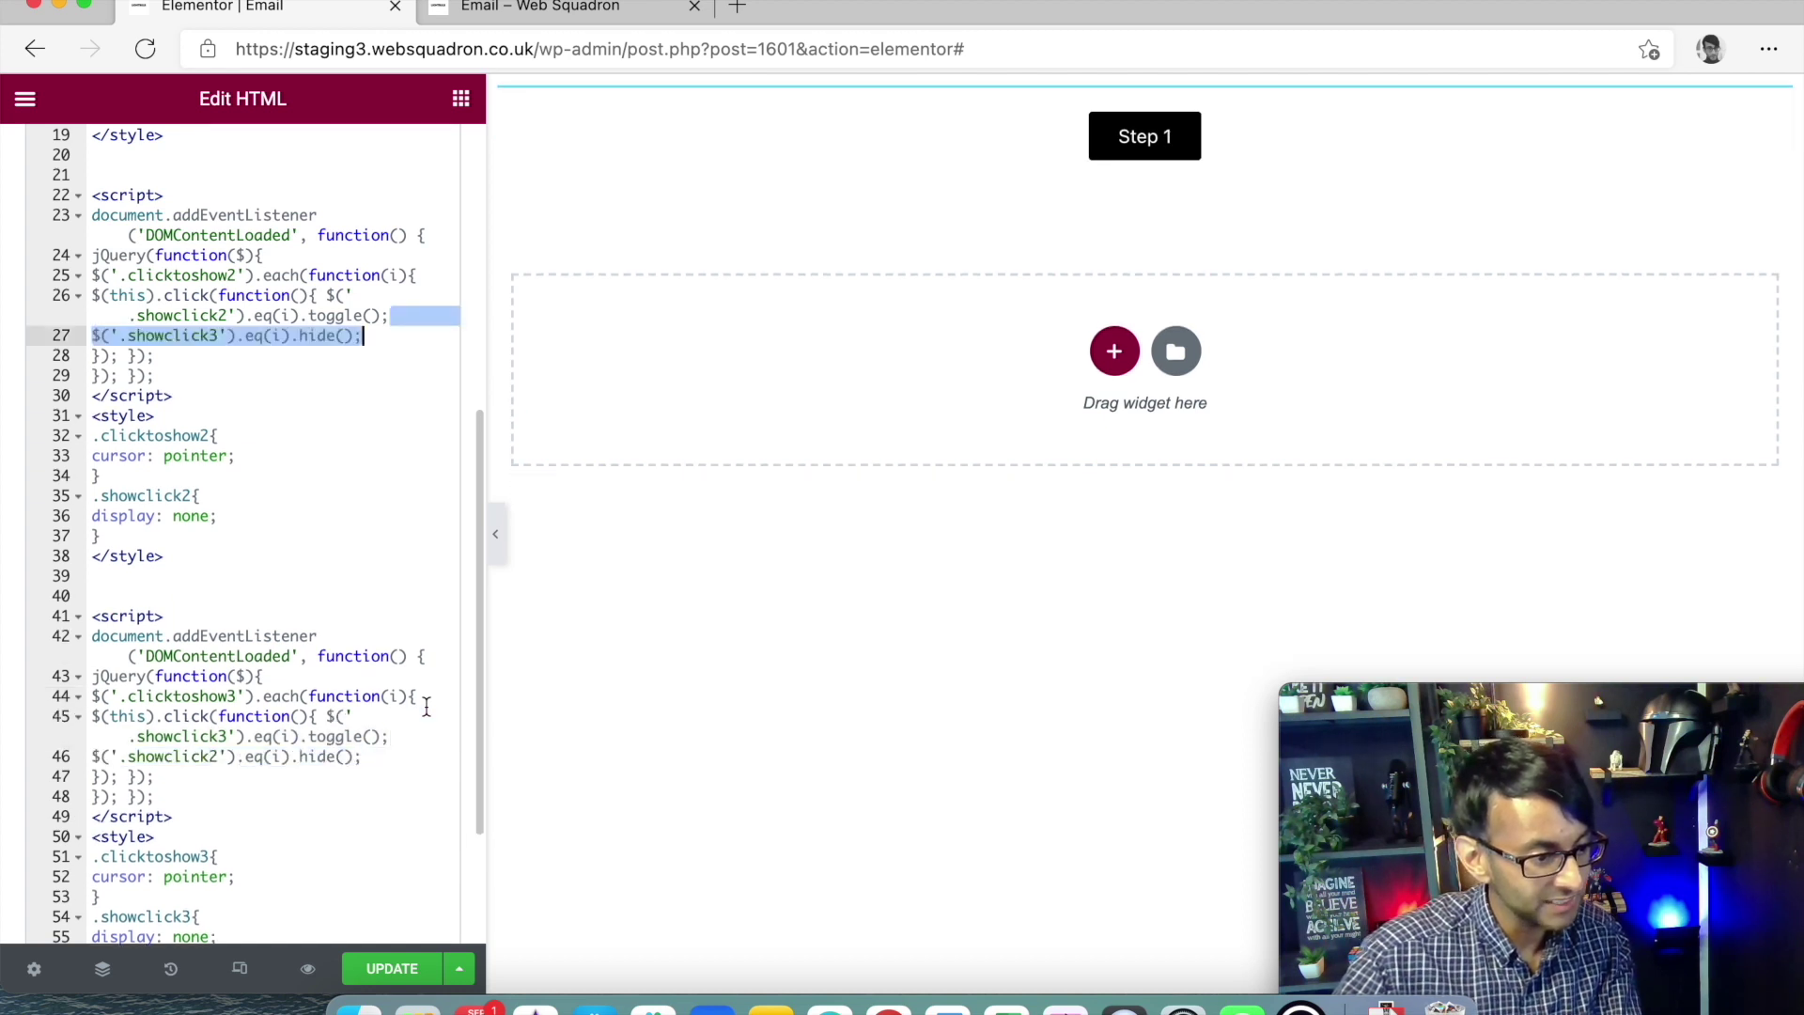
- Review the first script block and the showclick3 and showclick2 hide lines, then save the page
click(408, 600)
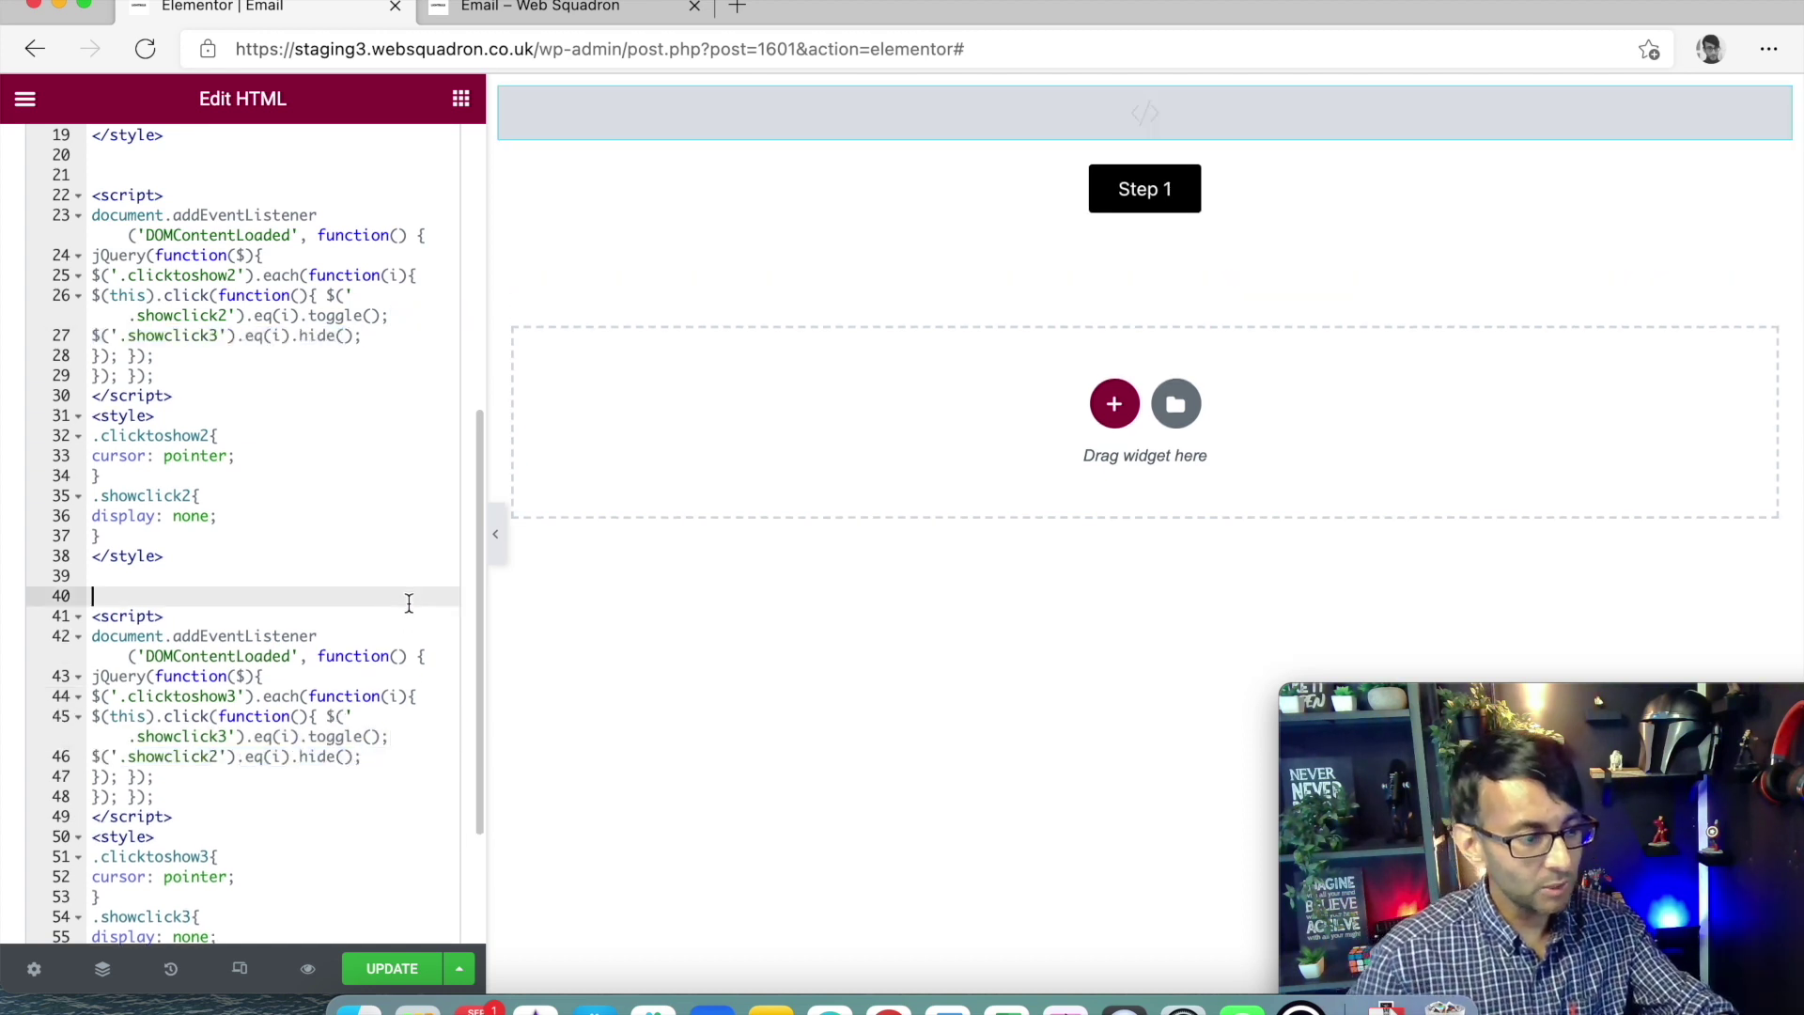
scroll(383, 459, up, 10)
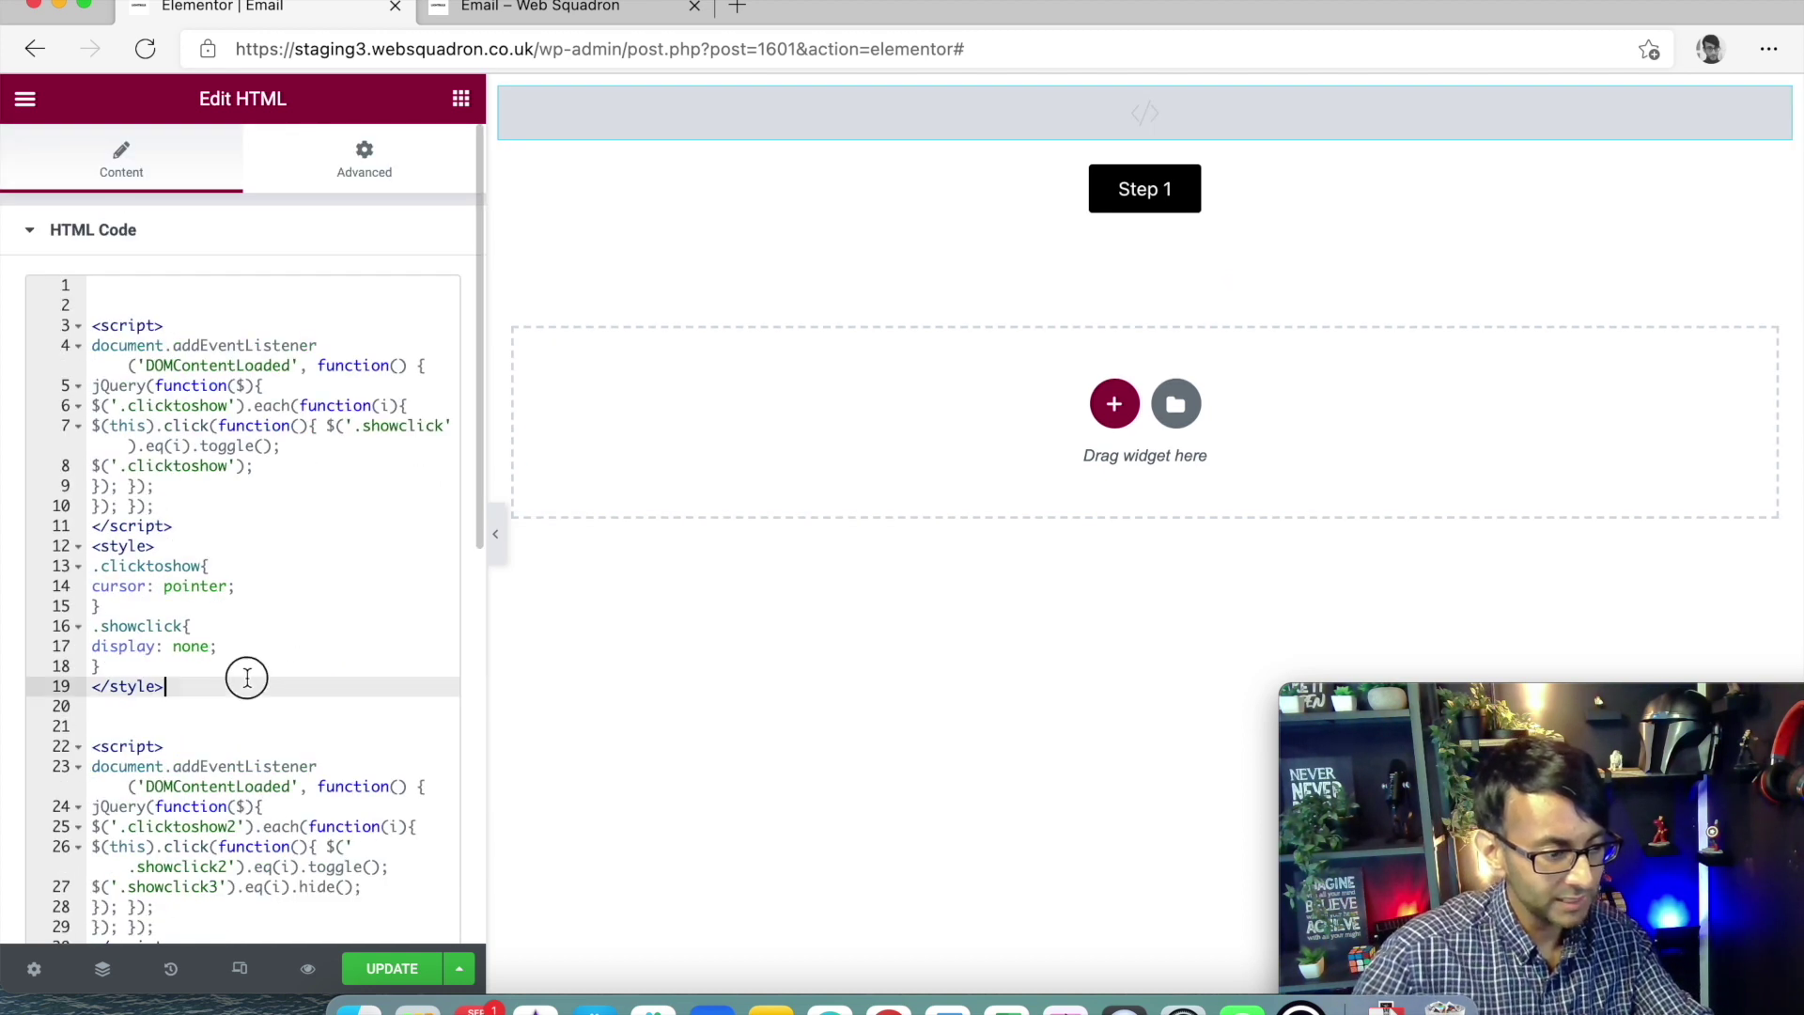
drag(242, 677, 88, 314)
click(288, 598)
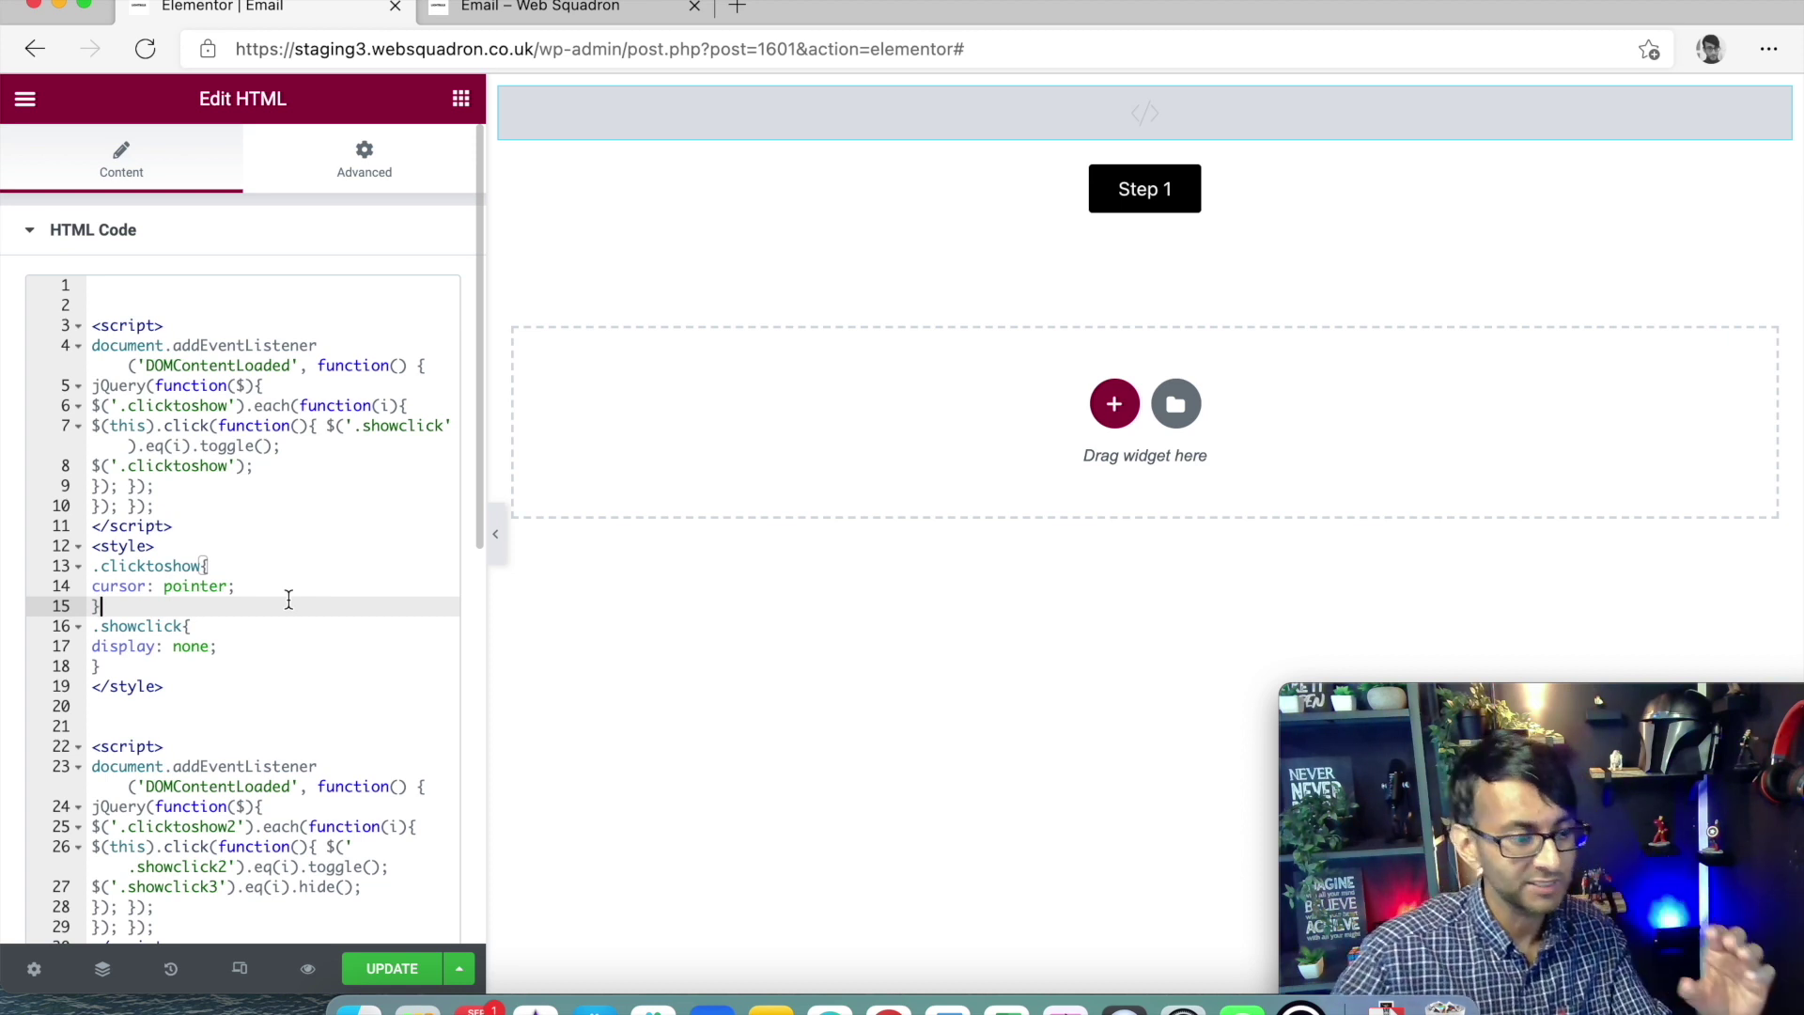
scroll(371, 718, down, 3)
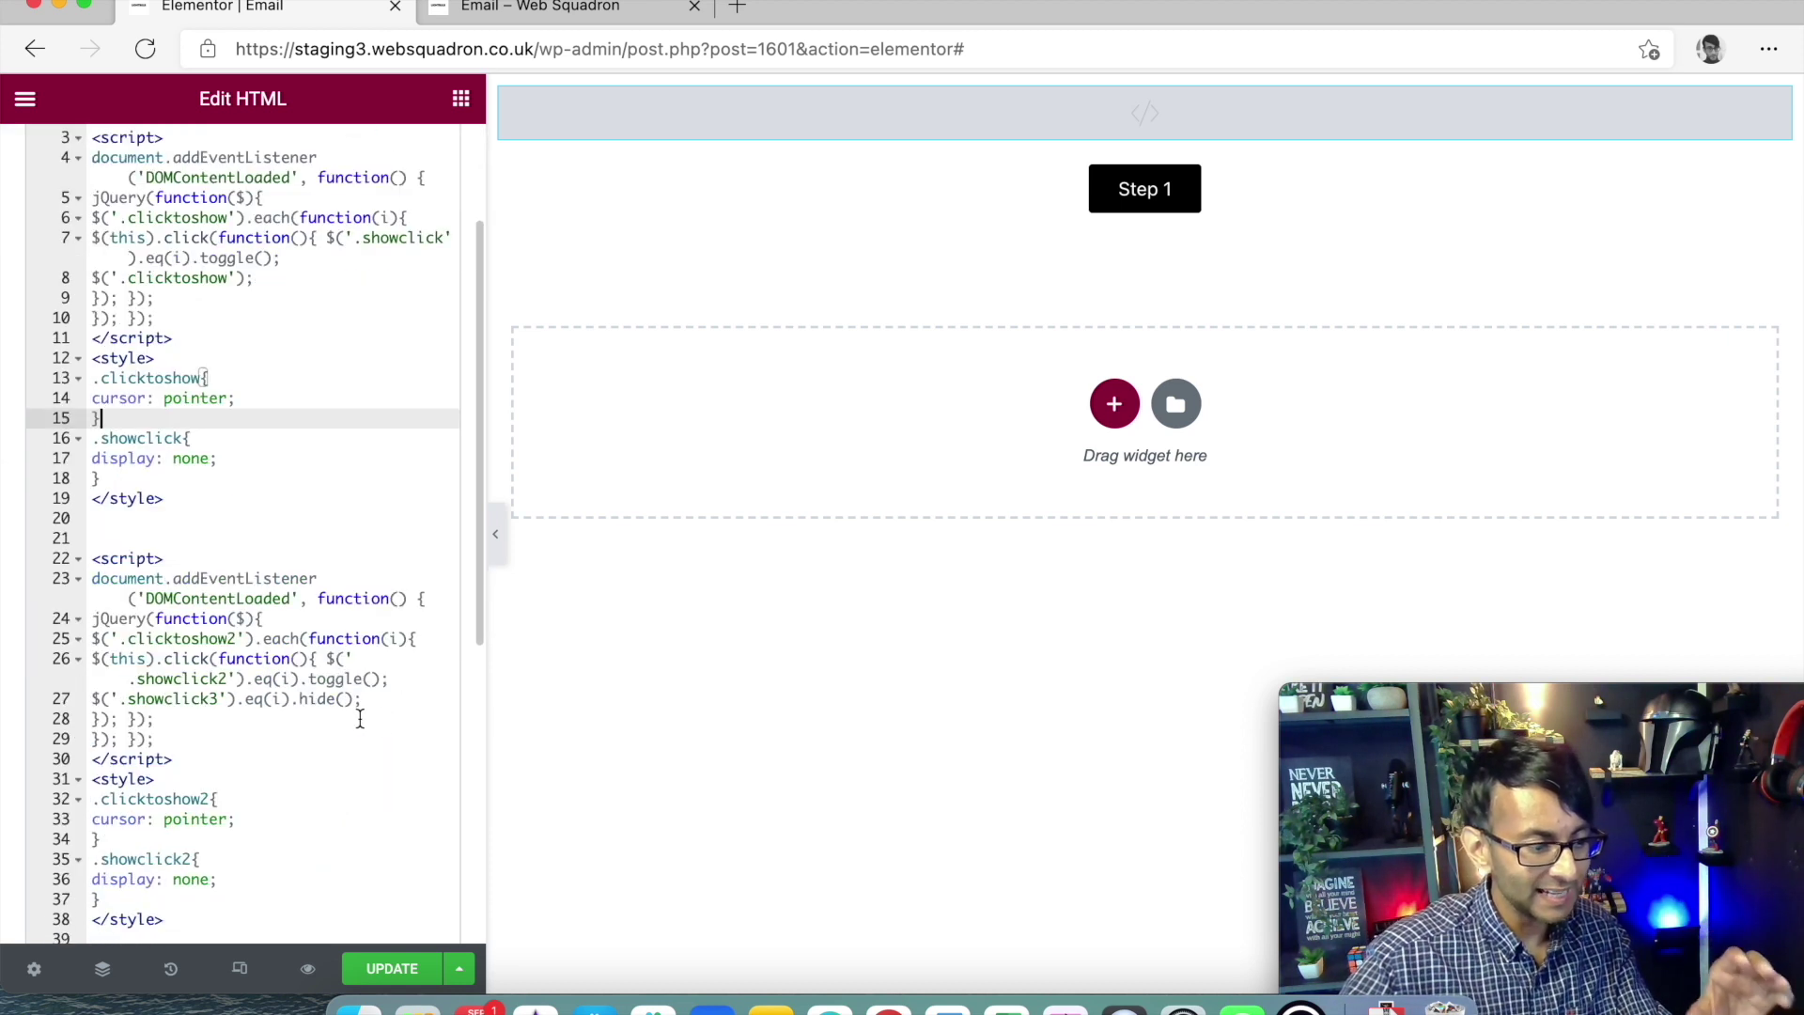
drag(396, 703, 84, 699)
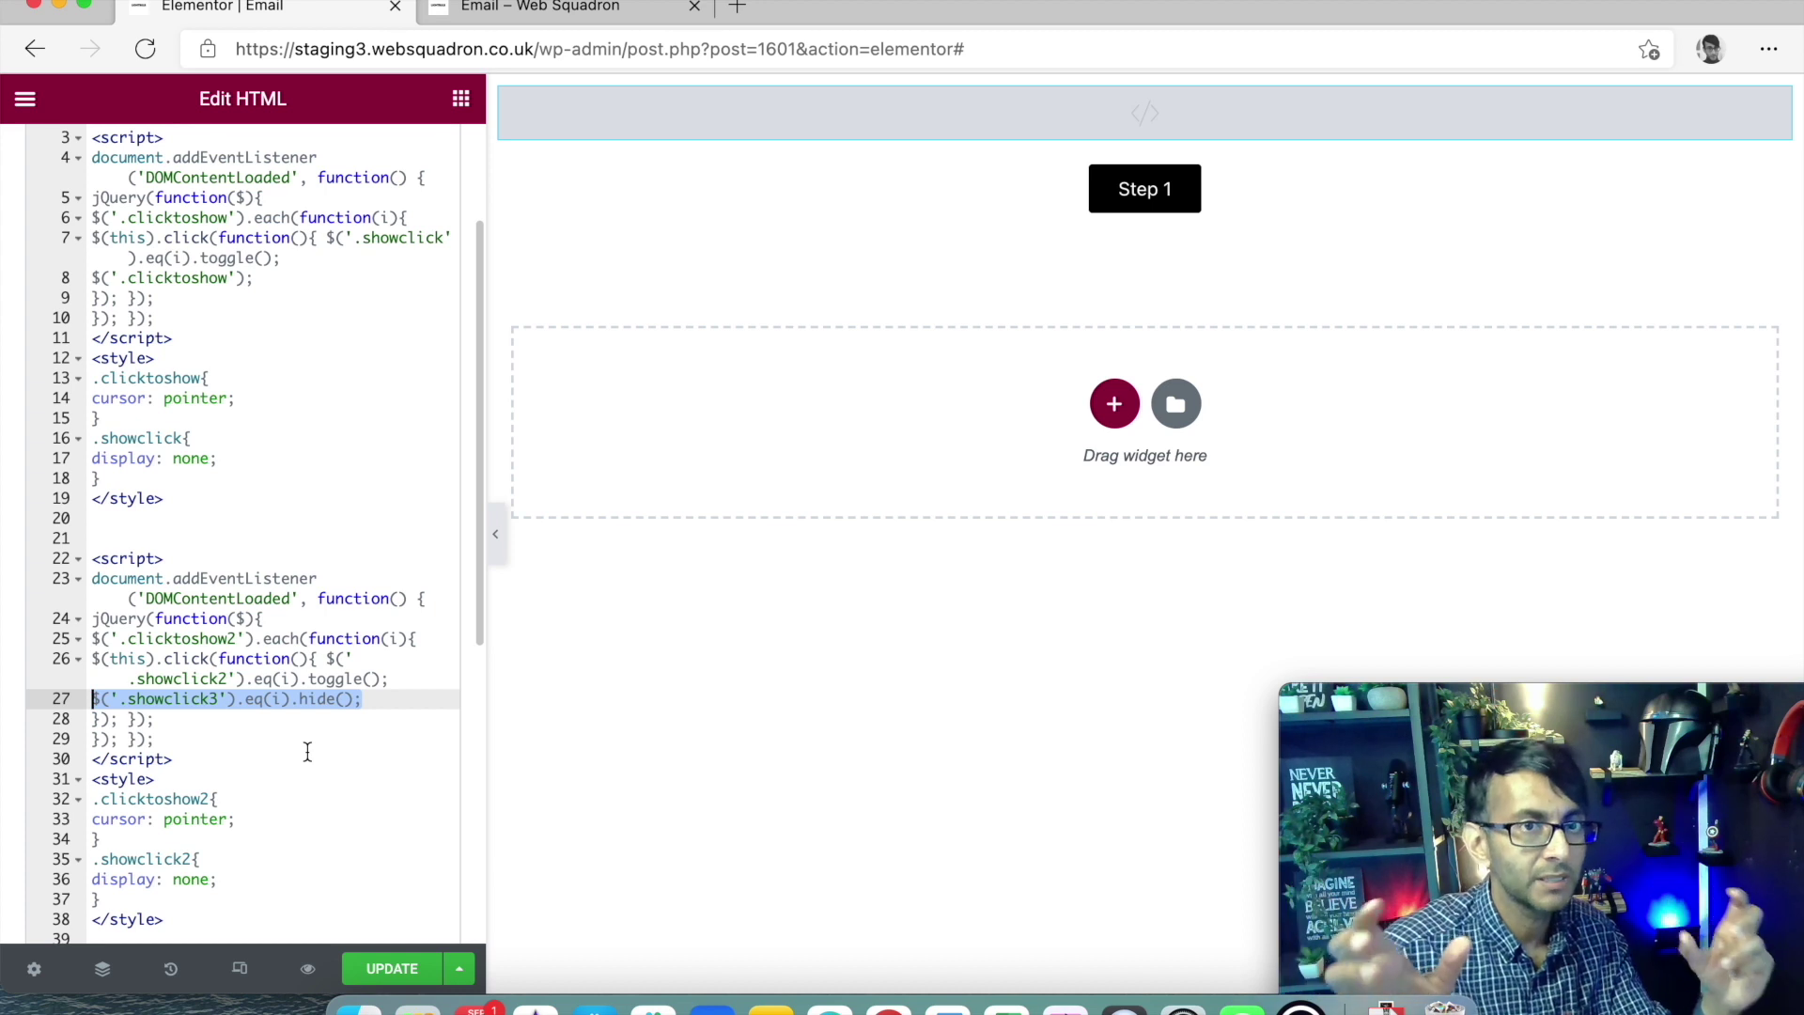
scroll(308, 752, down, 5)
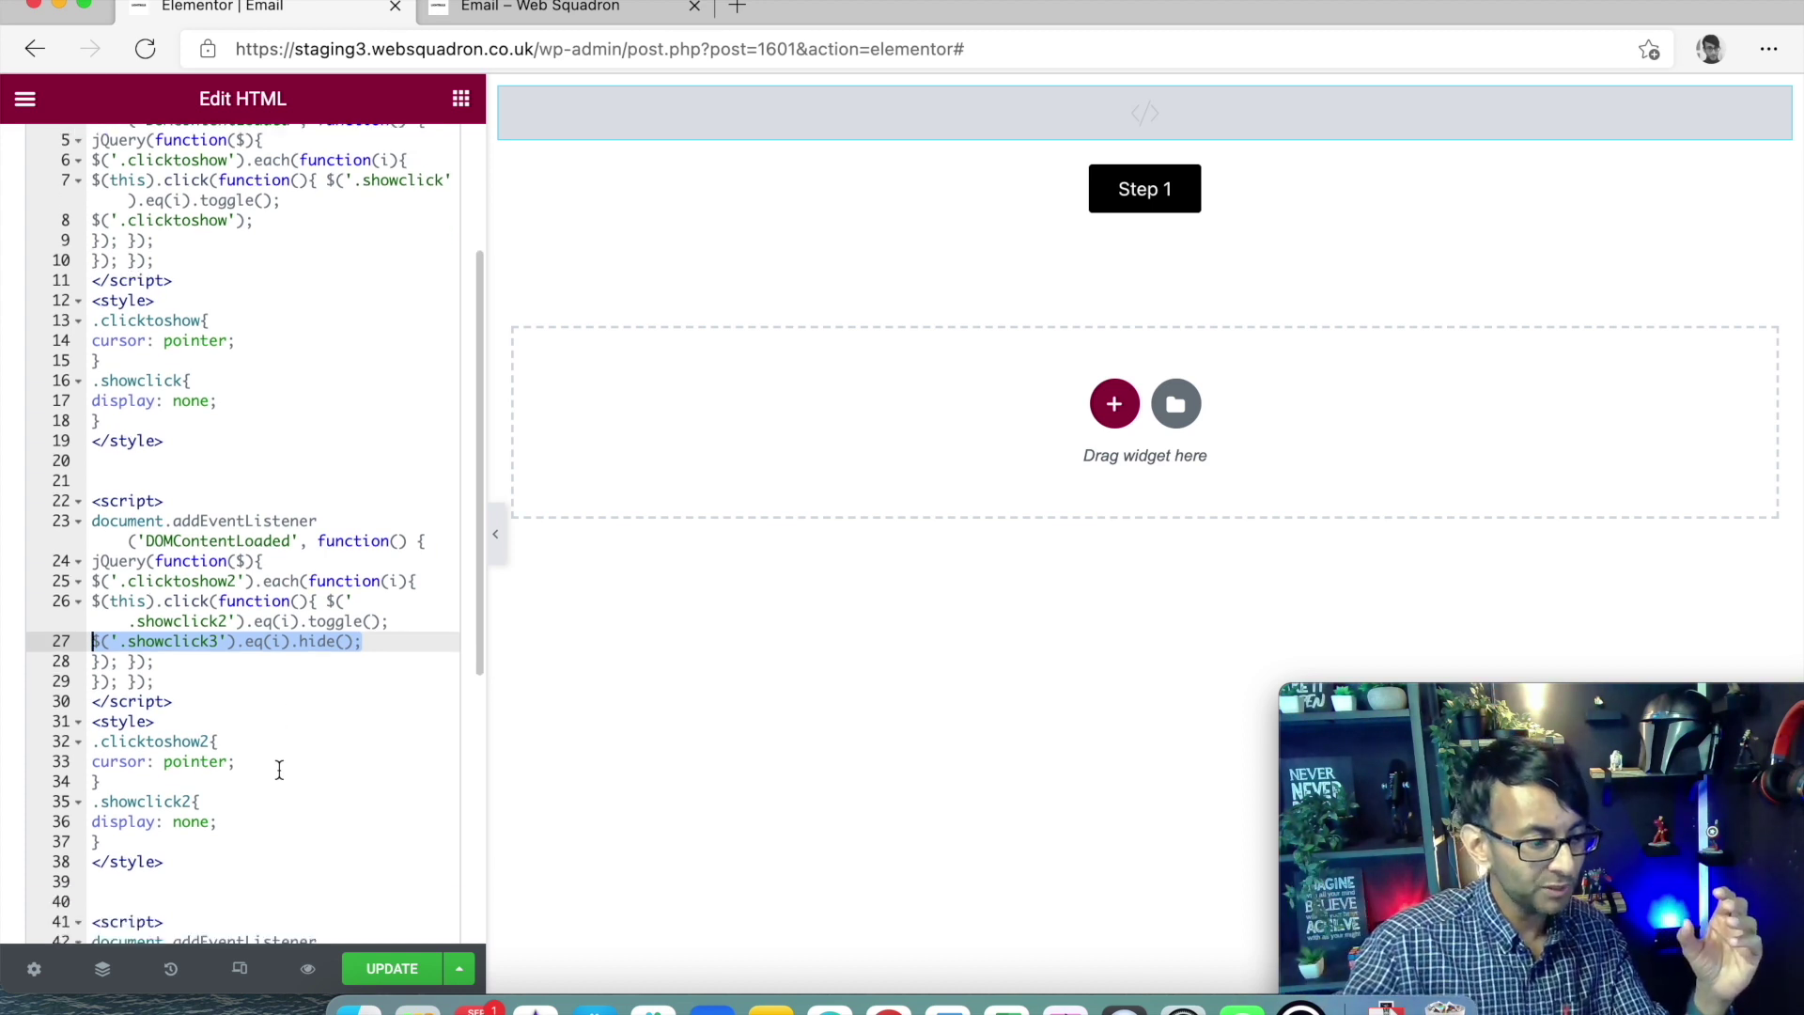
click(286, 714)
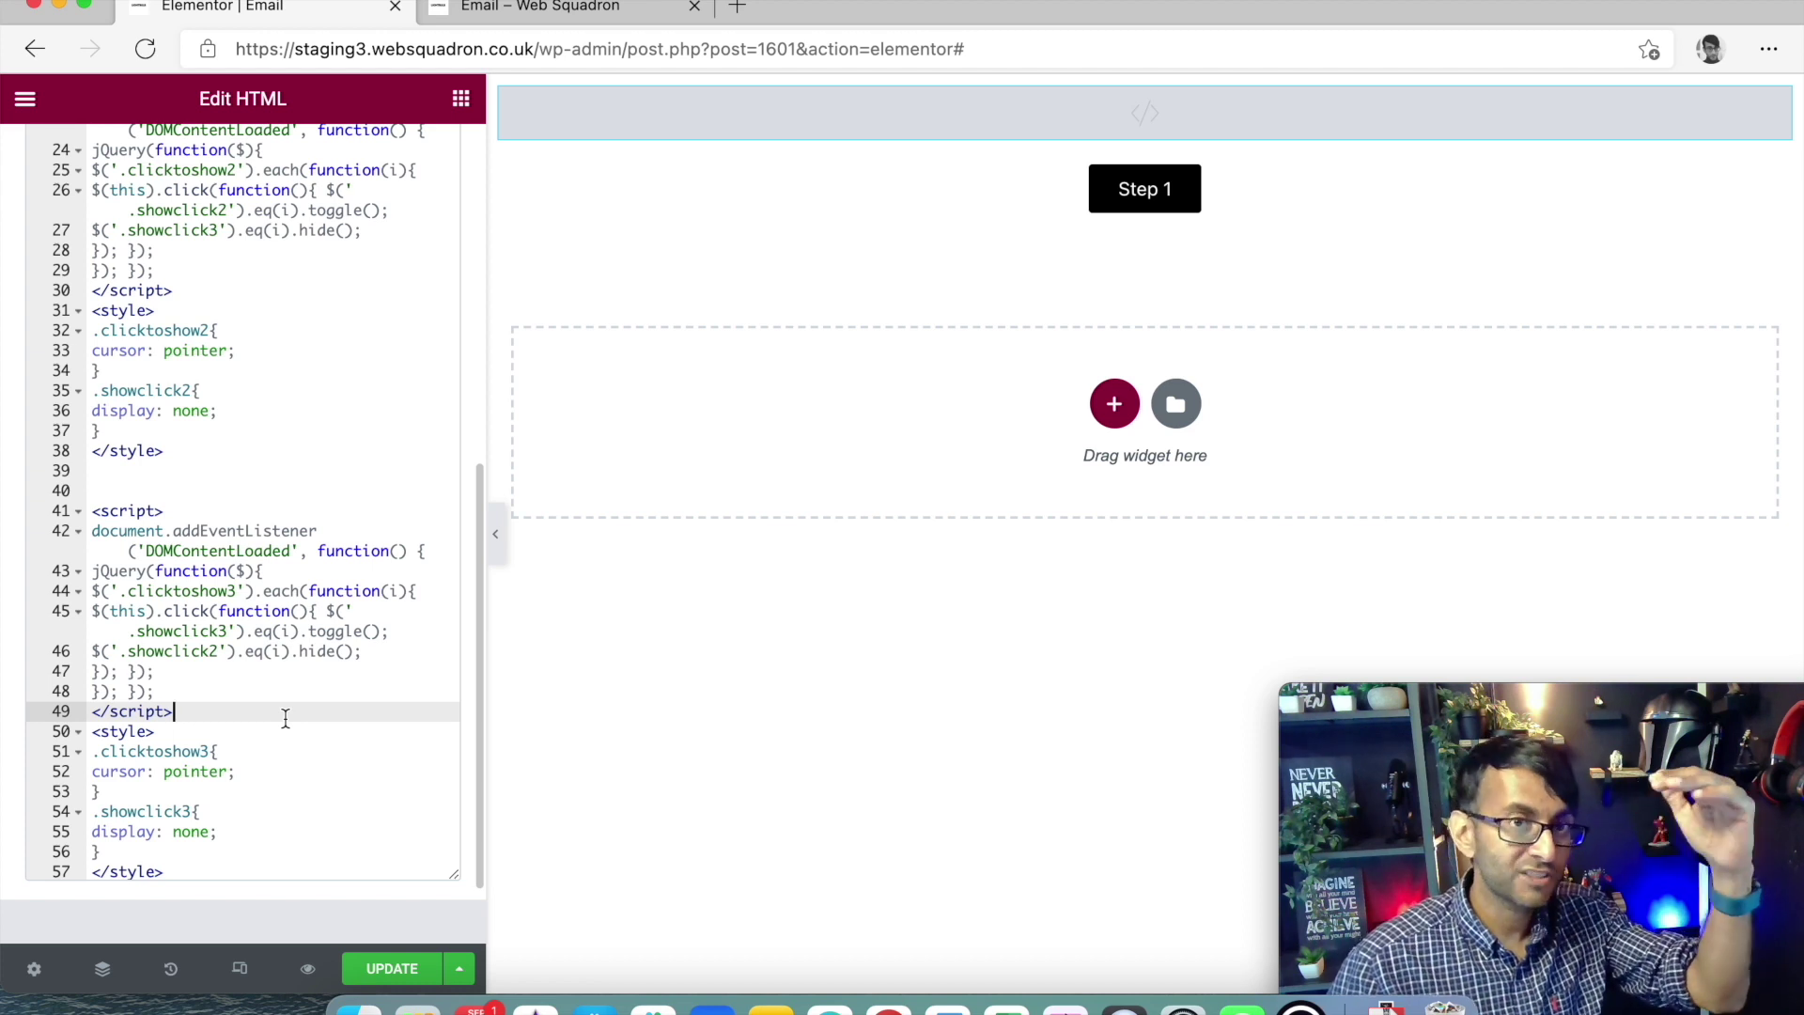
click(302, 673)
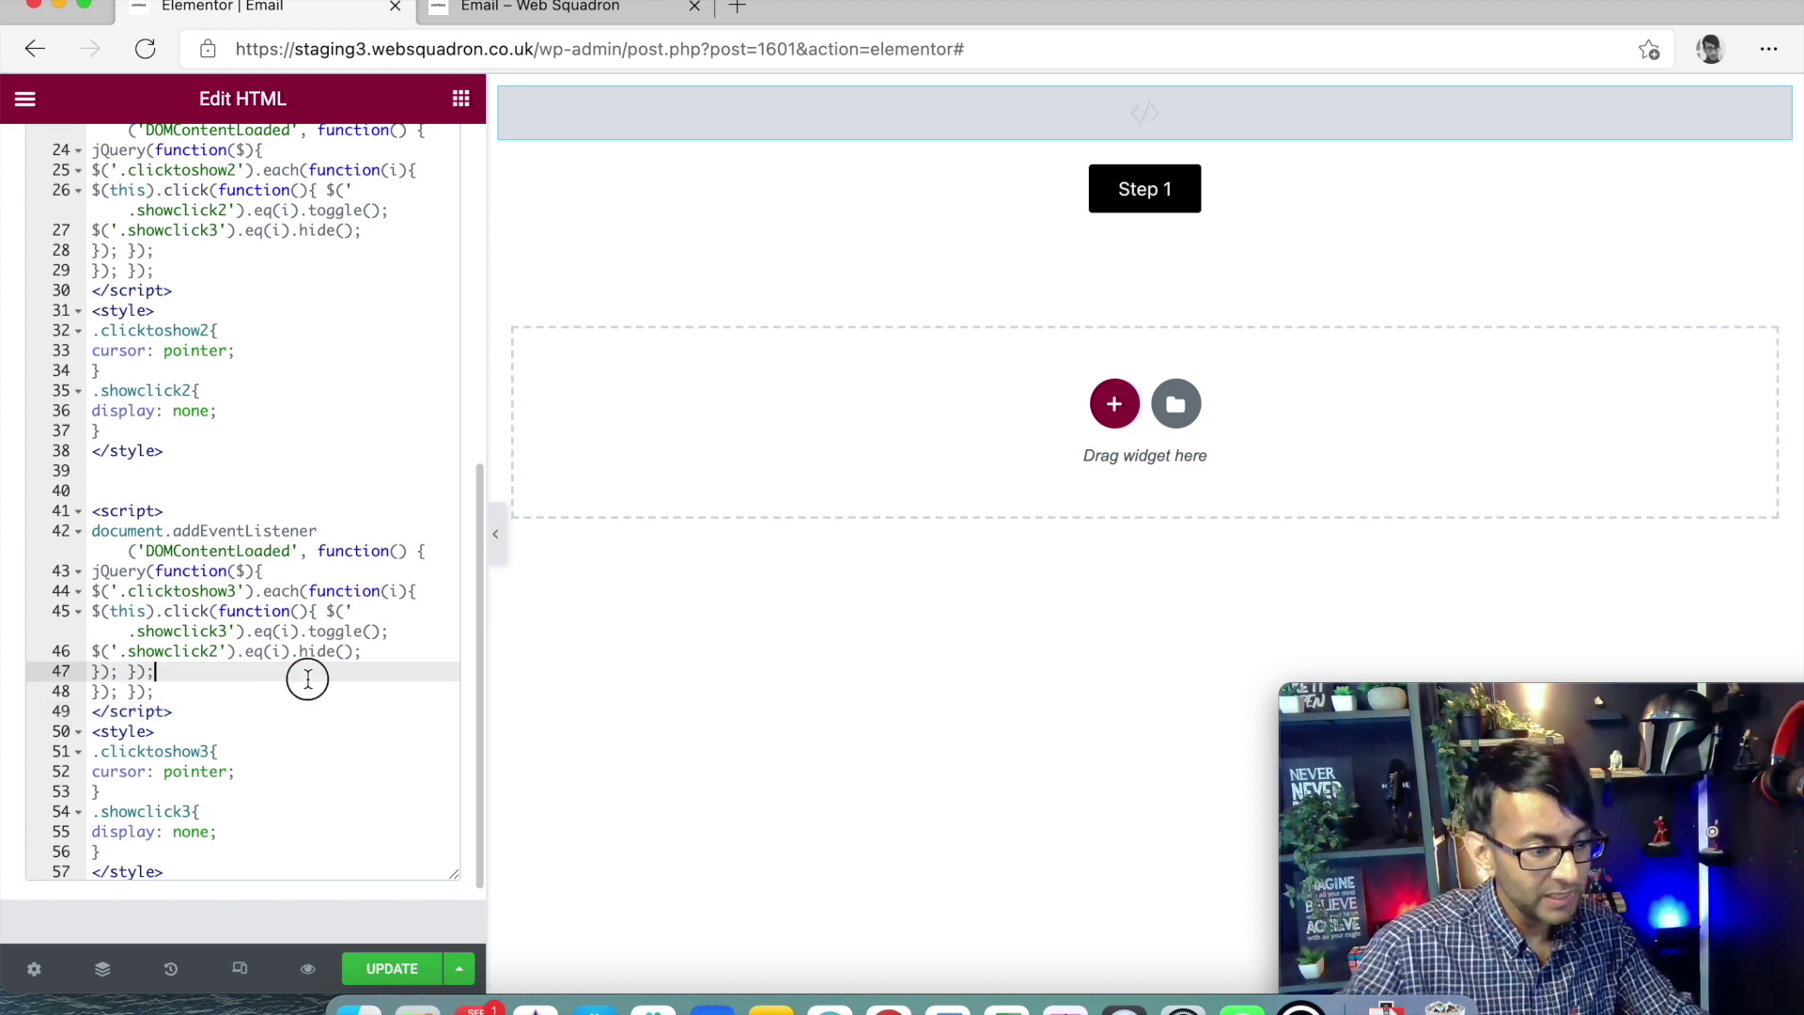
drag(384, 651, 56, 648)
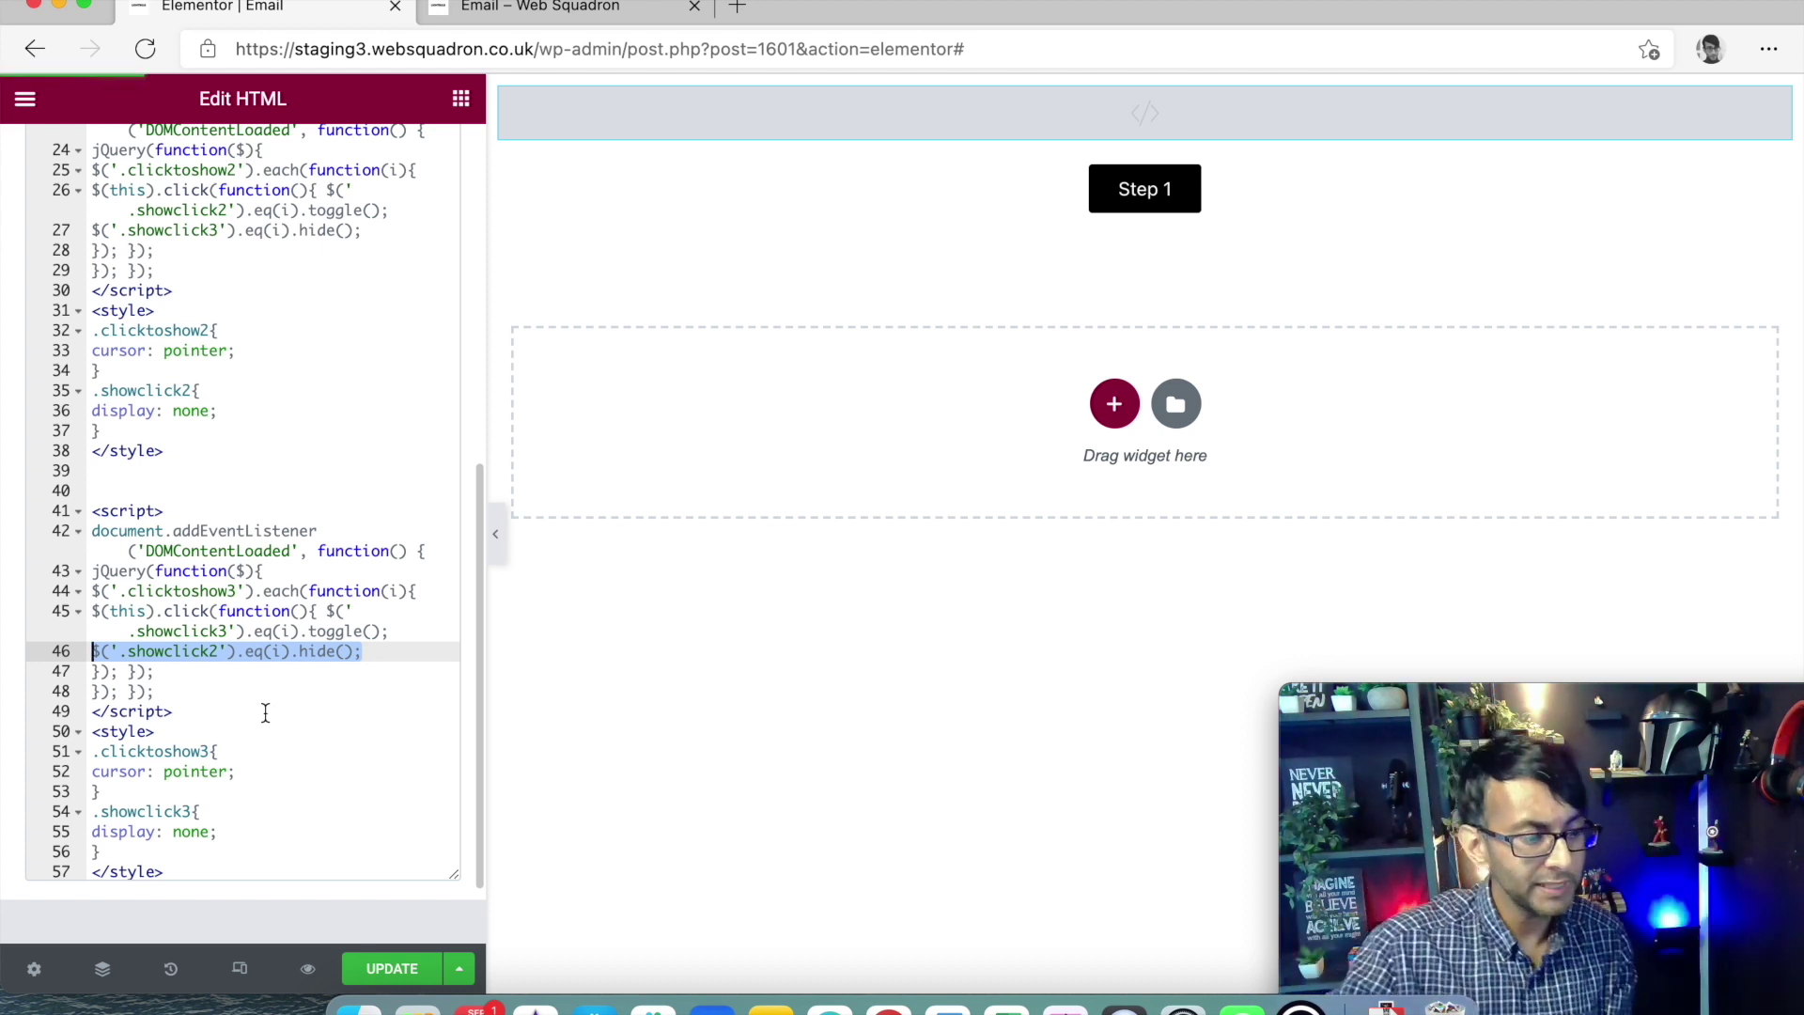
click(423, 969)
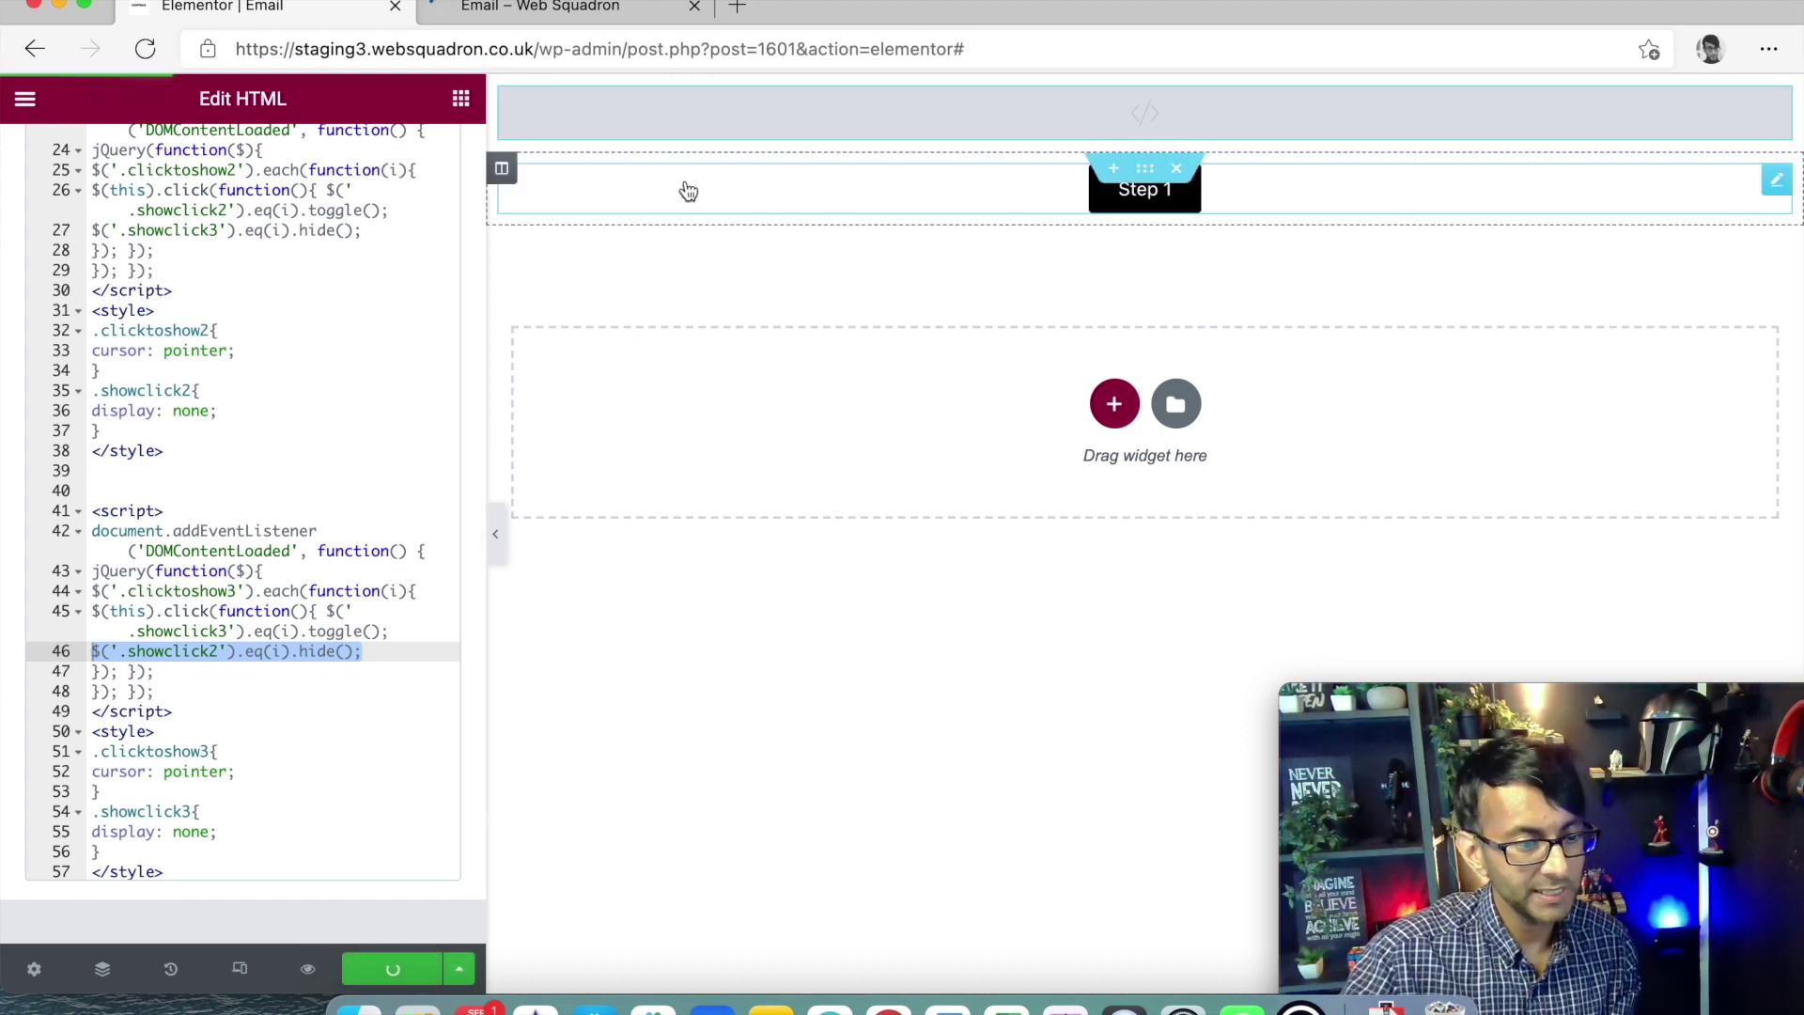
- Reload the preview and click Step 1 and Step 2 to reveal the robot and Route buttons
click(599, 10)
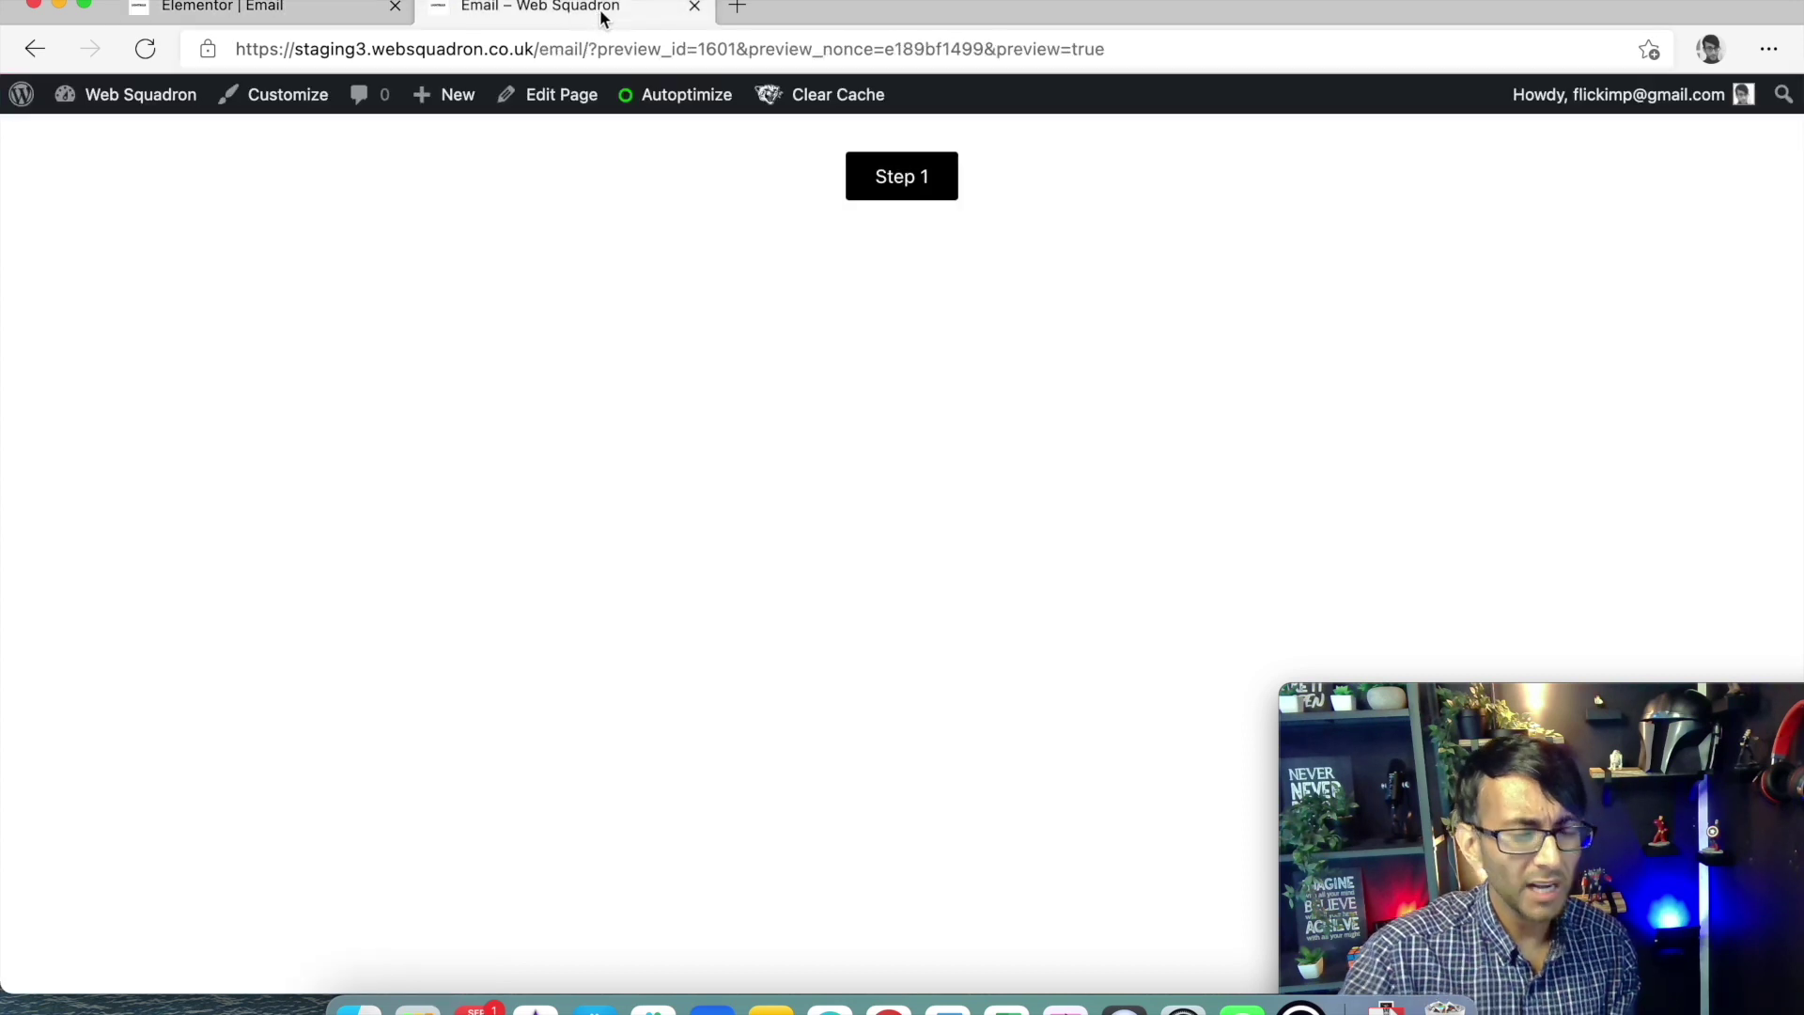
click(802, 47)
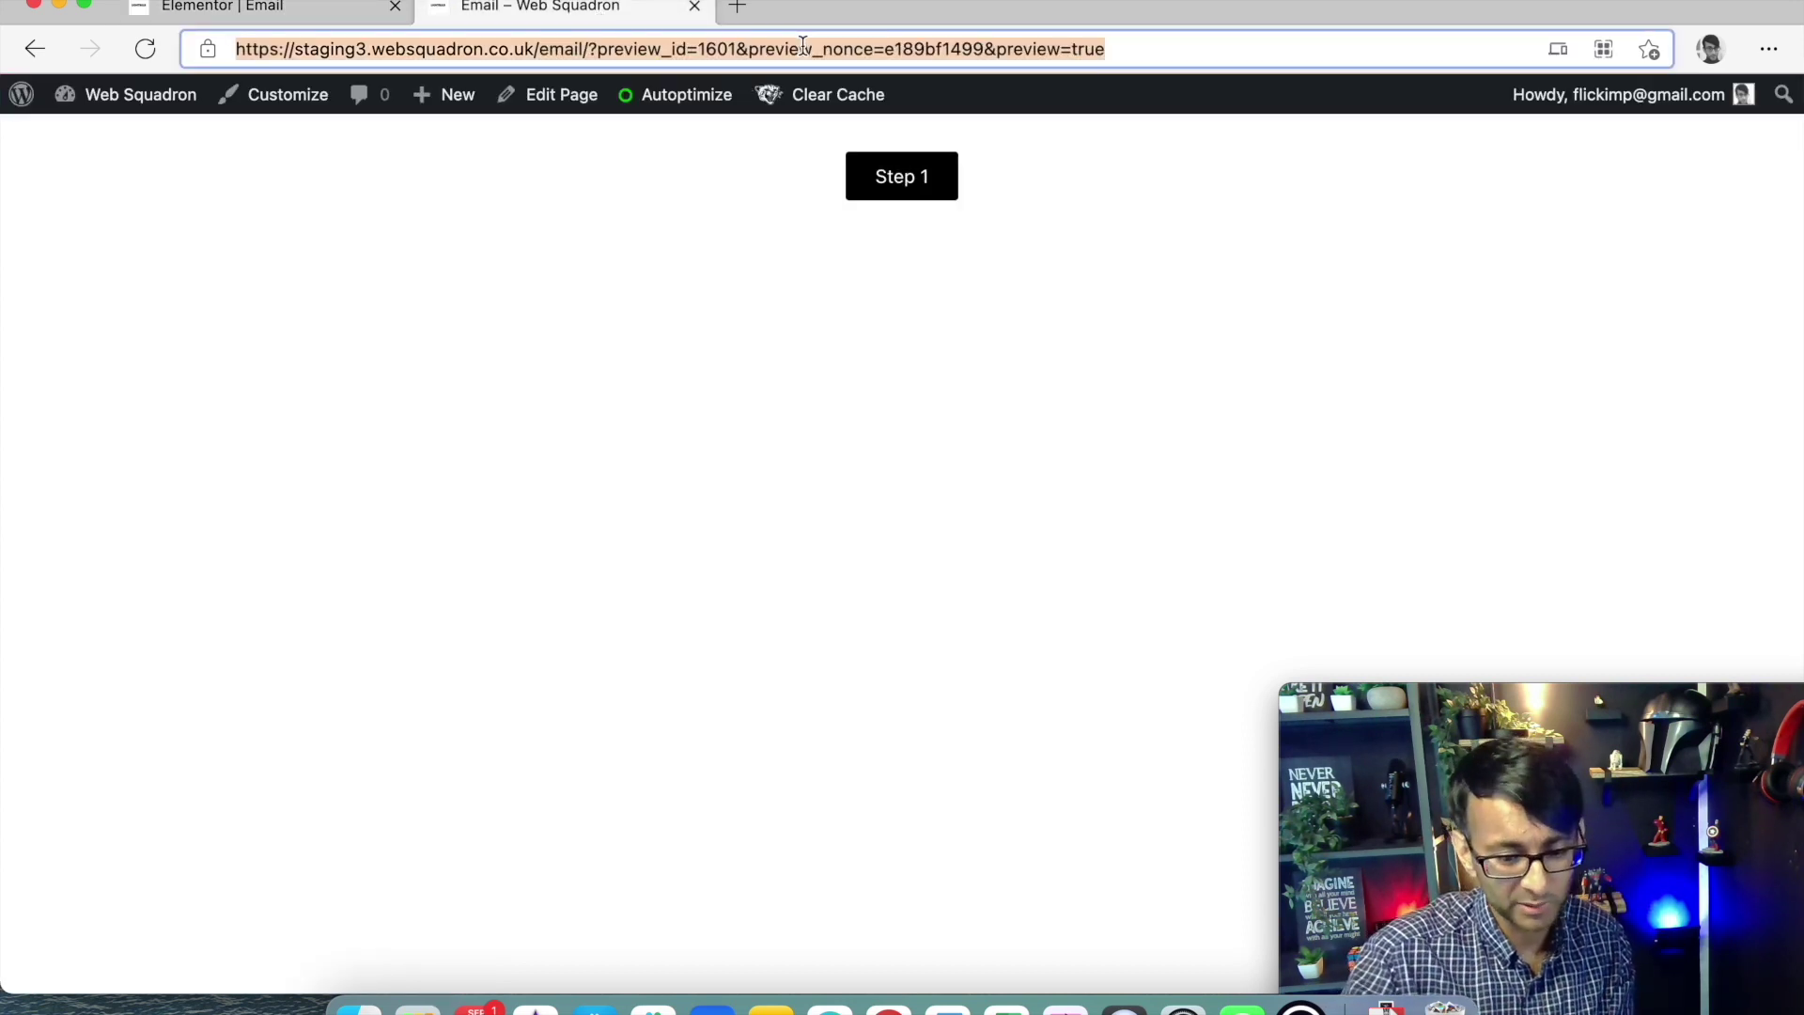
key(Return)
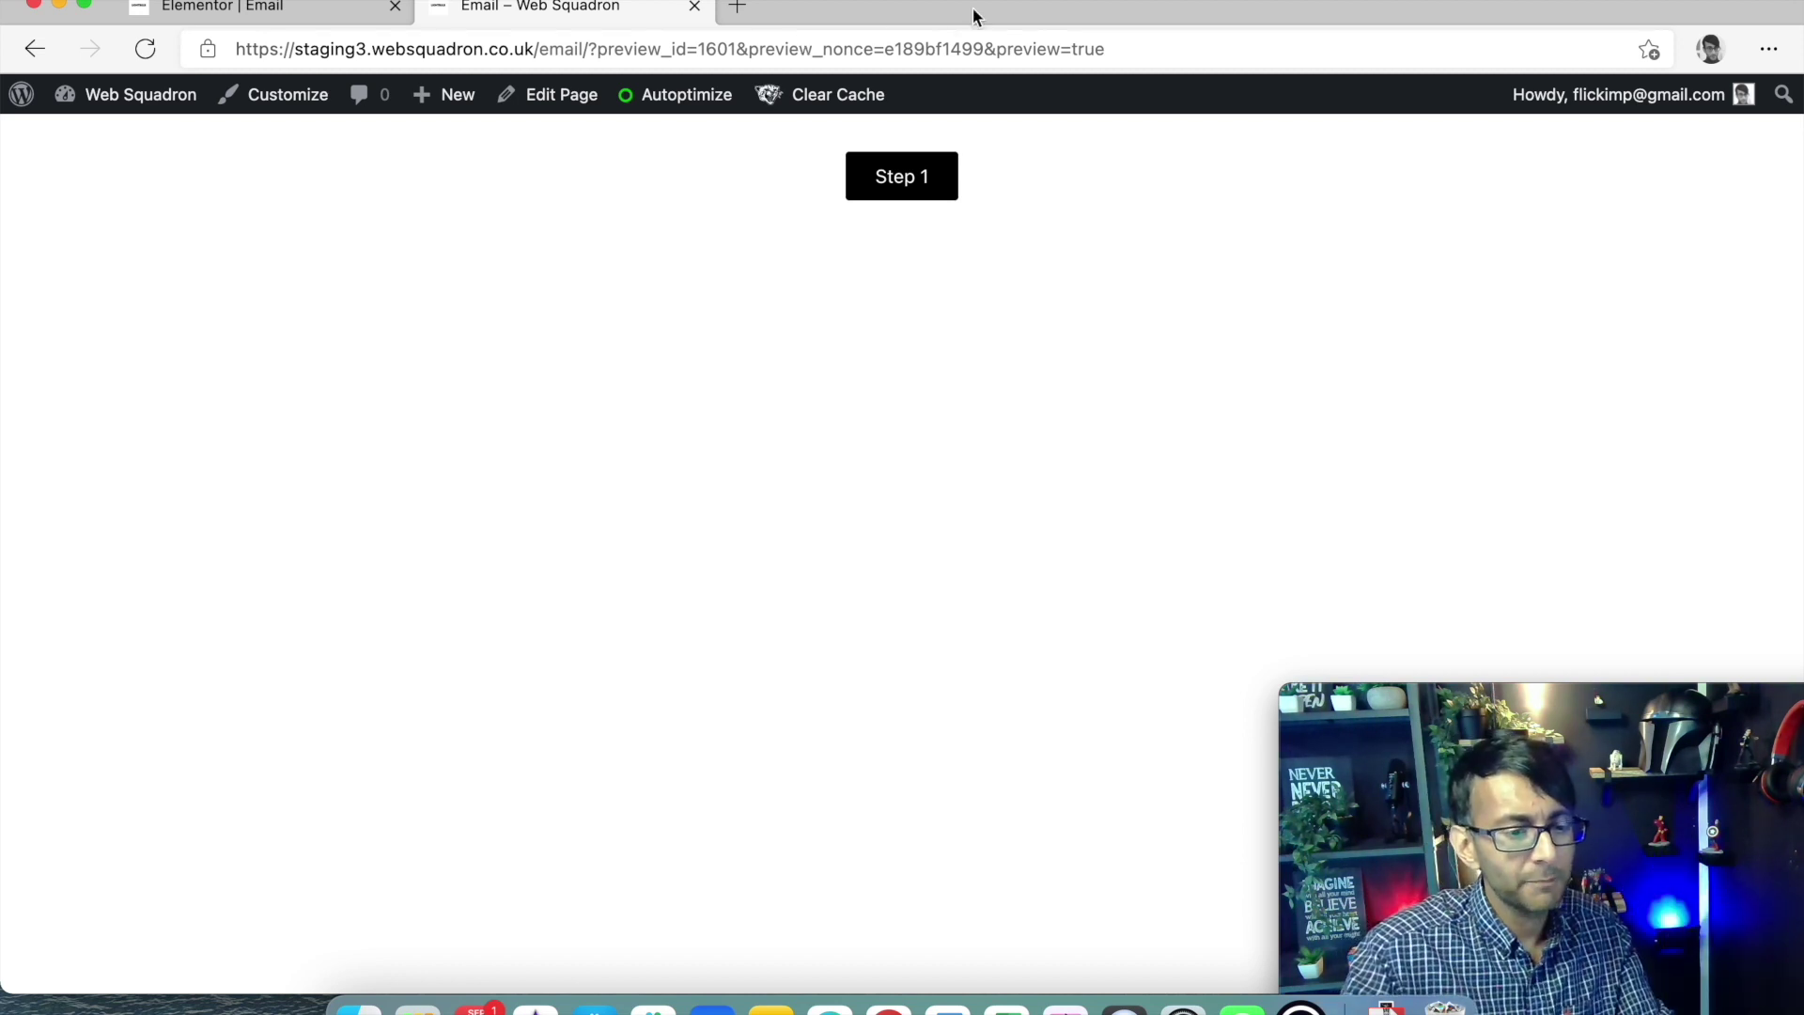
click(909, 179)
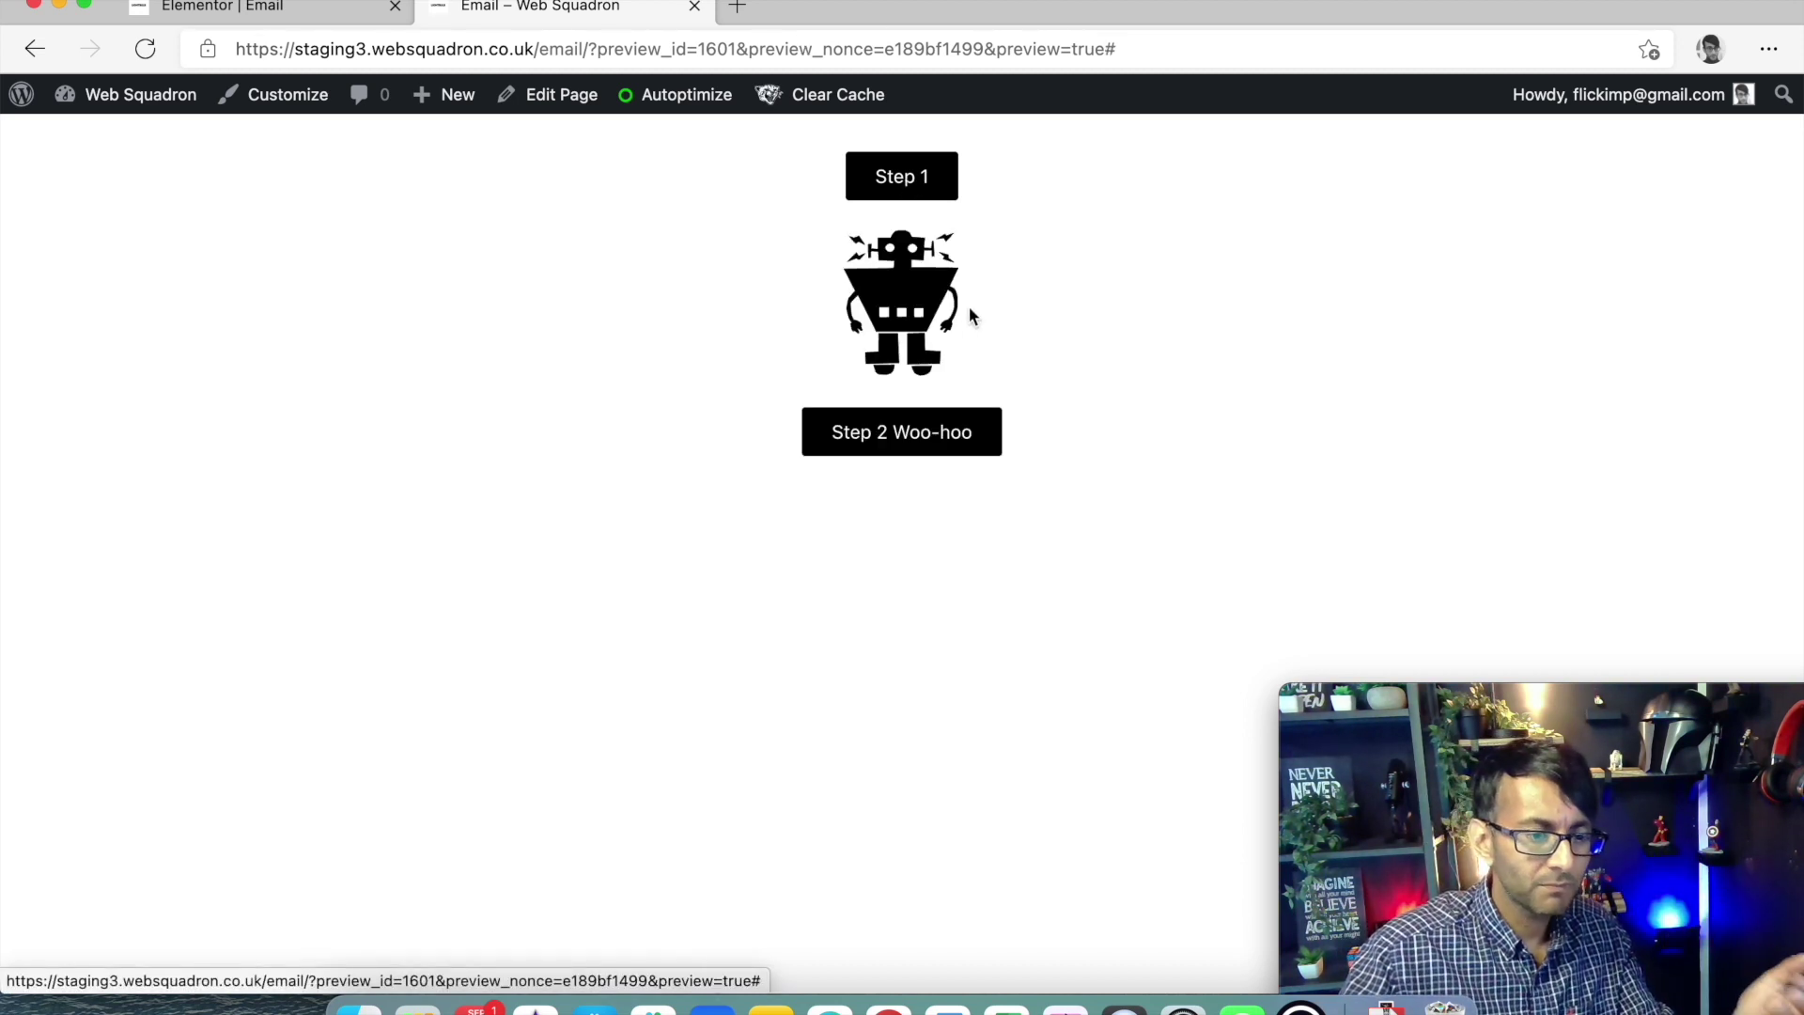
click(929, 433)
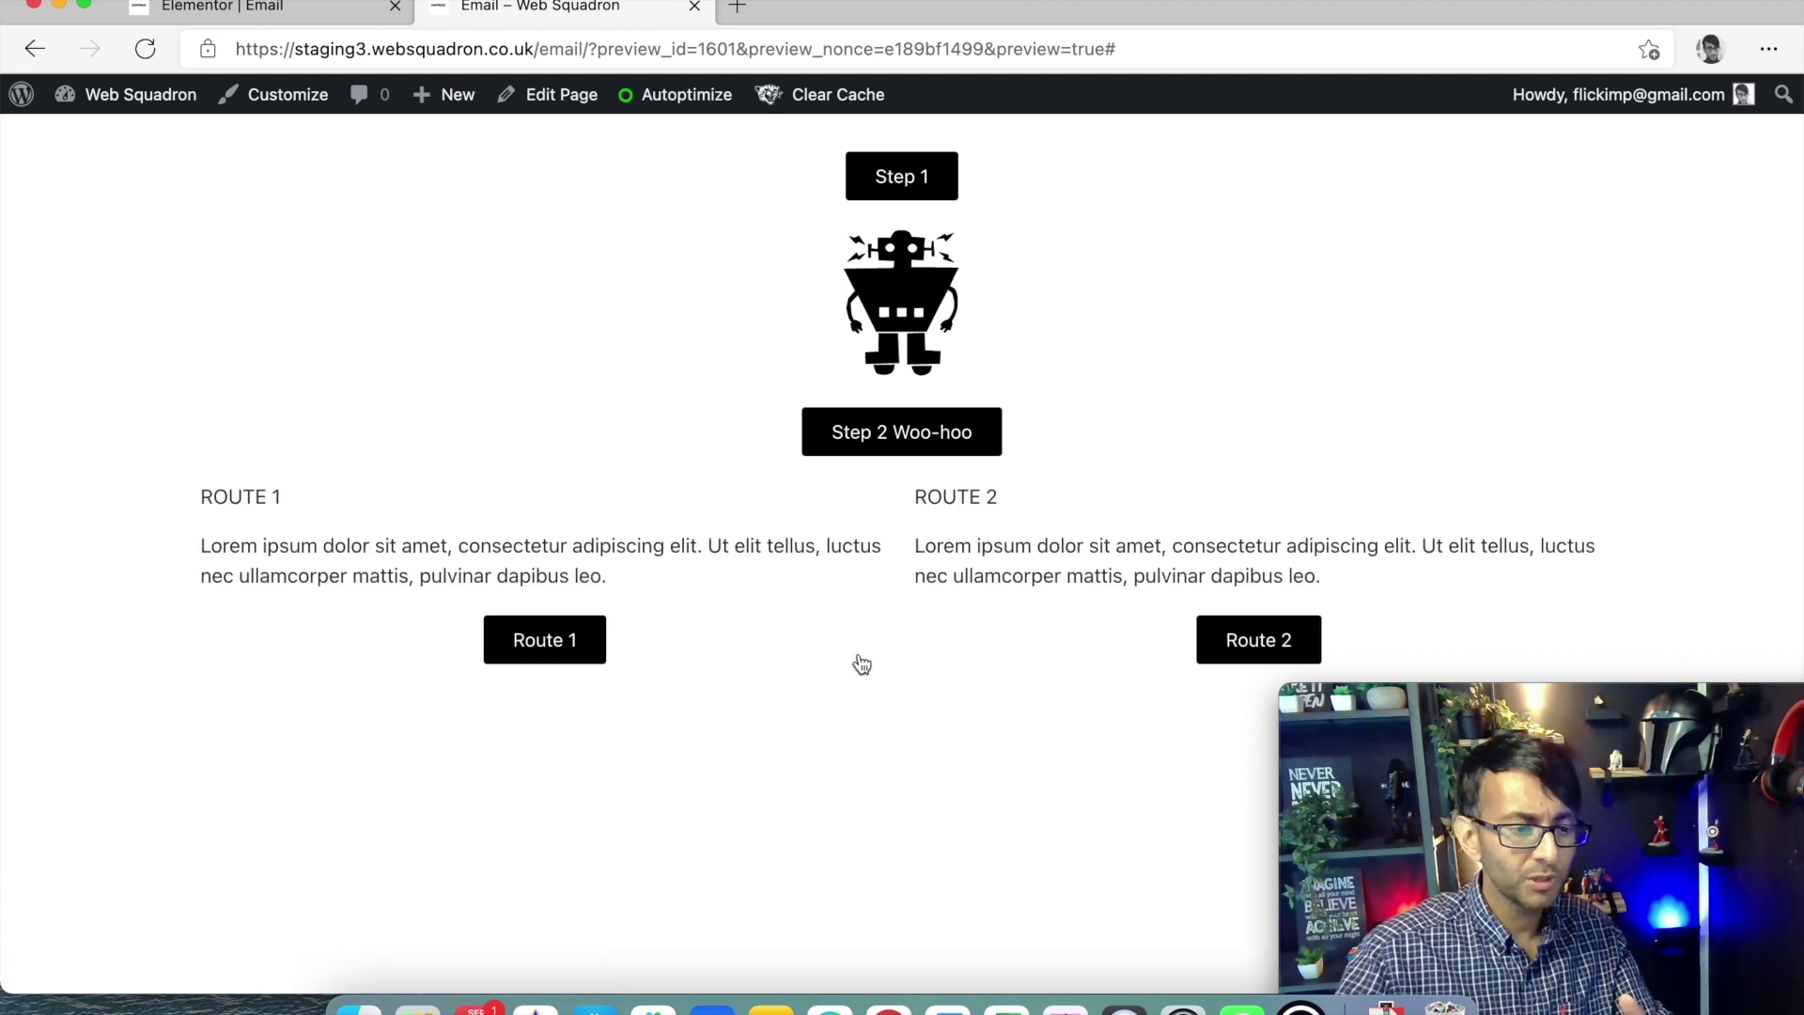
- Toggle Route 1 and Route 2 repeatedly, confirming the video and map replace each other
click(574, 655)
scroll(911, 642, down, 2)
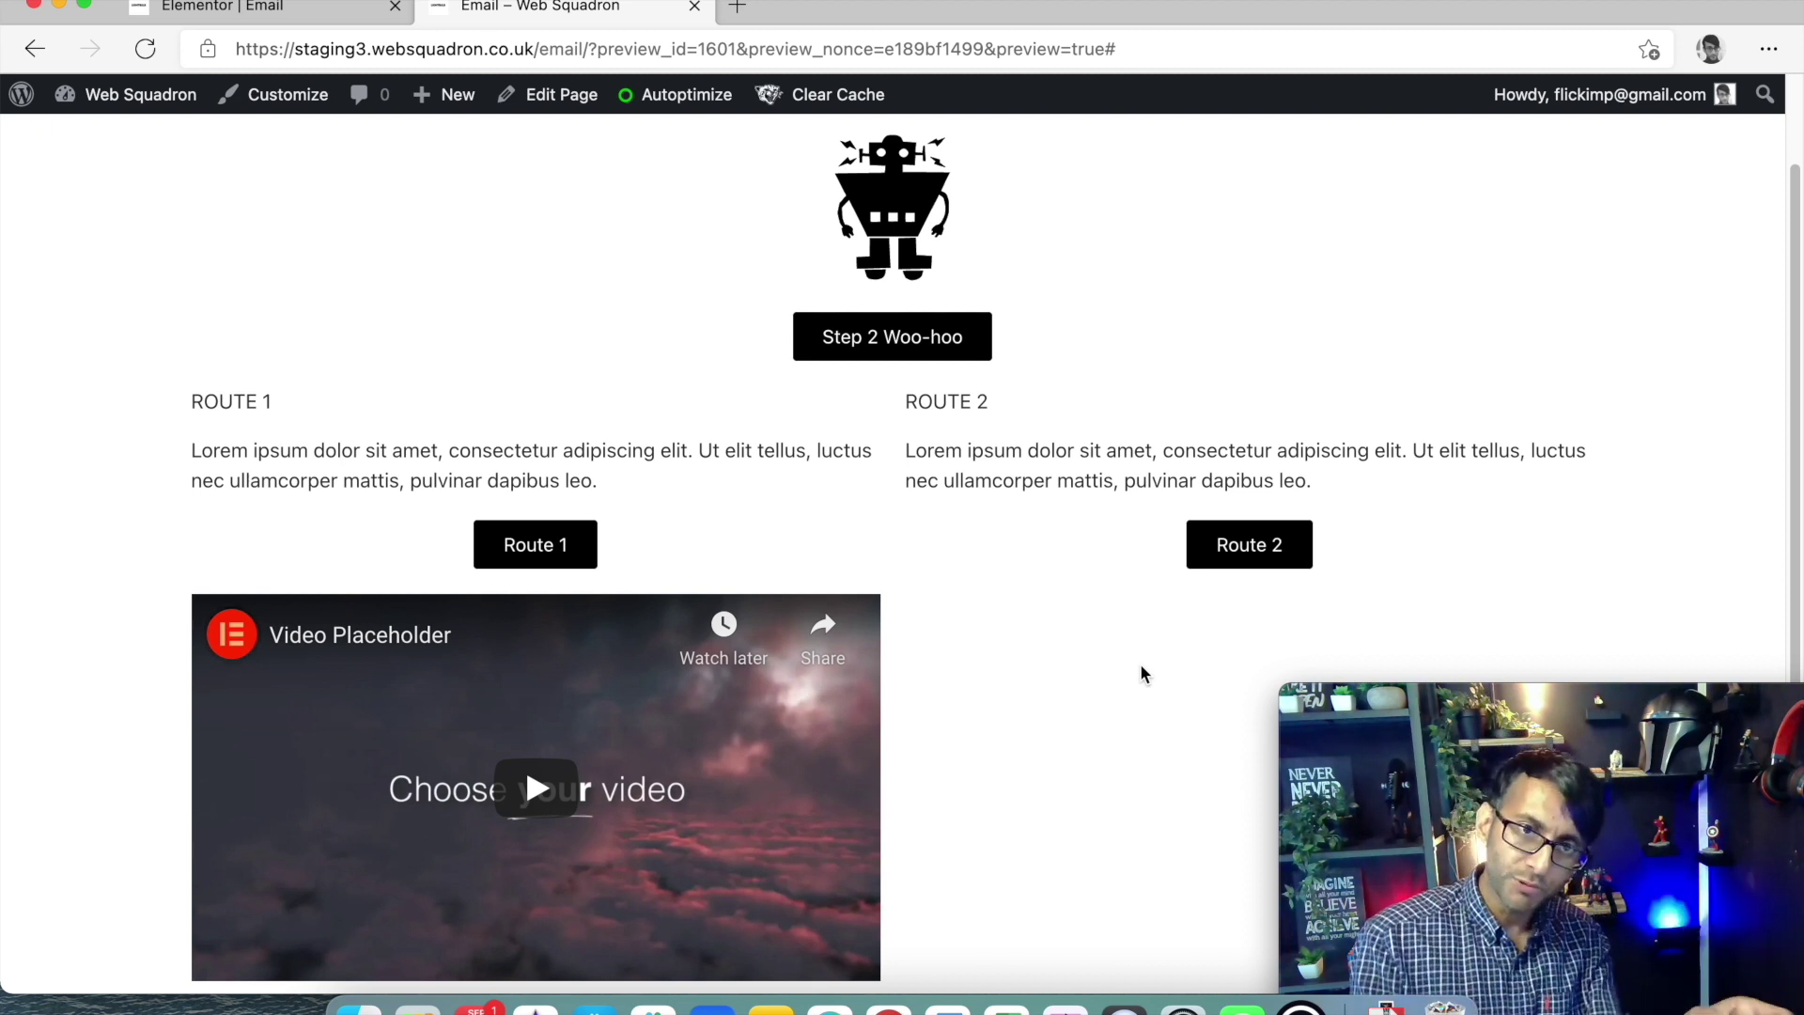
click(1280, 555)
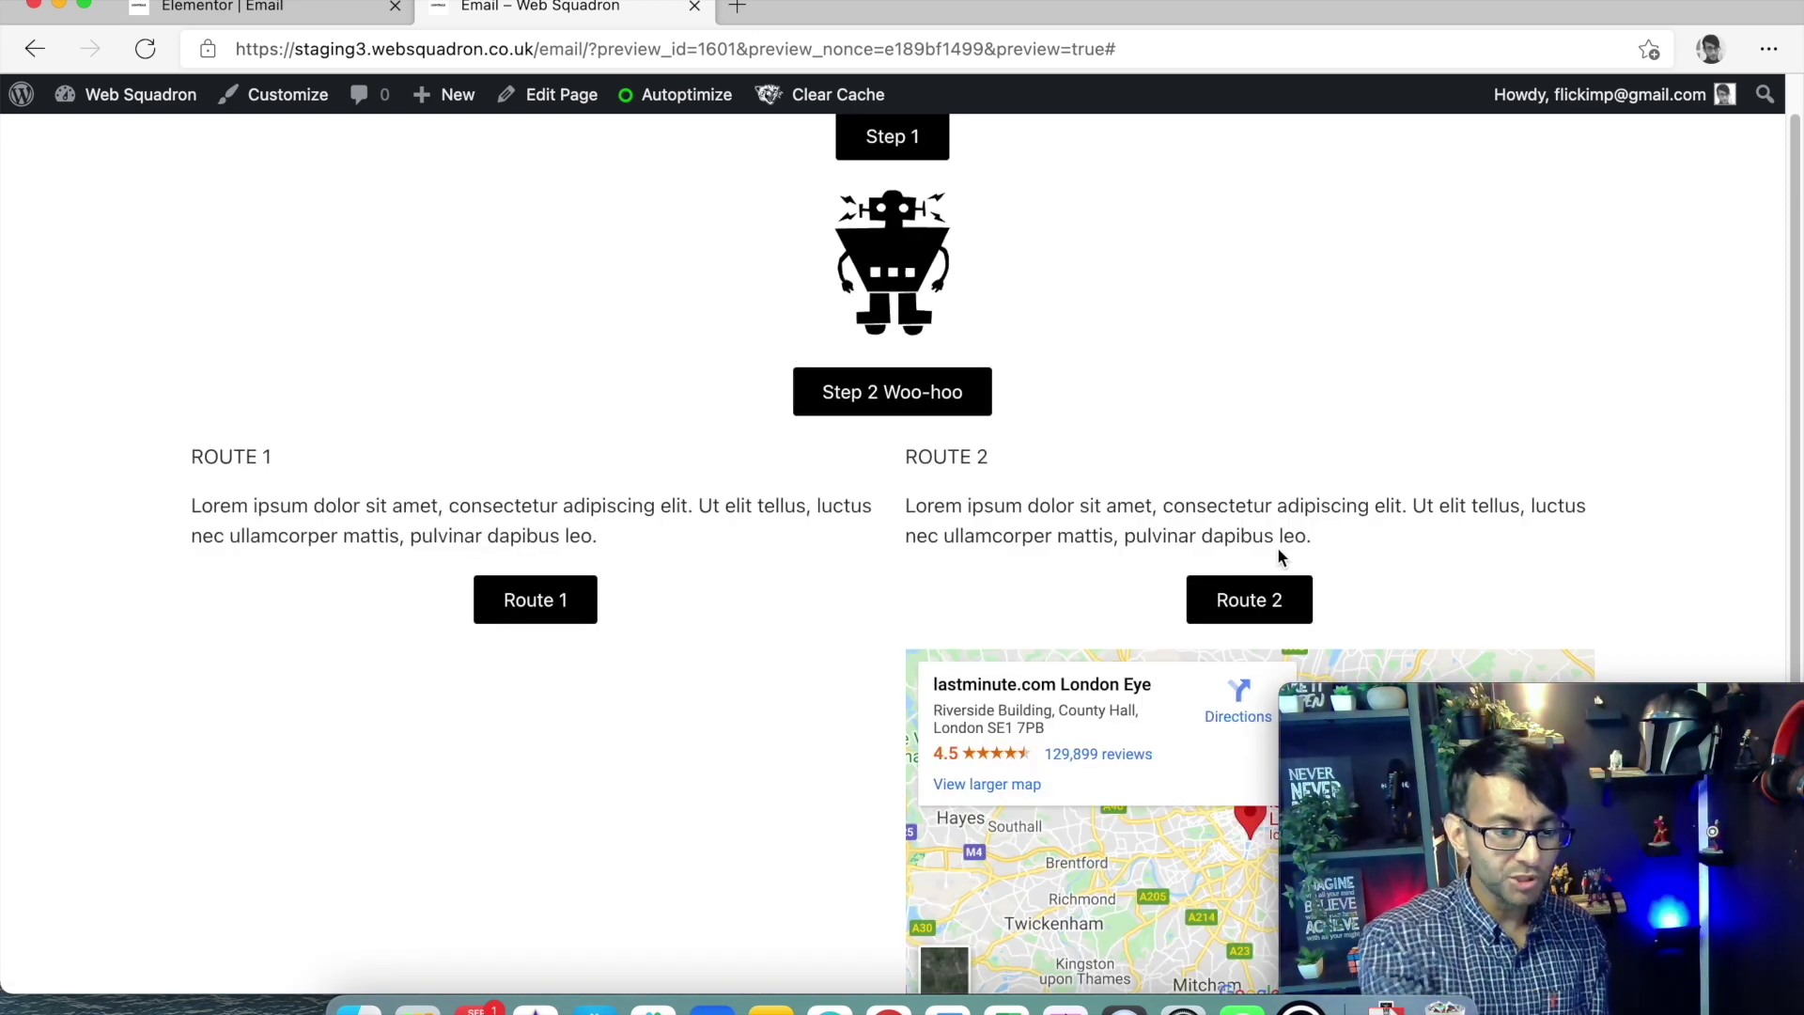
click(501, 595)
click(1216, 604)
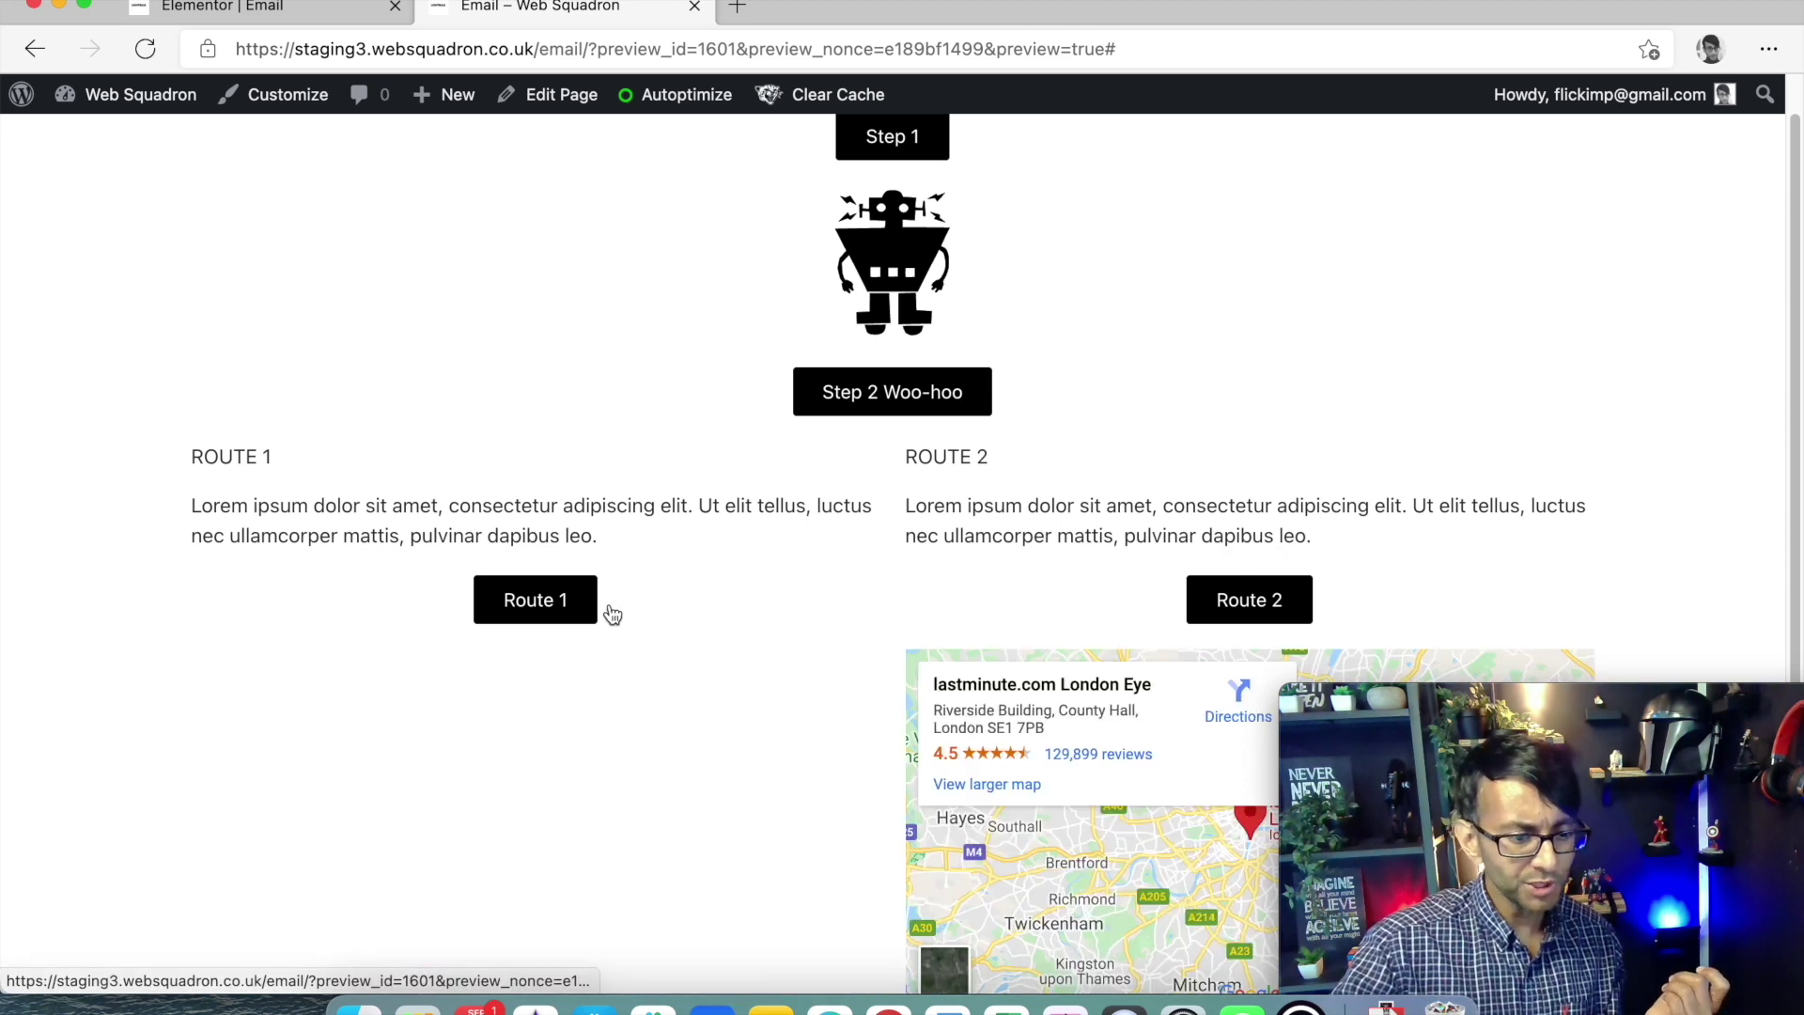
click(582, 613)
click(1214, 616)
click(522, 615)
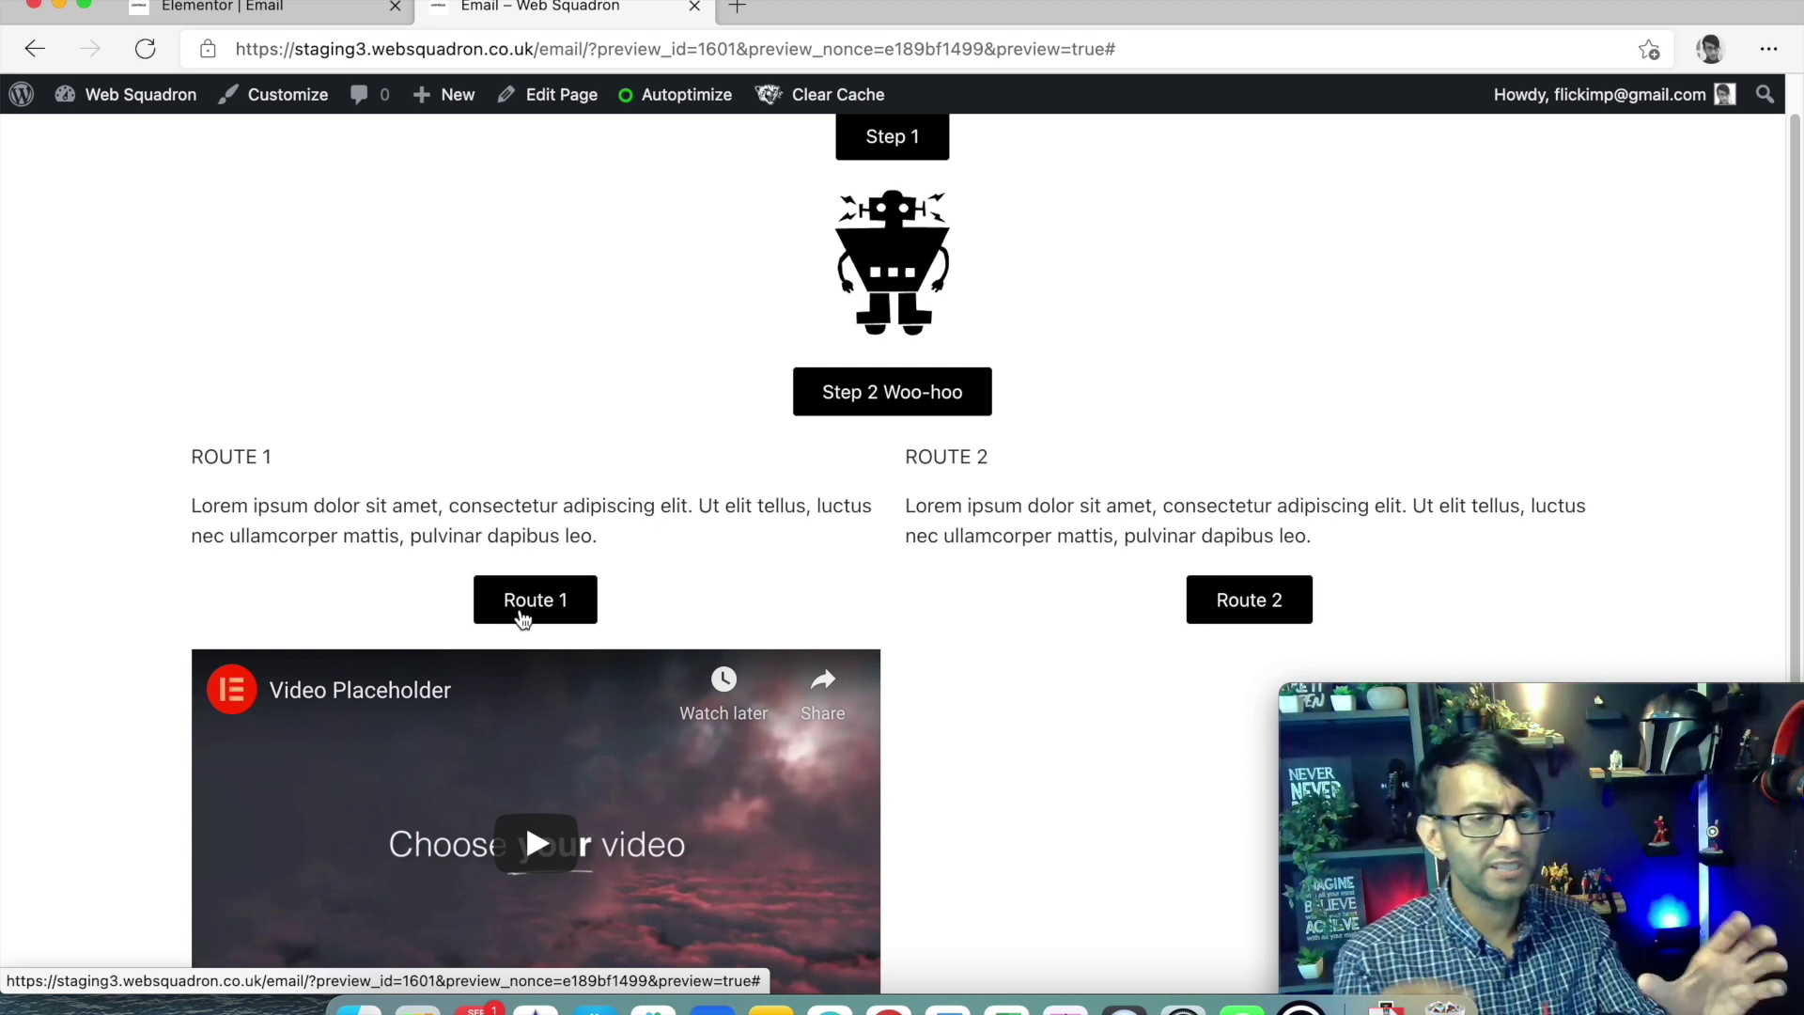
scroll(639, 648, down, 1)
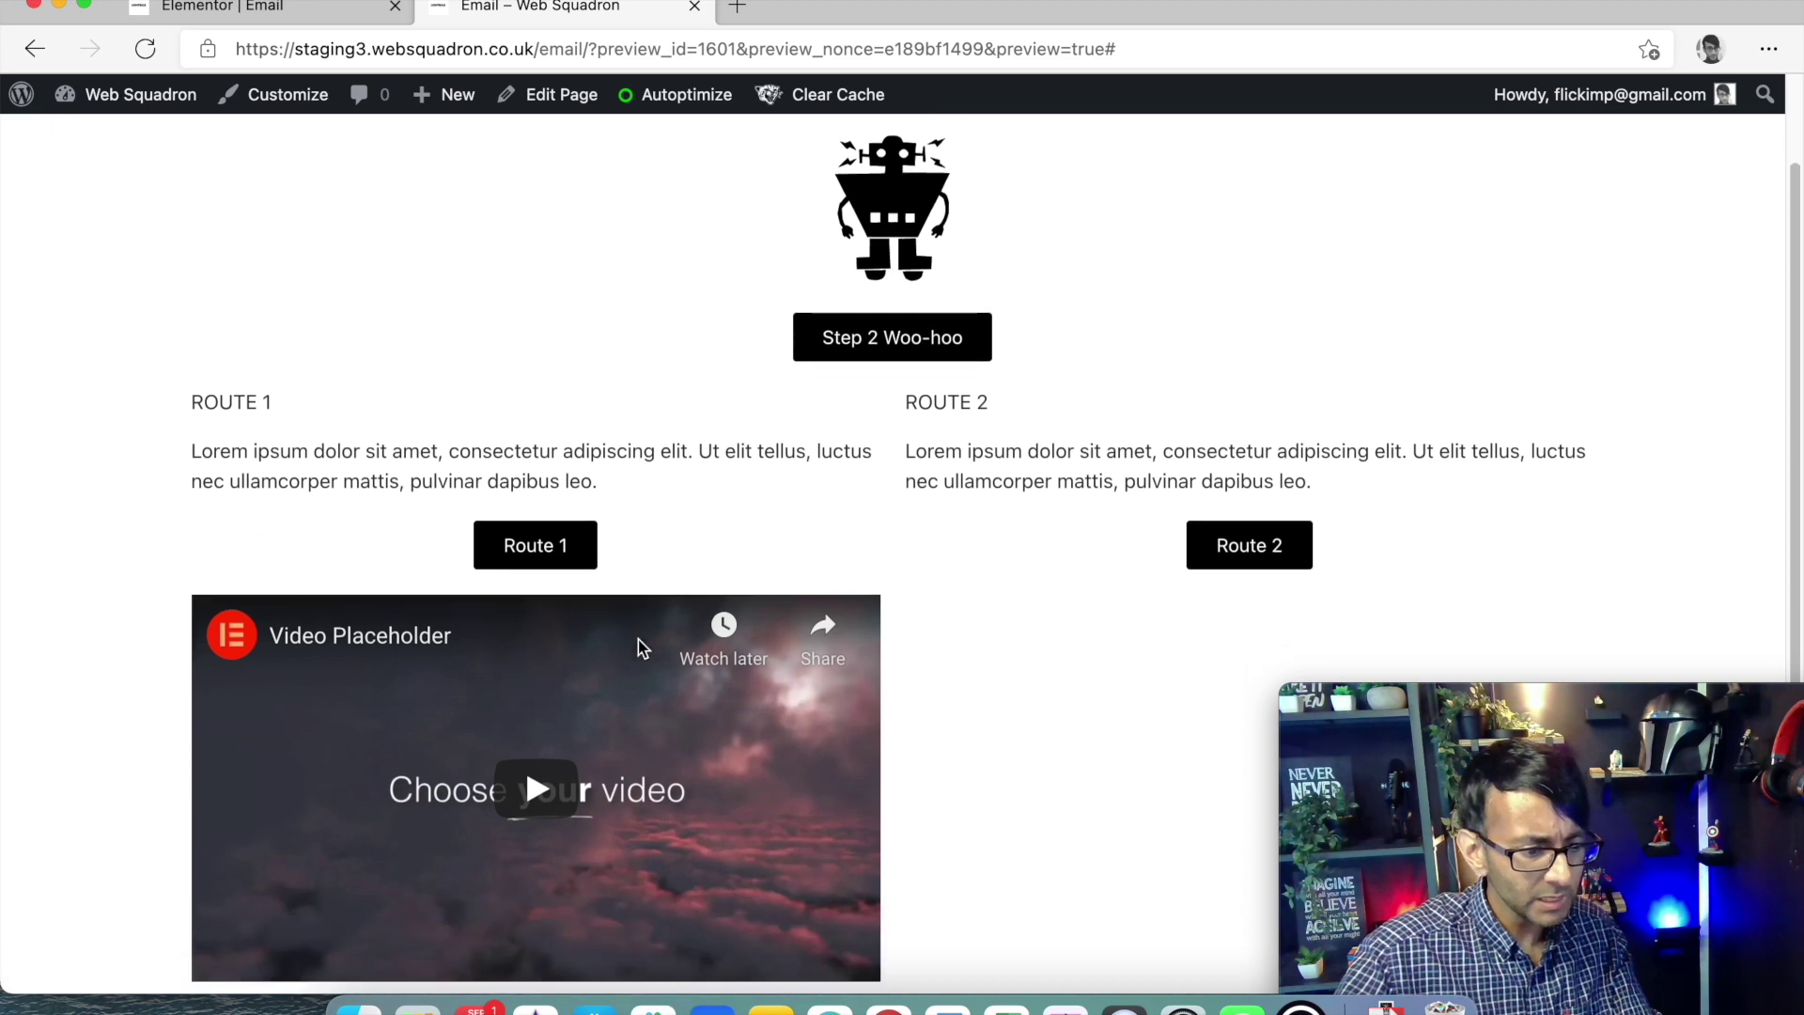
click(338, 19)
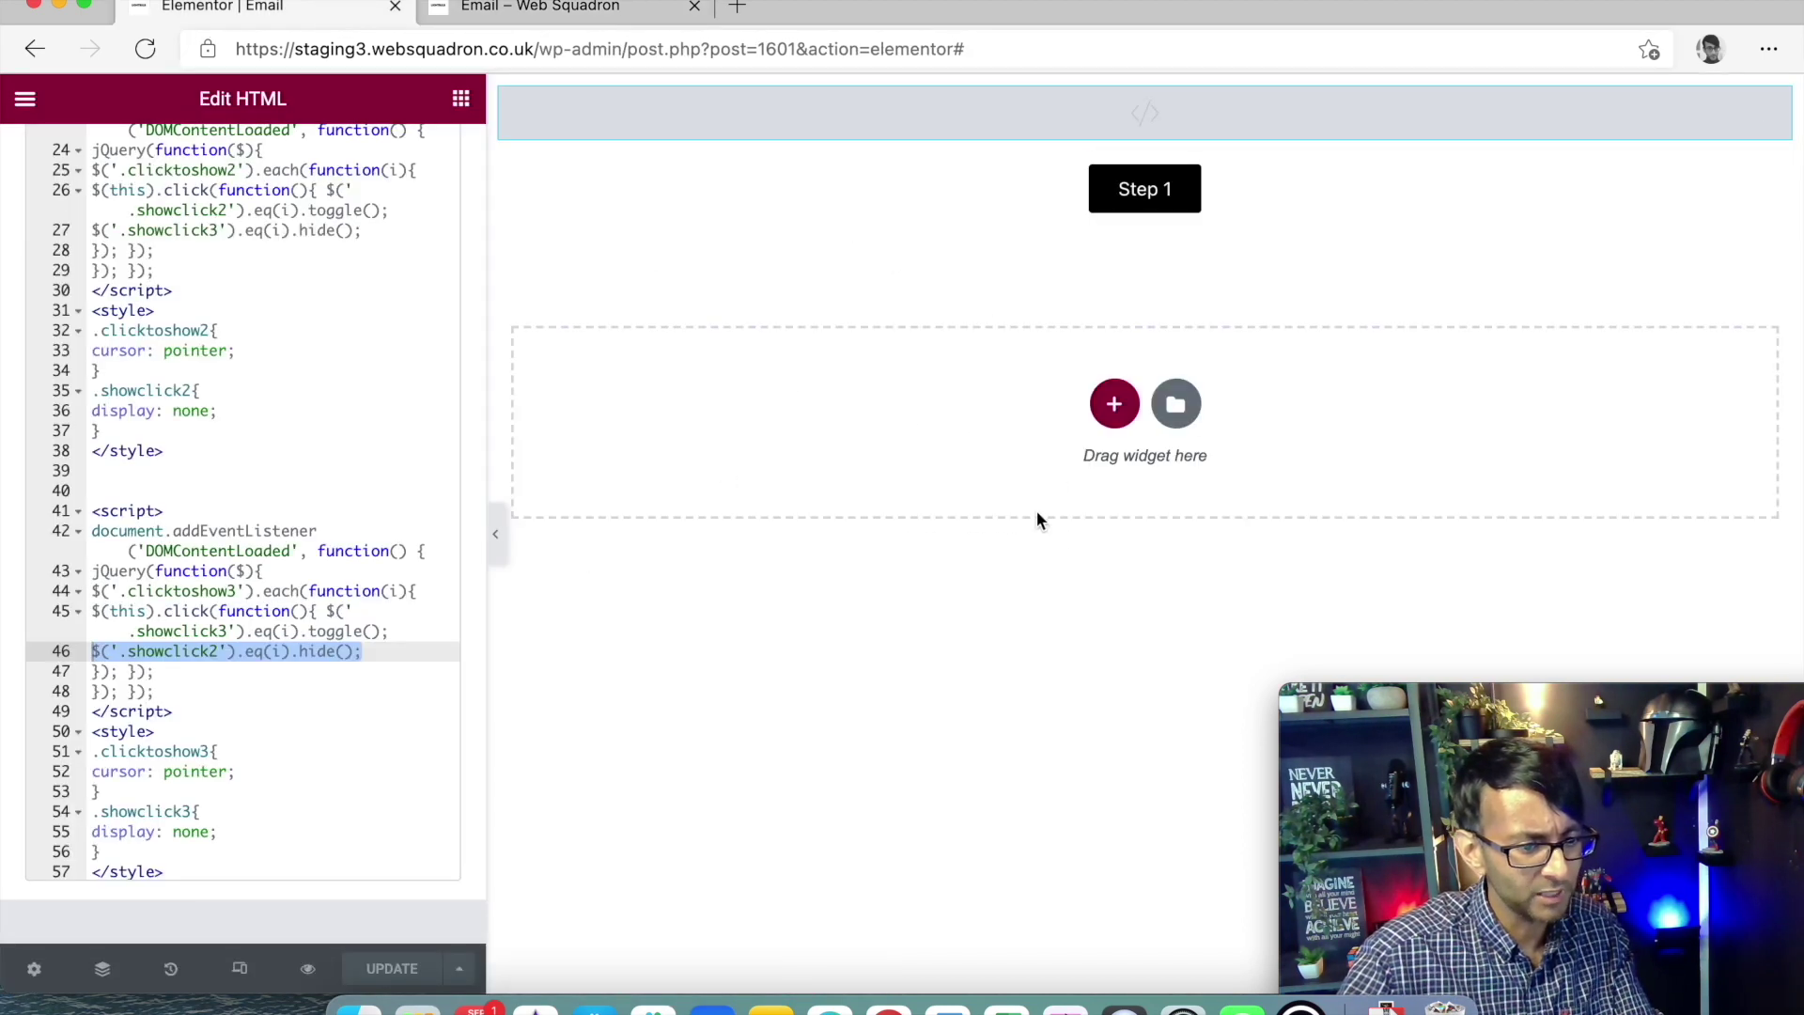
- Cut all the toggle code from the HTML widget so the hidden sections show in the editor
scroll(282, 526, up, 2)
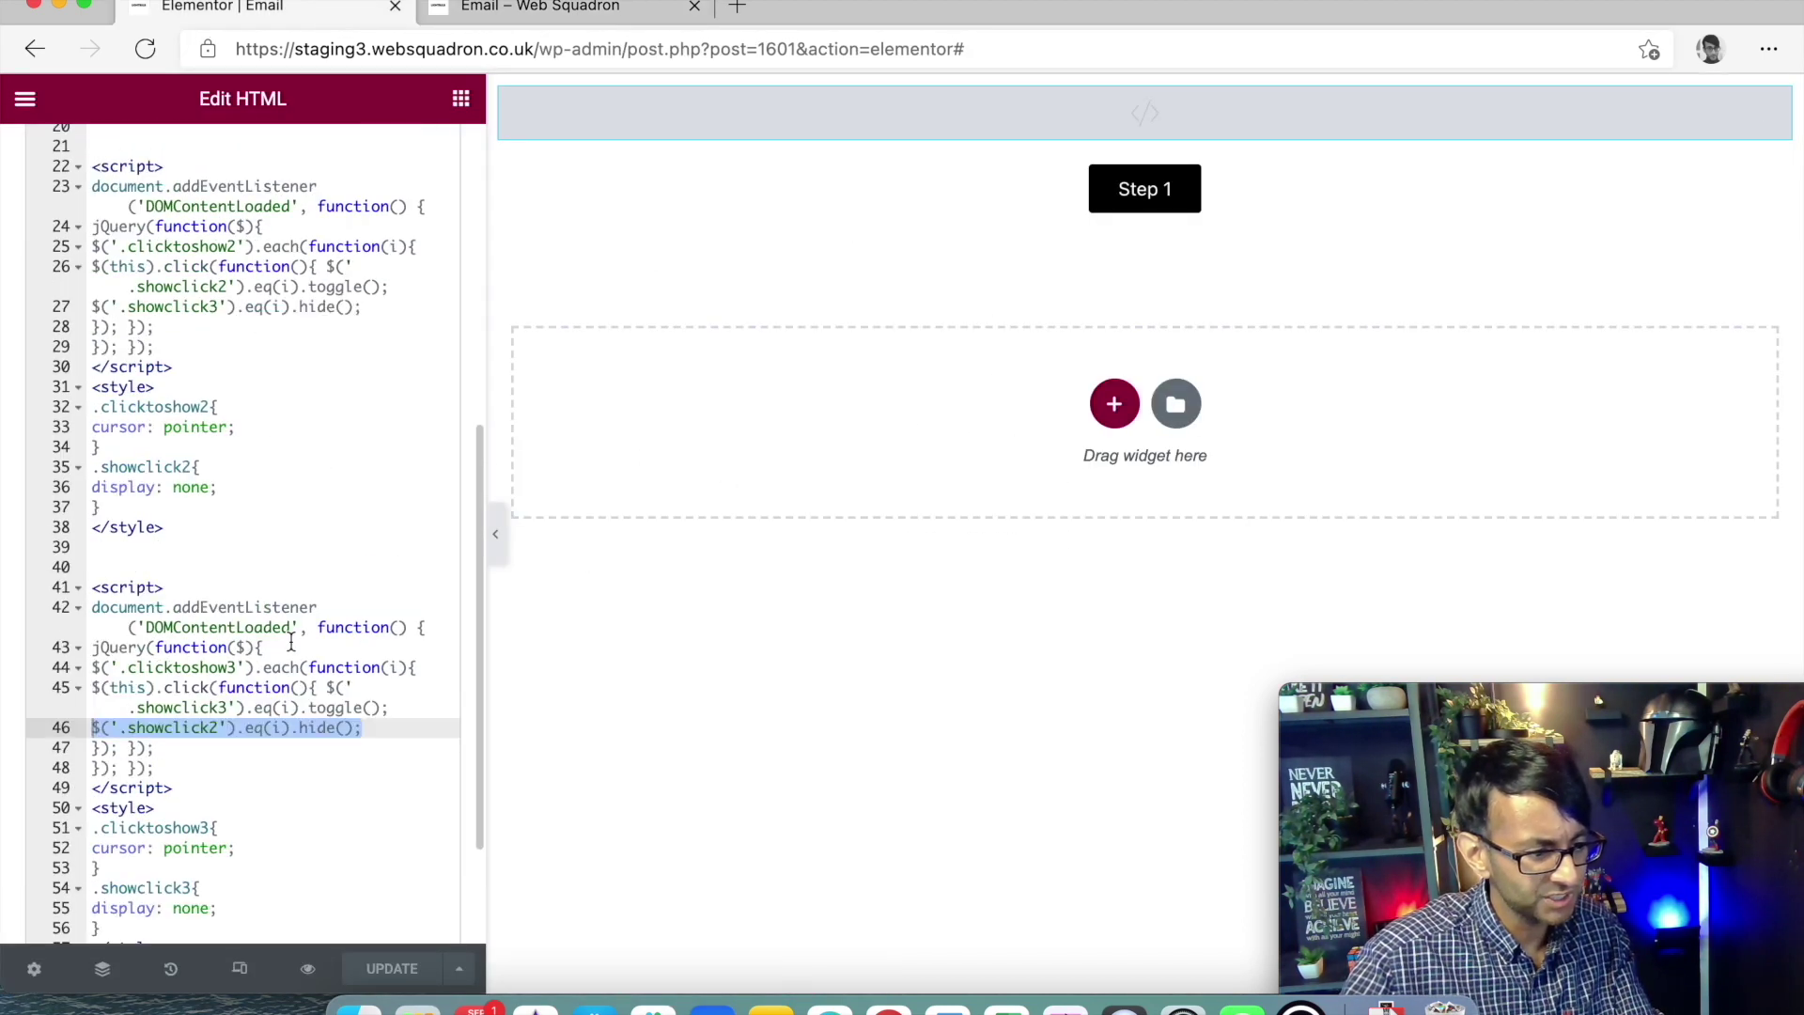
click(357, 529)
key(super+a)
key(super+x)
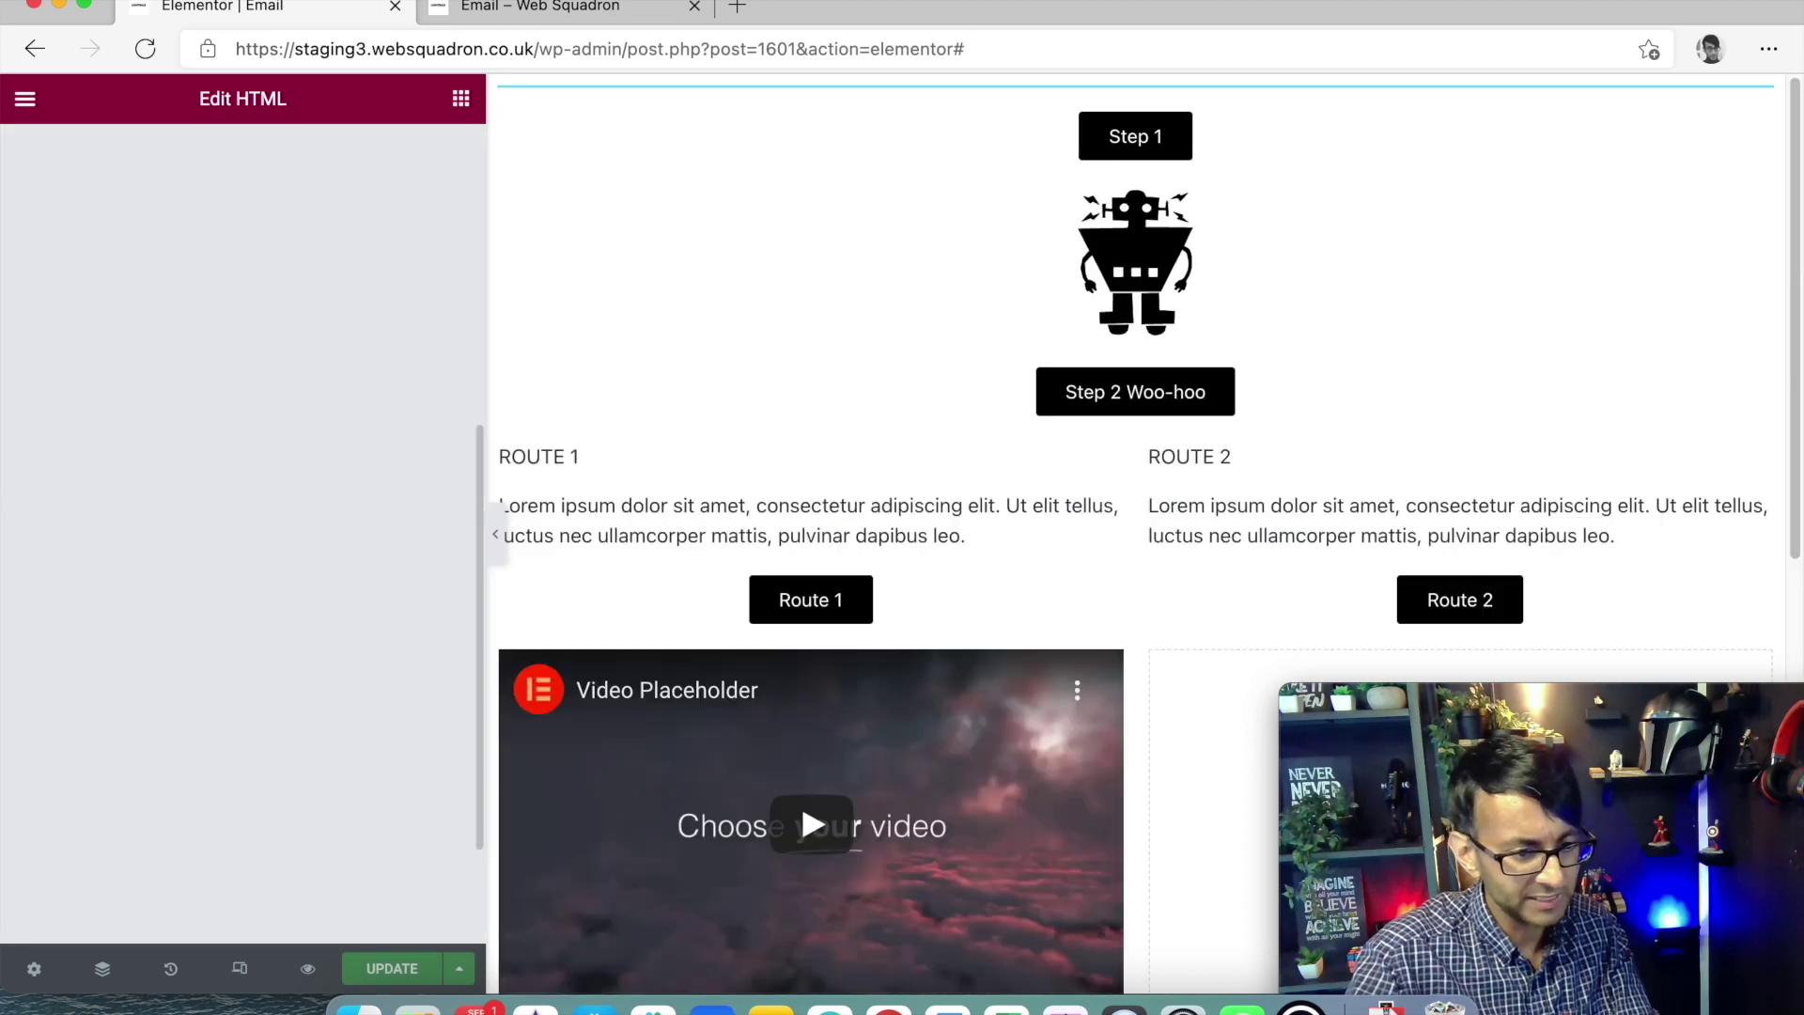
- Add a Price Table and a Call to Action widget below the Route 1 video
scroll(1186, 772, down, 3)
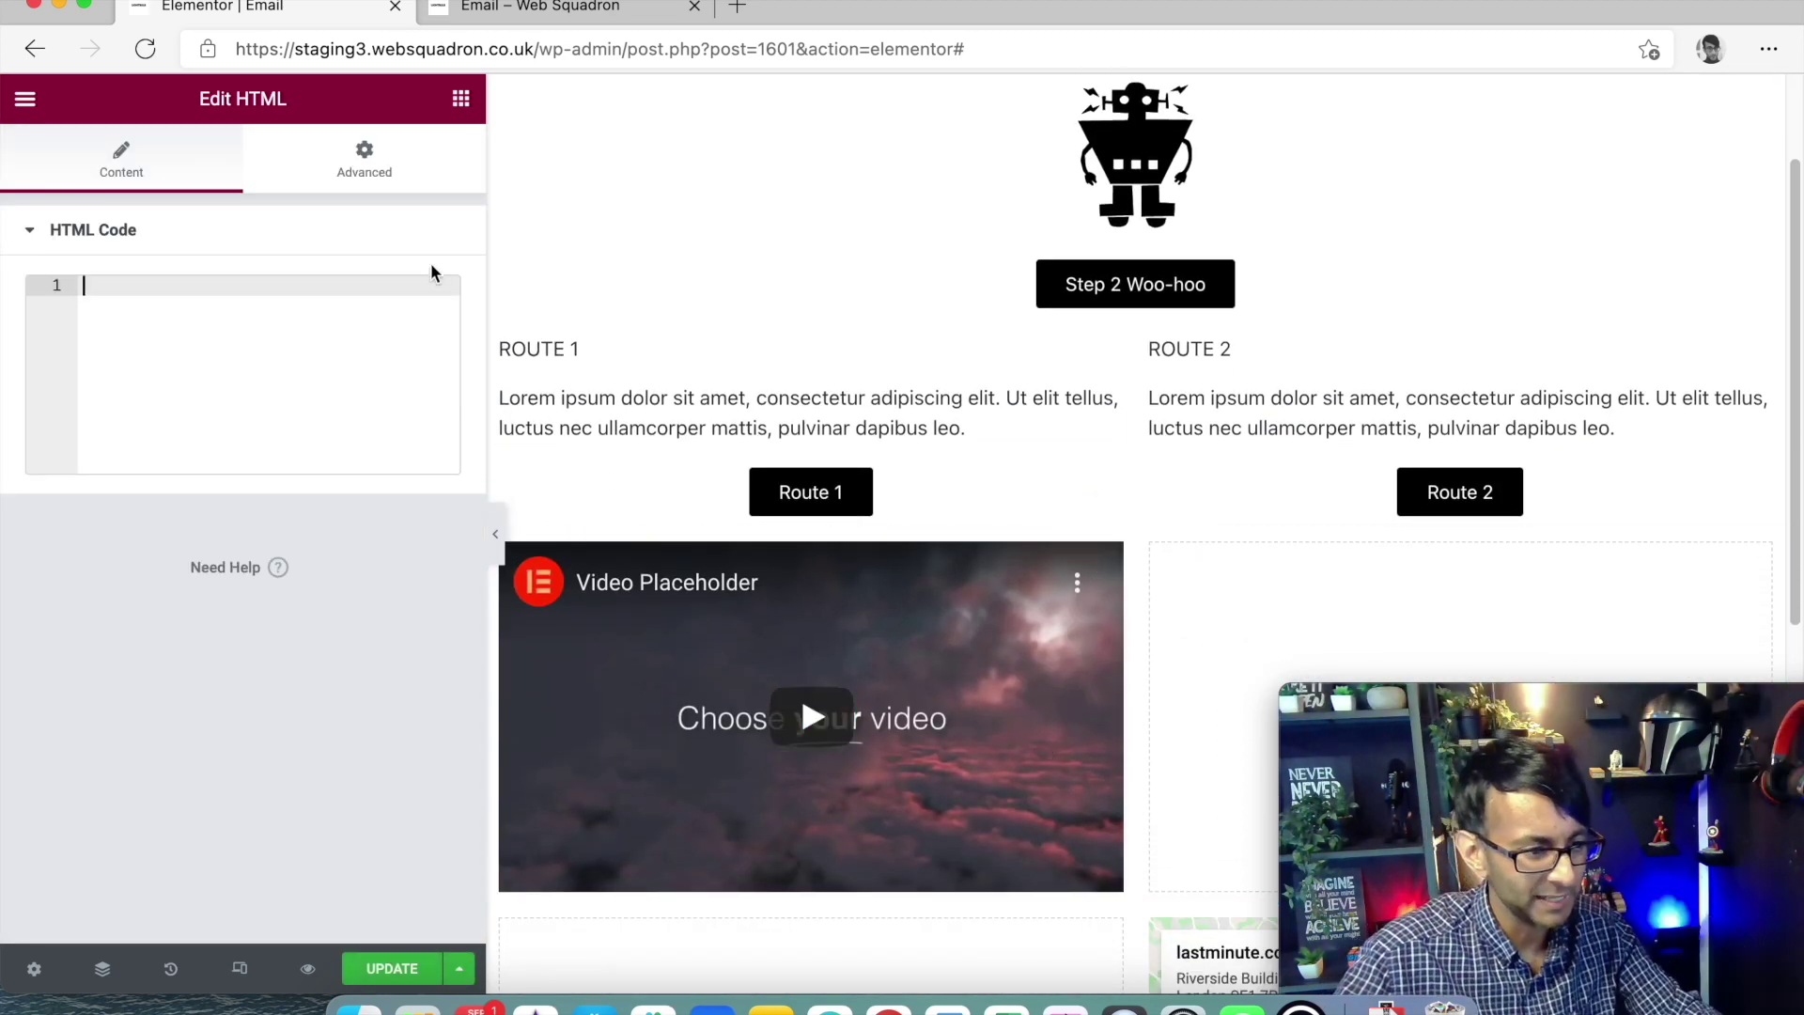
click(460, 99)
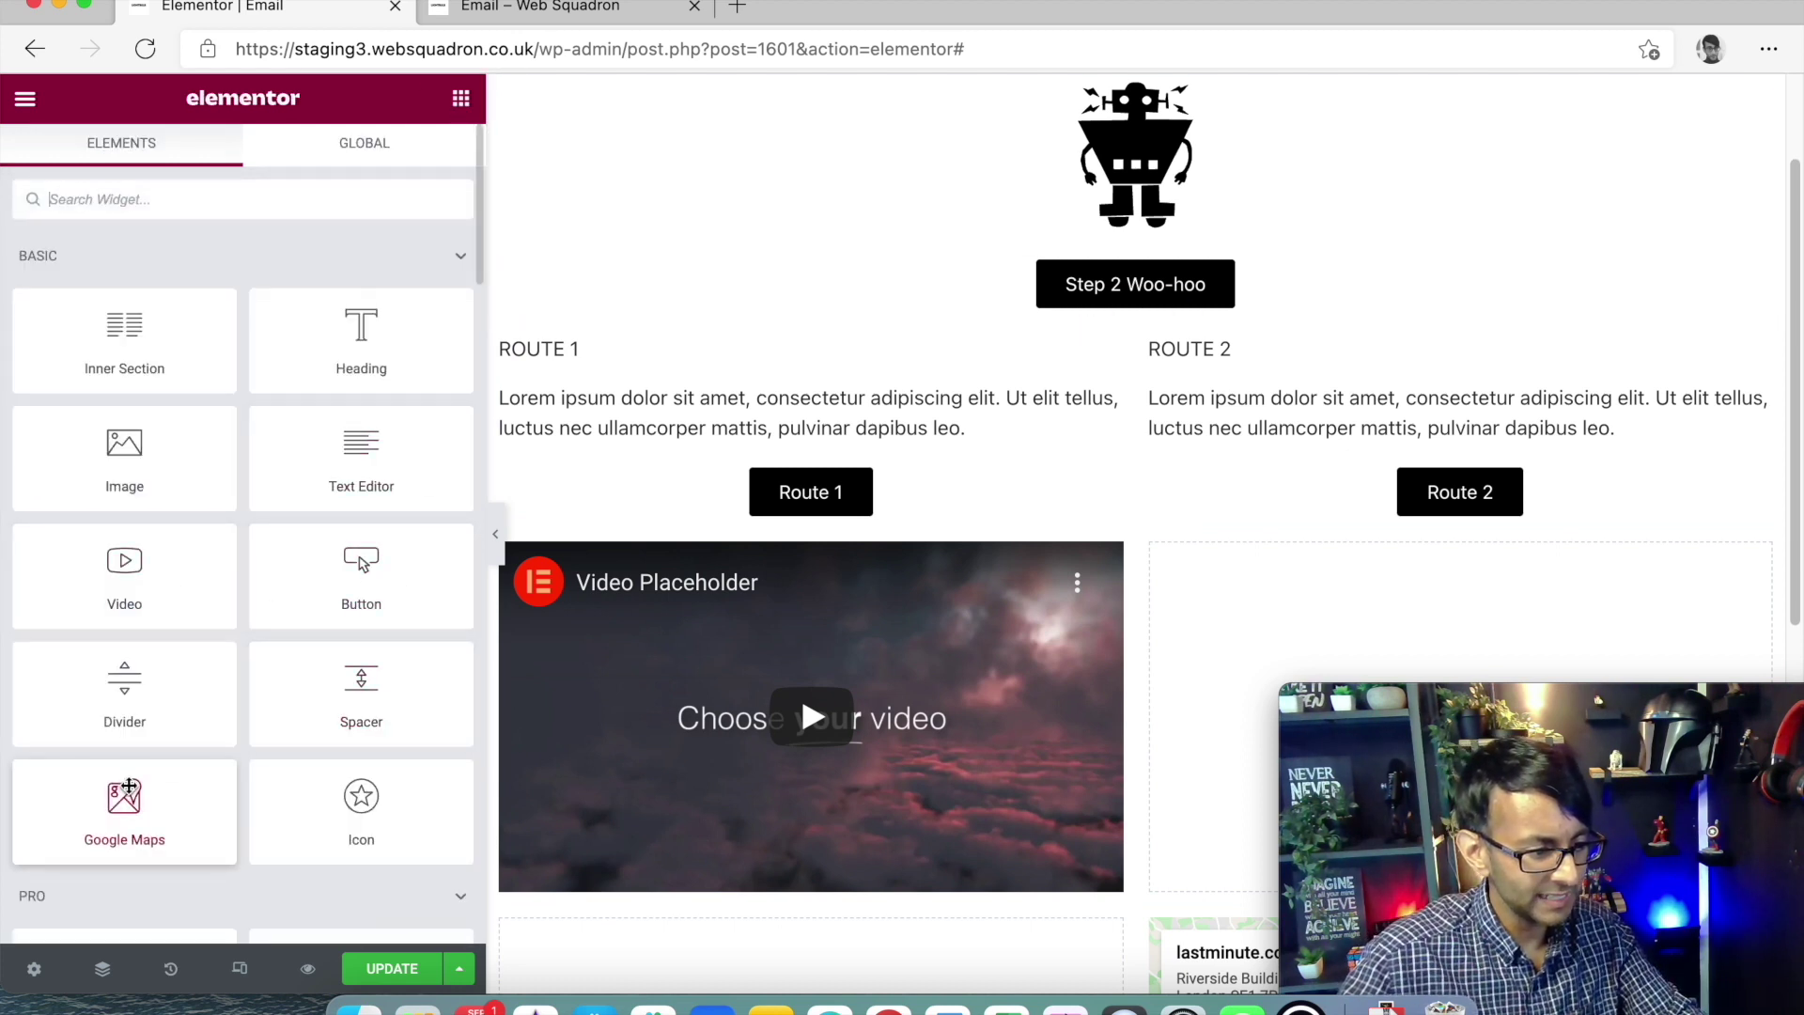
scroll(302, 682, down, 3)
scroll(320, 881, down, 10)
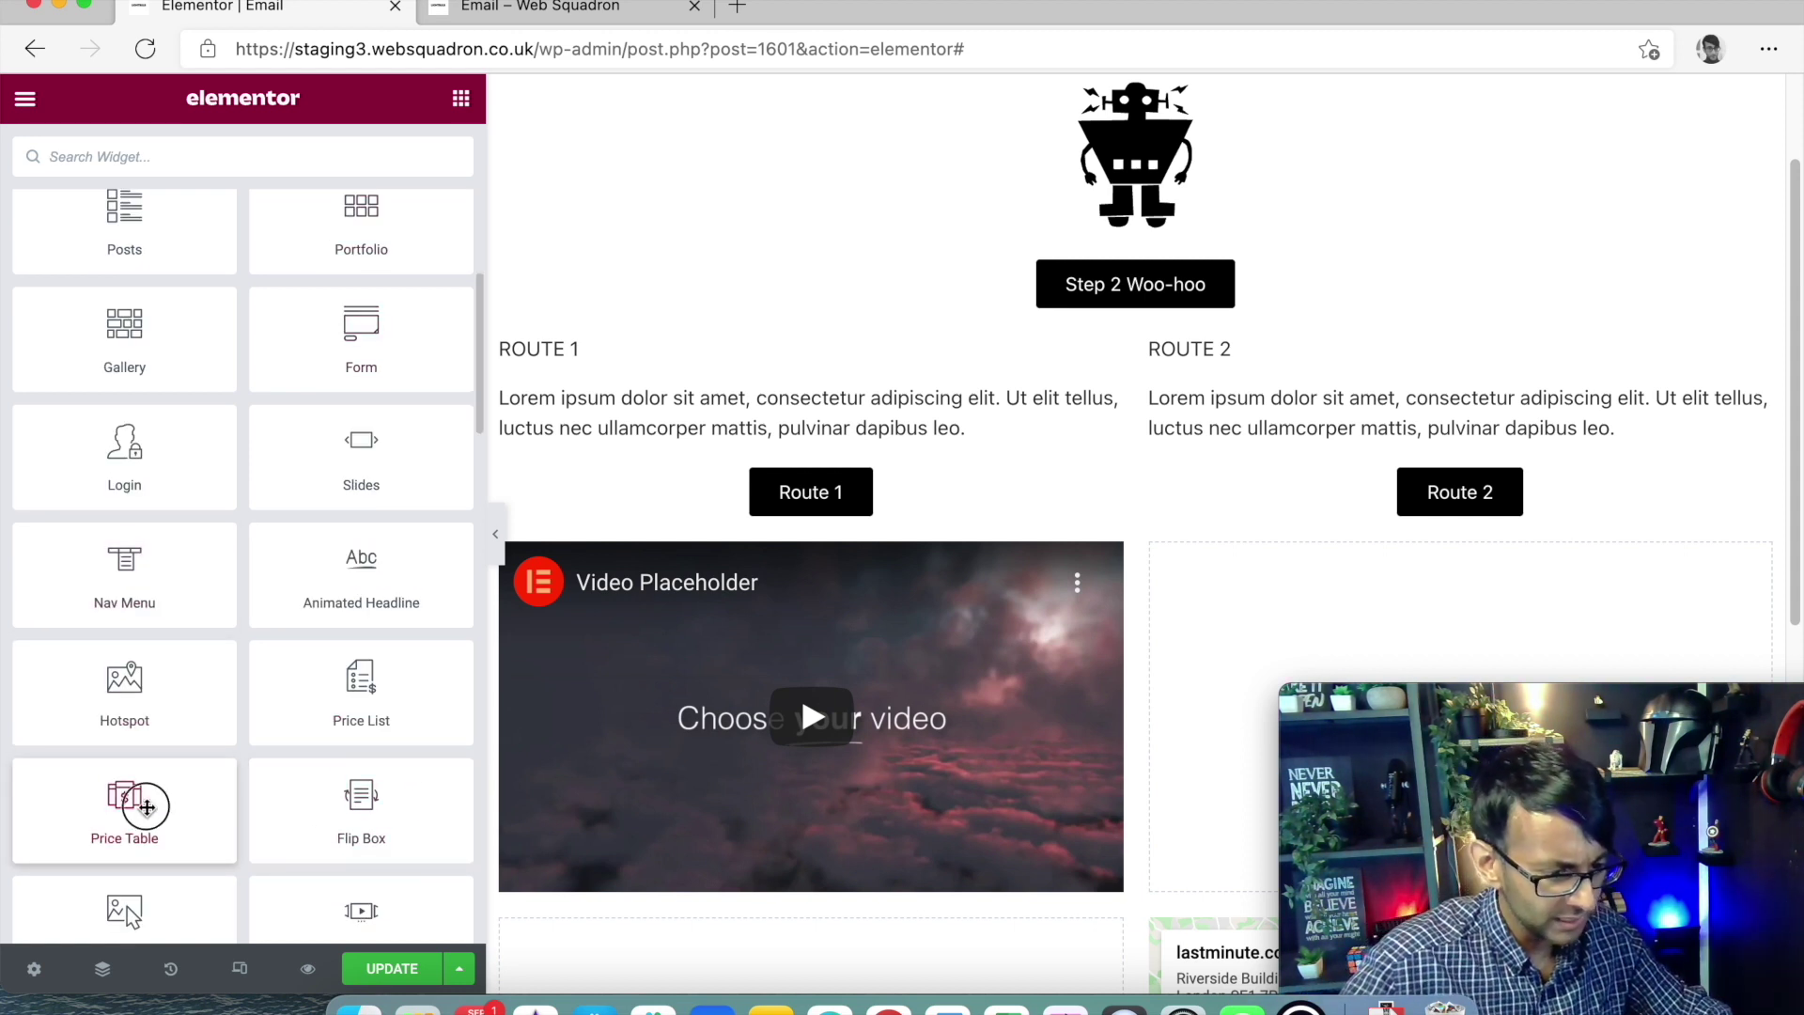
drag(143, 801, 839, 798)
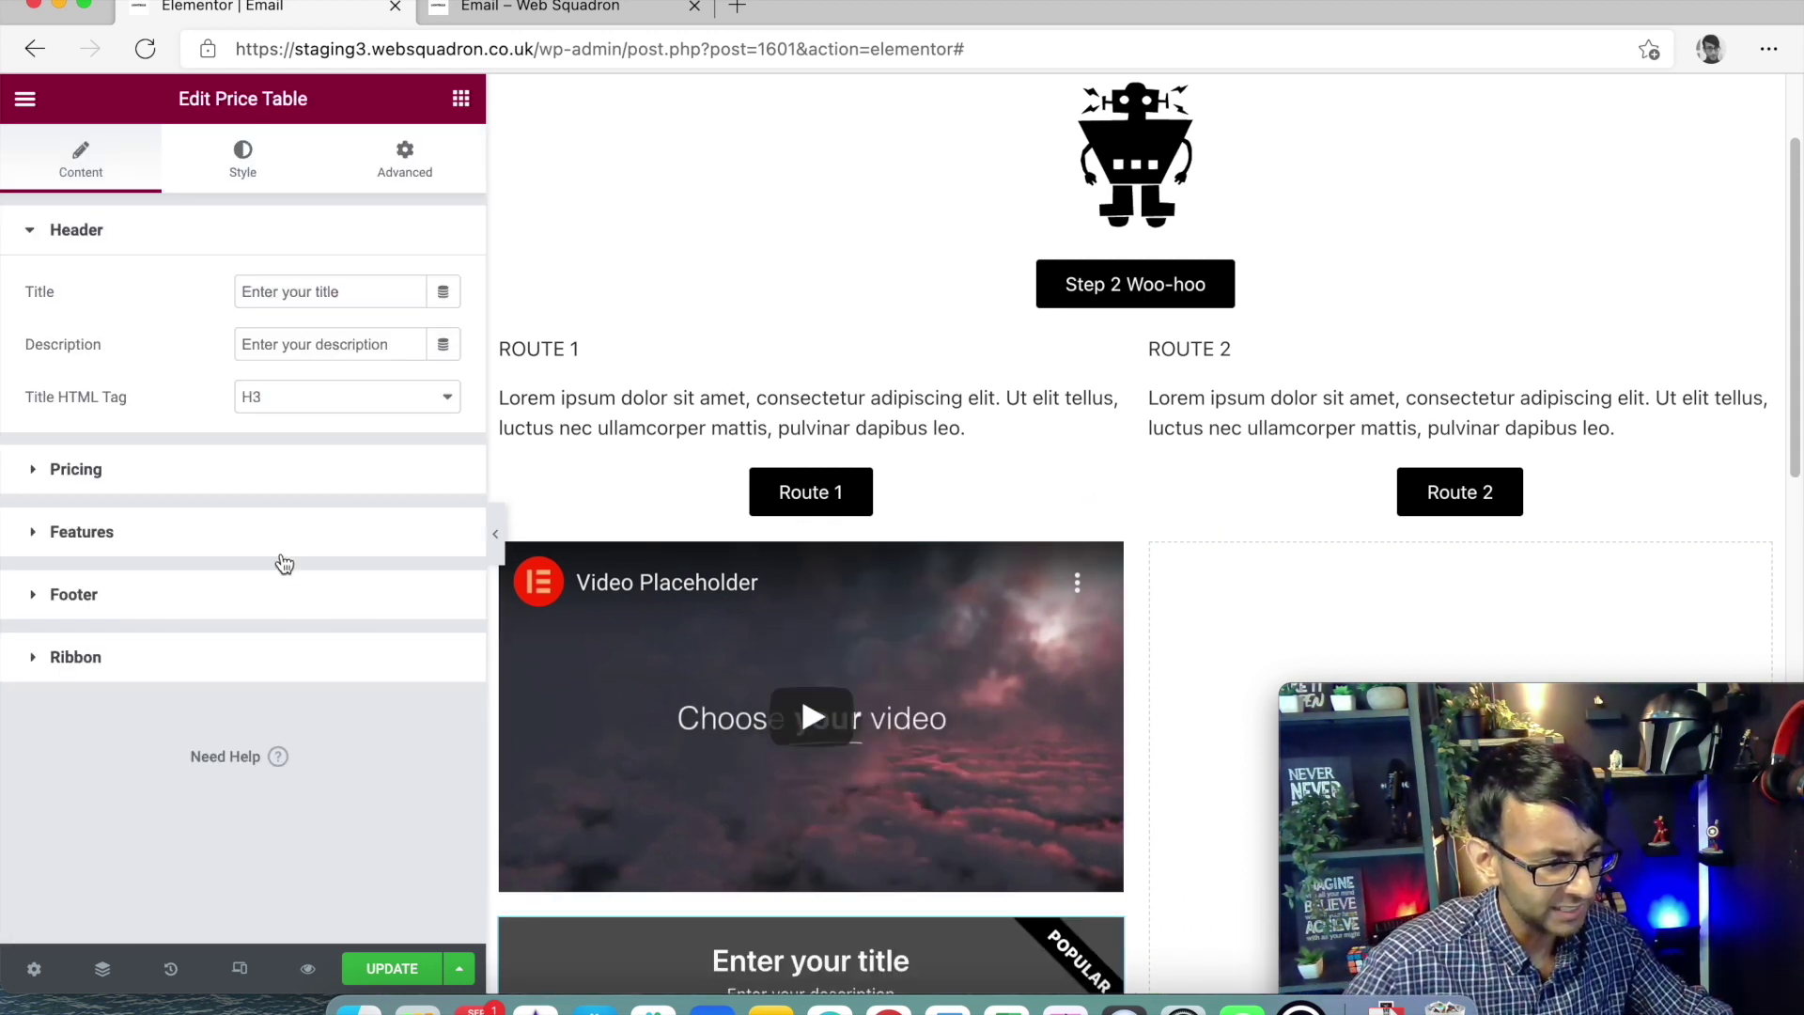
click(460, 98)
scroll(269, 535, down, 12)
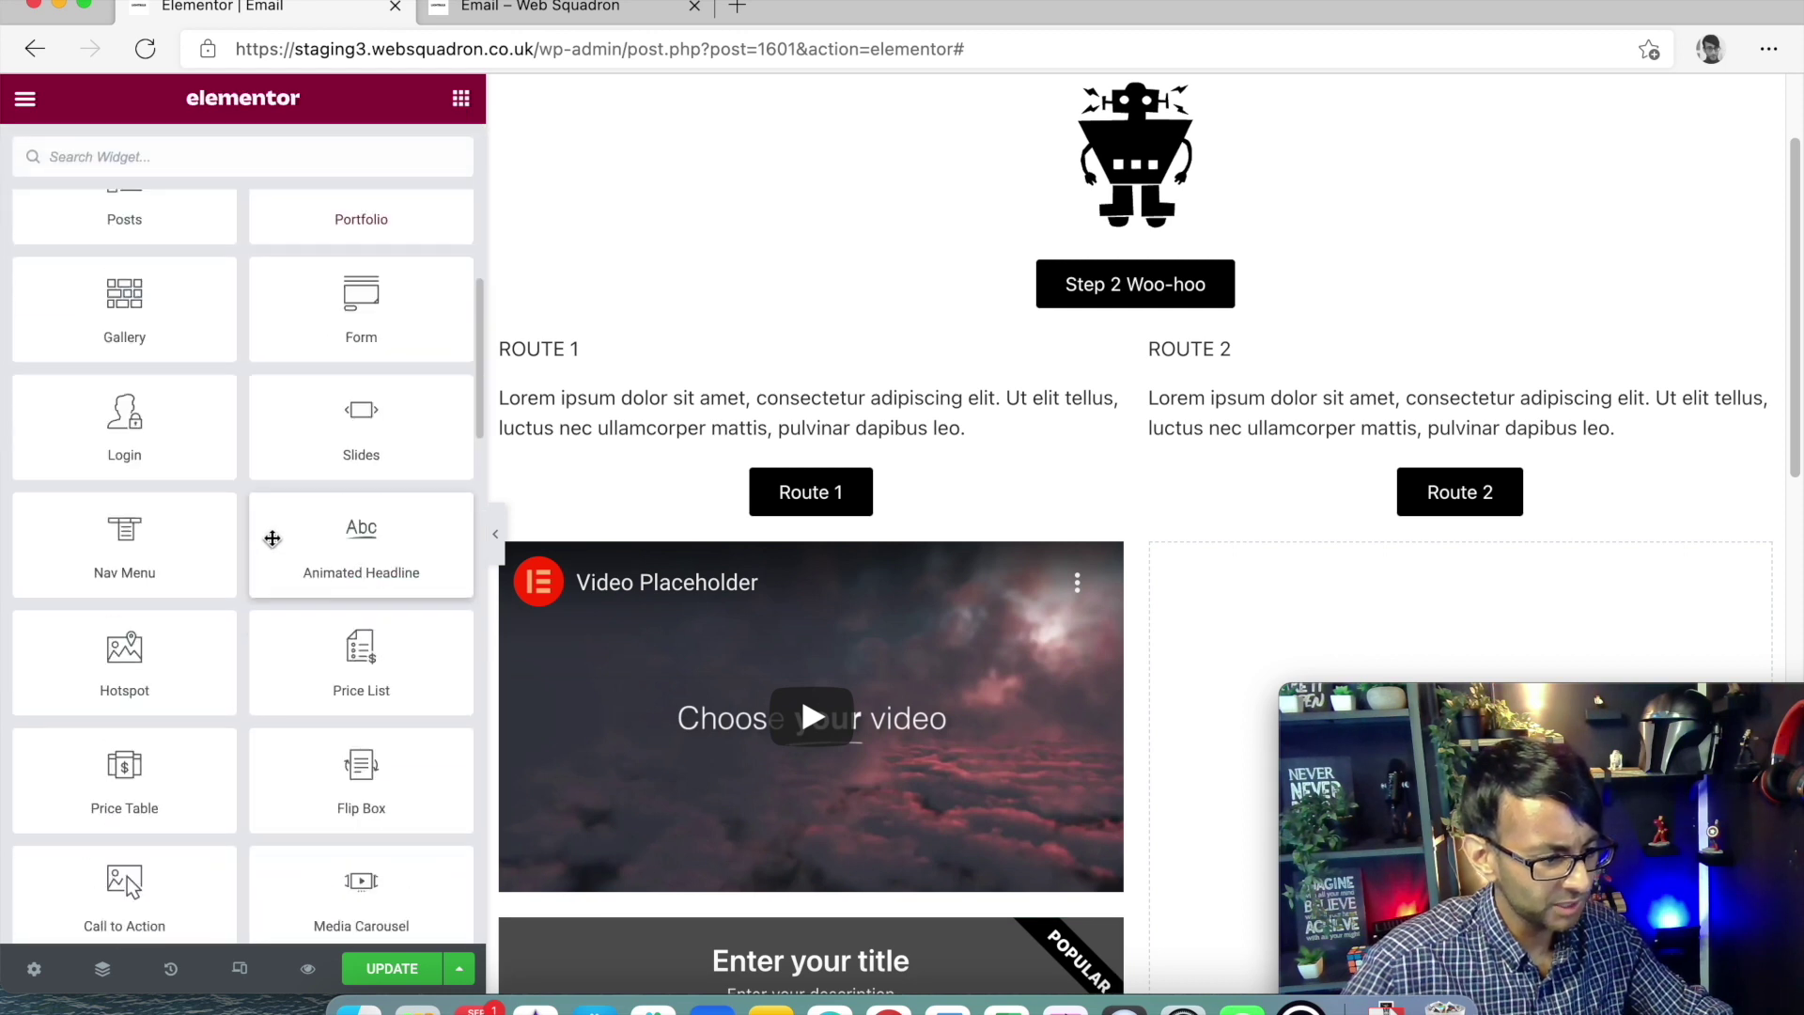
scroll(385, 733, down, 2)
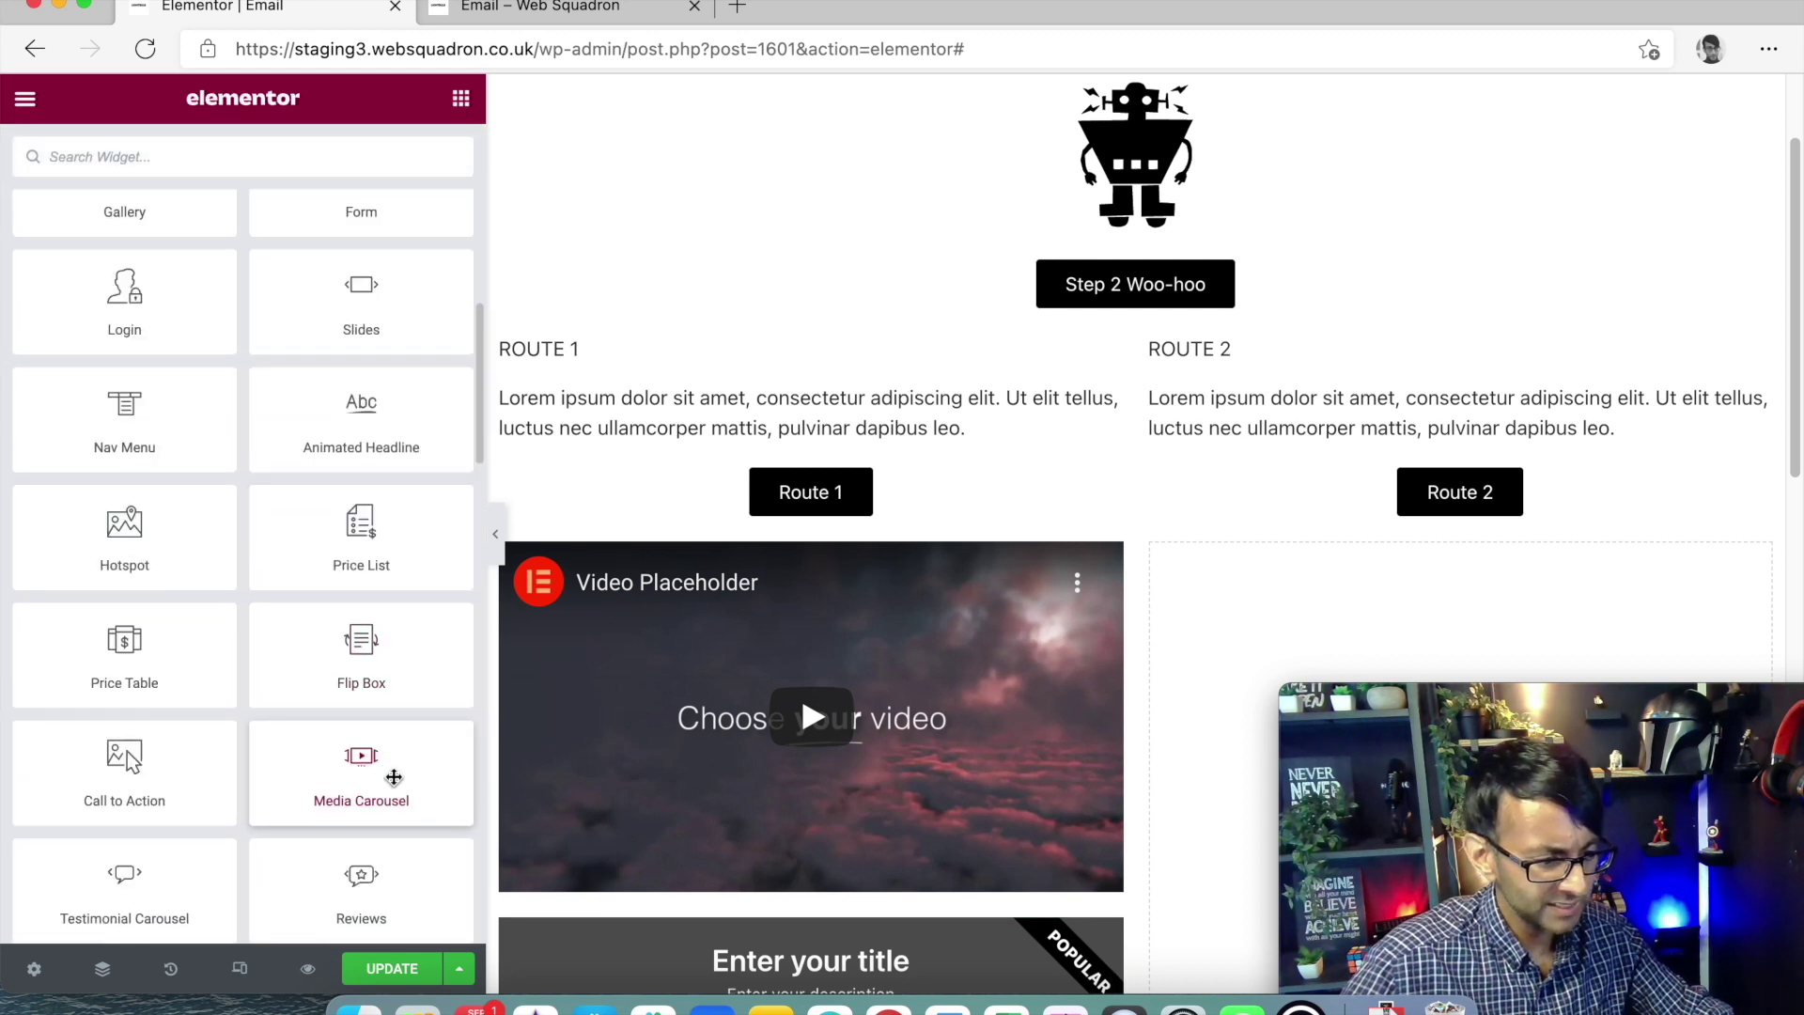
drag(125, 752, 822, 888)
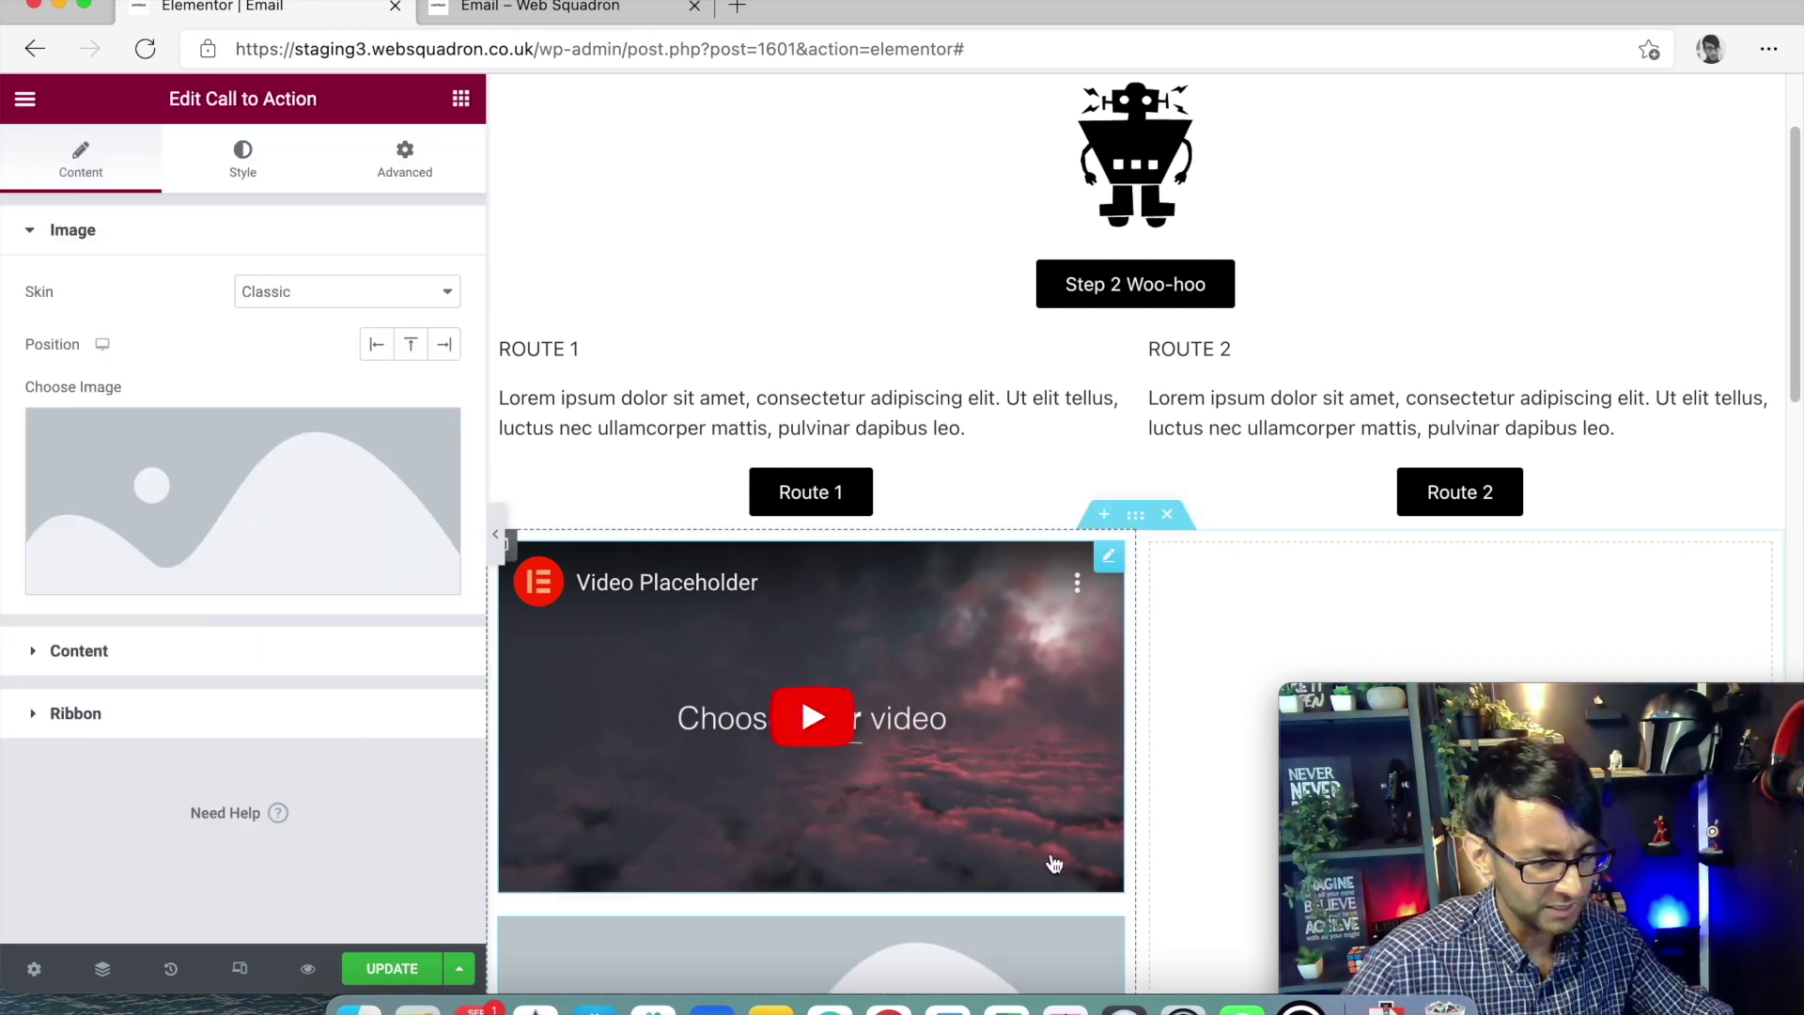
- Paste the toggle code back into the HTML widget and save the page
scroll(871, 726, down, 10)
scroll(871, 726, up, 8)
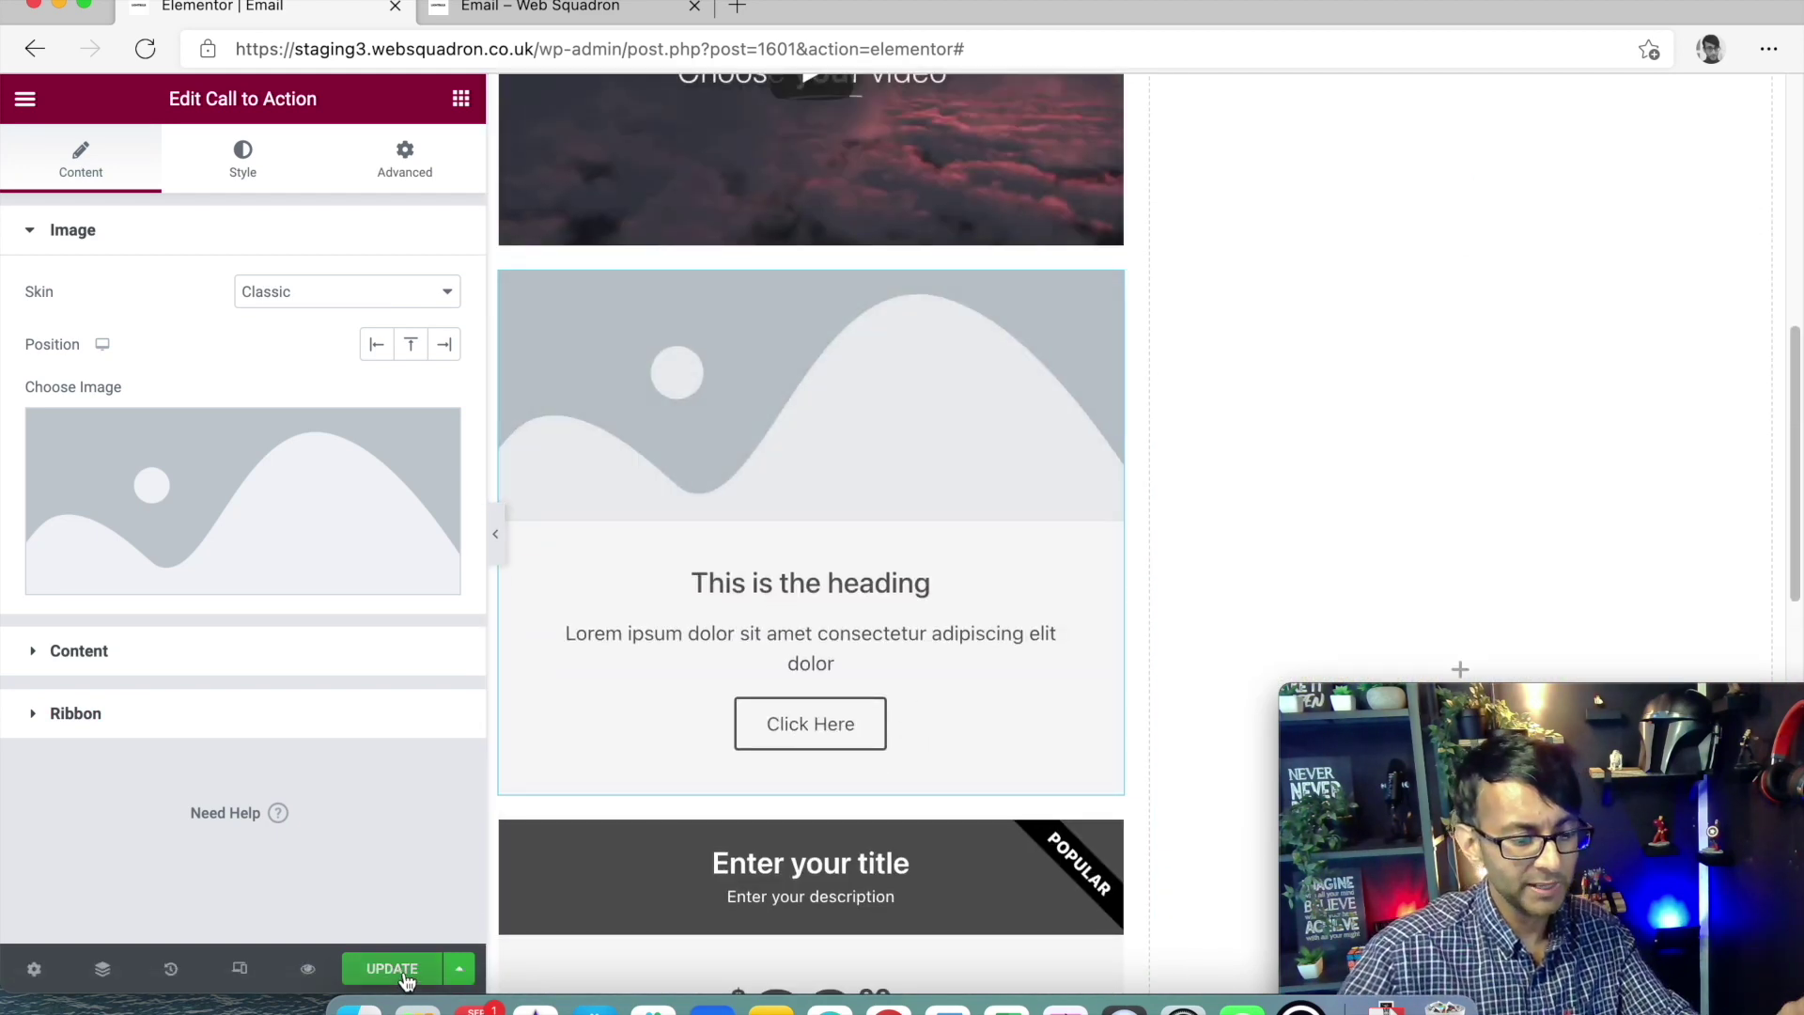
scroll(999, 467, up, 10)
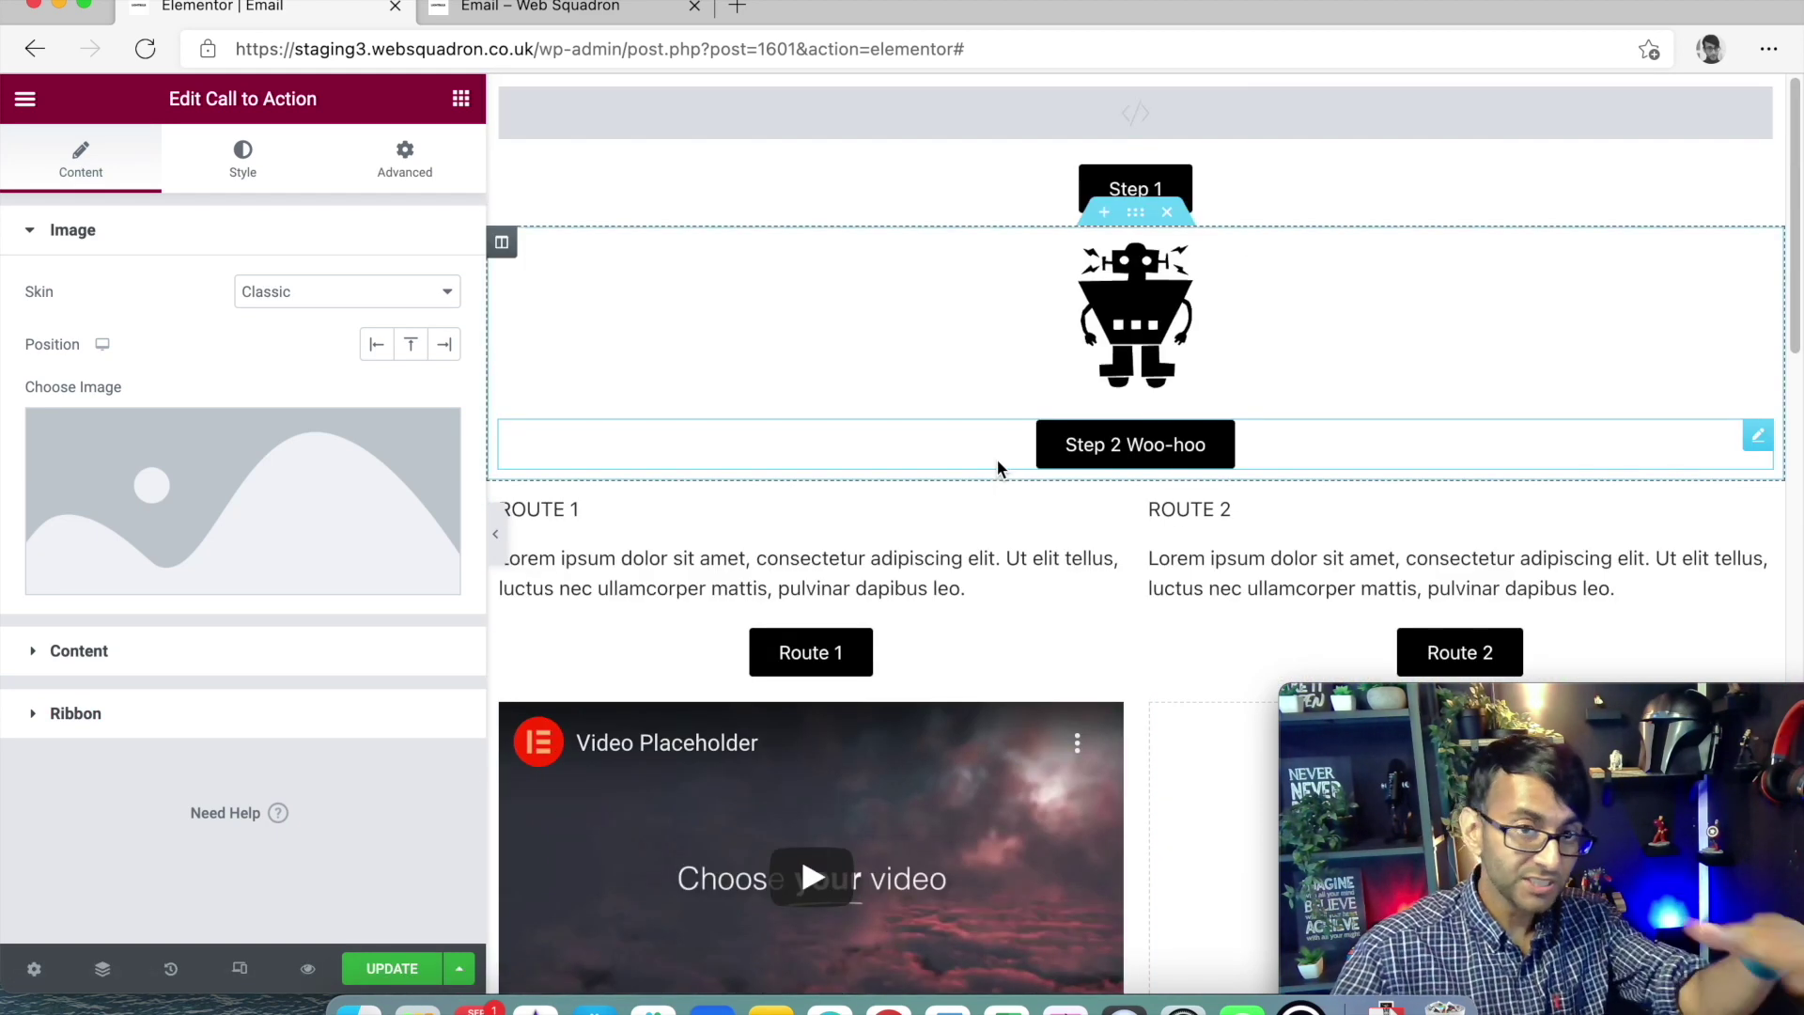
click(1127, 113)
key(super+v)
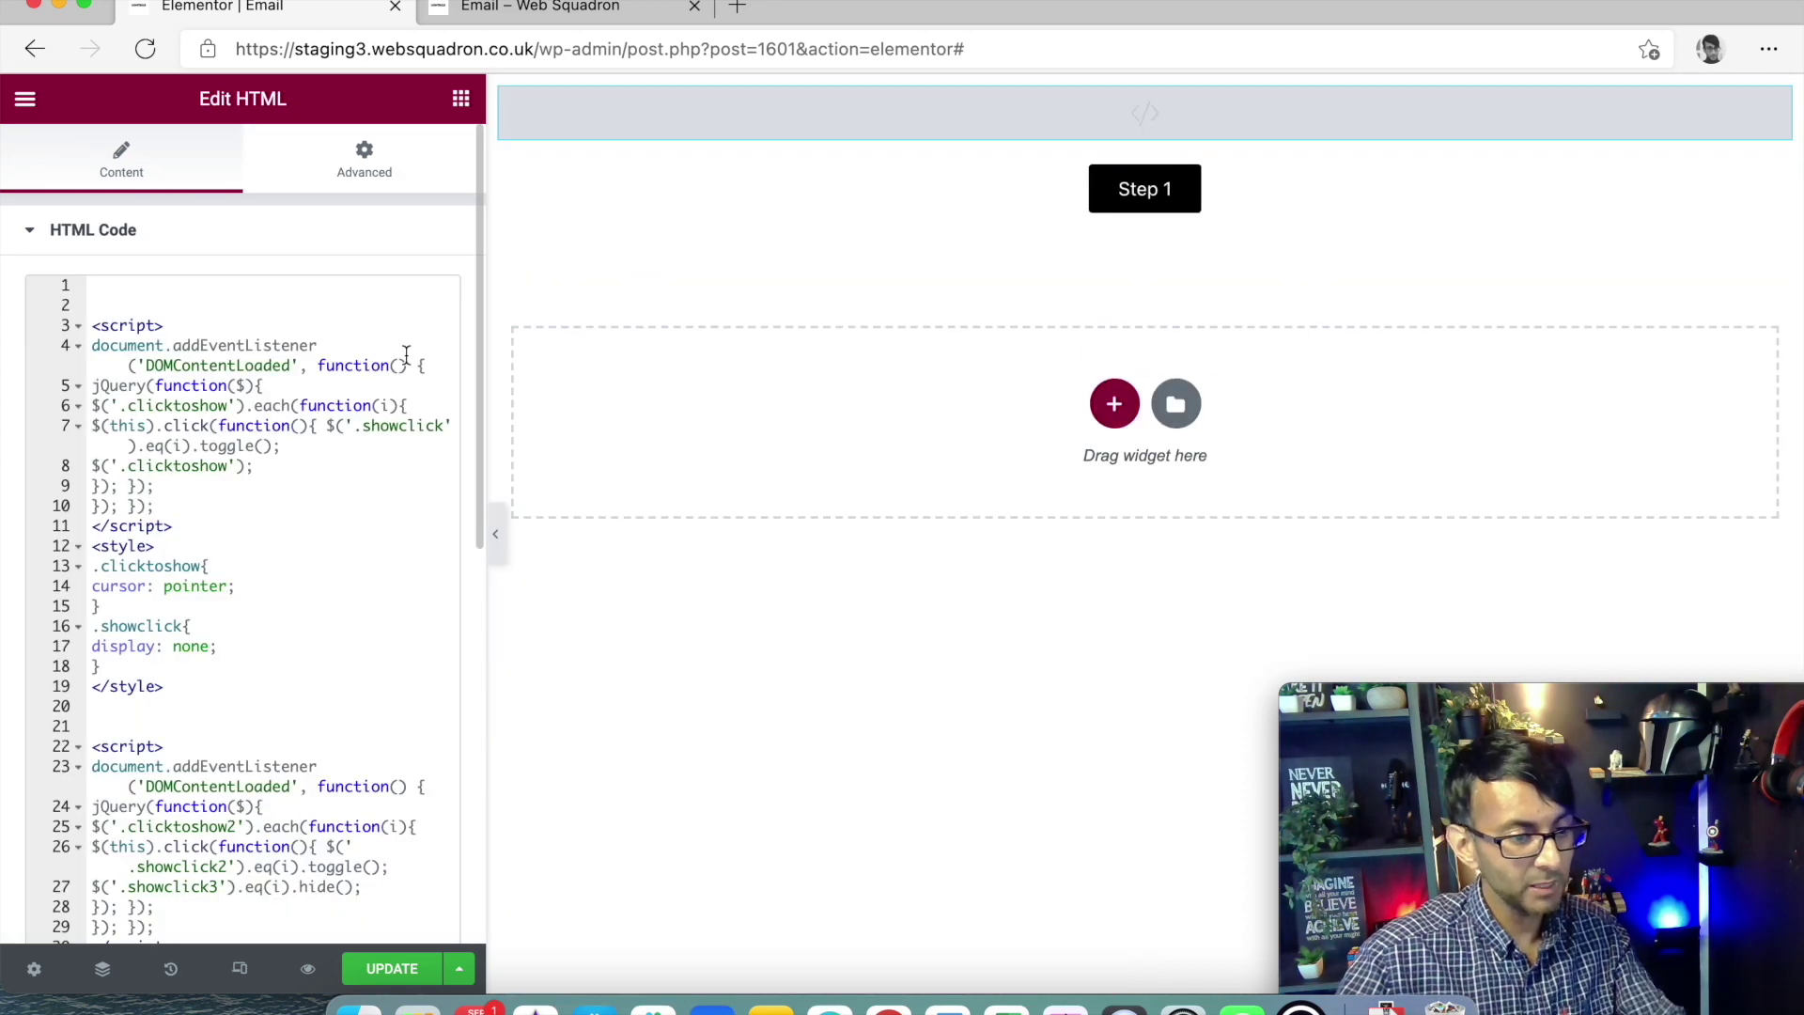
click(410, 980)
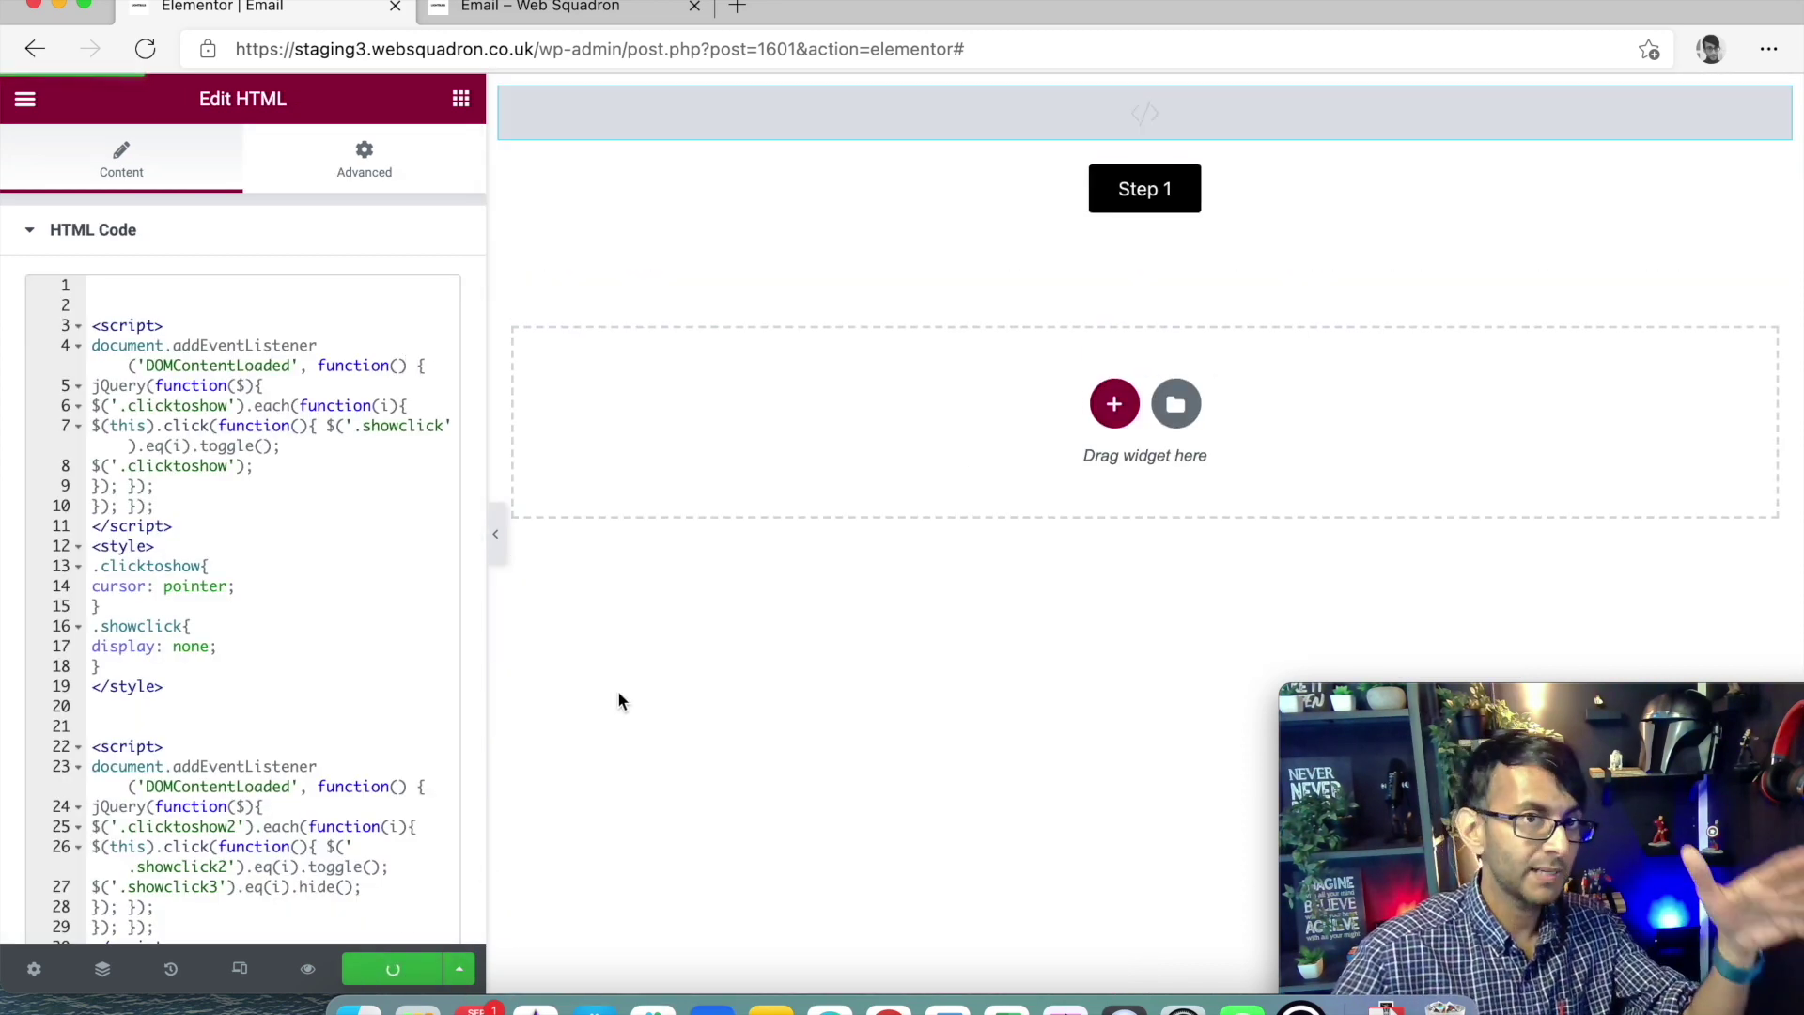
click(613, 11)
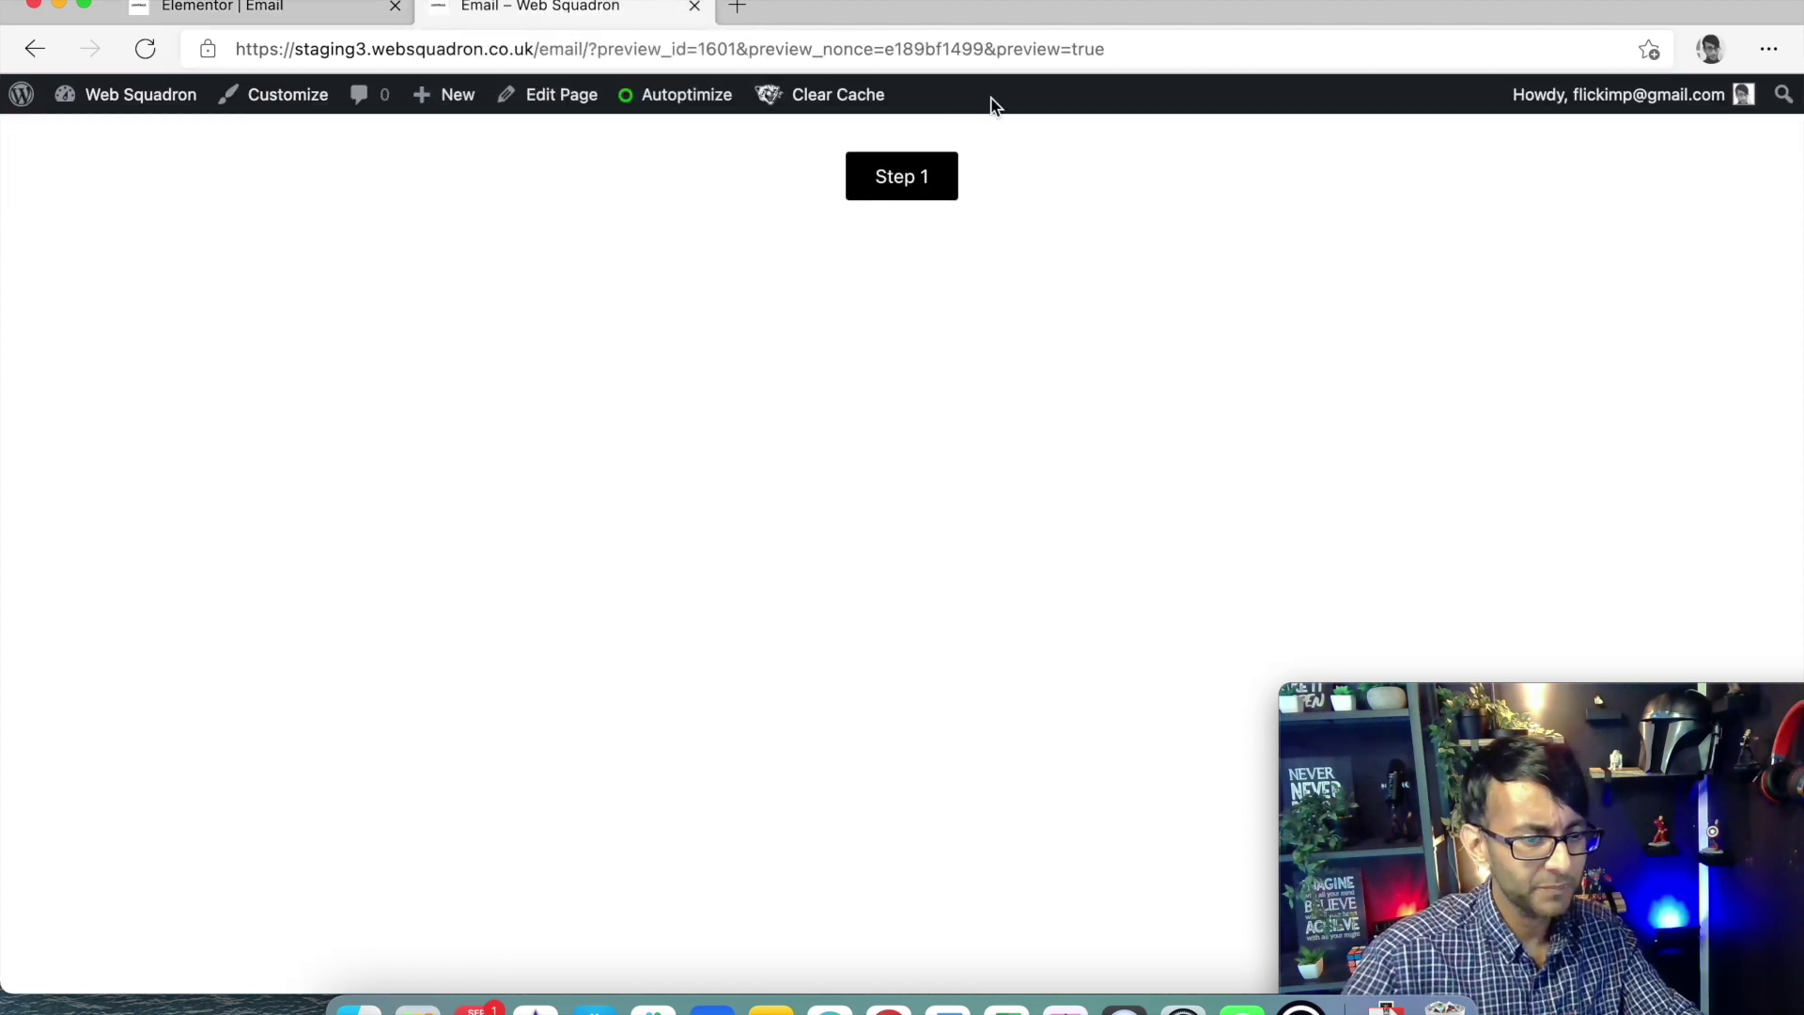
- Reload the preview, then click Step 1, Step 2 and Route 1 to reveal the video section
click(1023, 48)
key(Return)
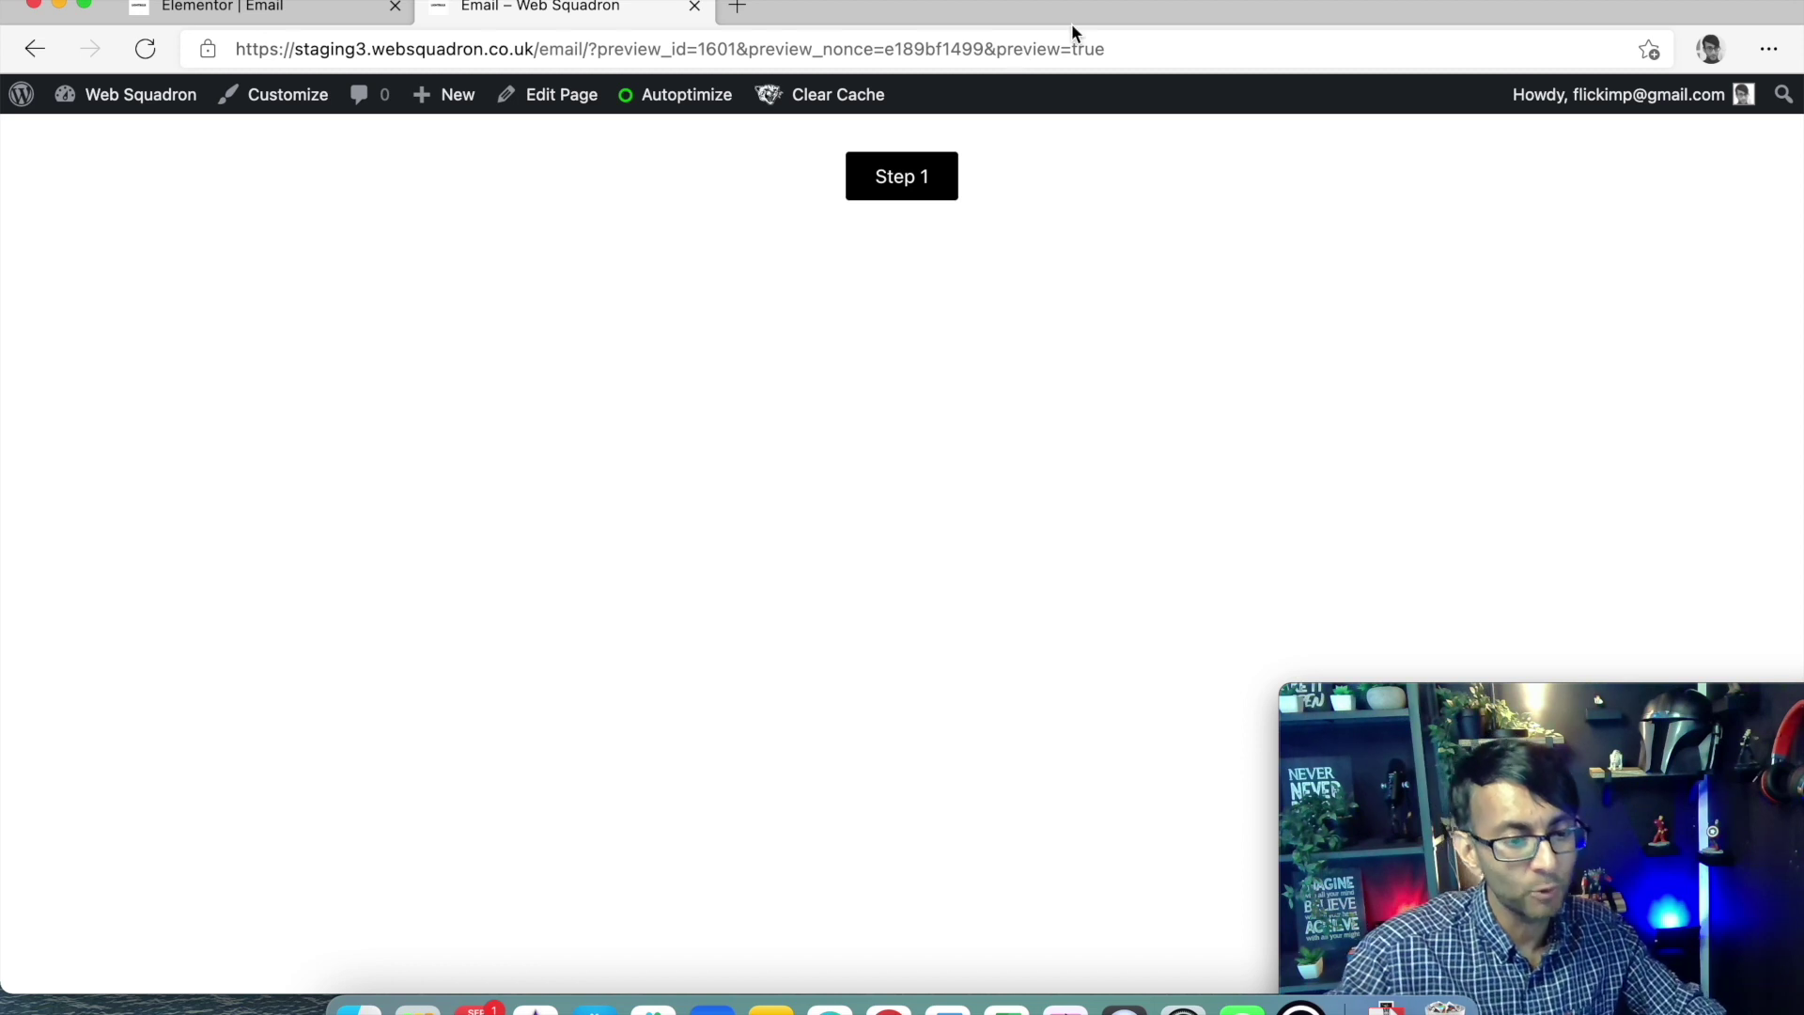
click(882, 164)
click(899, 432)
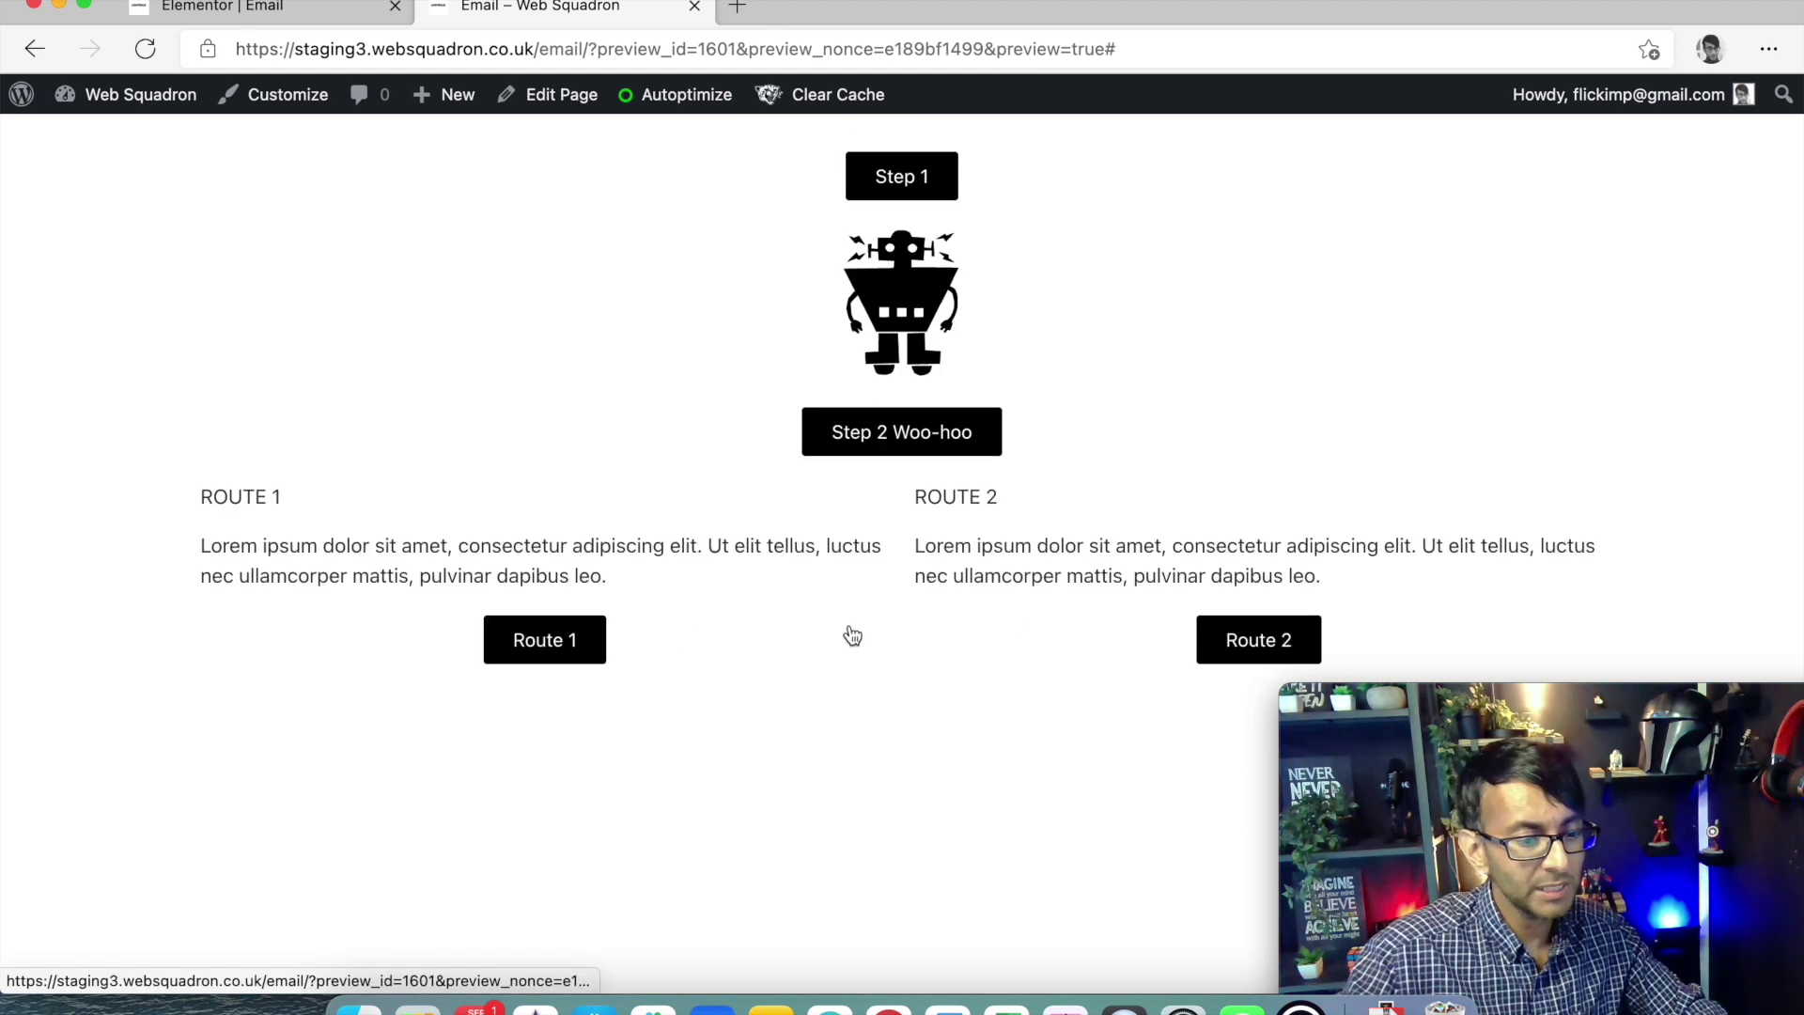
click(547, 640)
- Check the video, call to action and price table, then click Route 2 to show the London Eye map
scroll(747, 645, down, 10)
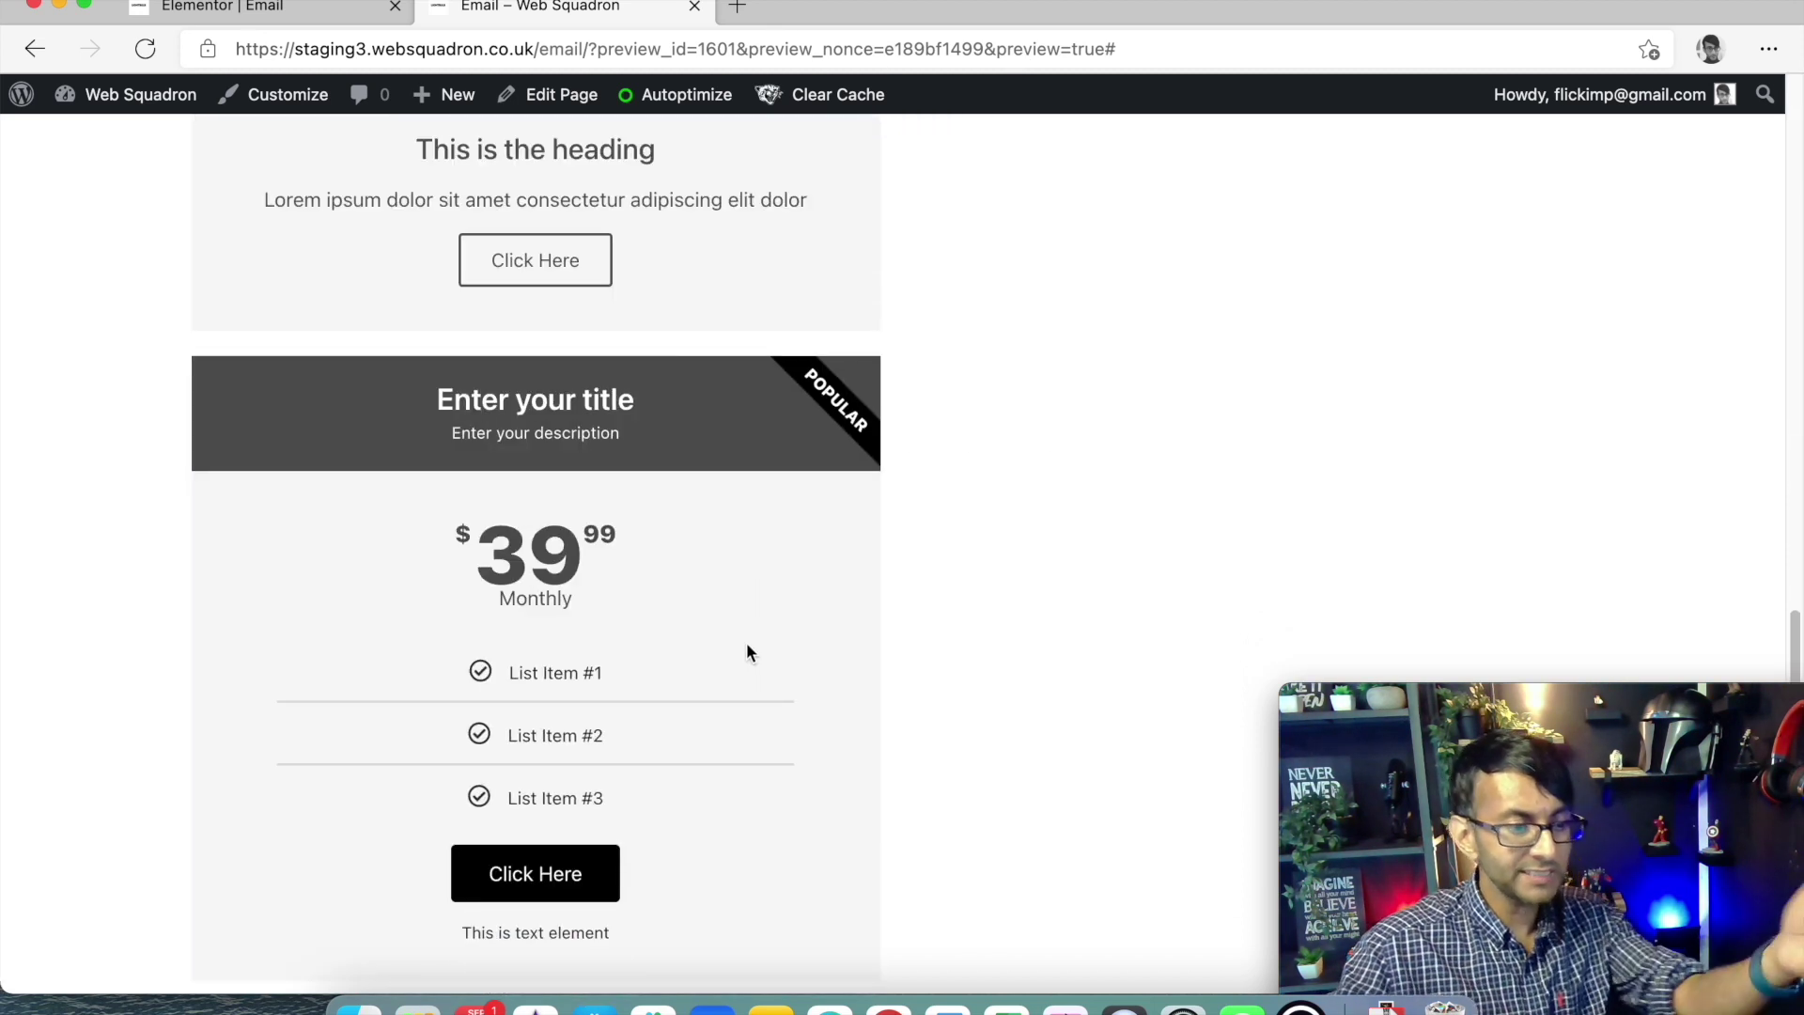
scroll(746, 641, up, 4)
scroll(747, 641, down, 4)
scroll(774, 658, up, 12)
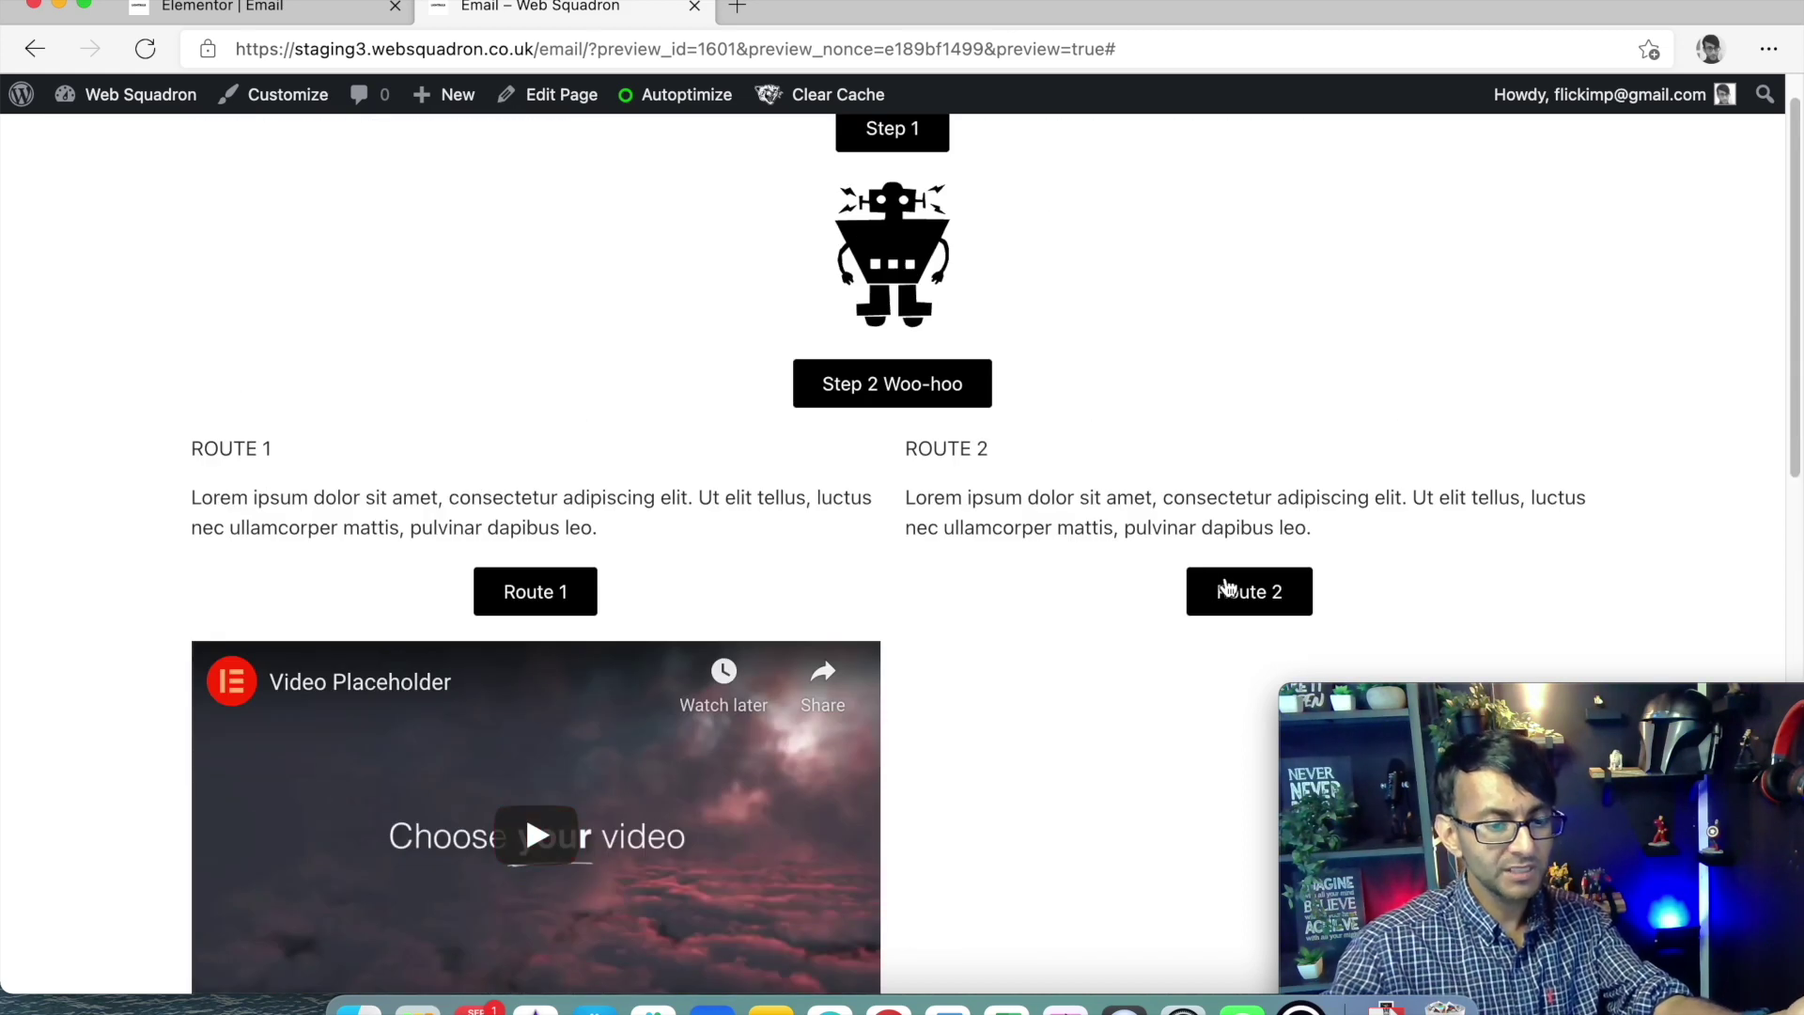
click(1245, 598)
scroll(1128, 645, down, 1)
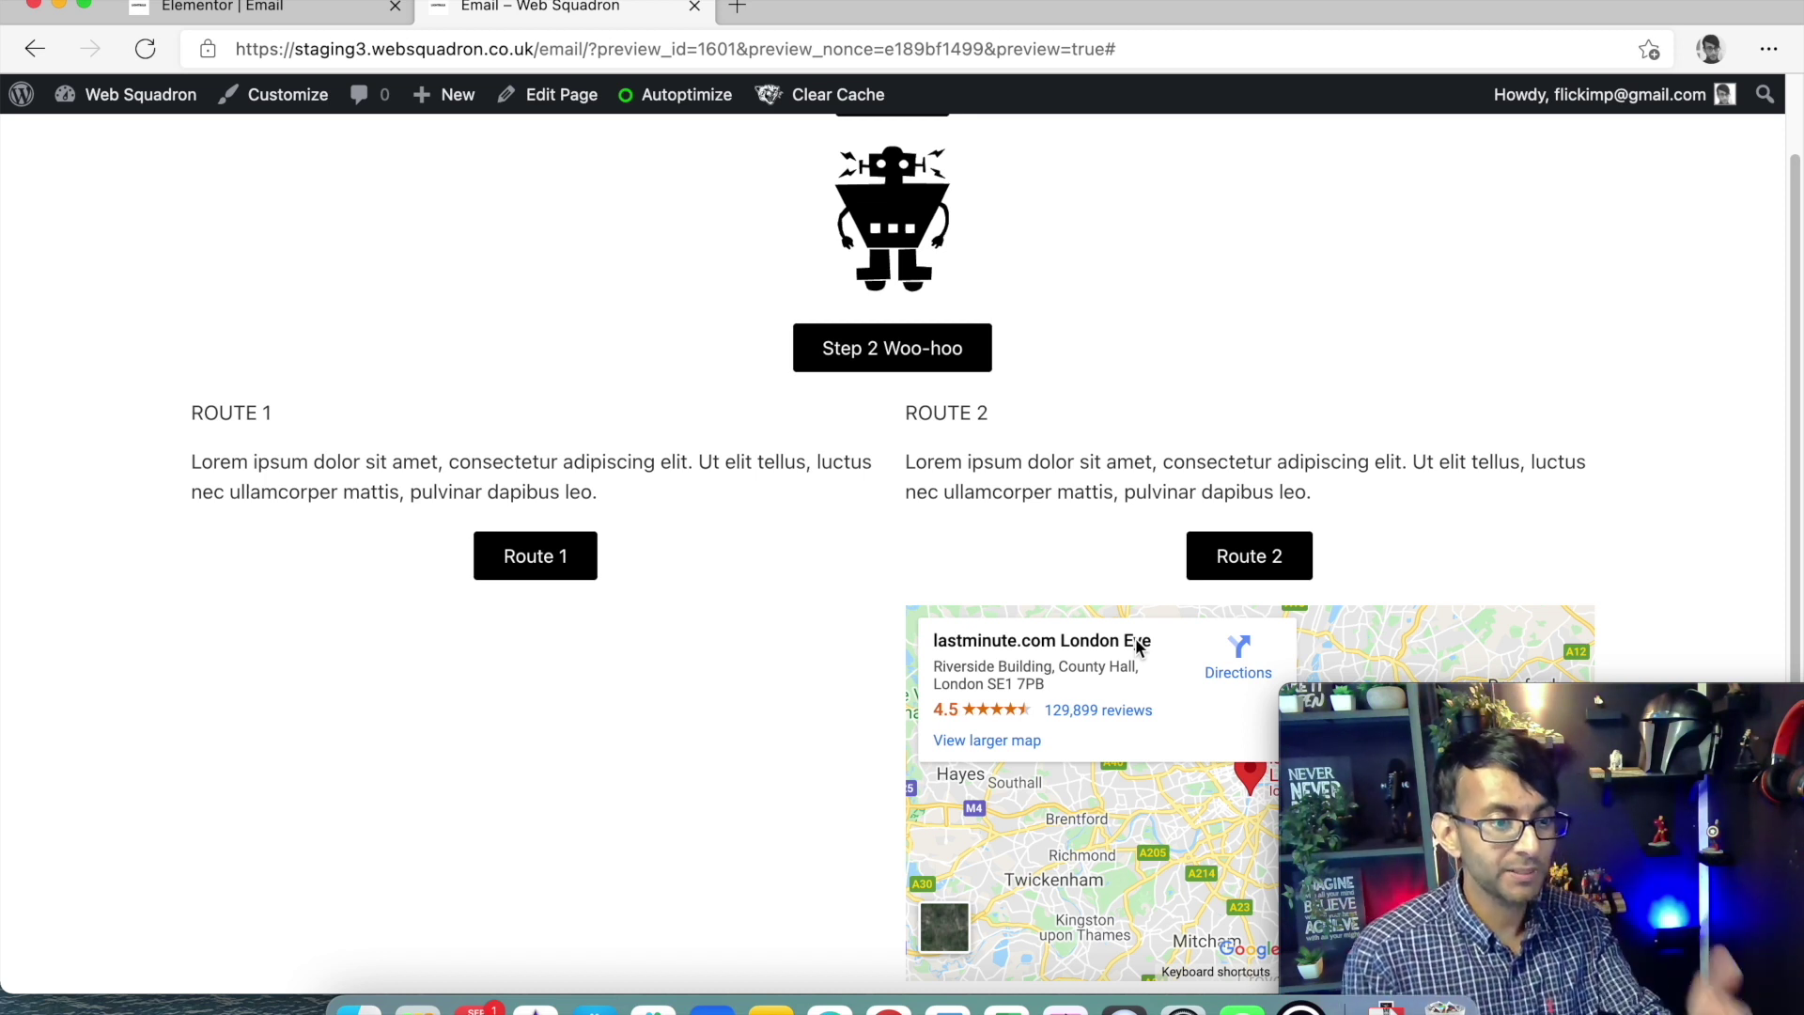
click(320, 5)
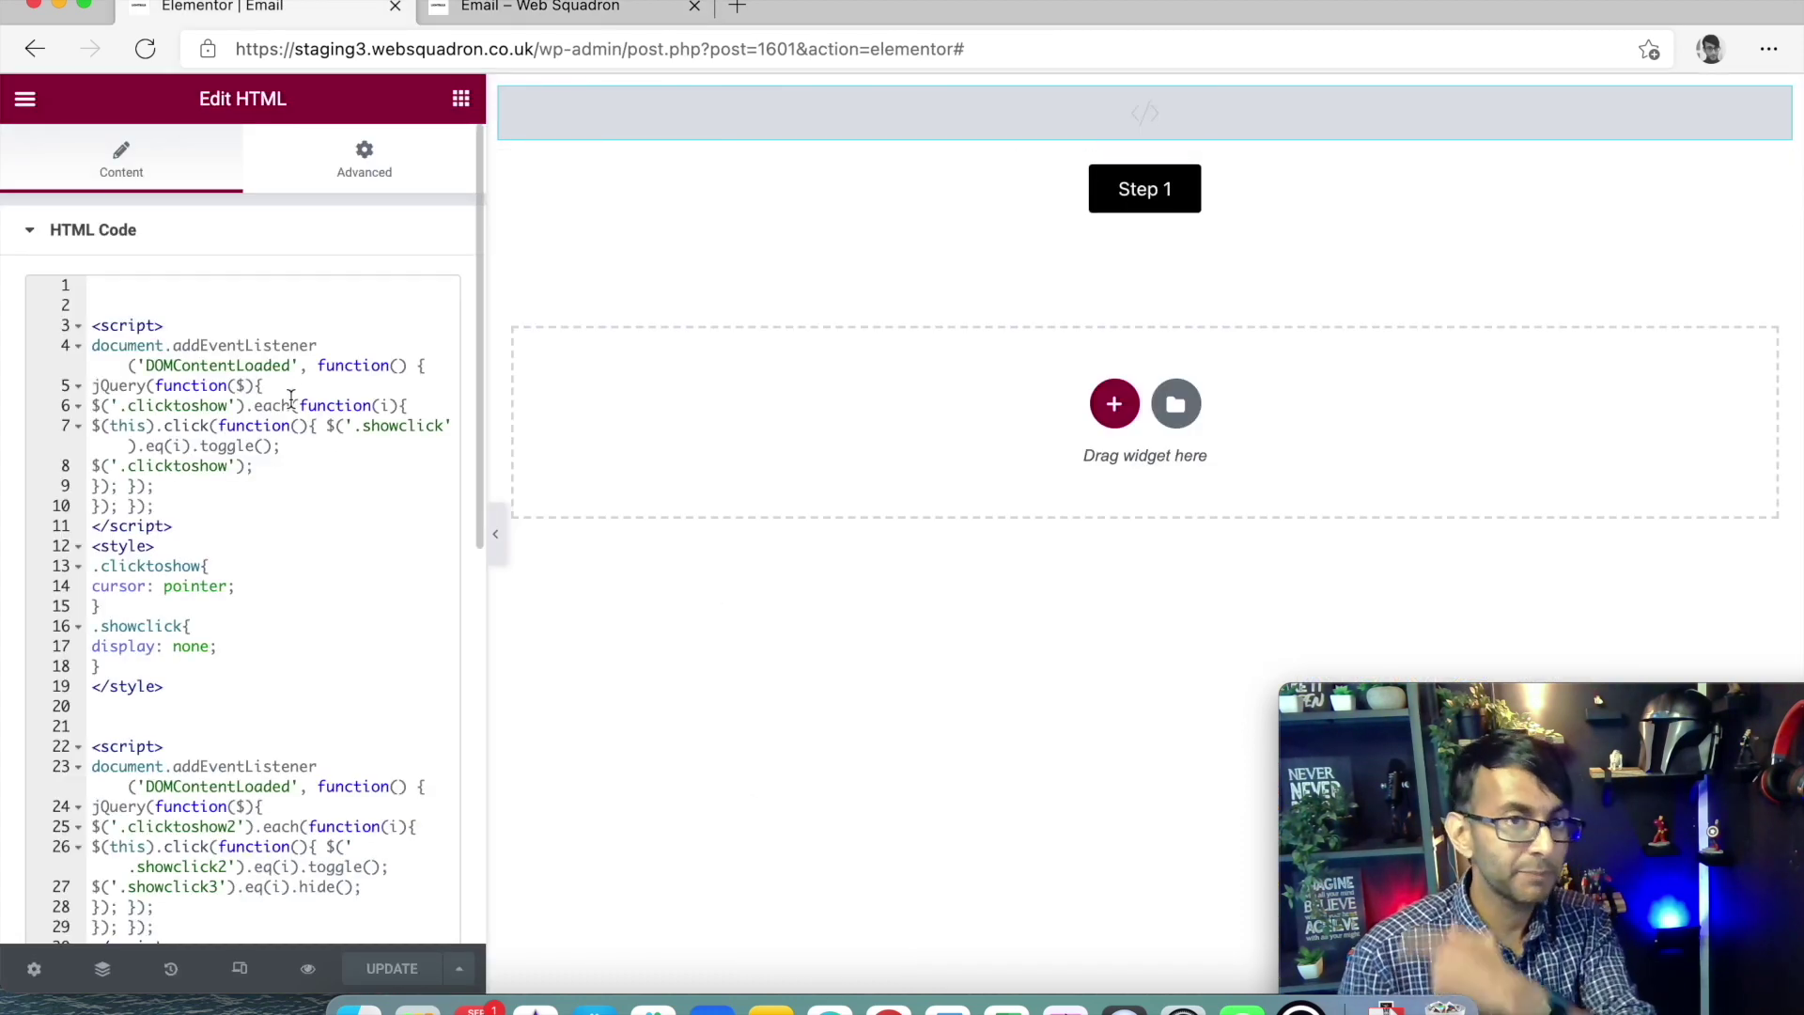